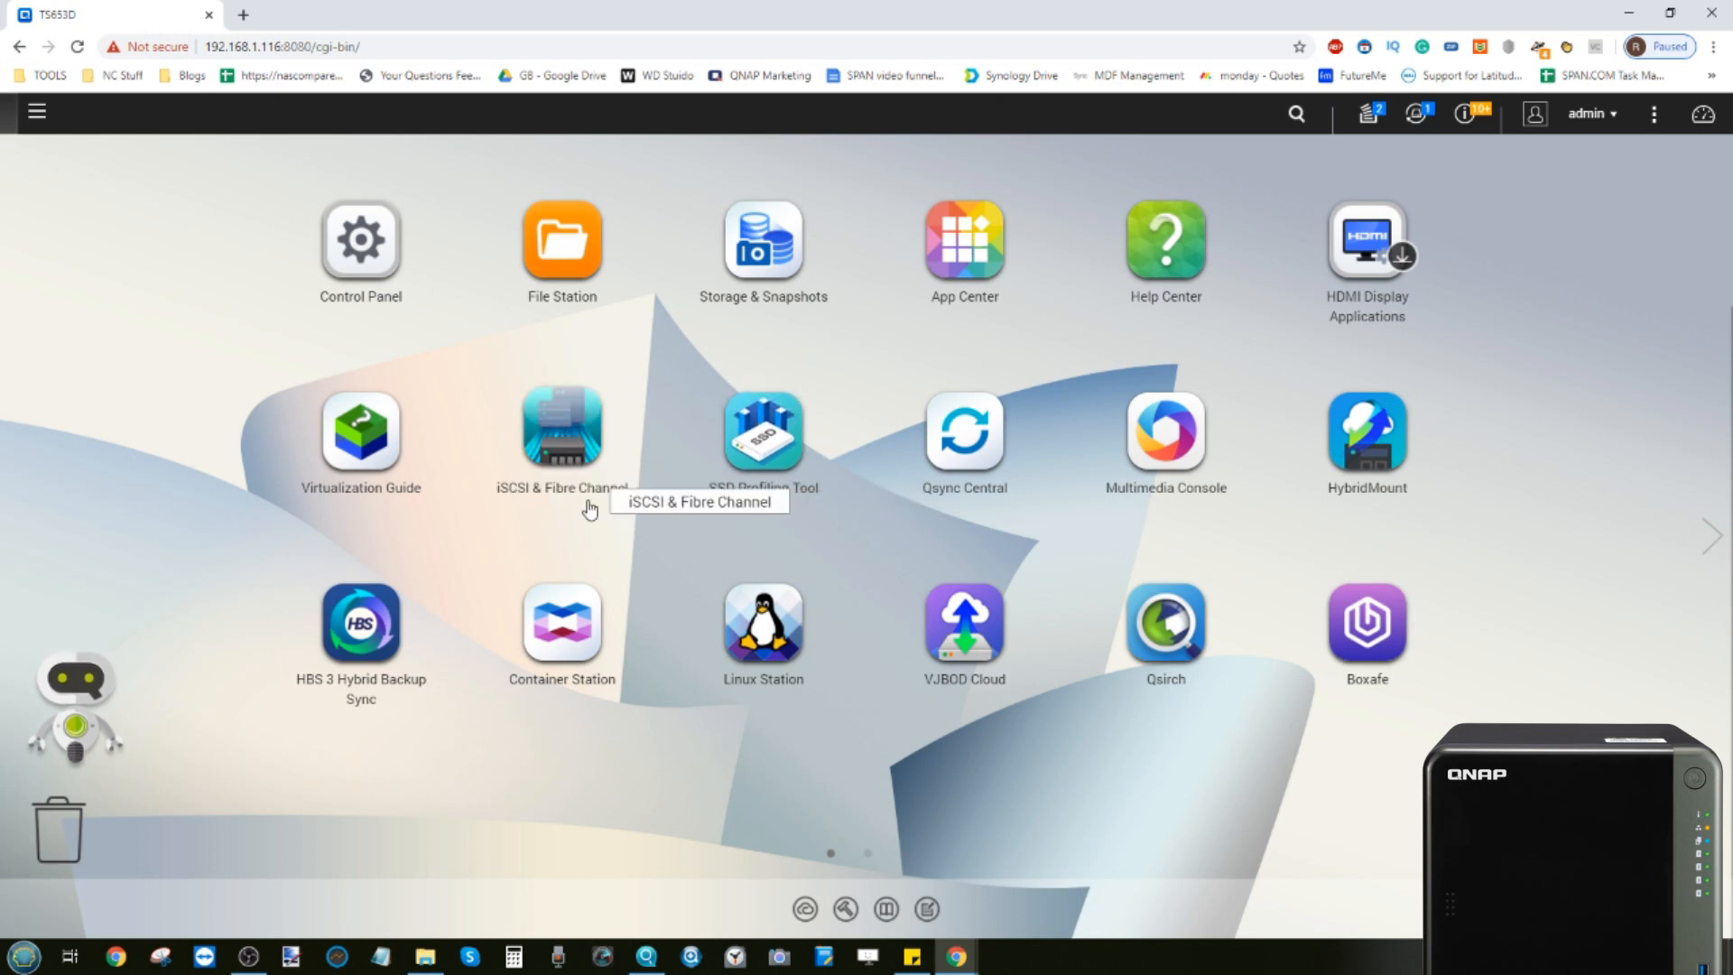
Open File Station to look at the shared folders, then close it
left_click(554, 249)
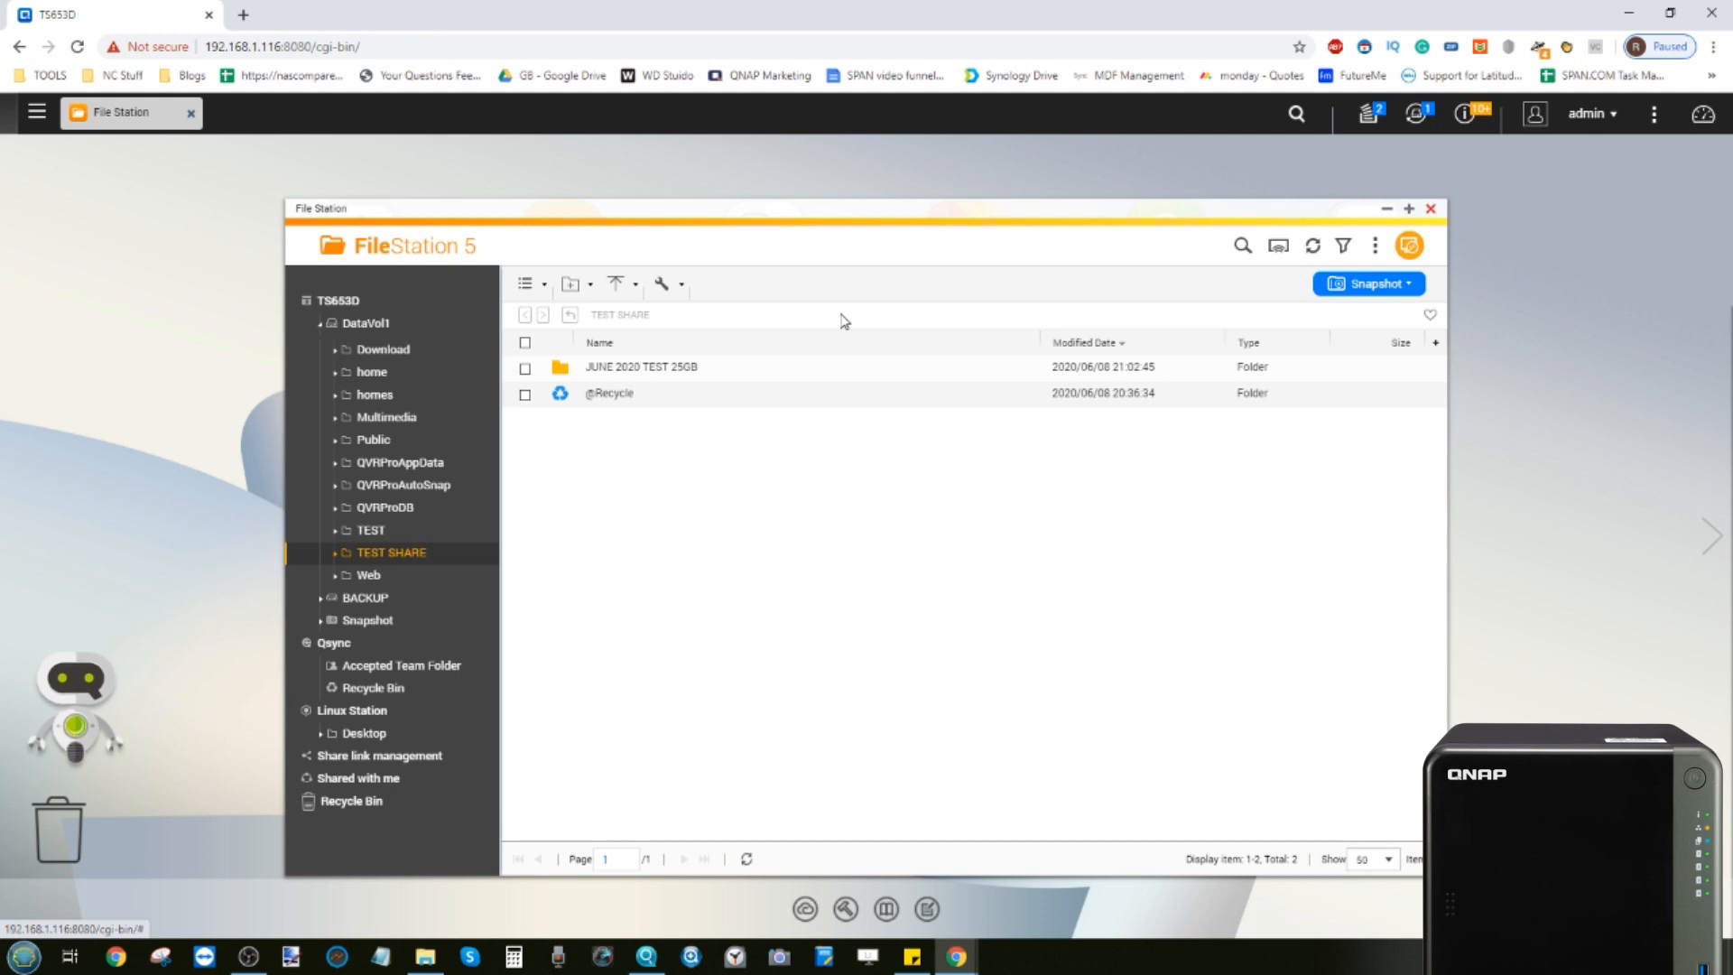
left_click(1431, 209)
Open App Center and browse the QTS Essentials apps
left_click(915, 249)
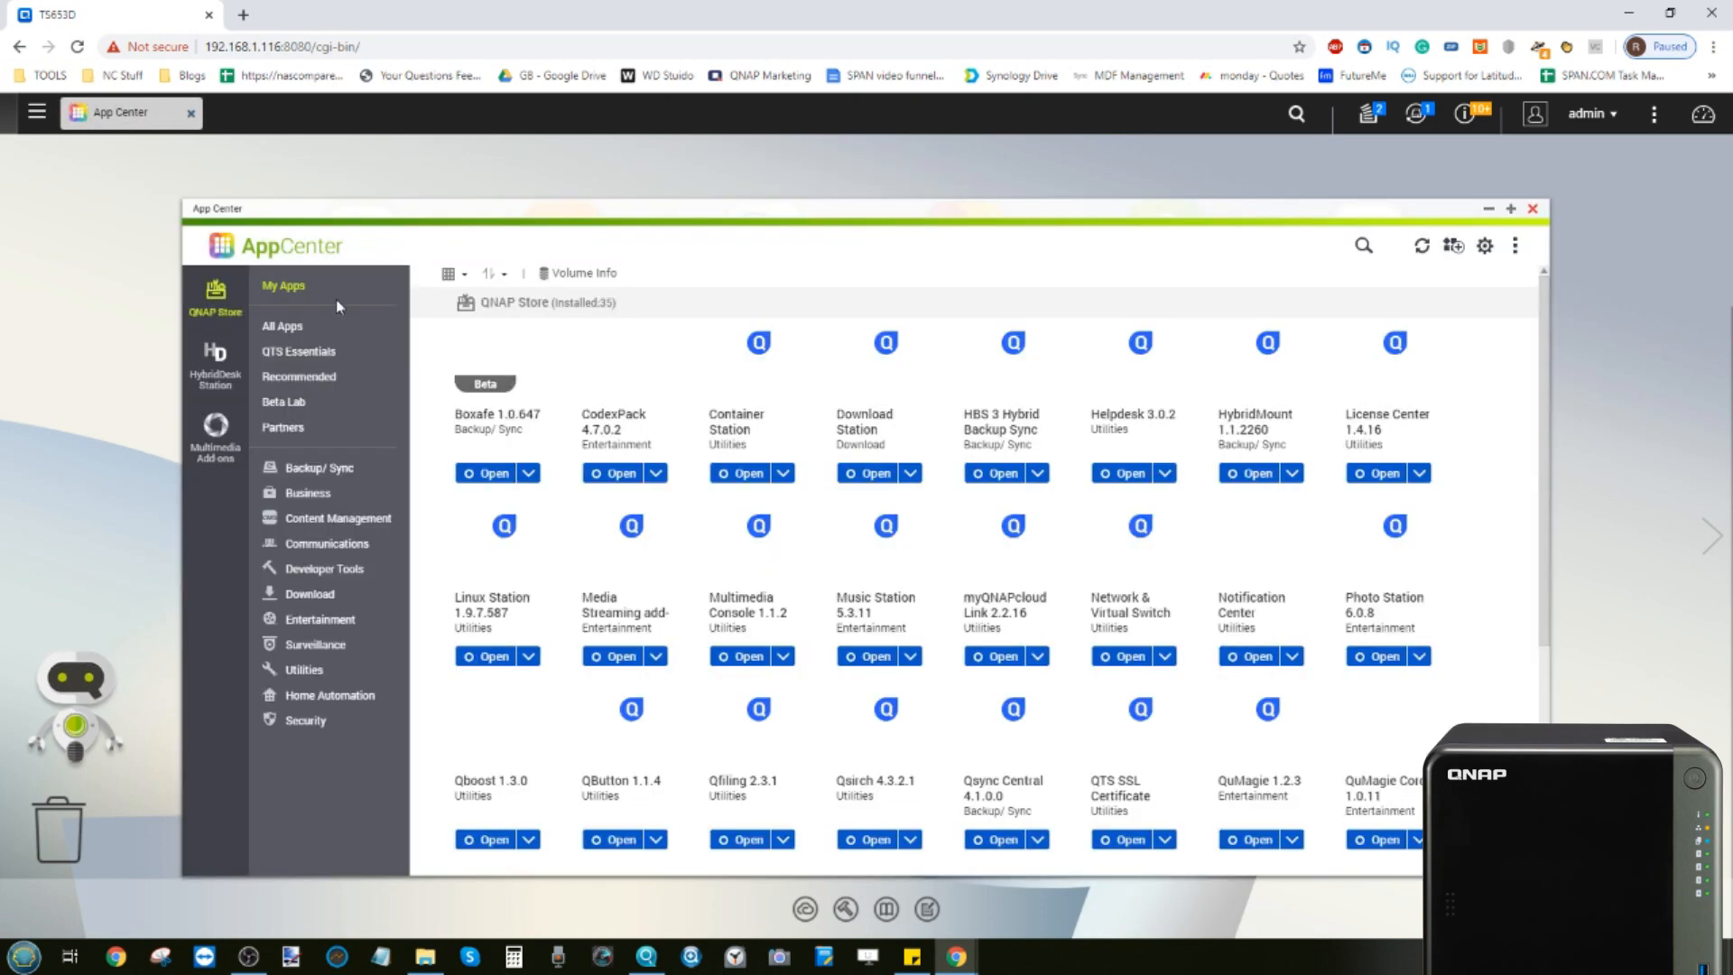
left_click(302, 332)
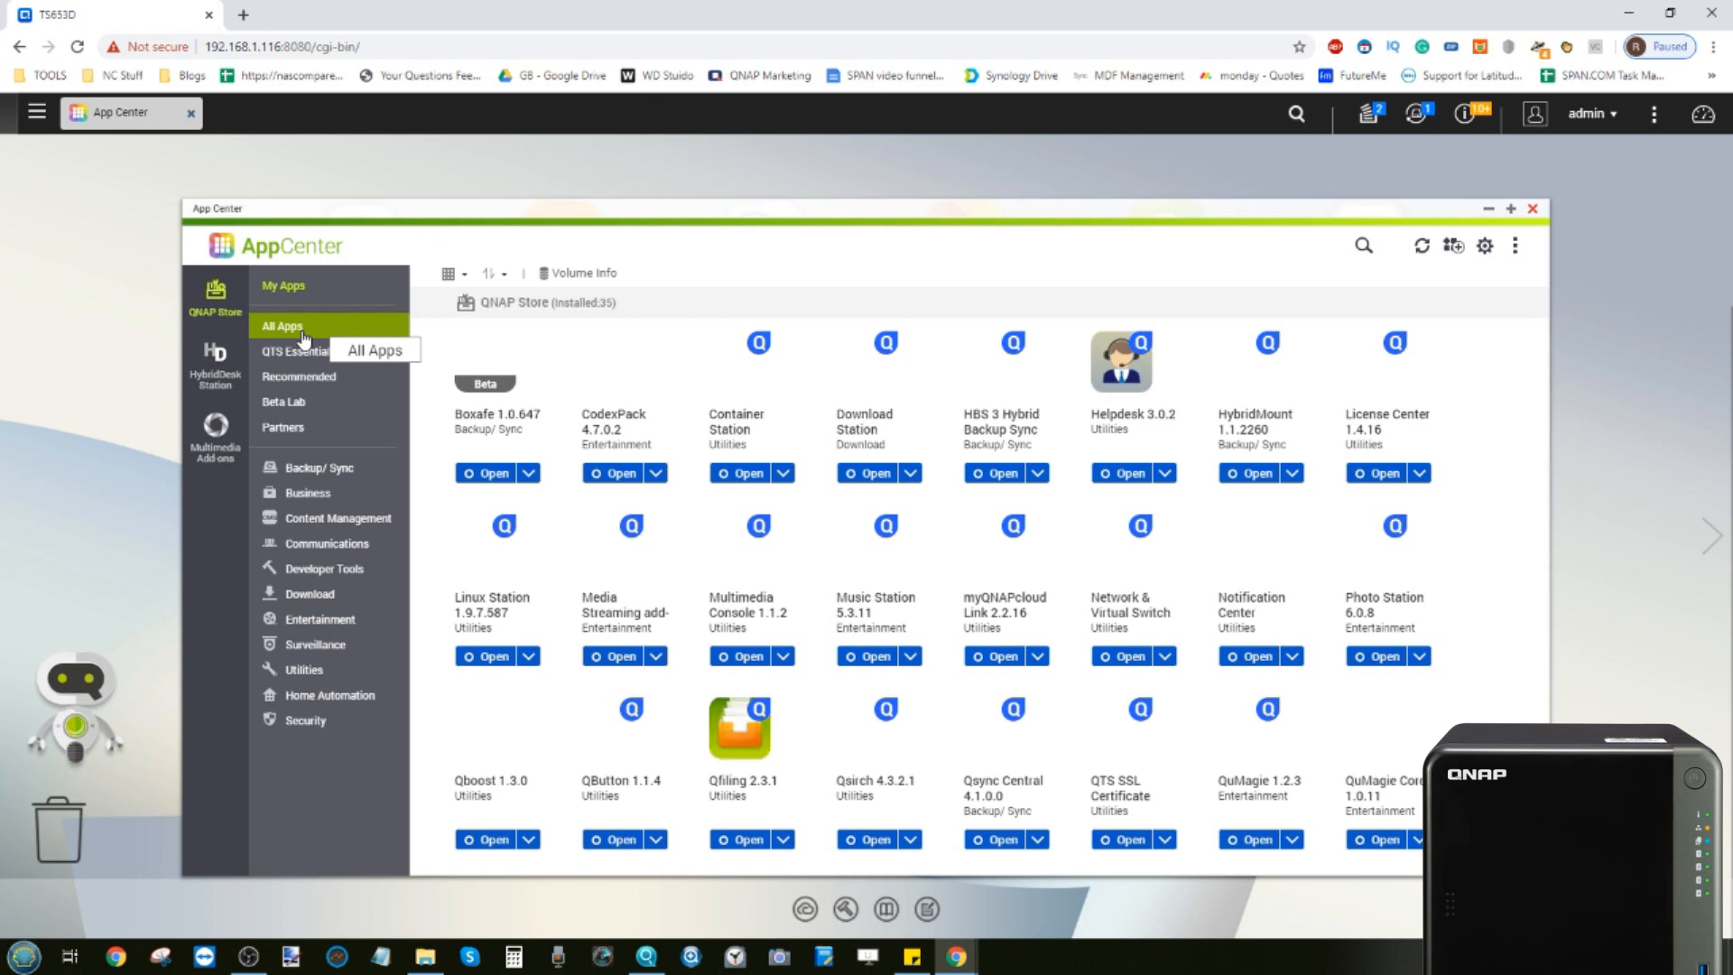
left_click(284, 355)
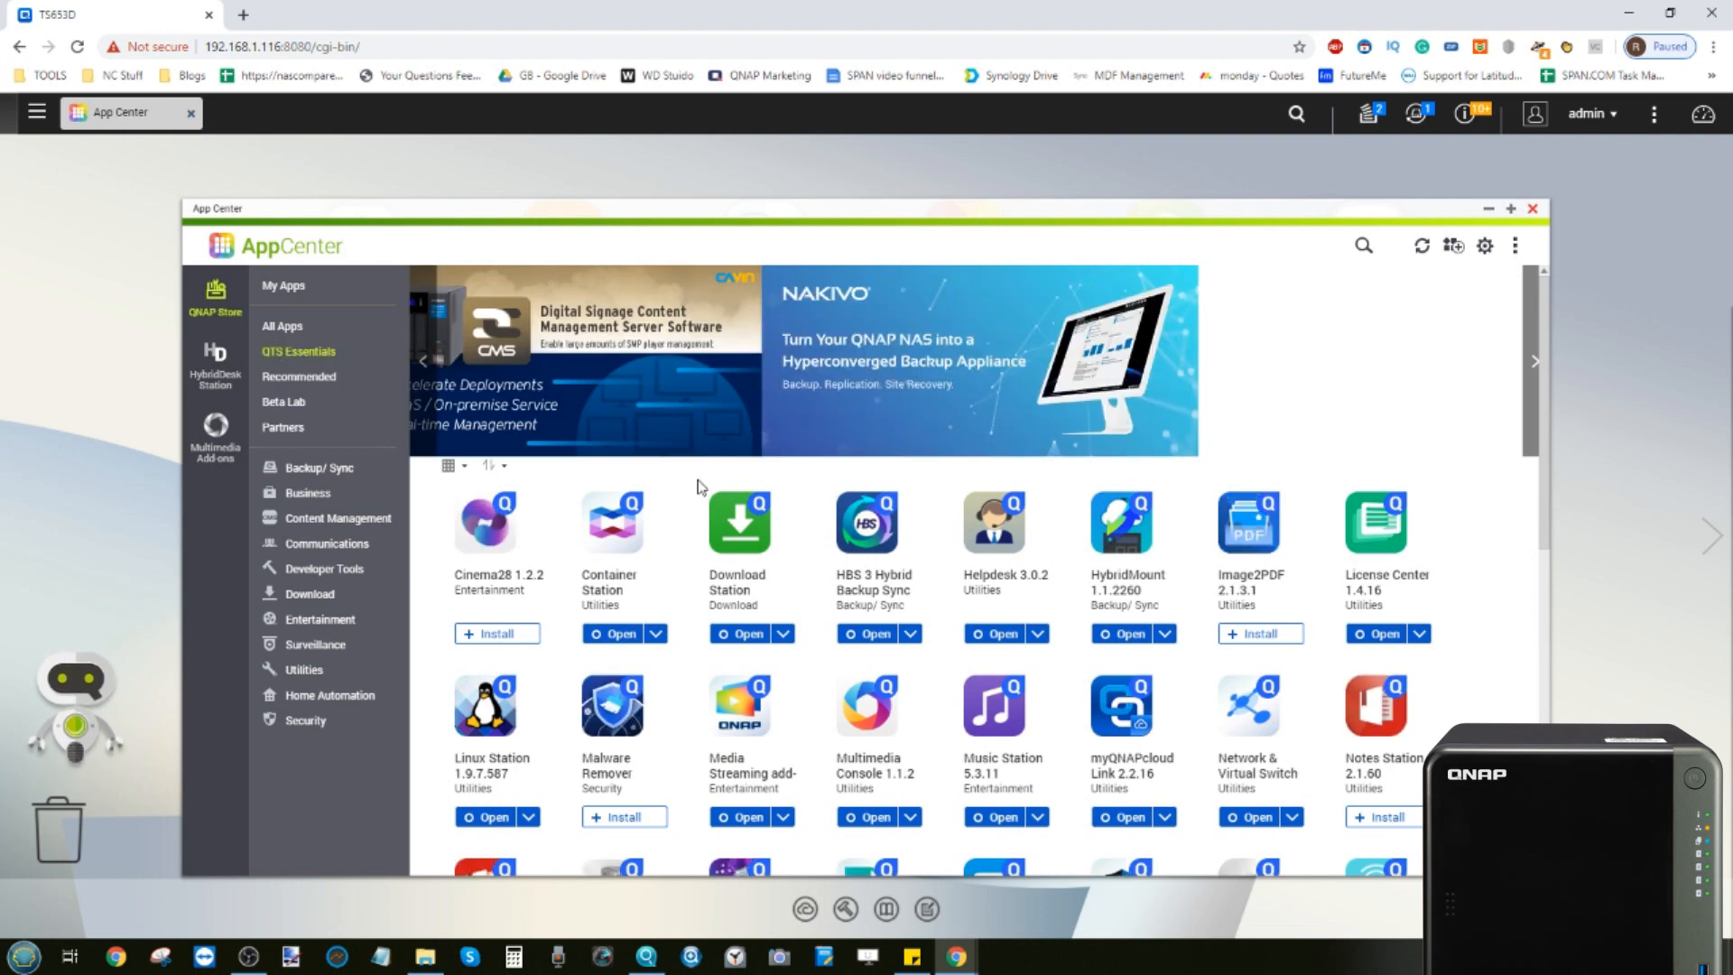
scroll(698, 487, "down", 2)
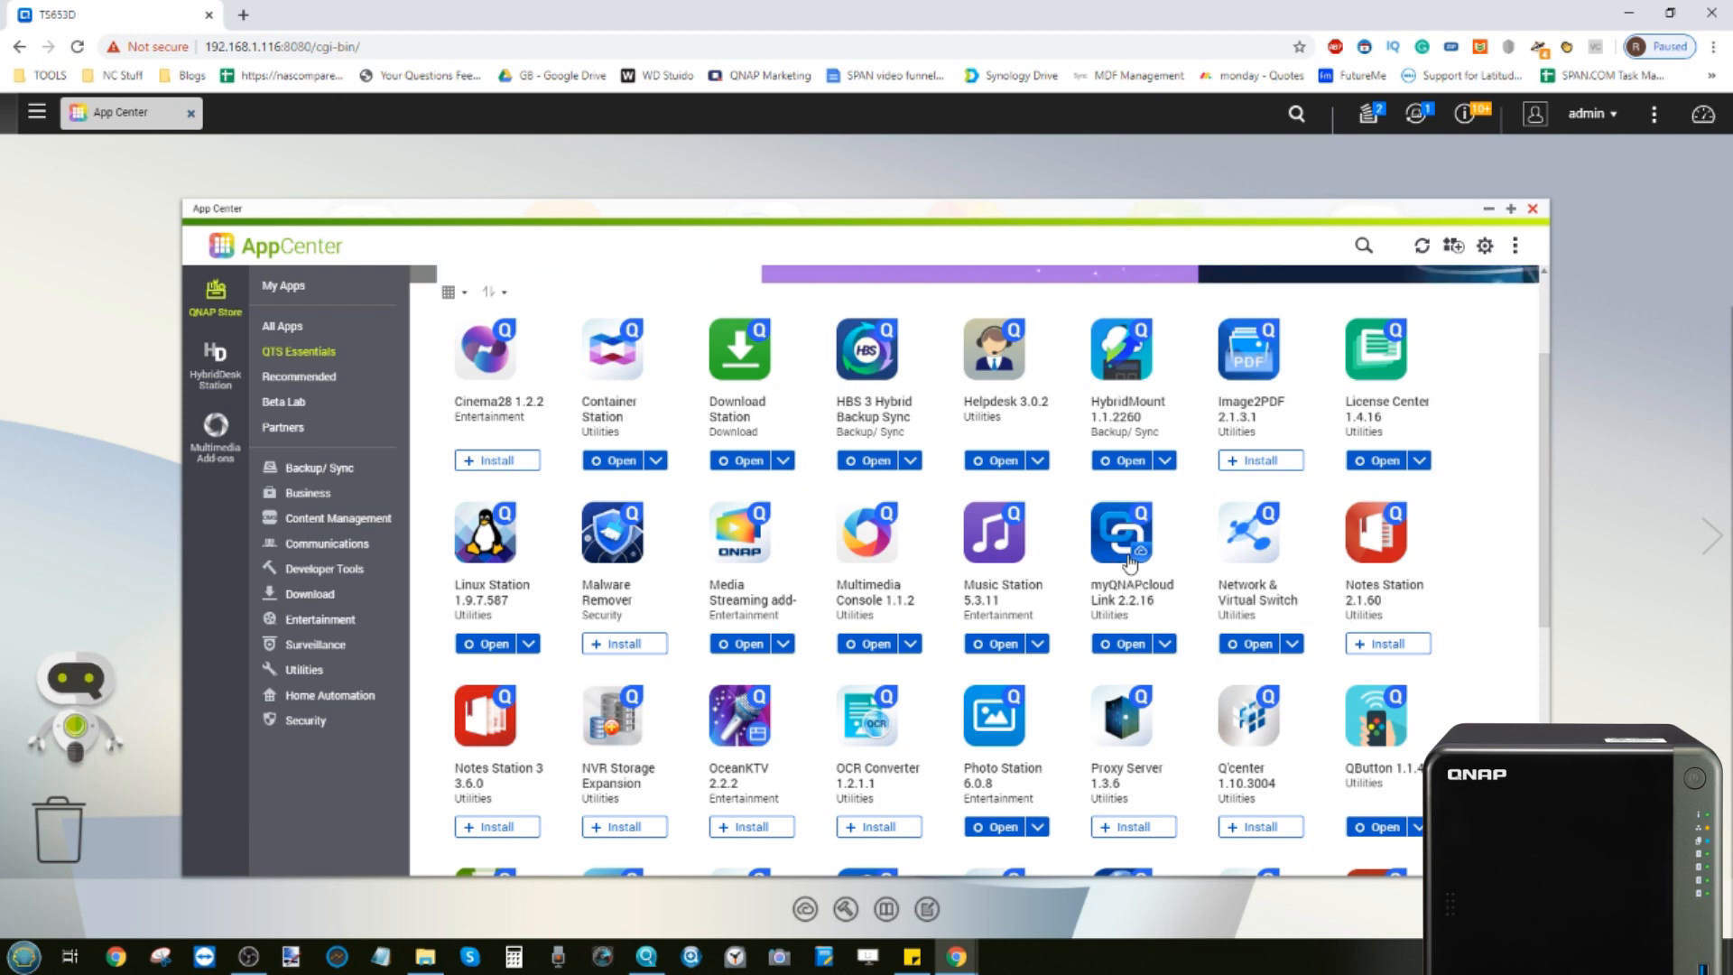
scroll(1130, 564, "down", 5)
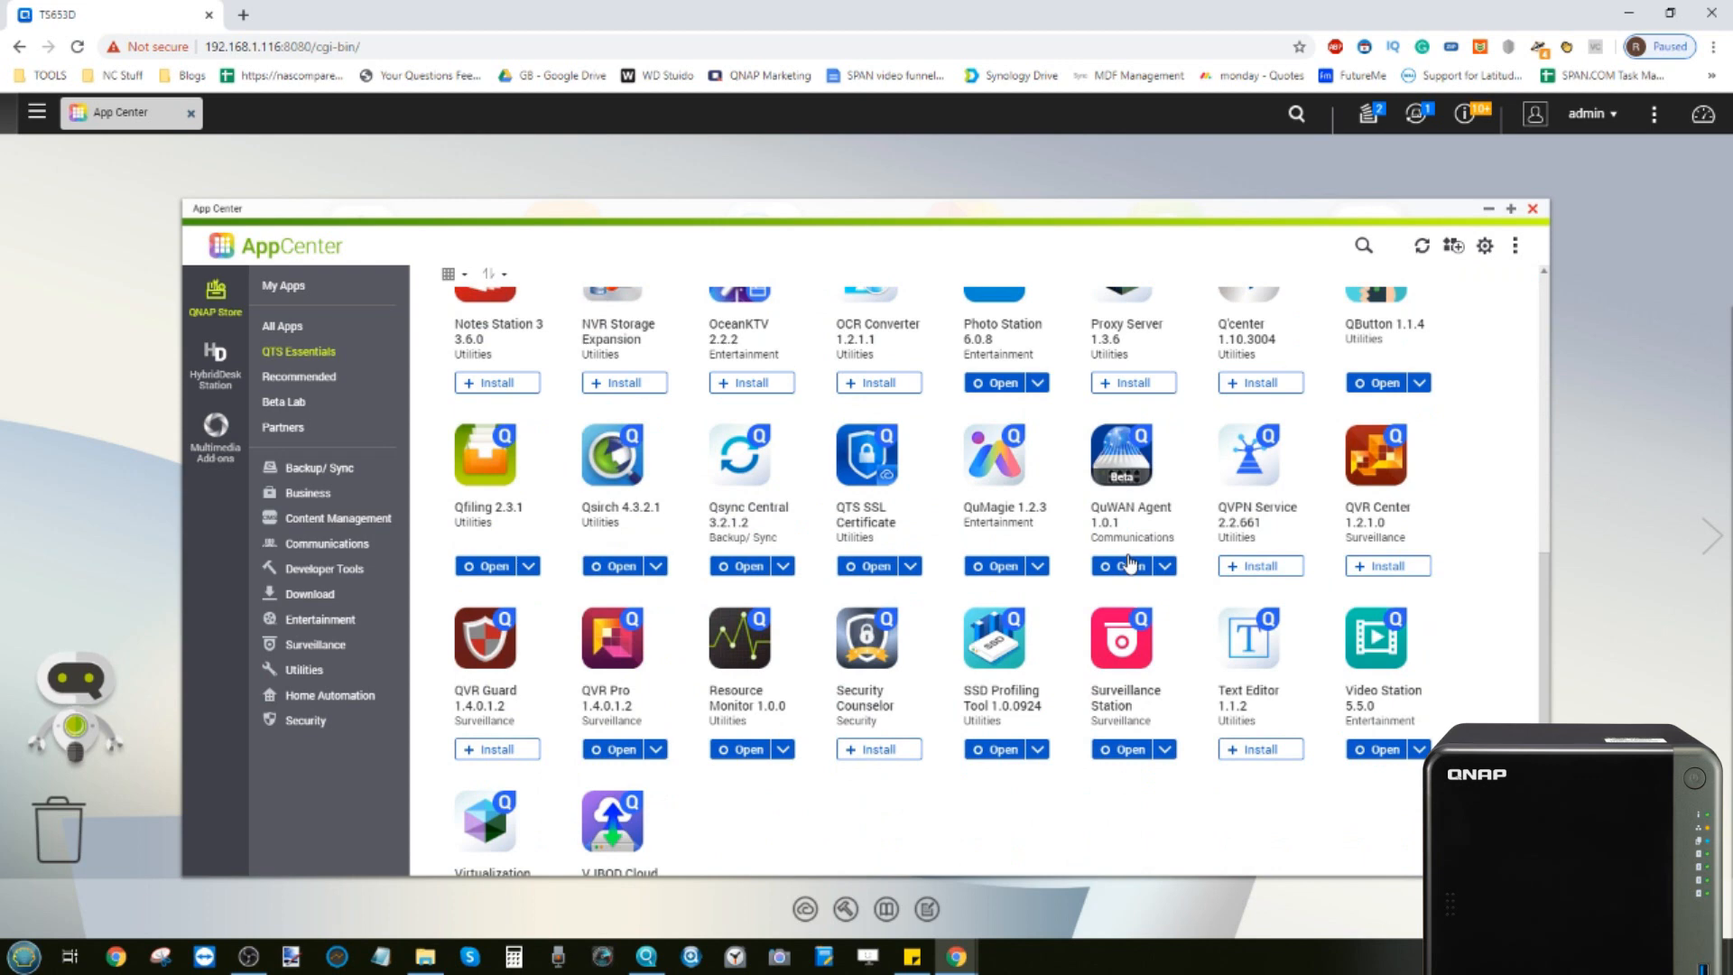
Browse through the full All Apps list, then close App Center
left_click(314, 331)
scroll(868, 539, "up", 15)
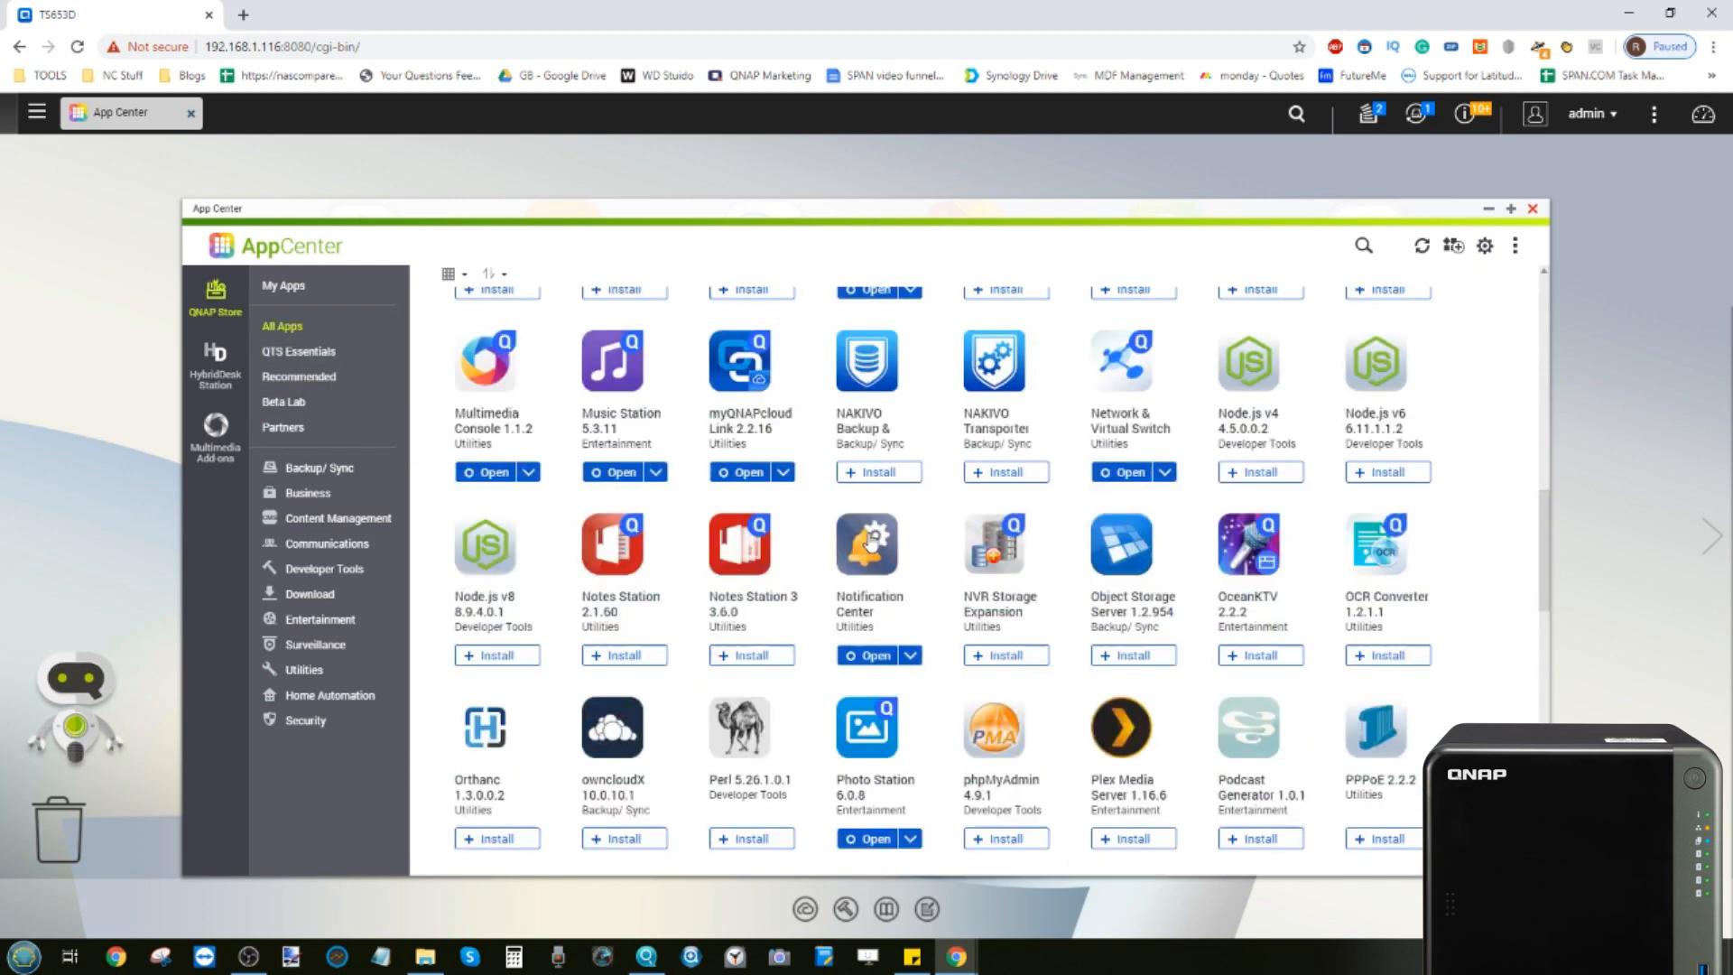
scroll(869, 540, "up", 2)
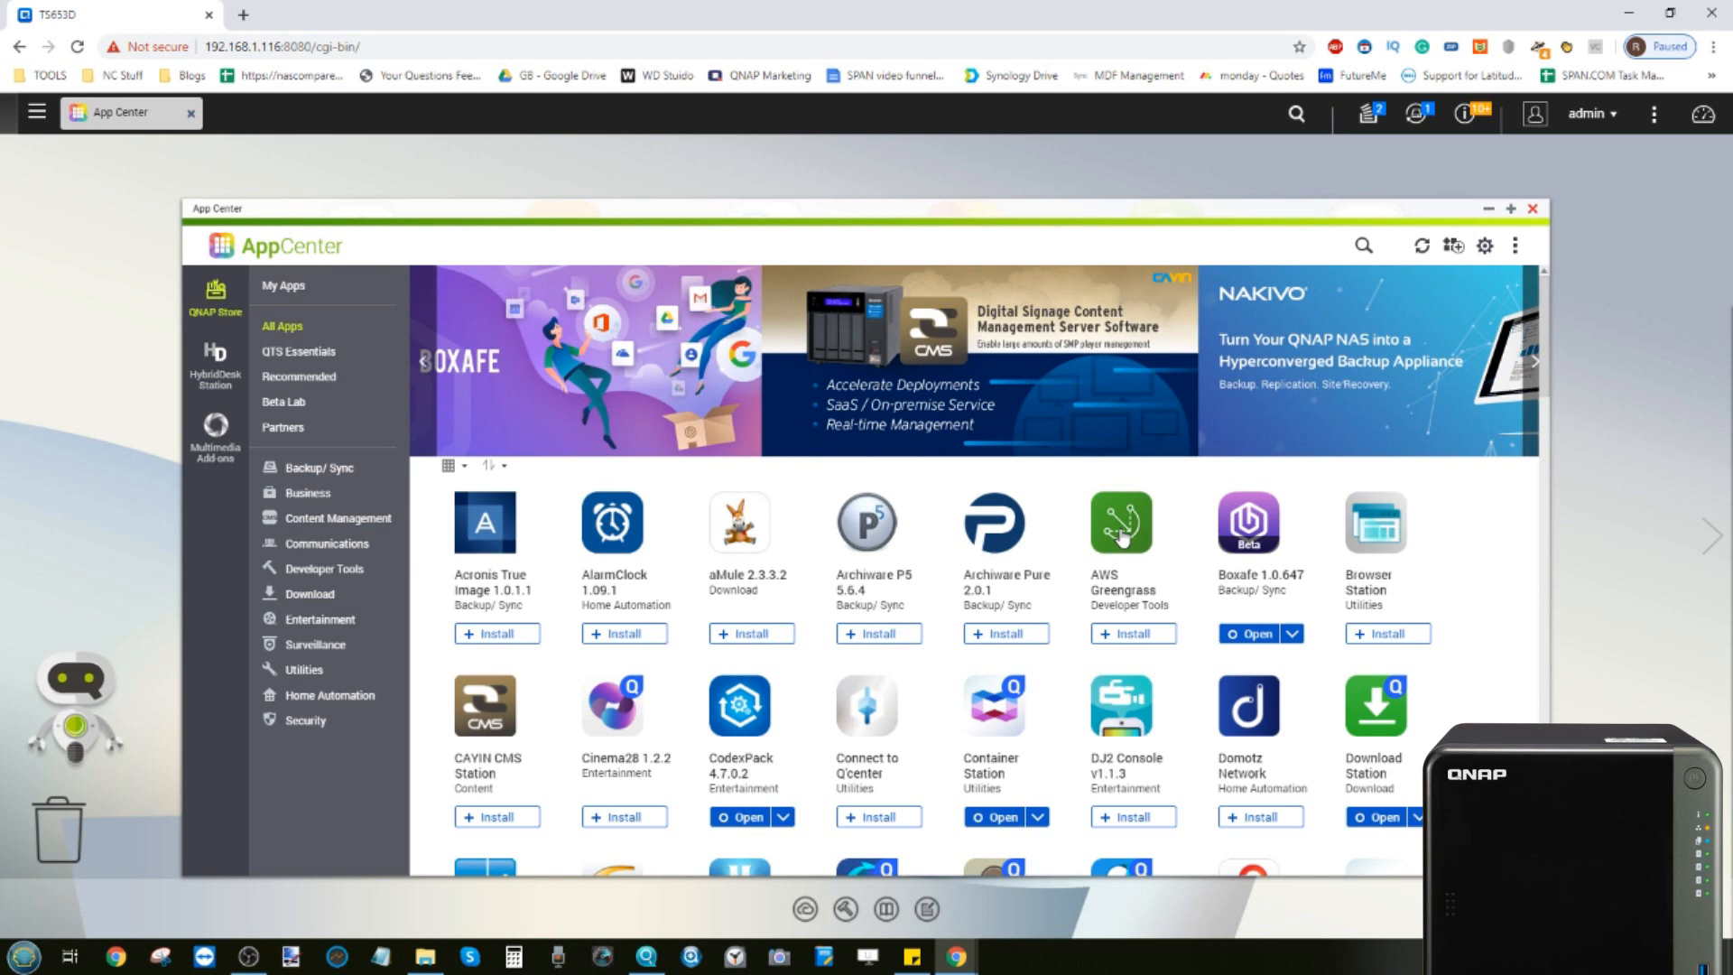
scroll(1121, 539, "down", 5)
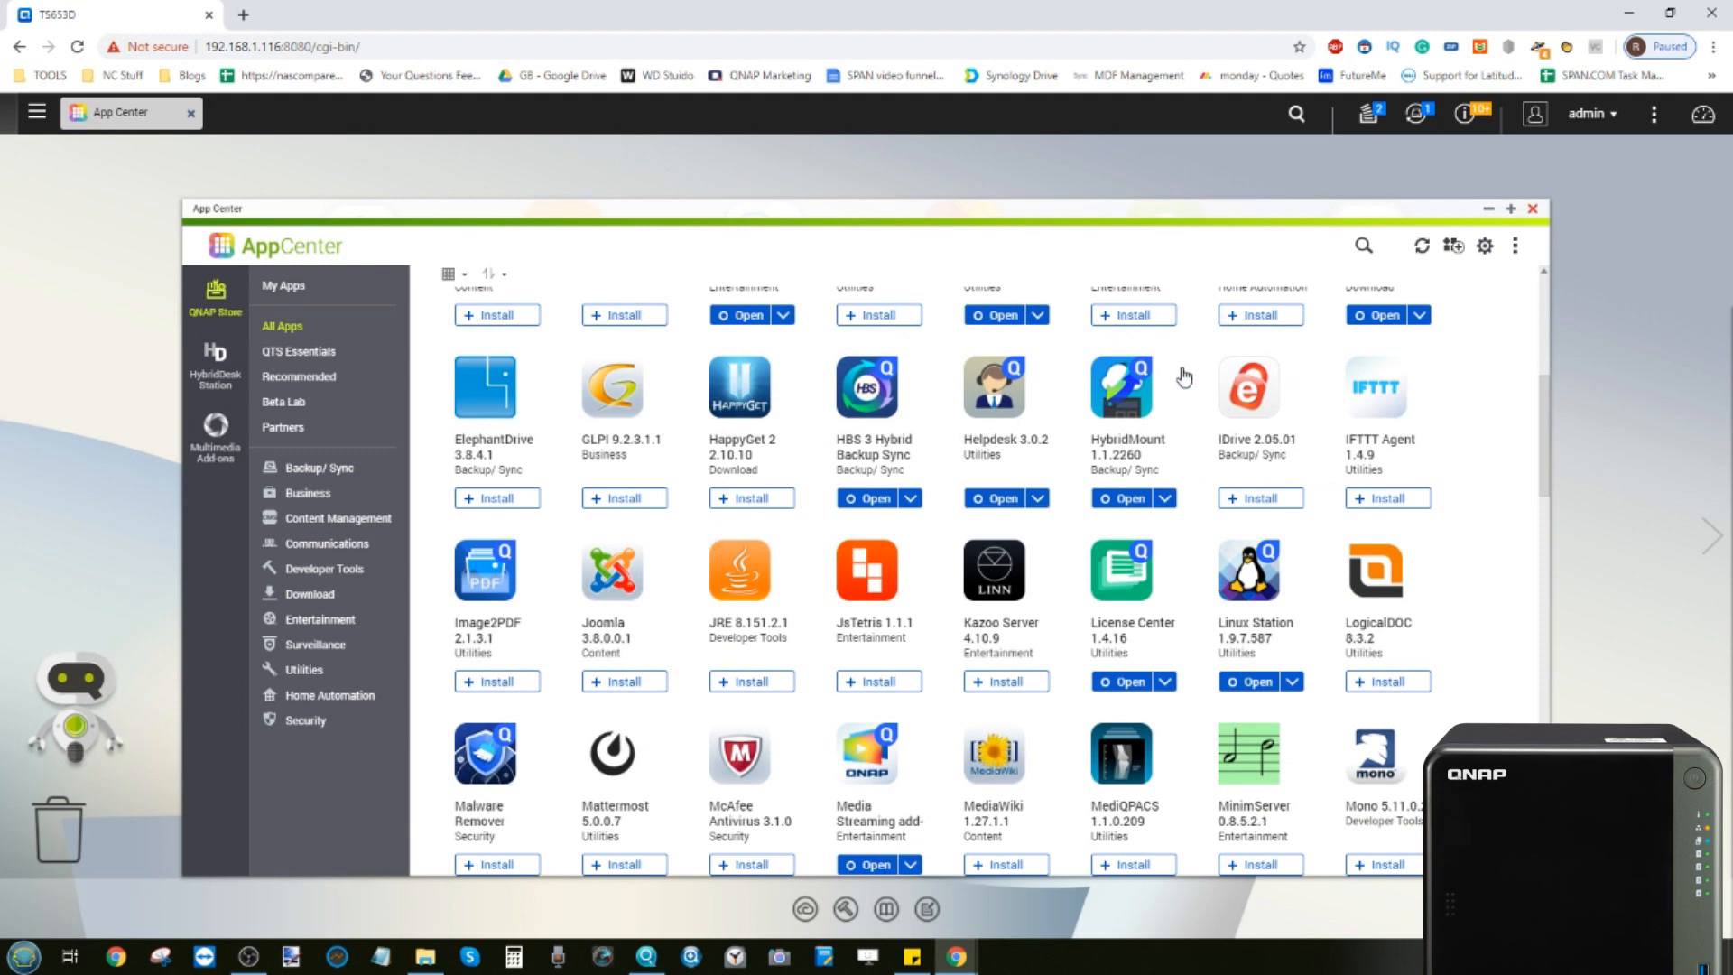
scroll(1219, 393, "down", 4)
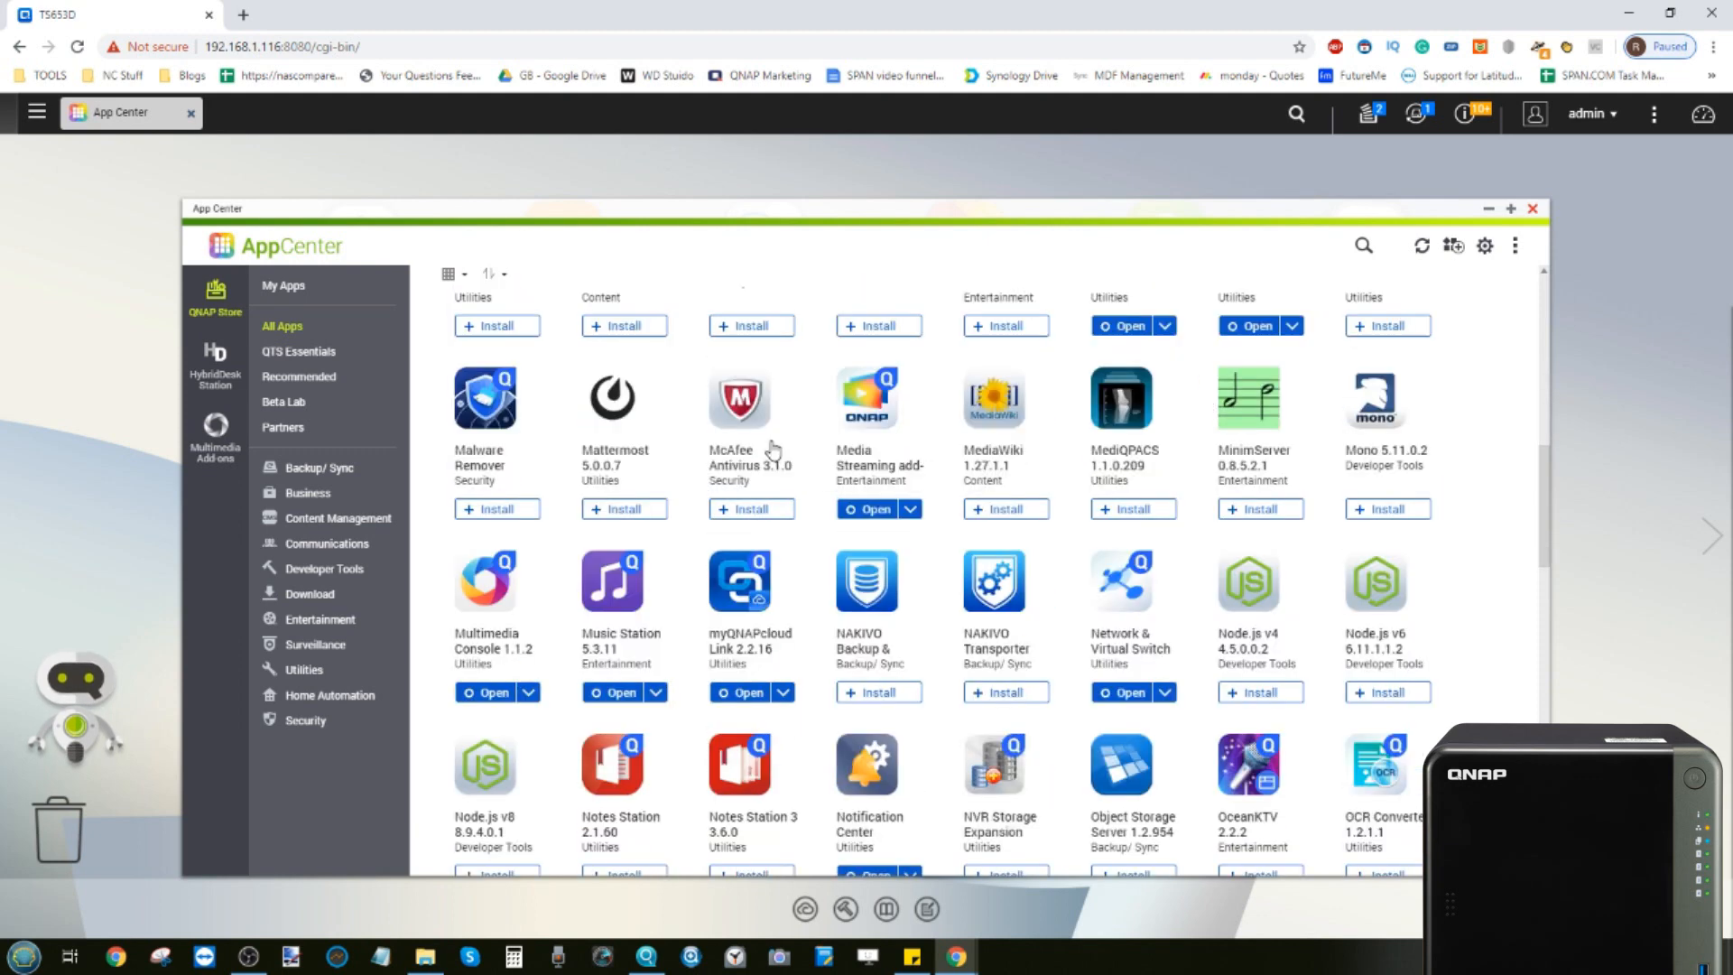
scroll(798, 514, "down", 4)
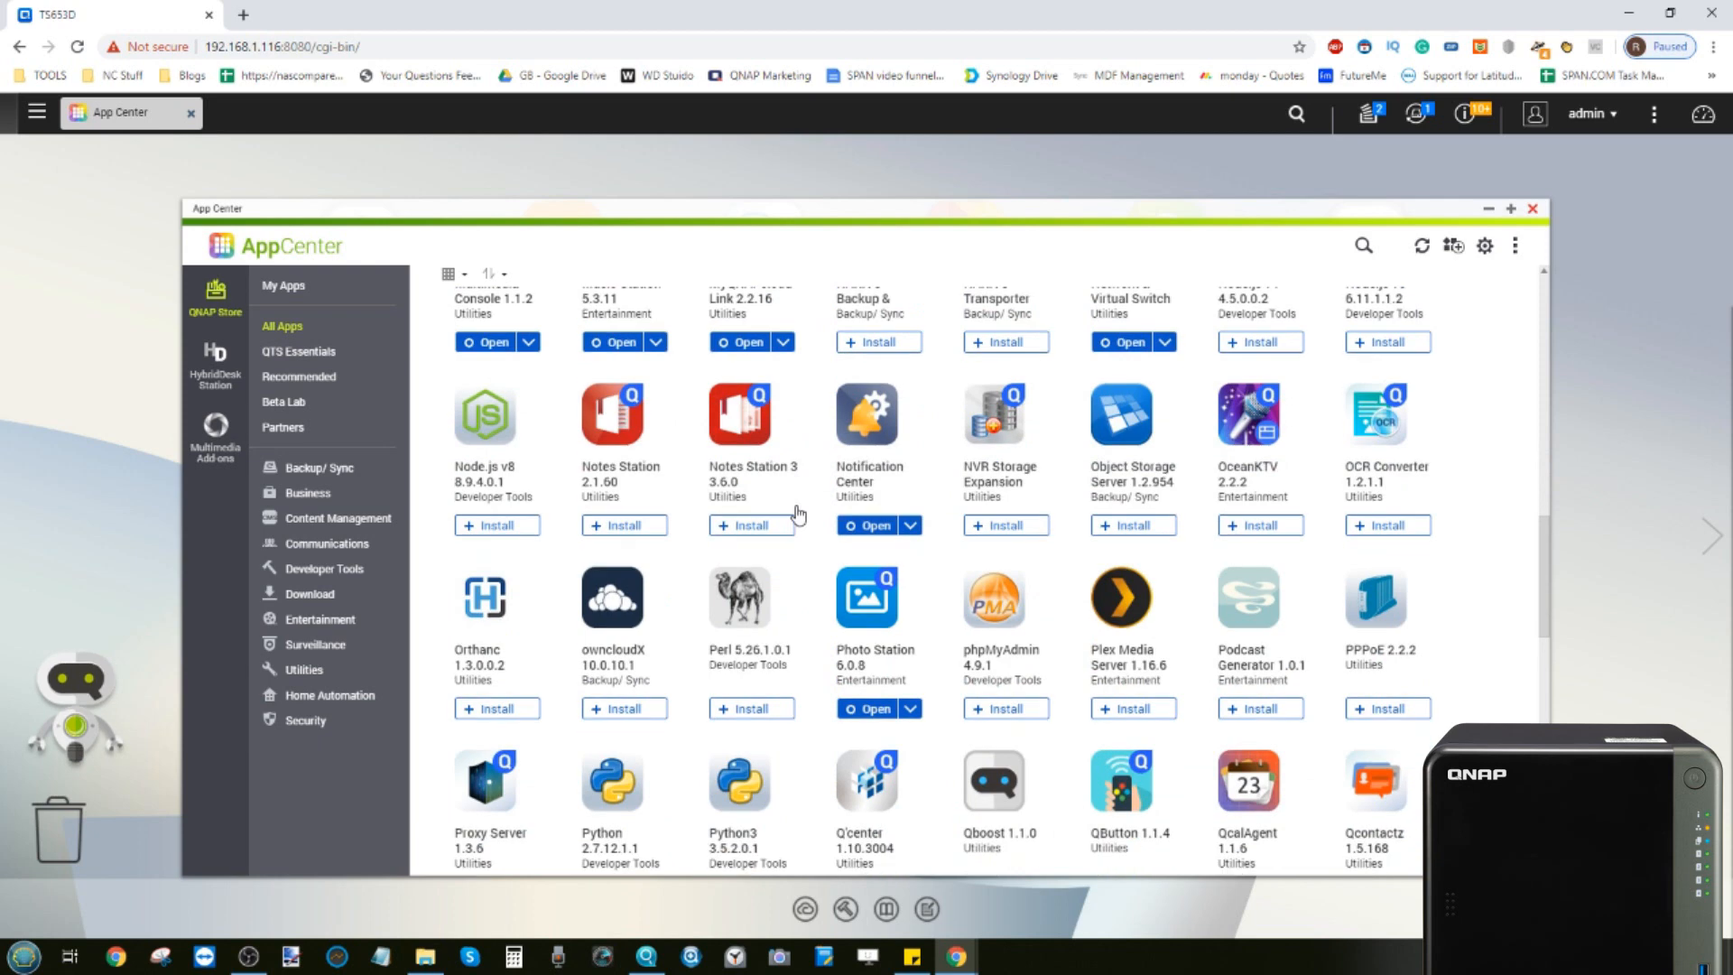
scroll(798, 495, "down", 7)
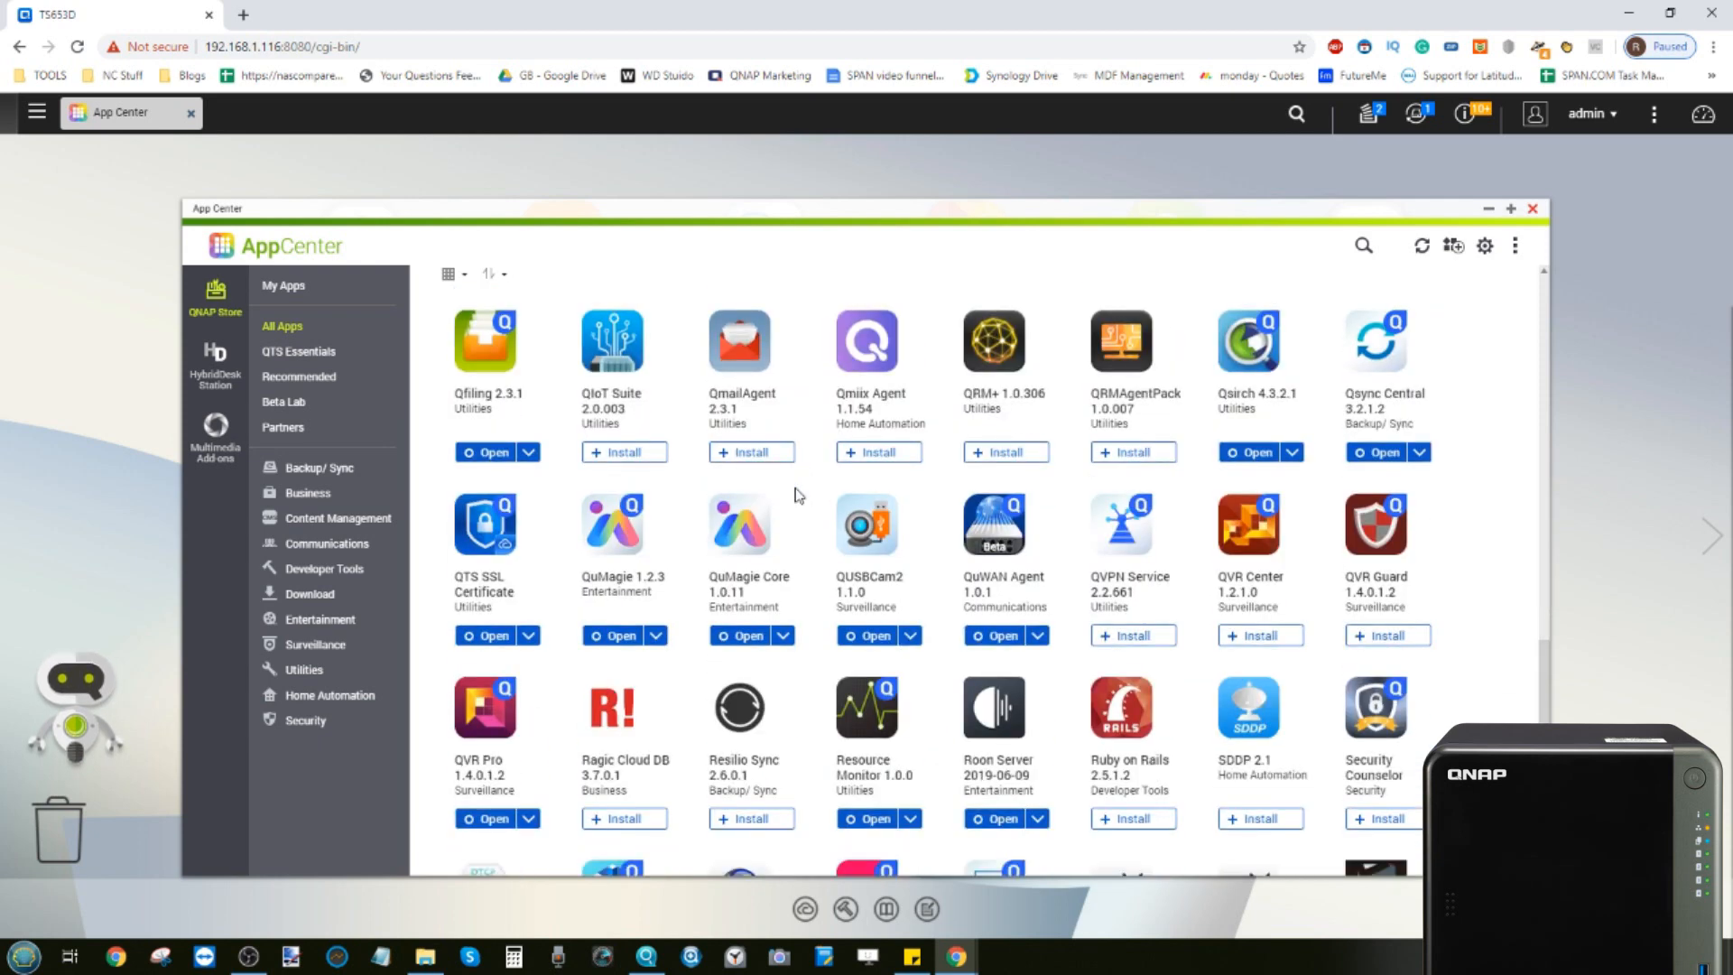
scroll(797, 494, "down", 4)
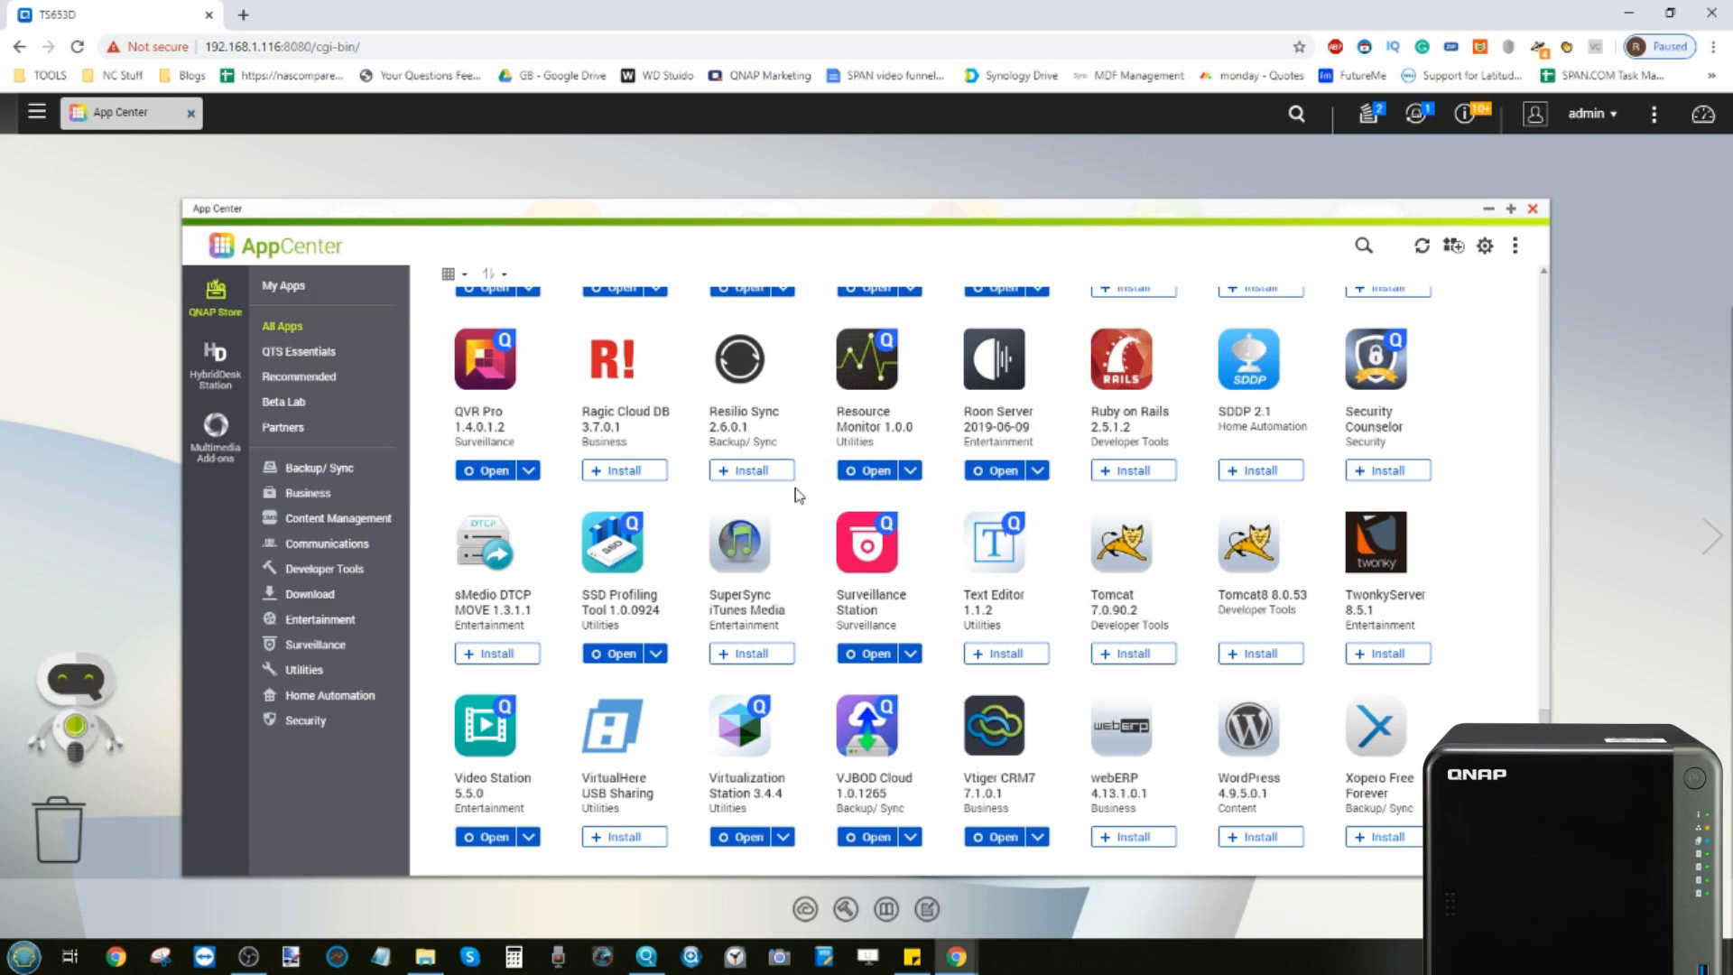
scroll(798, 495, "down", 2)
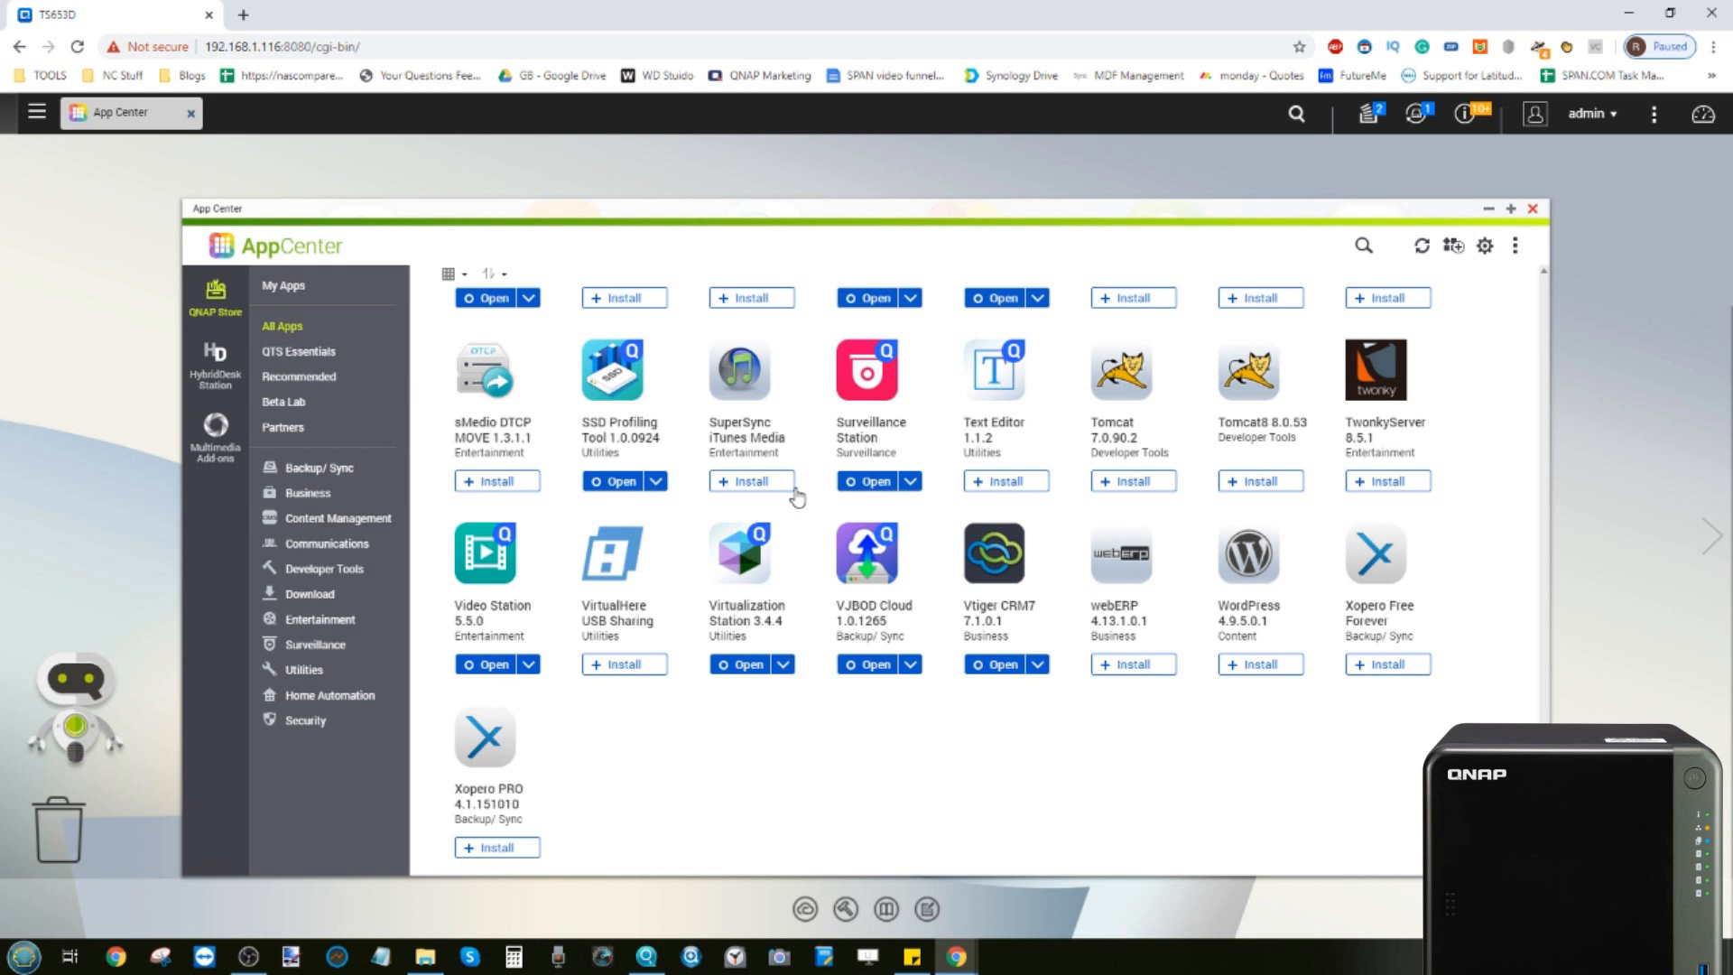
left_click(1533, 212)
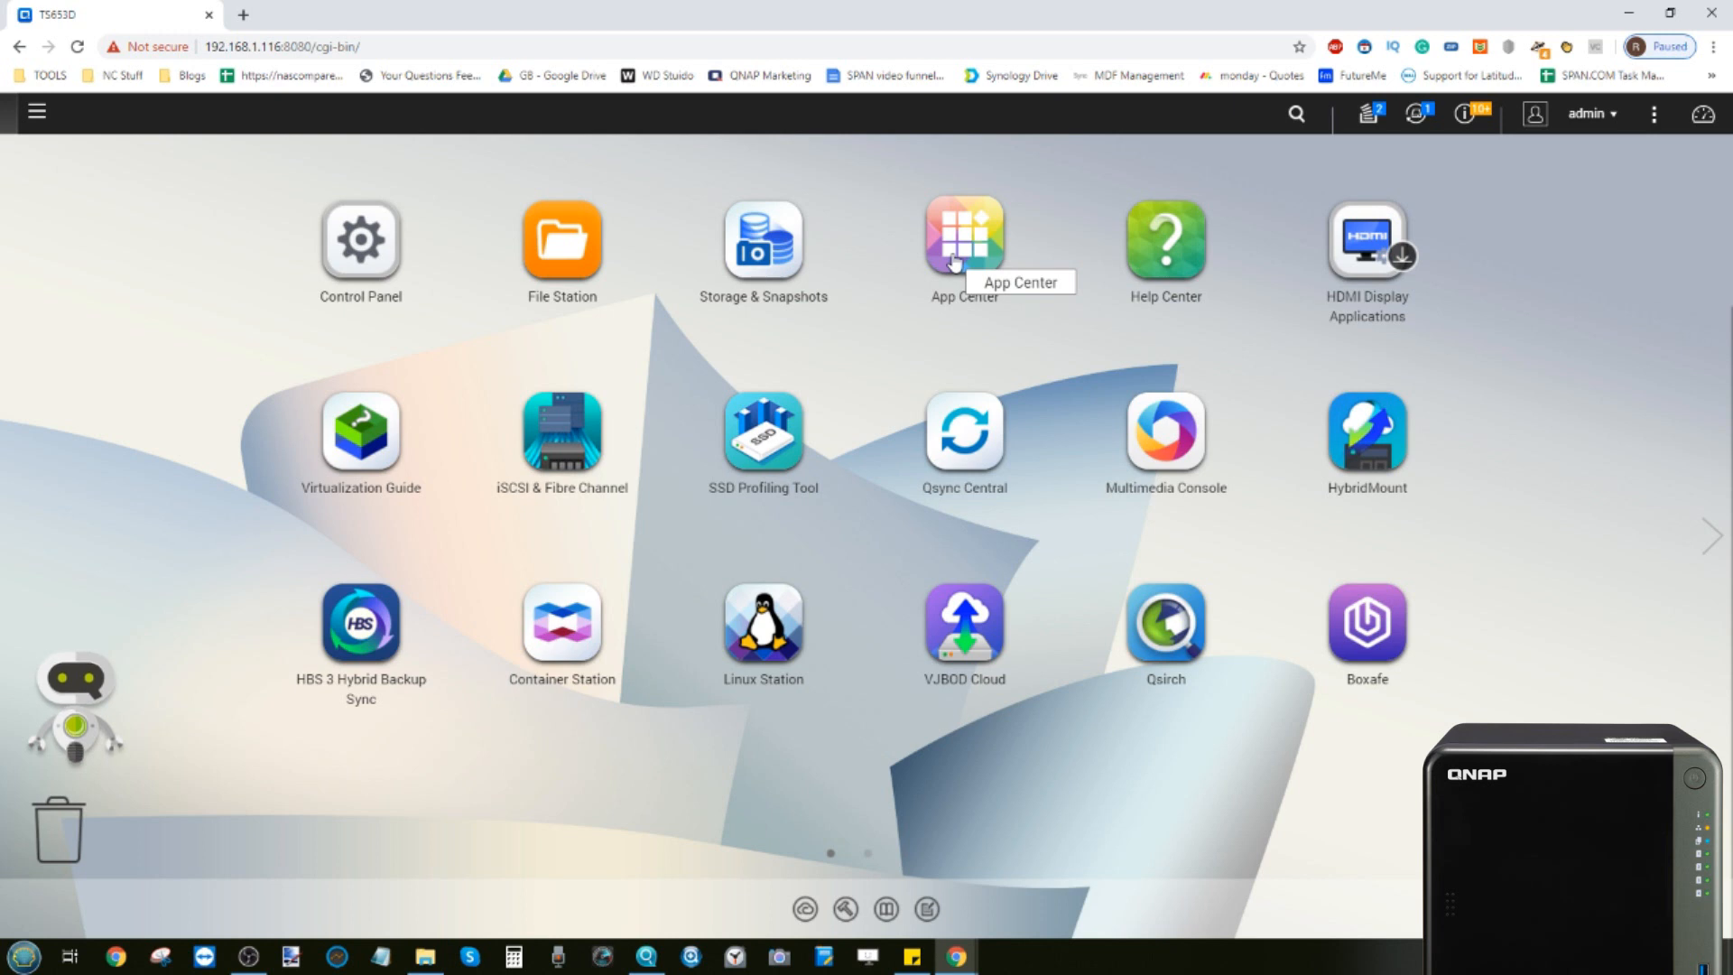
Launch HBS 3 Hybrid Backup Sync, accept the privacy policy and skip the welcome guide without showing it again
left_click(359, 618)
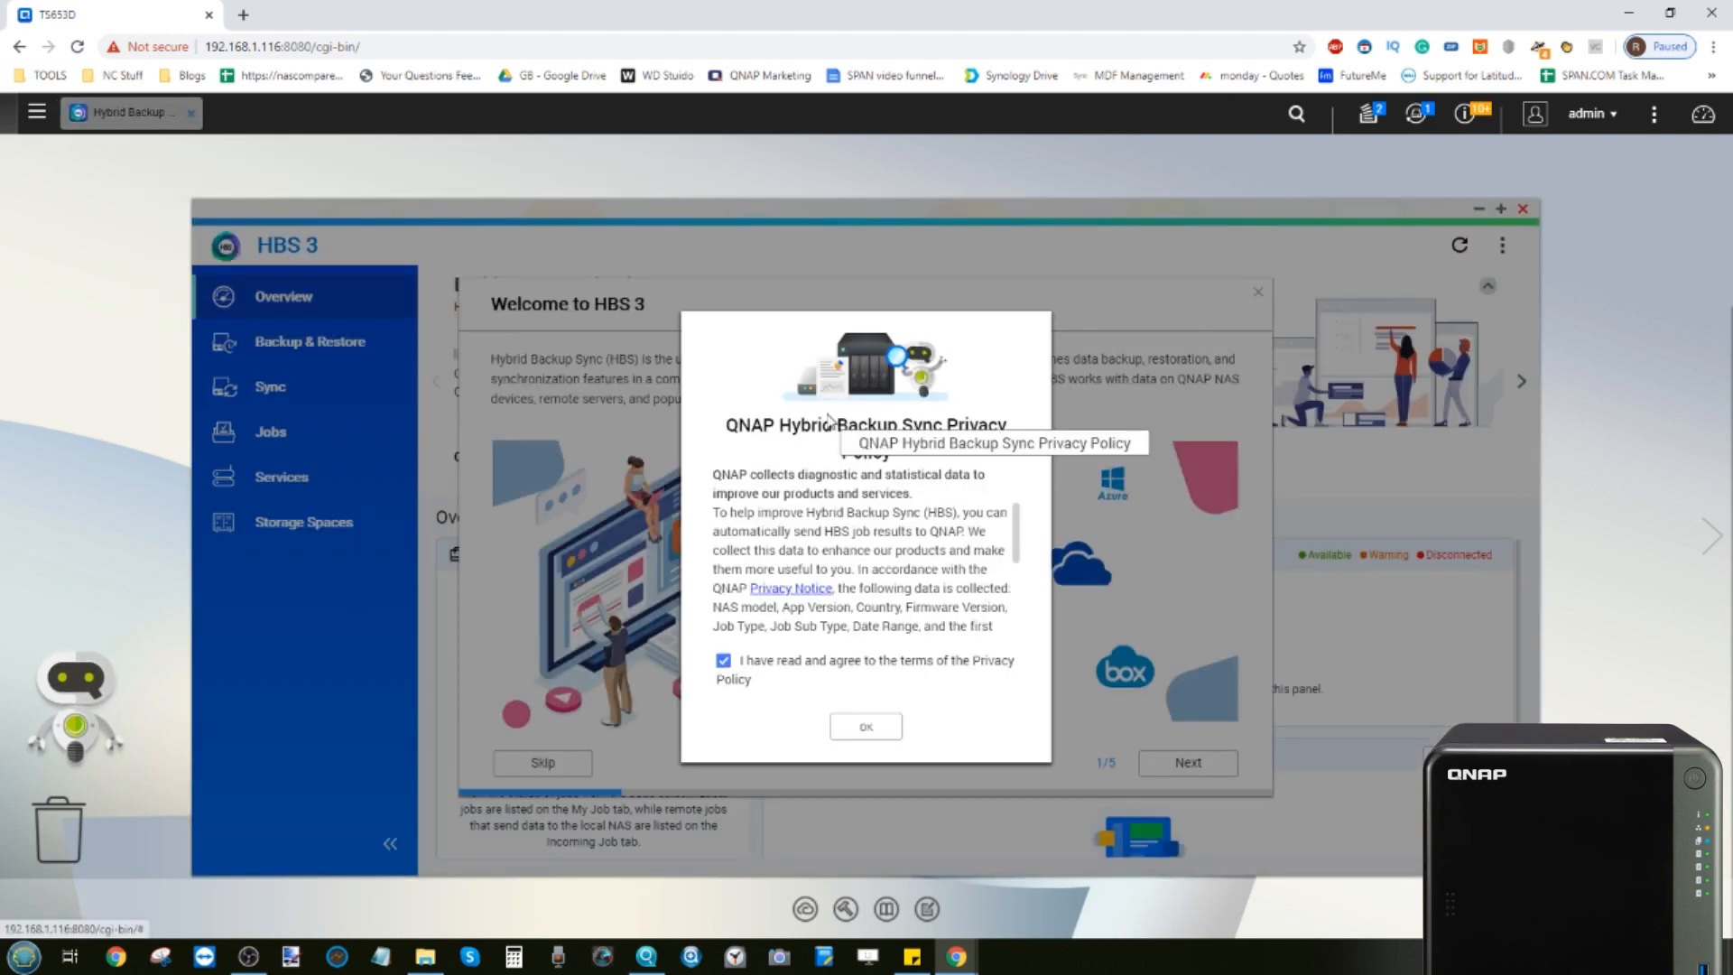
left_click(851, 727)
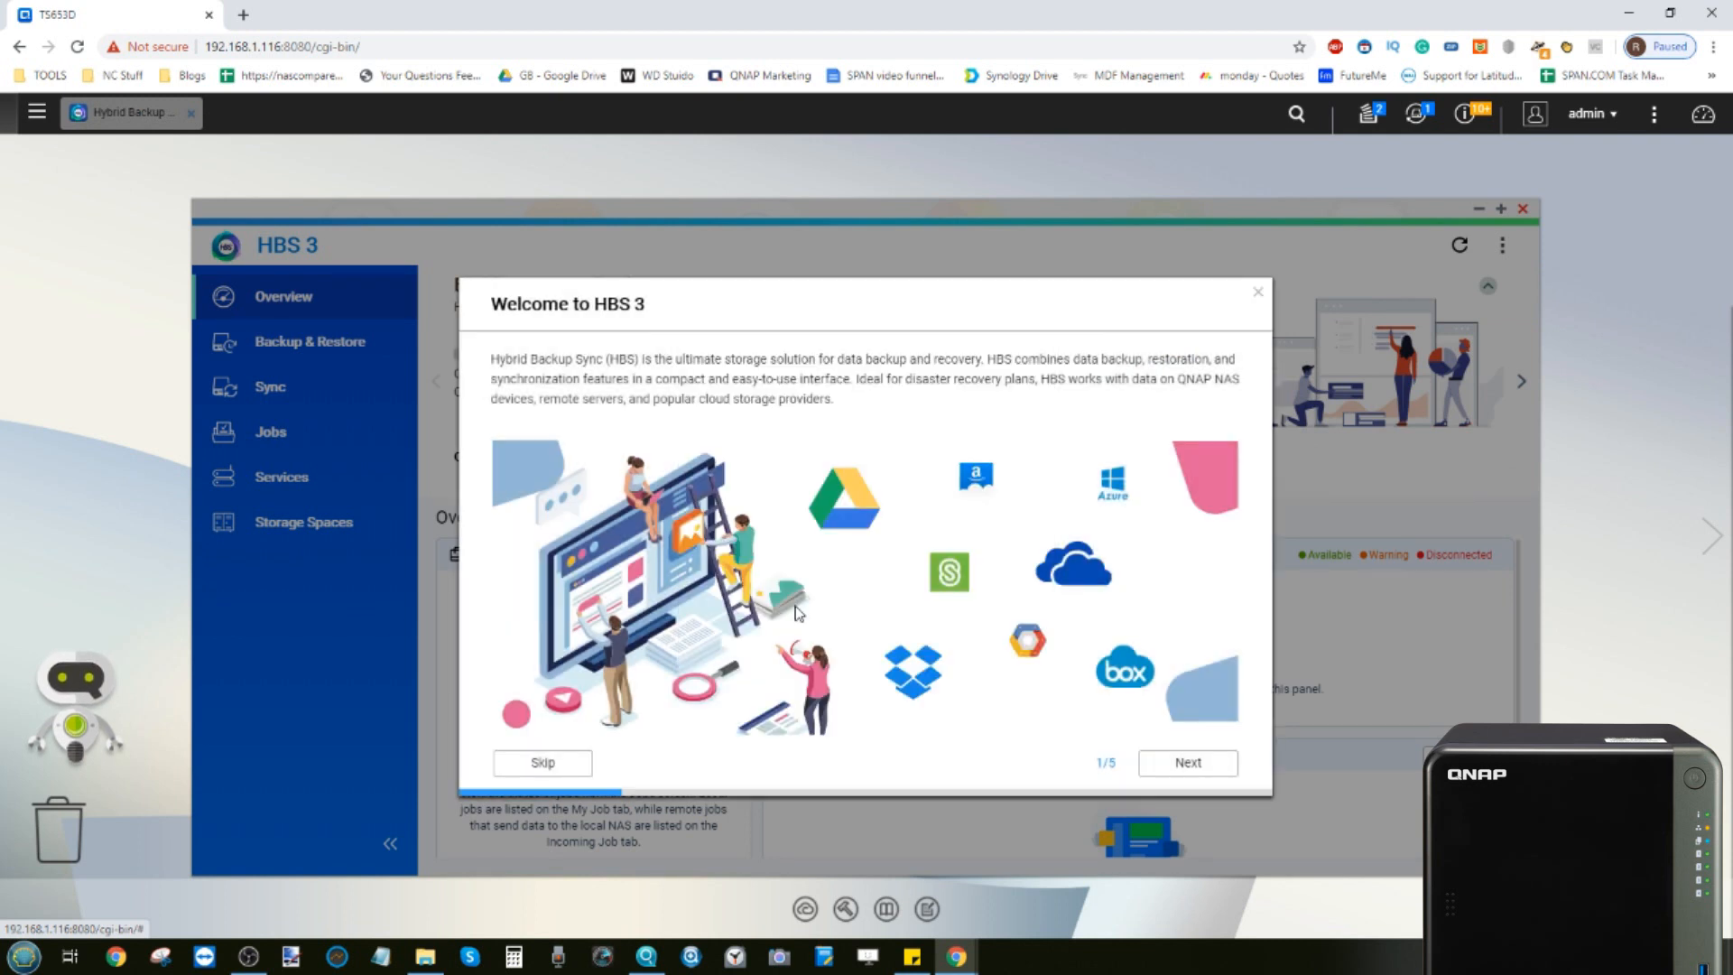
left_click(554, 764)
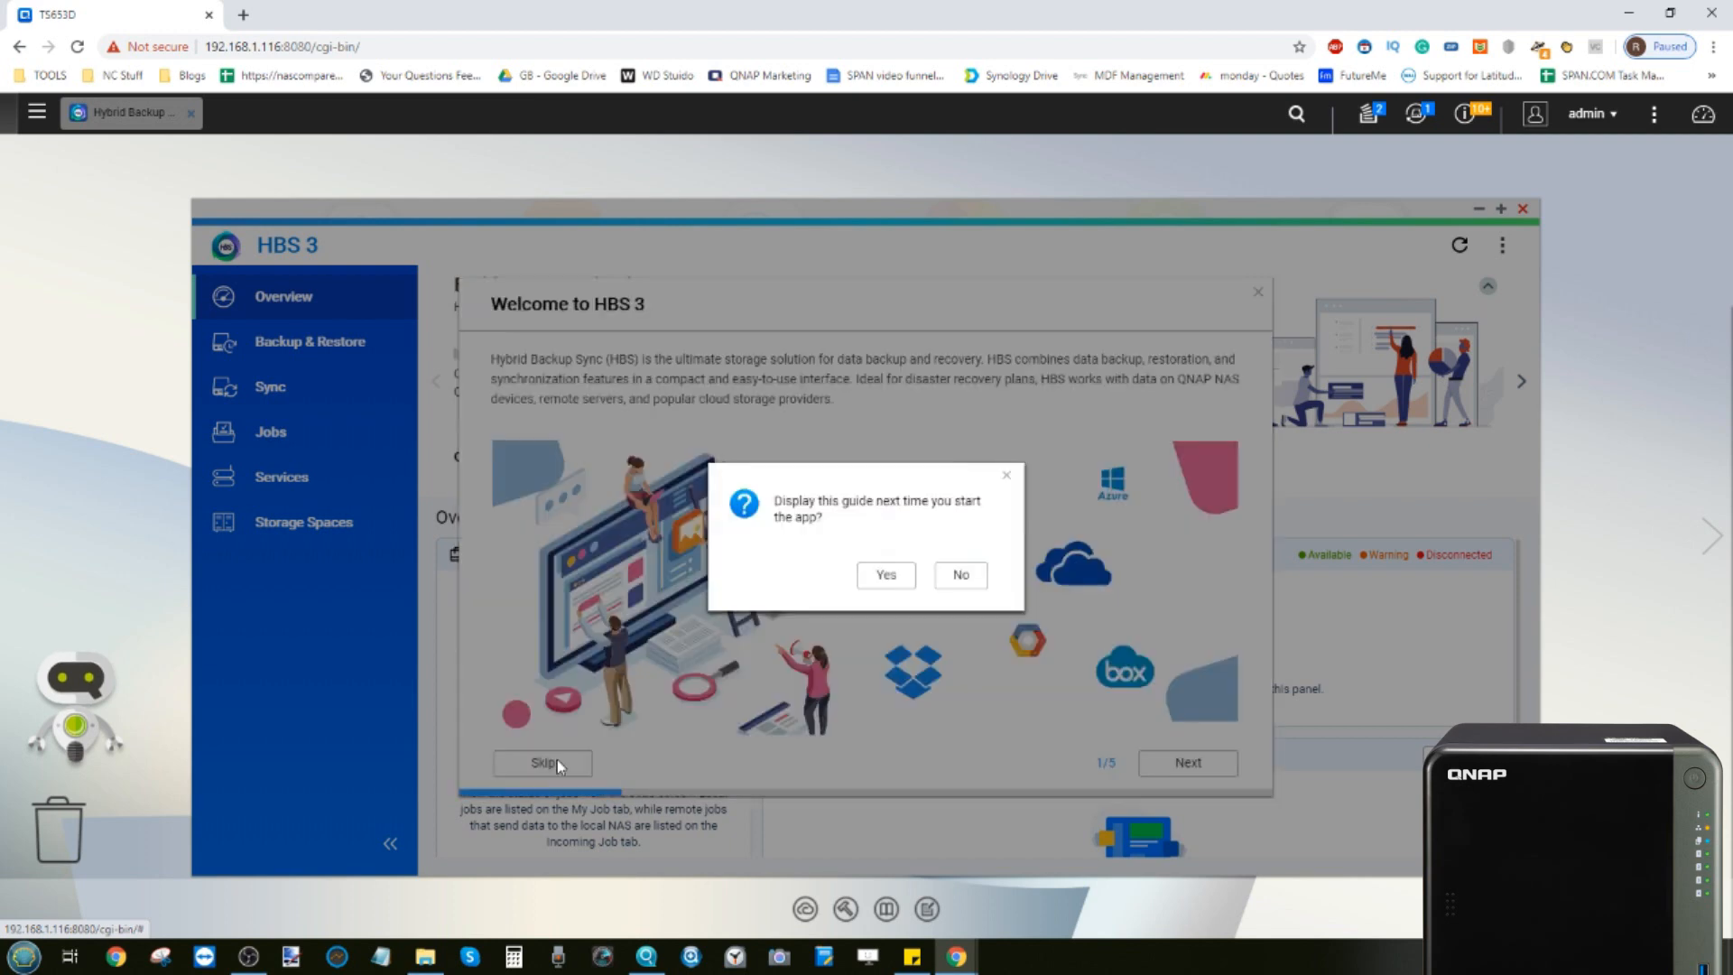
left_click(961, 578)
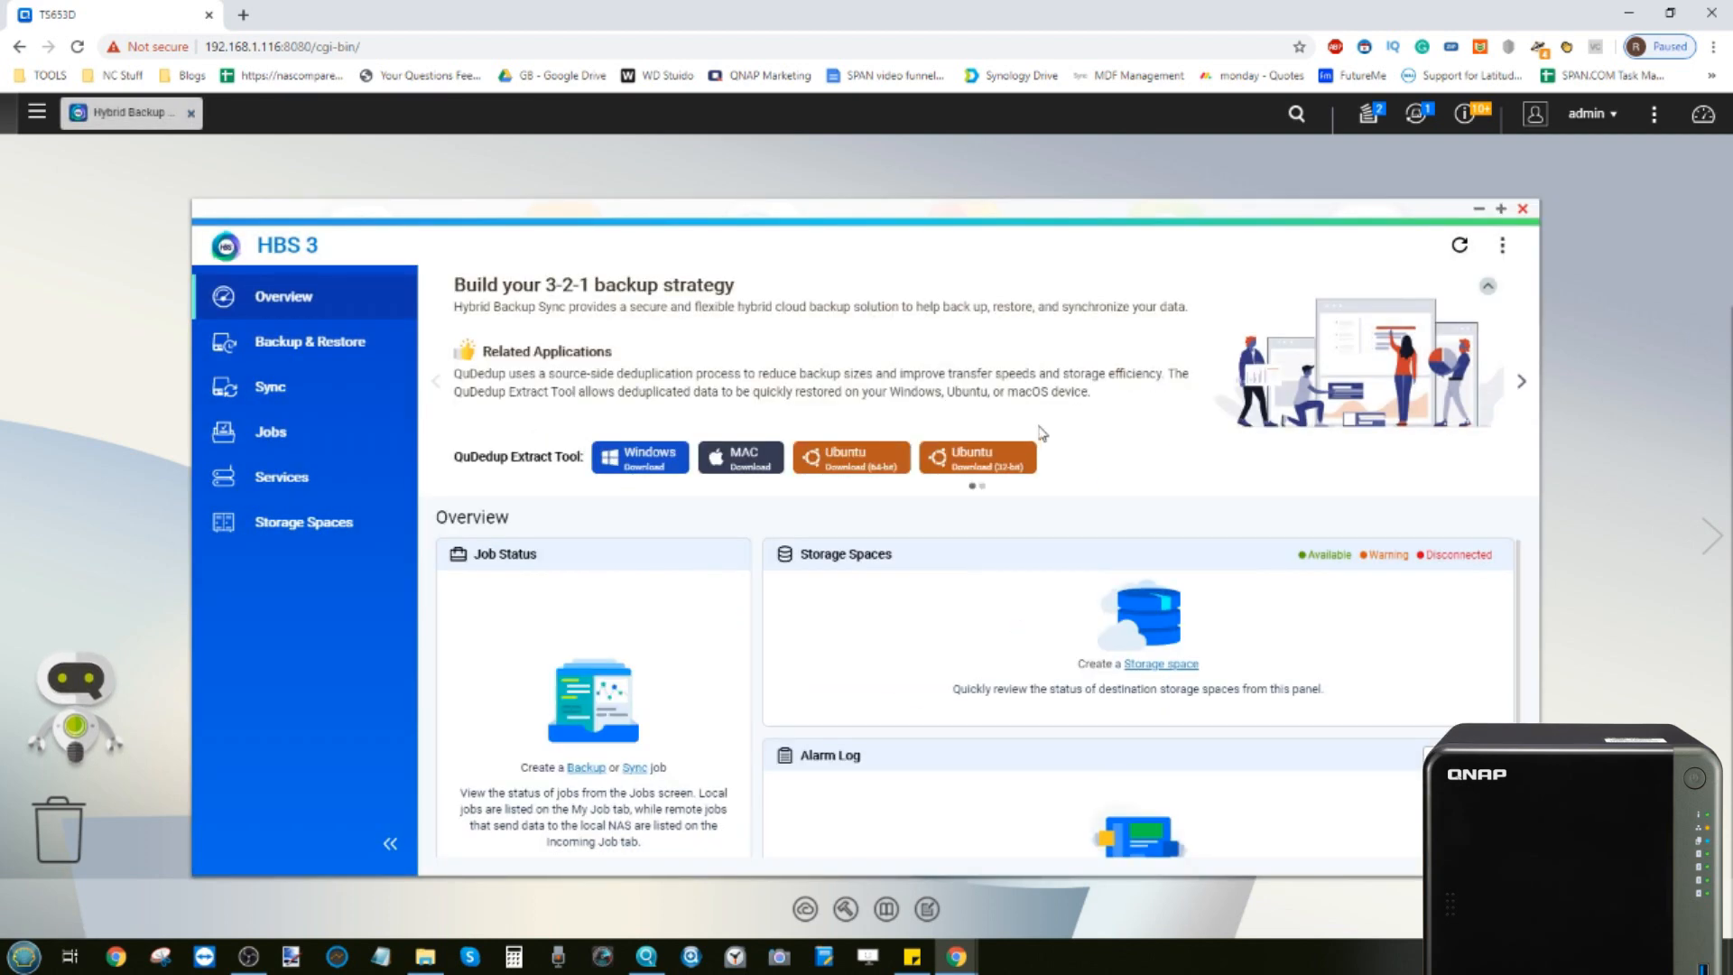
Maximize HBS 3 and review the Backup & Restore and Sync pages, including the Sync Now job types
left_click(1501, 209)
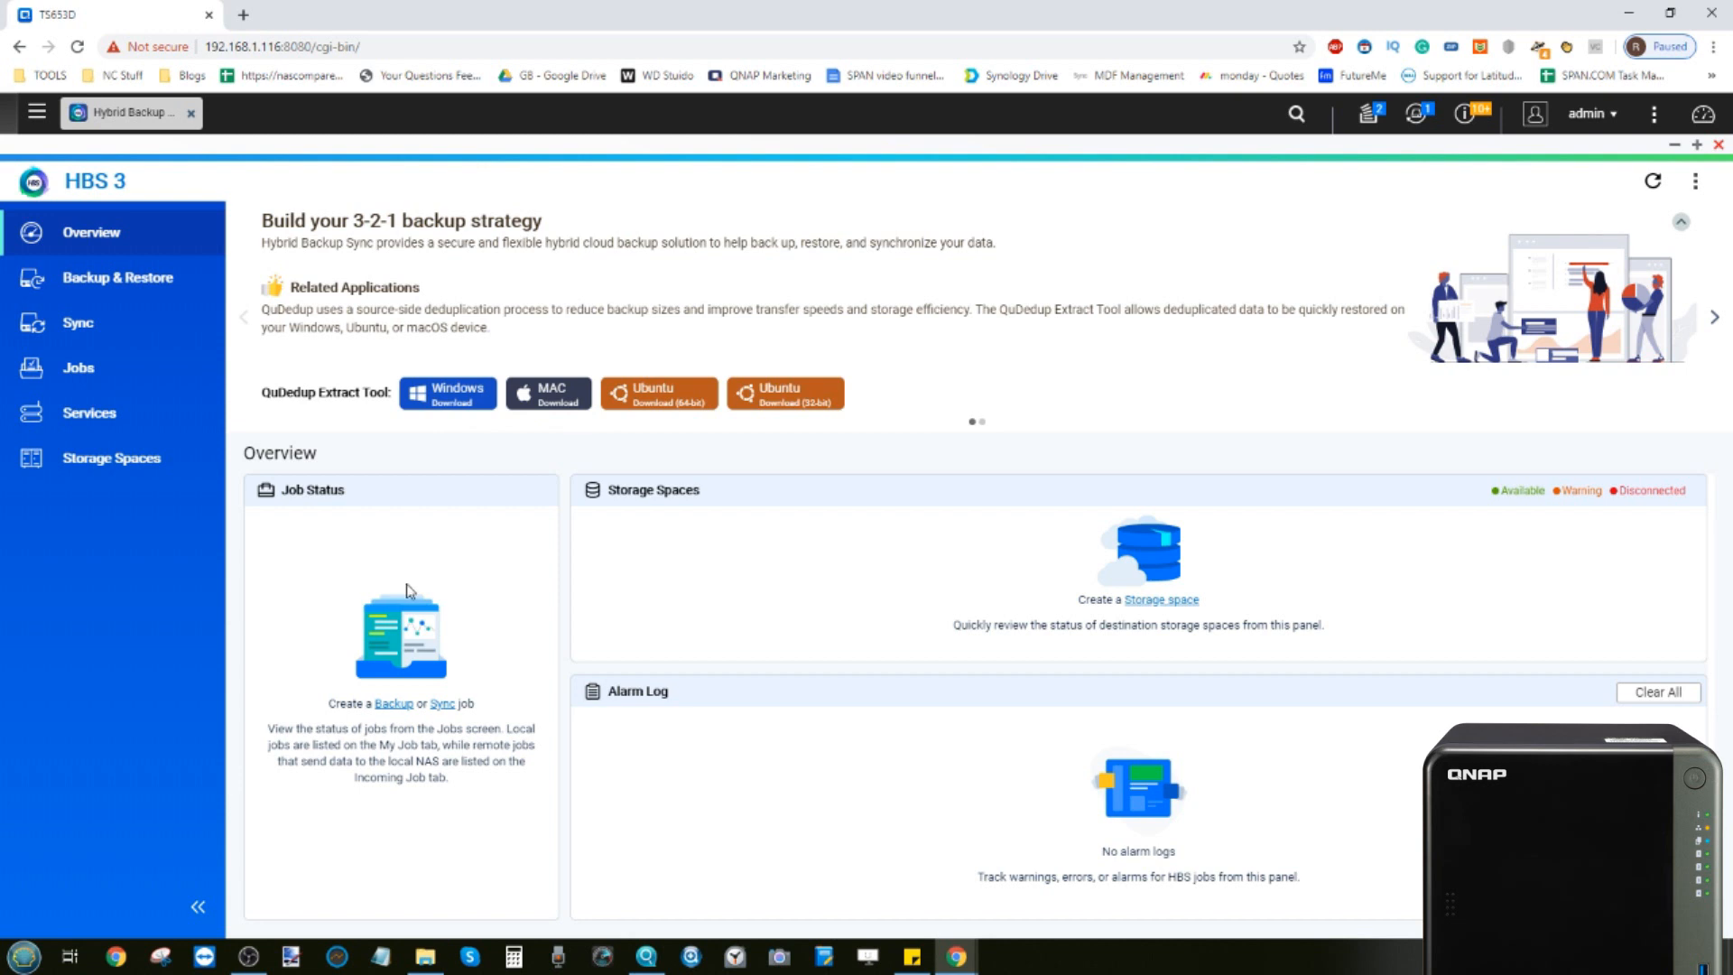
left_click(146, 291)
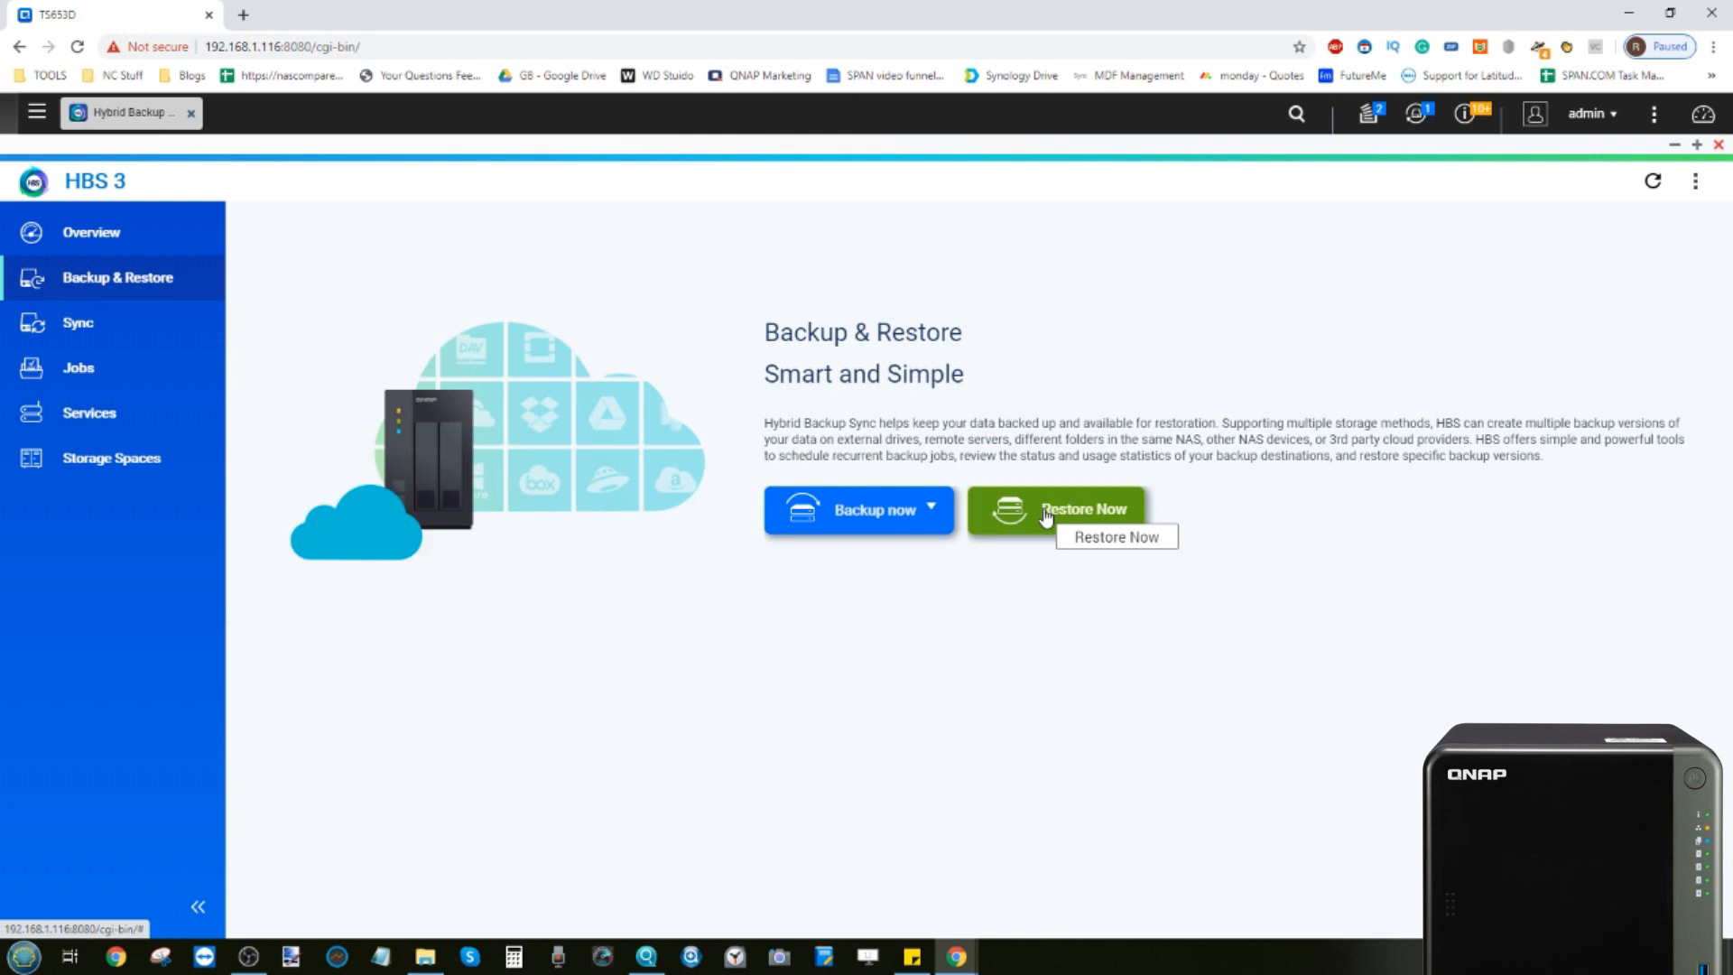
left_click(123, 341)
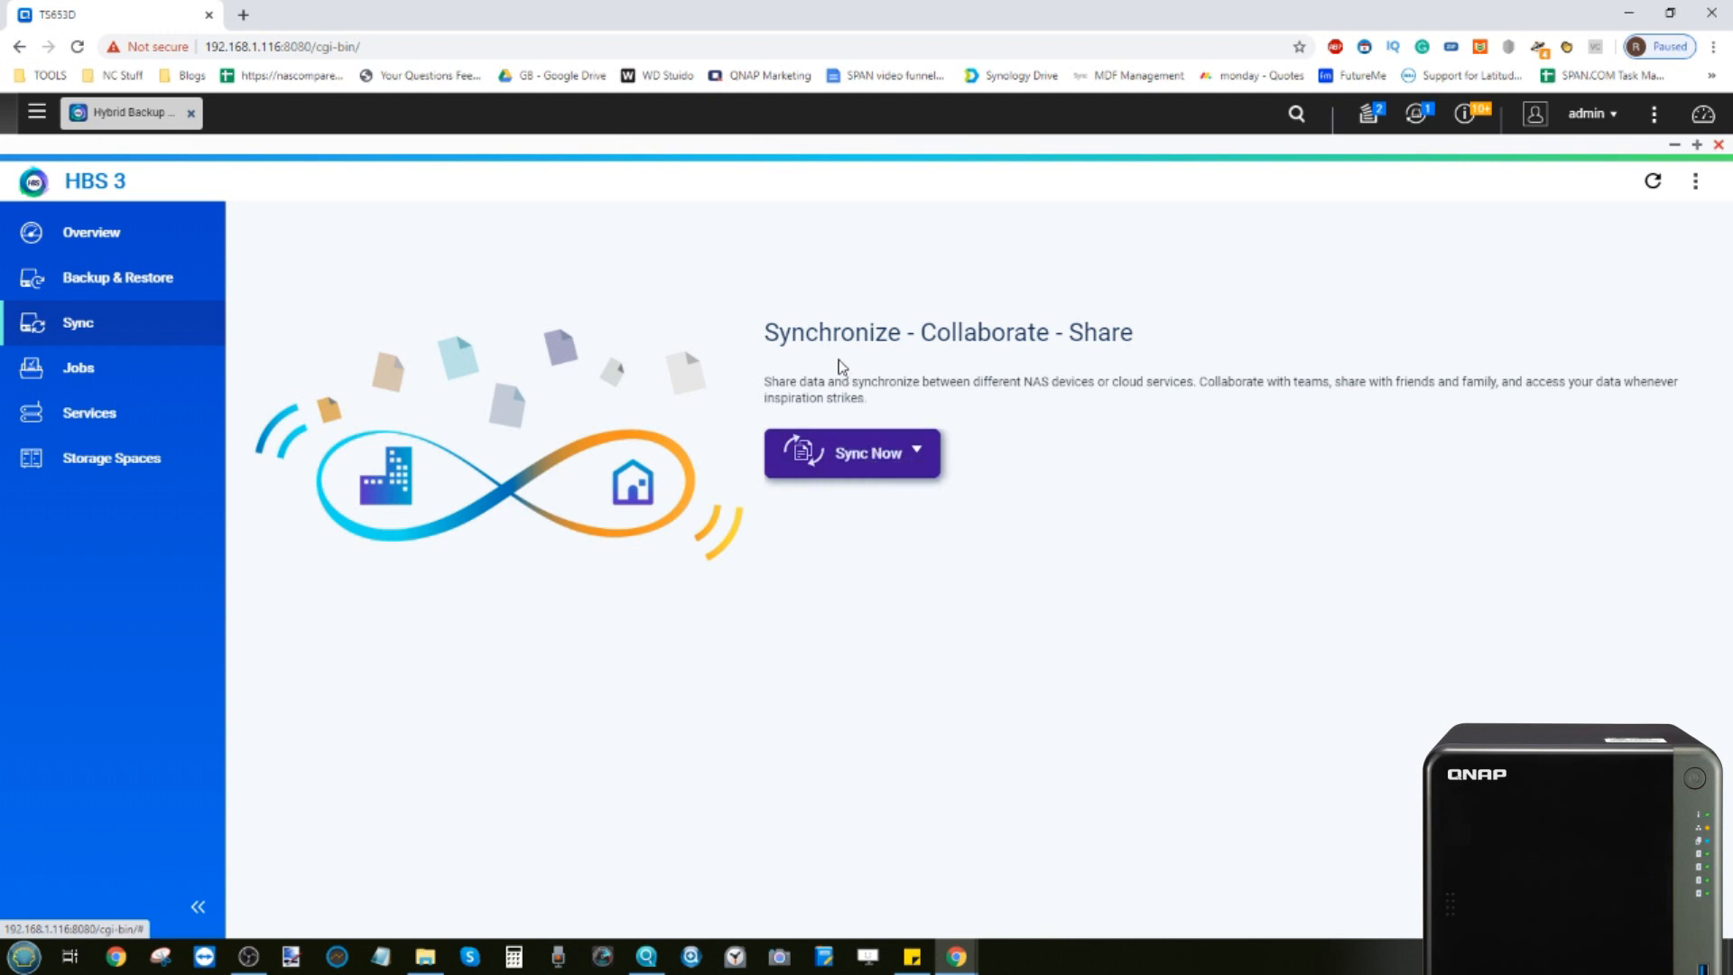
left_click(889, 461)
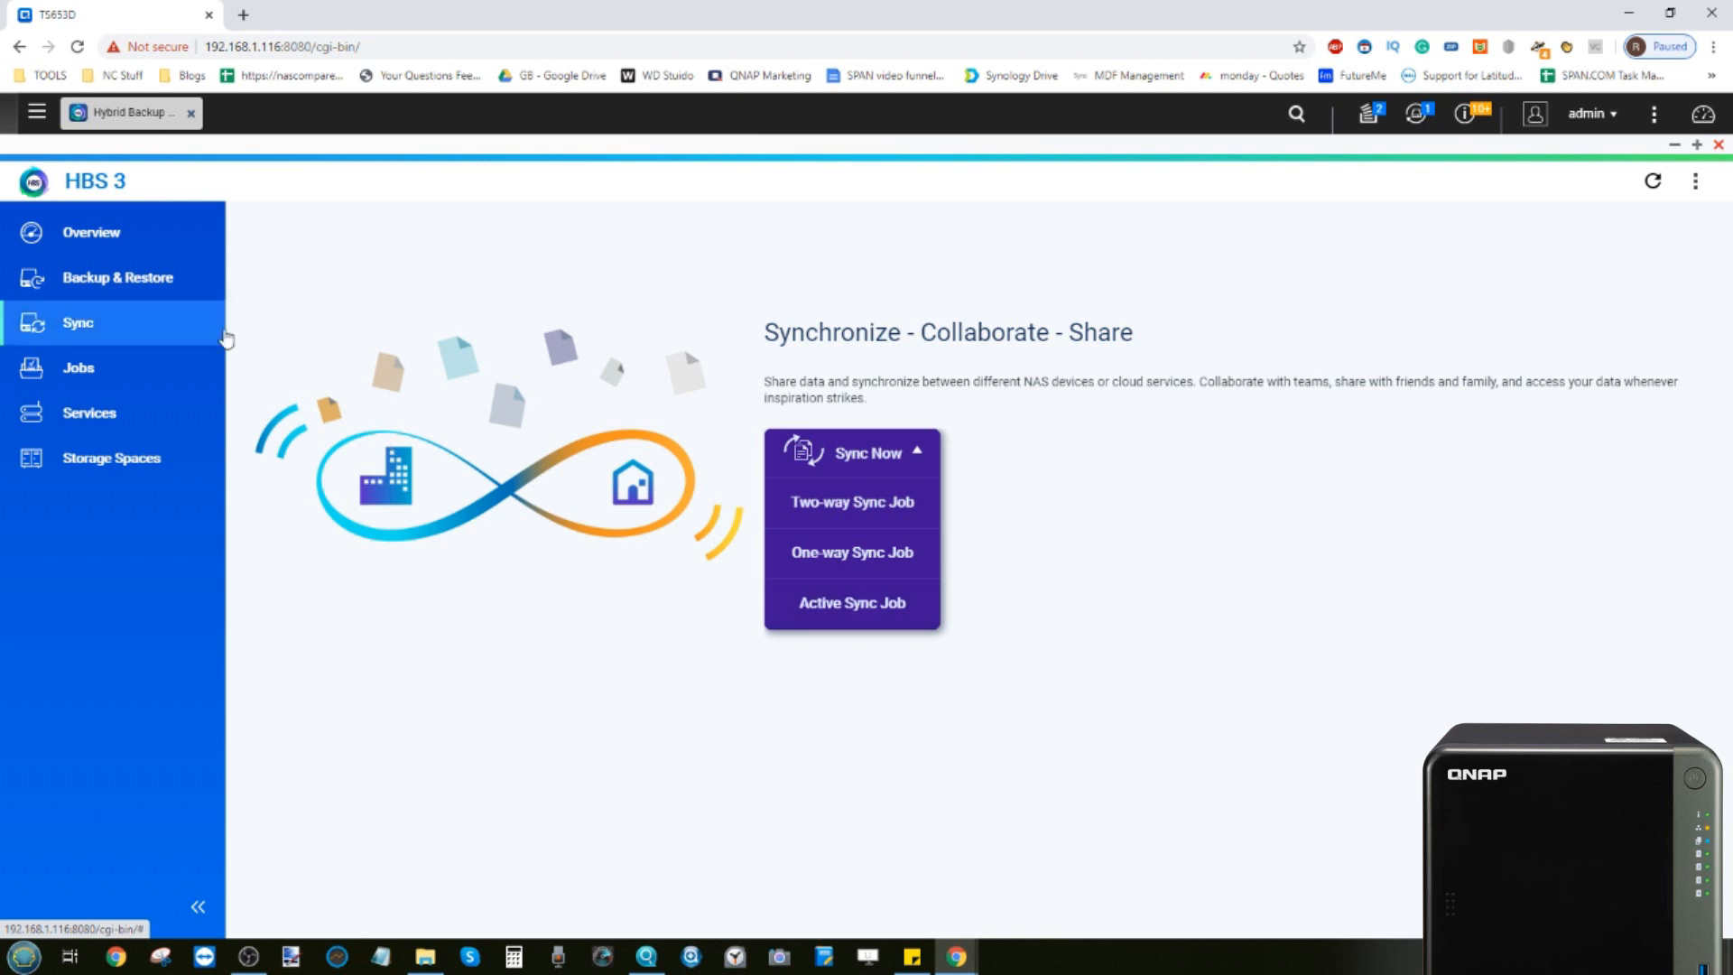
left_click(128, 277)
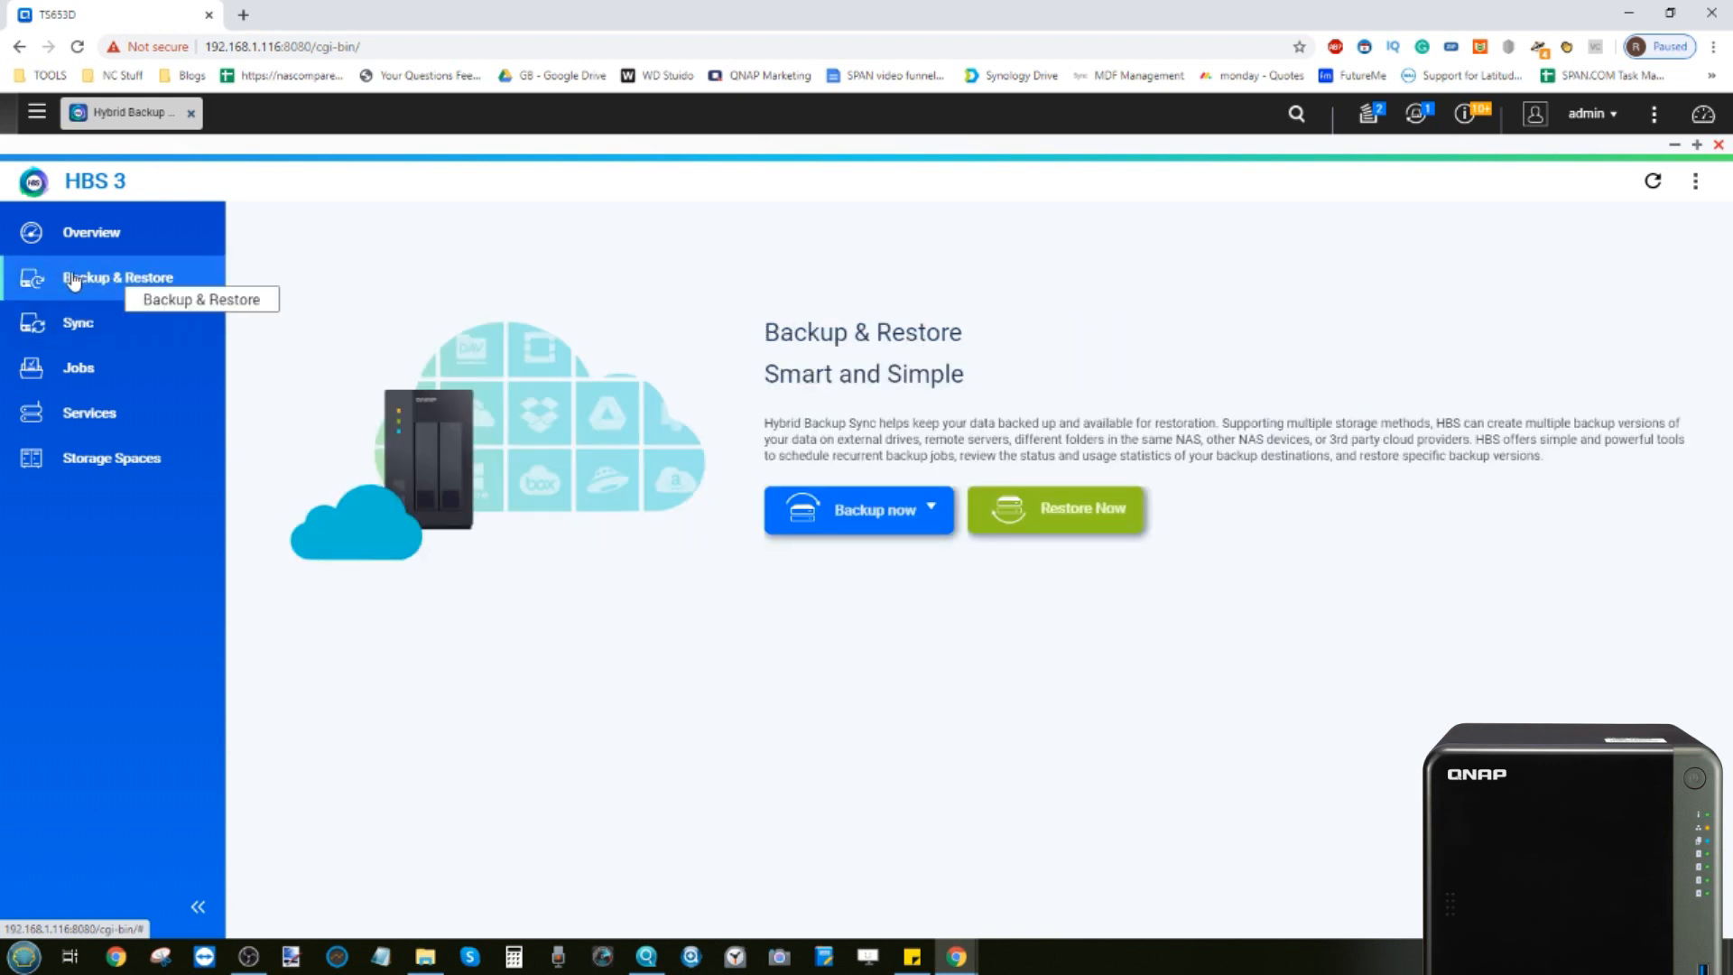
Start a new backup job and select QVRProAppData, QVRProAutoSnap and QVRProDB as source folders
left_click(863, 524)
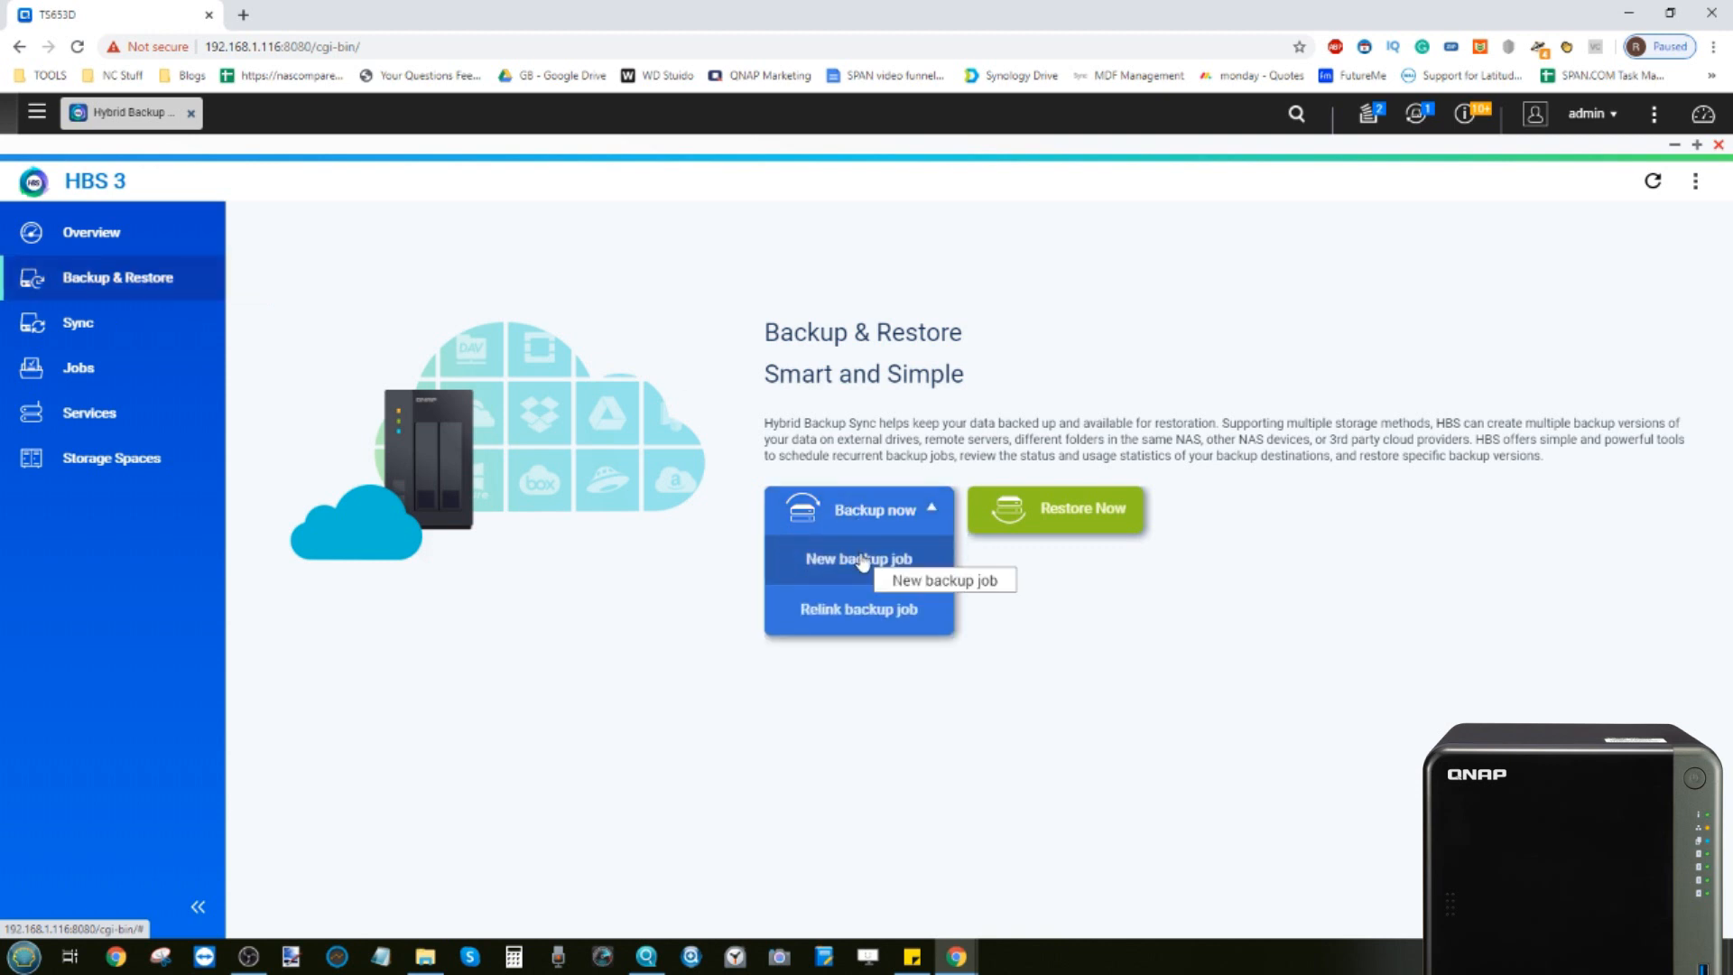
left_click(863, 561)
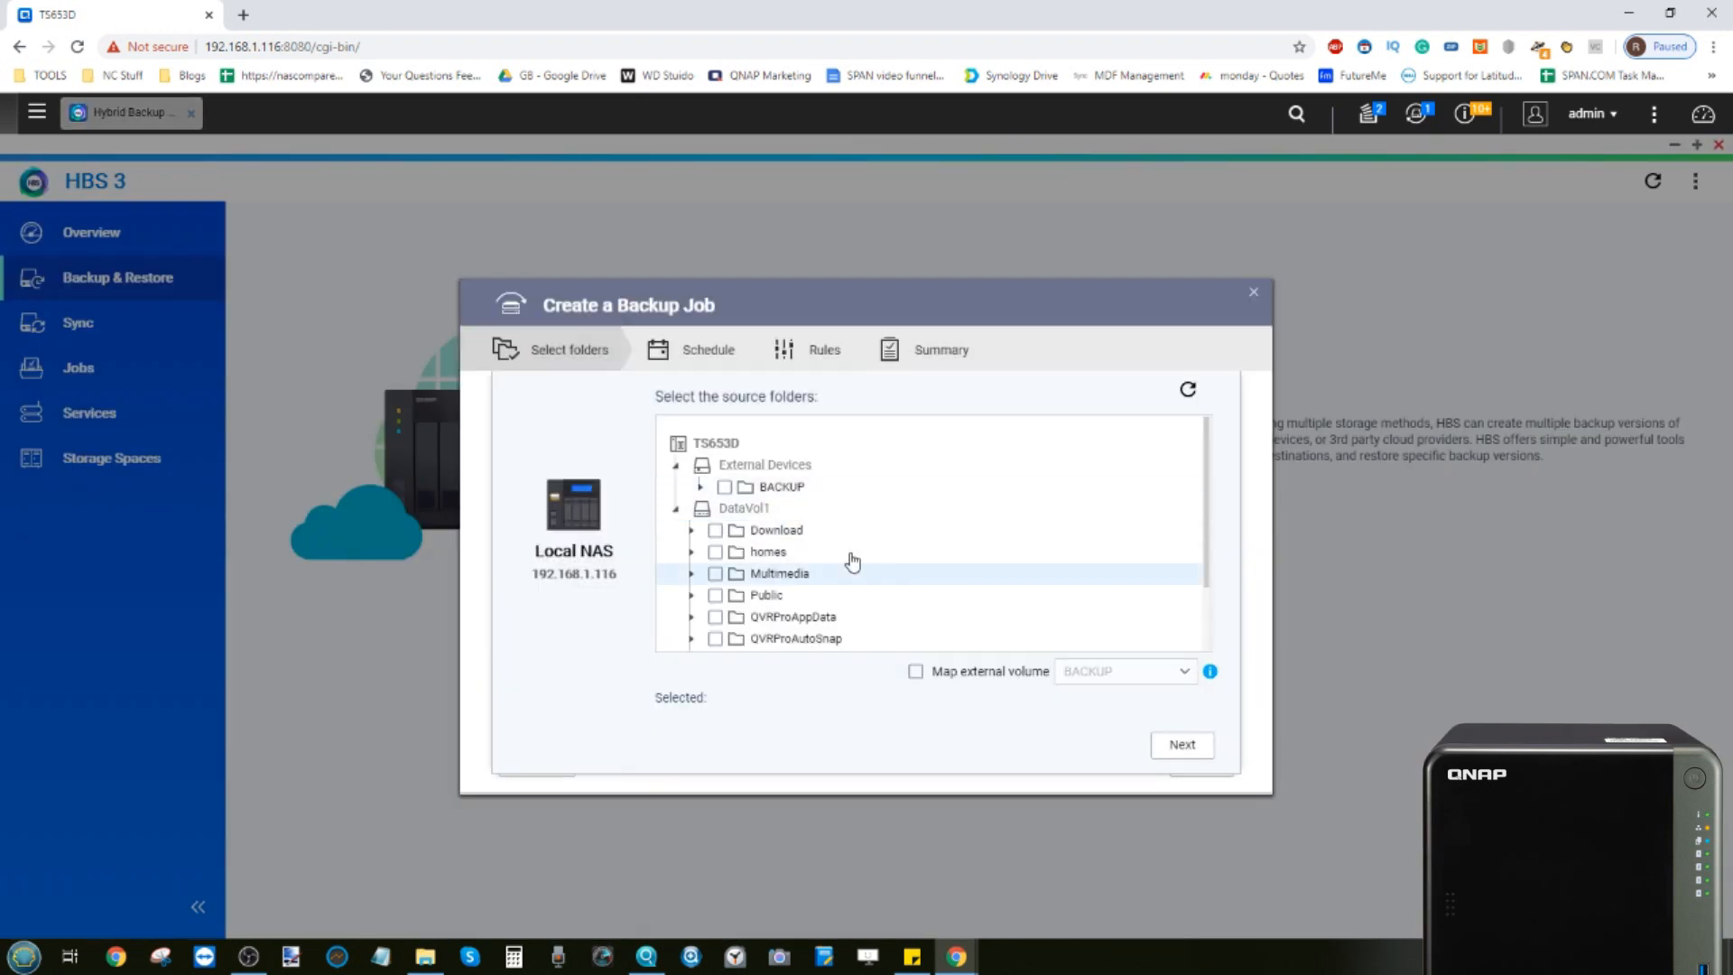
scroll(942, 560, "down", 3)
scroll(940, 560, "up", 3)
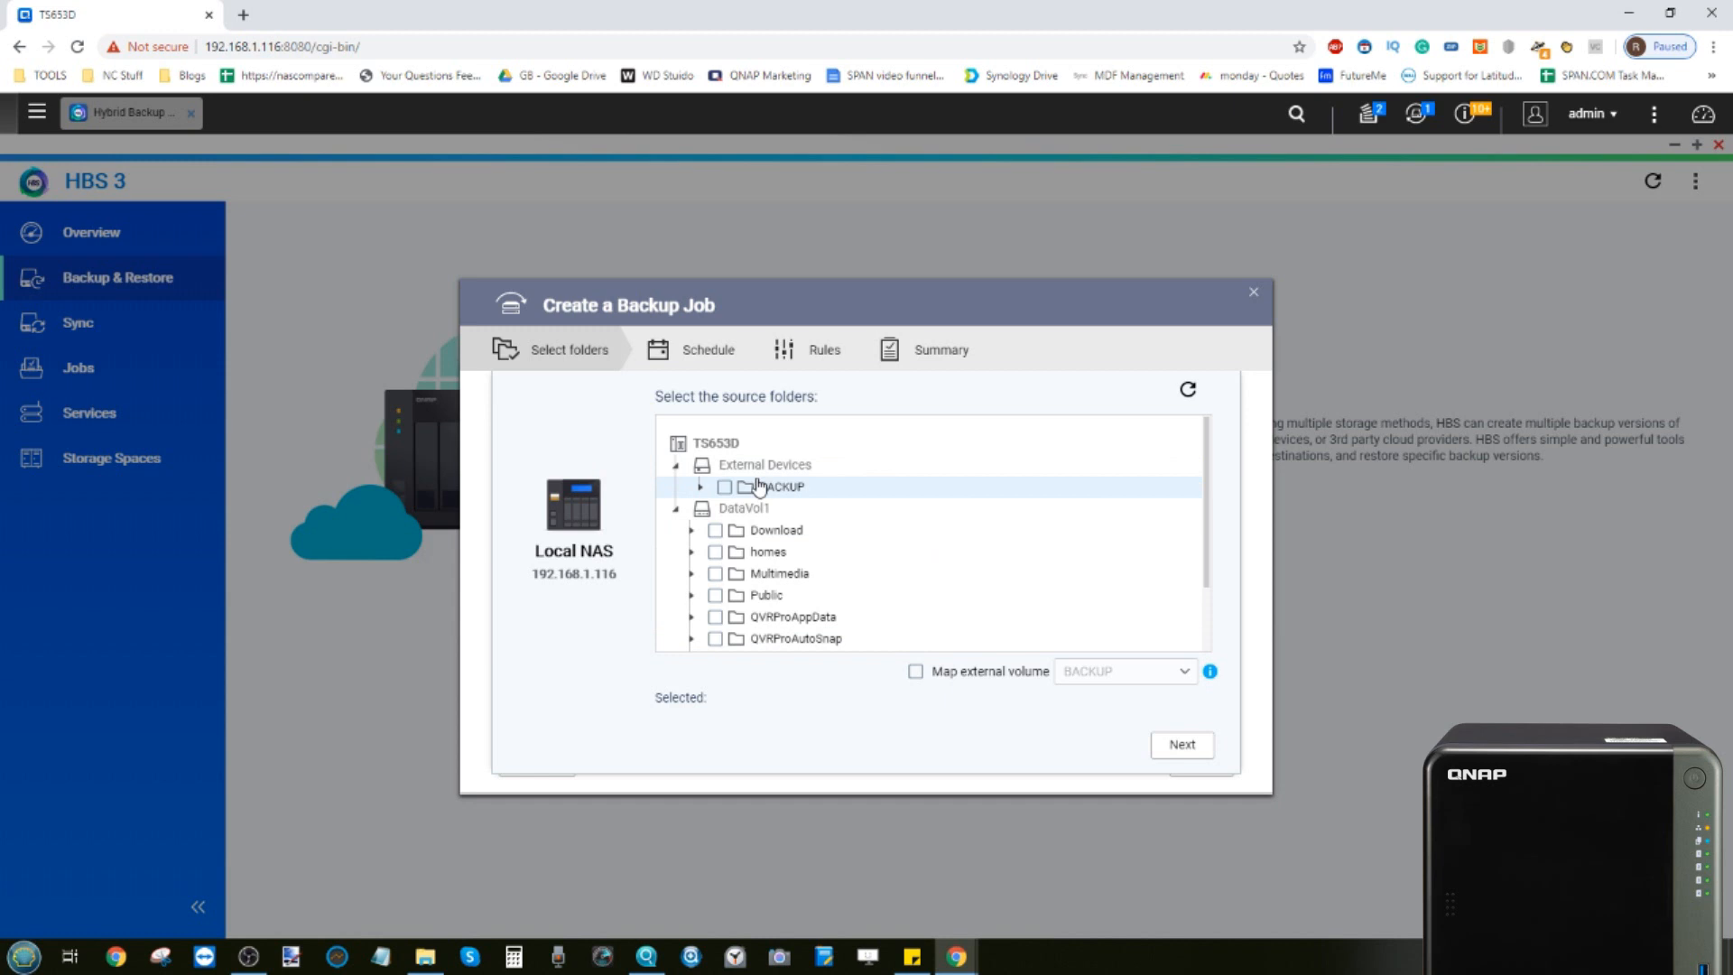
scroll(821, 477, "down", 2)
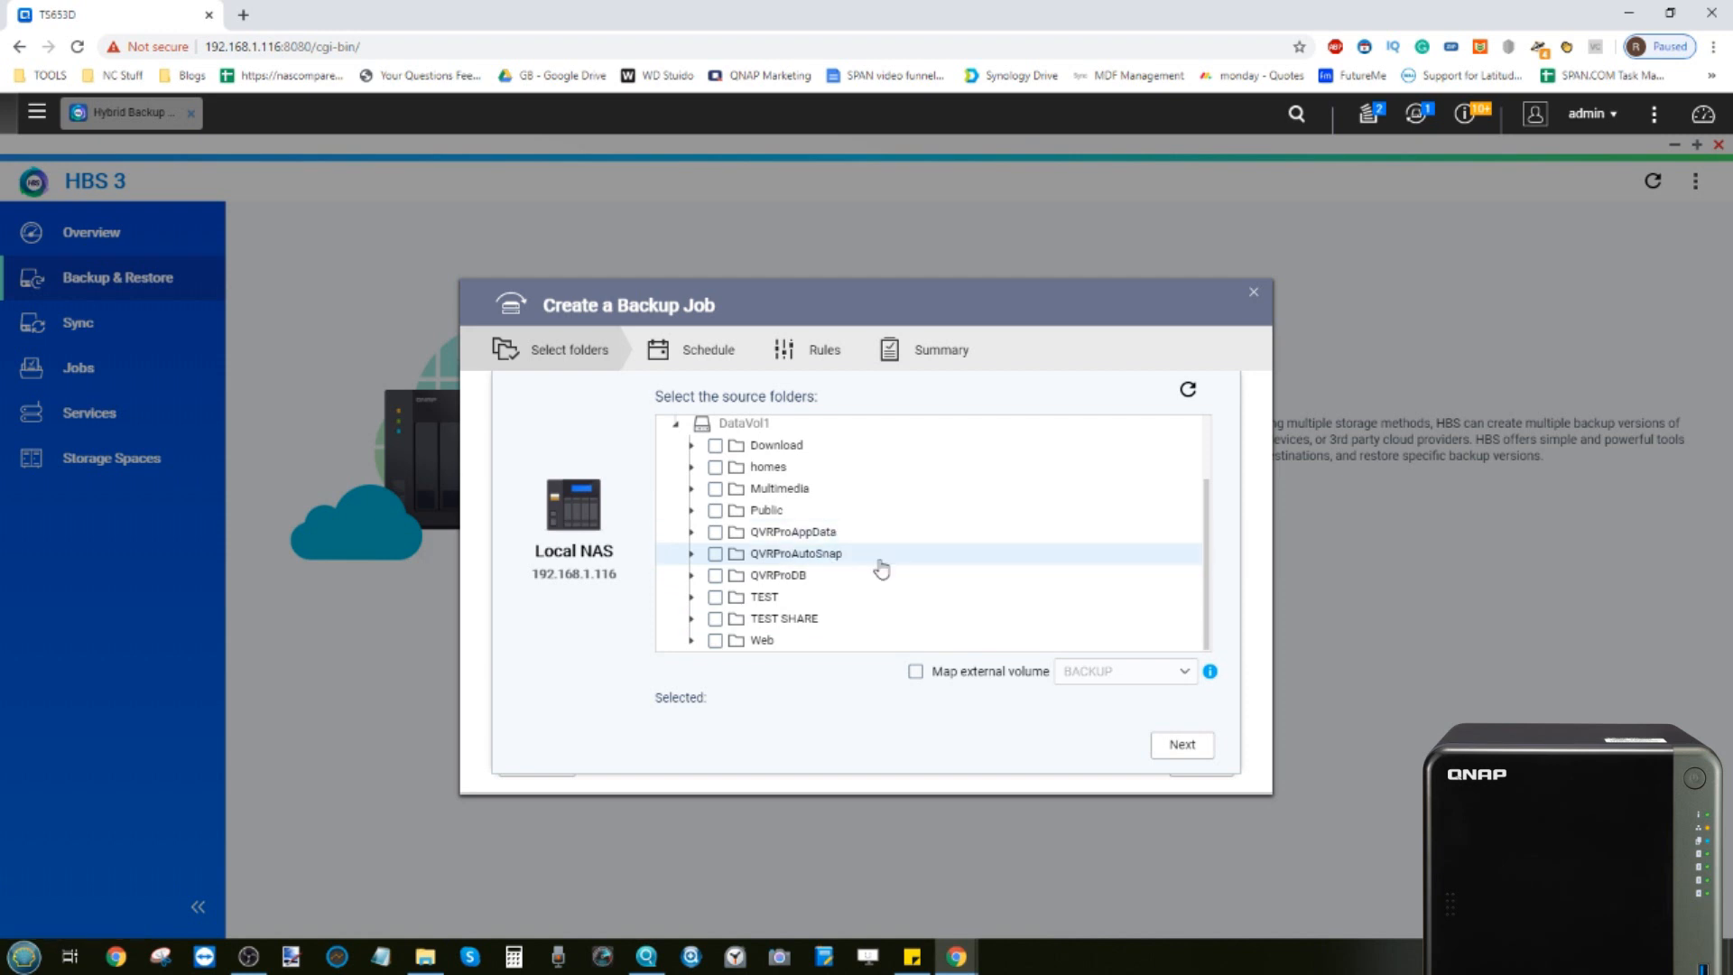
scroll(875, 564, "up", 1)
scroll(881, 569, "down", 1)
left_click(718, 536)
left_click(717, 535)
left_click(692, 535)
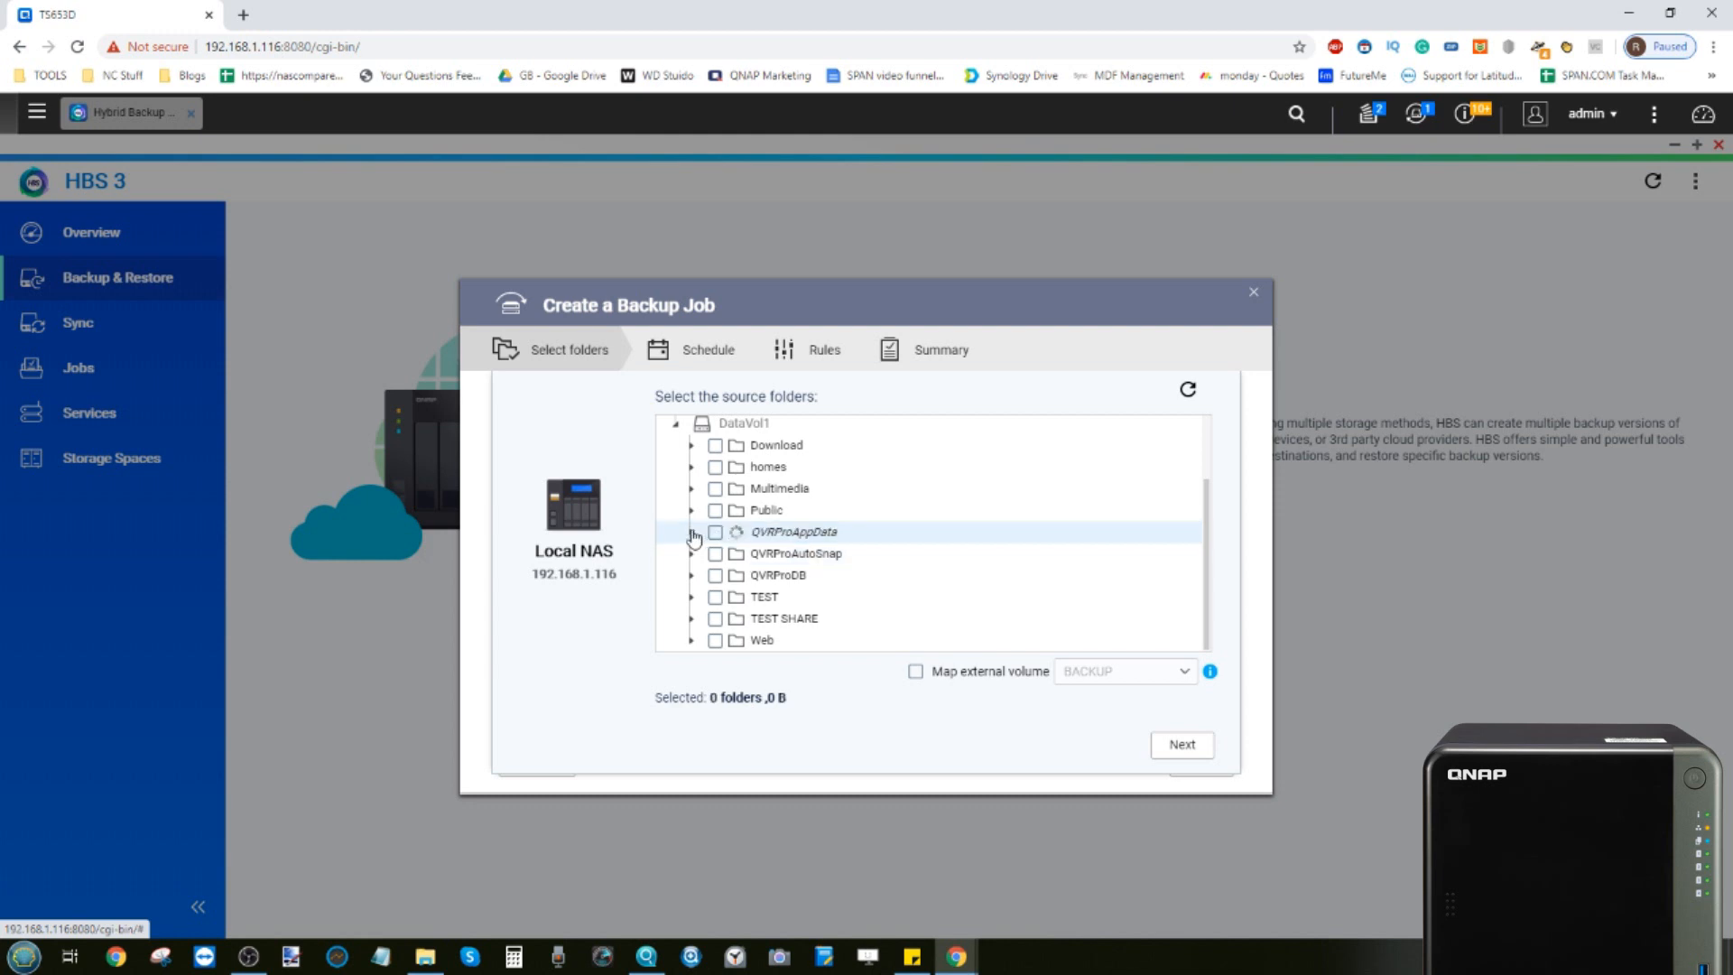
left_click(693, 534)
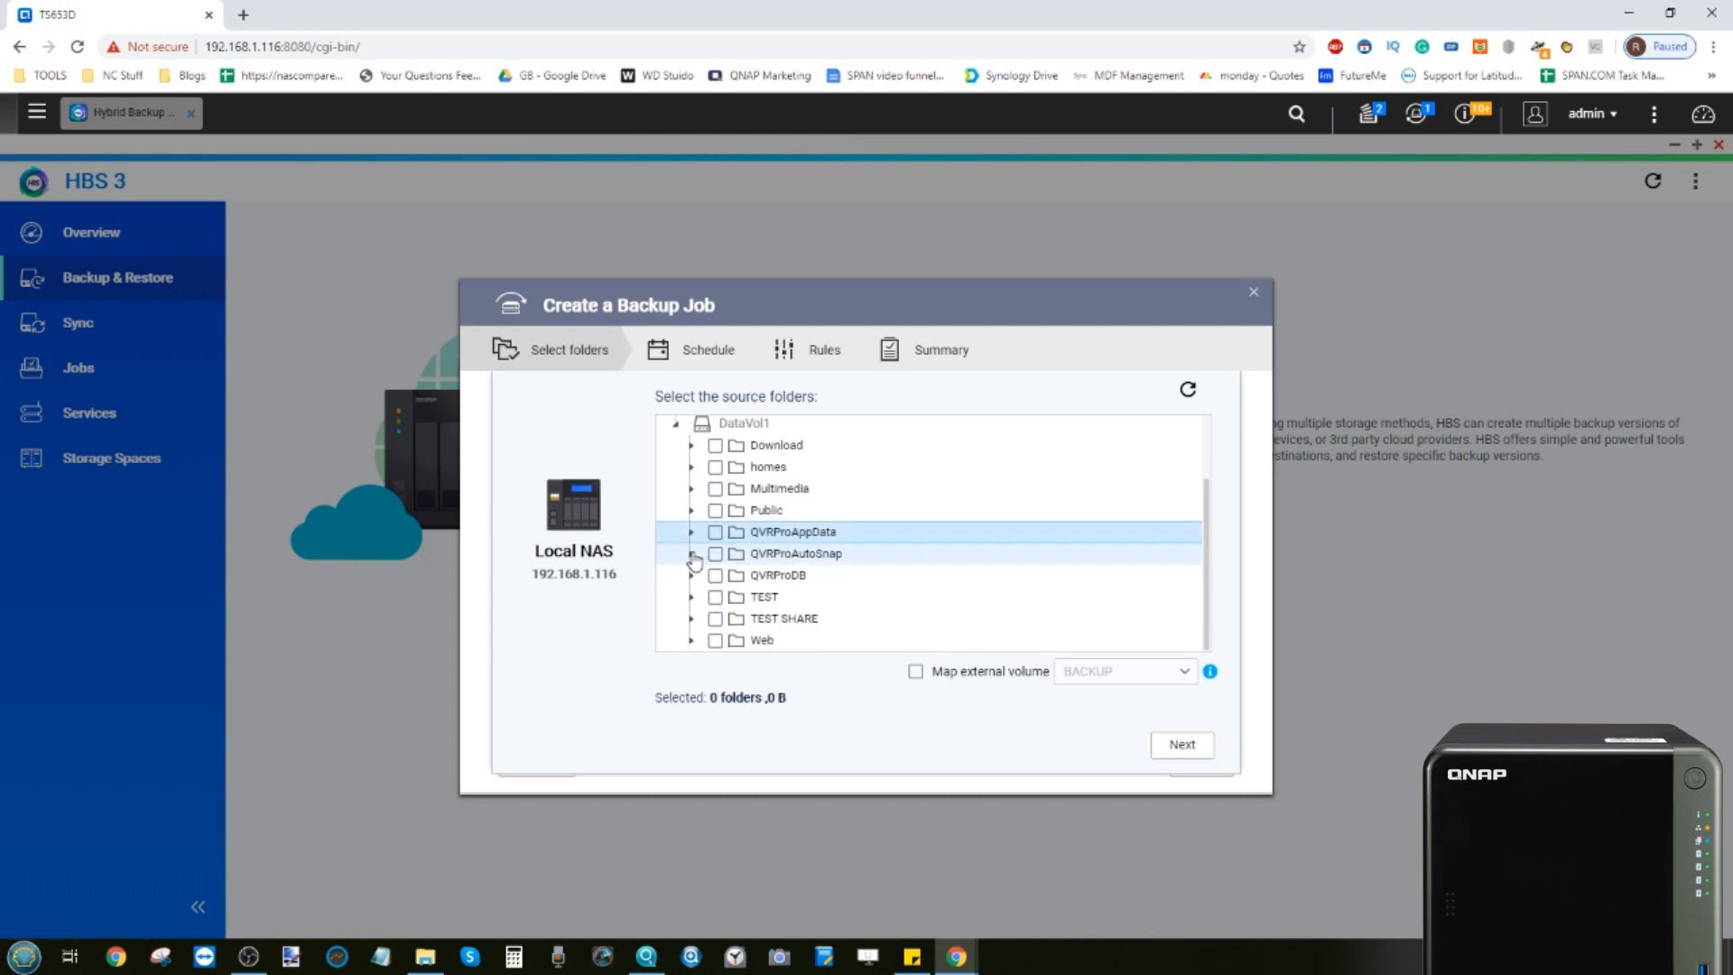
left_click(692, 555)
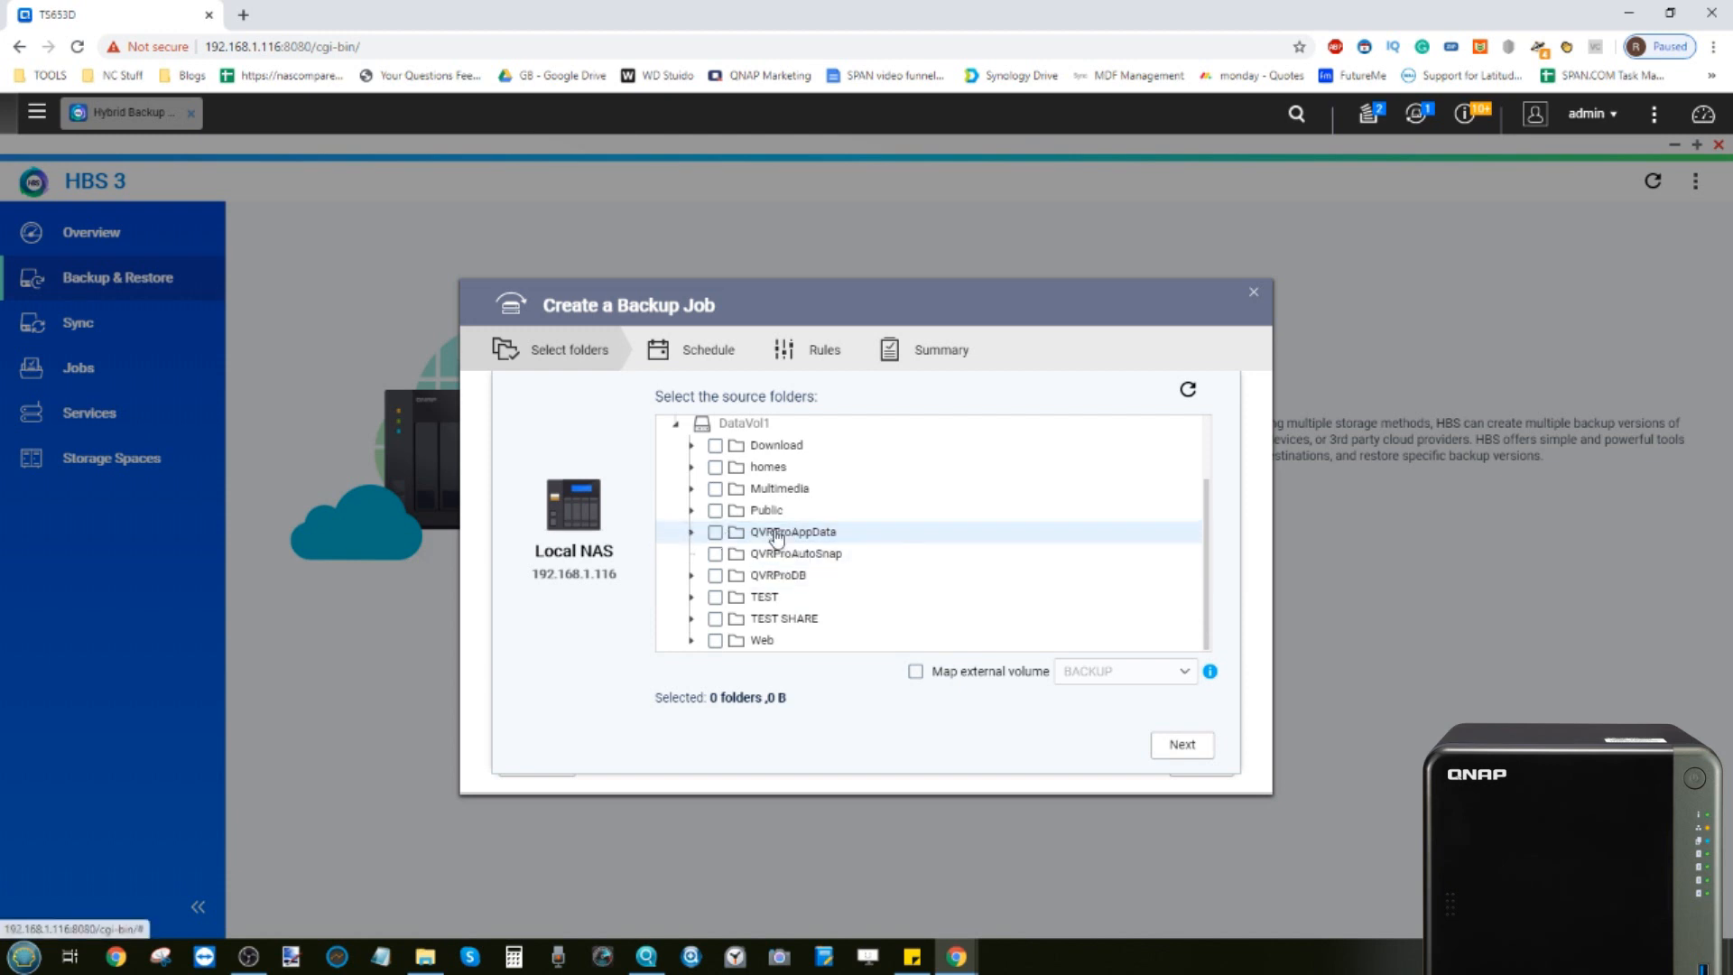
left_click(733, 577)
left_click(736, 554)
left_click(738, 532)
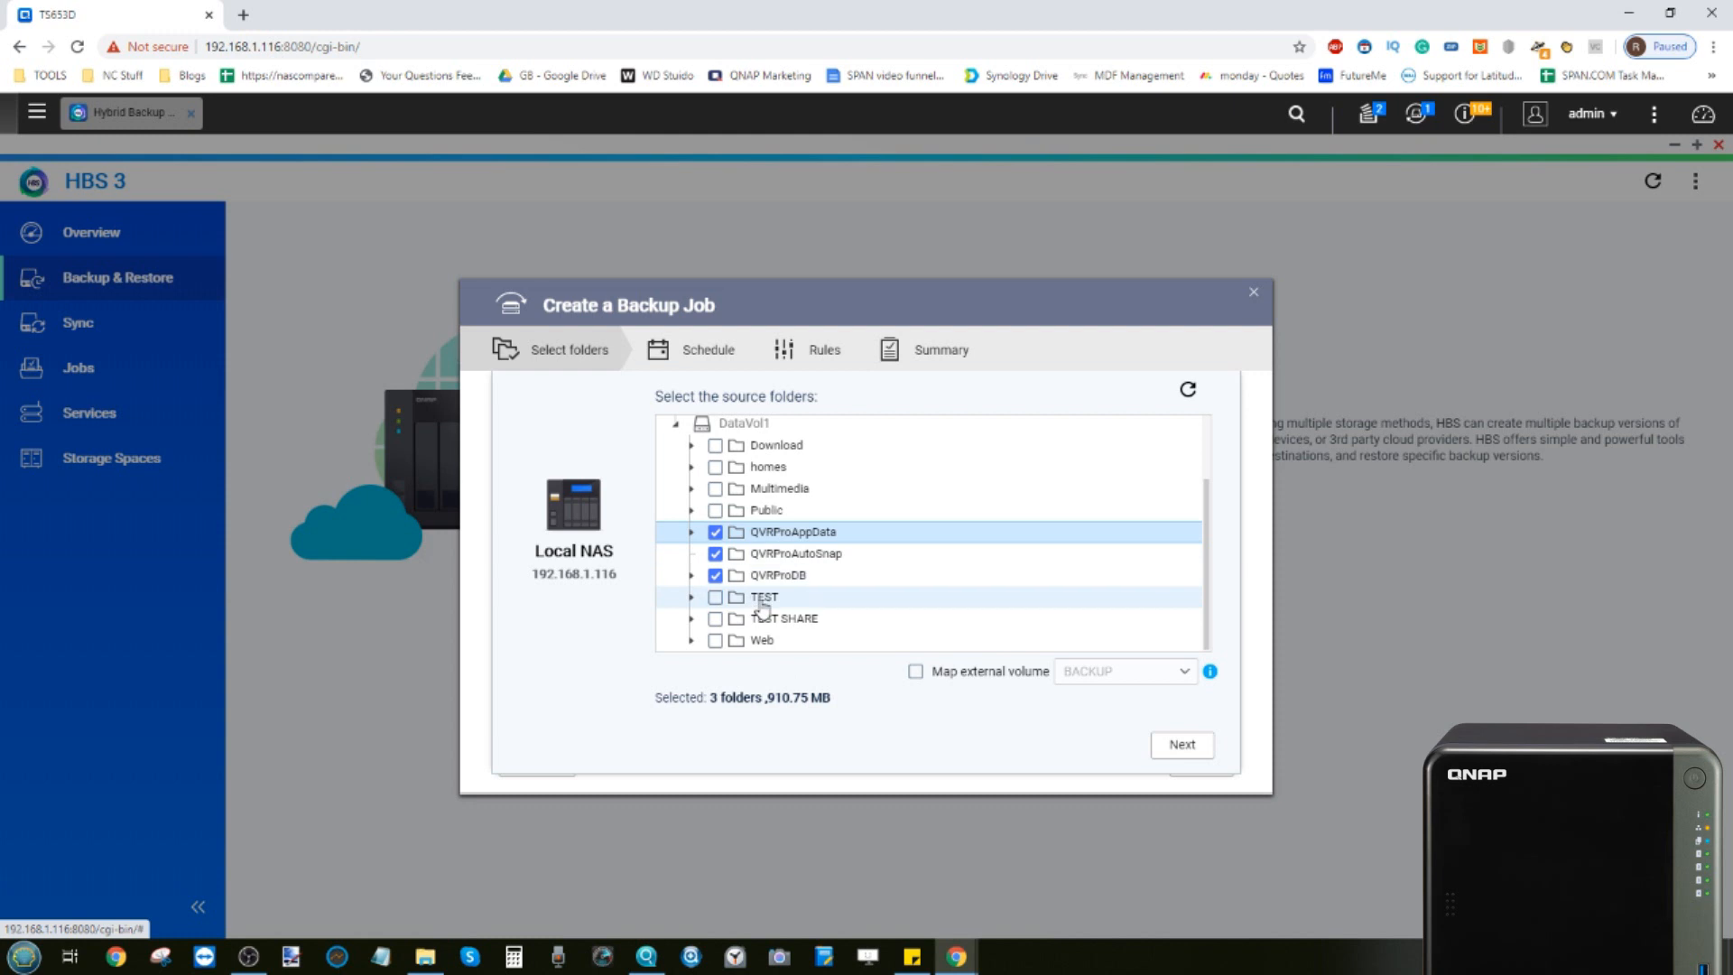
Proceed to destination storage selection and display the list of selected source folders
left_click(1180, 749)
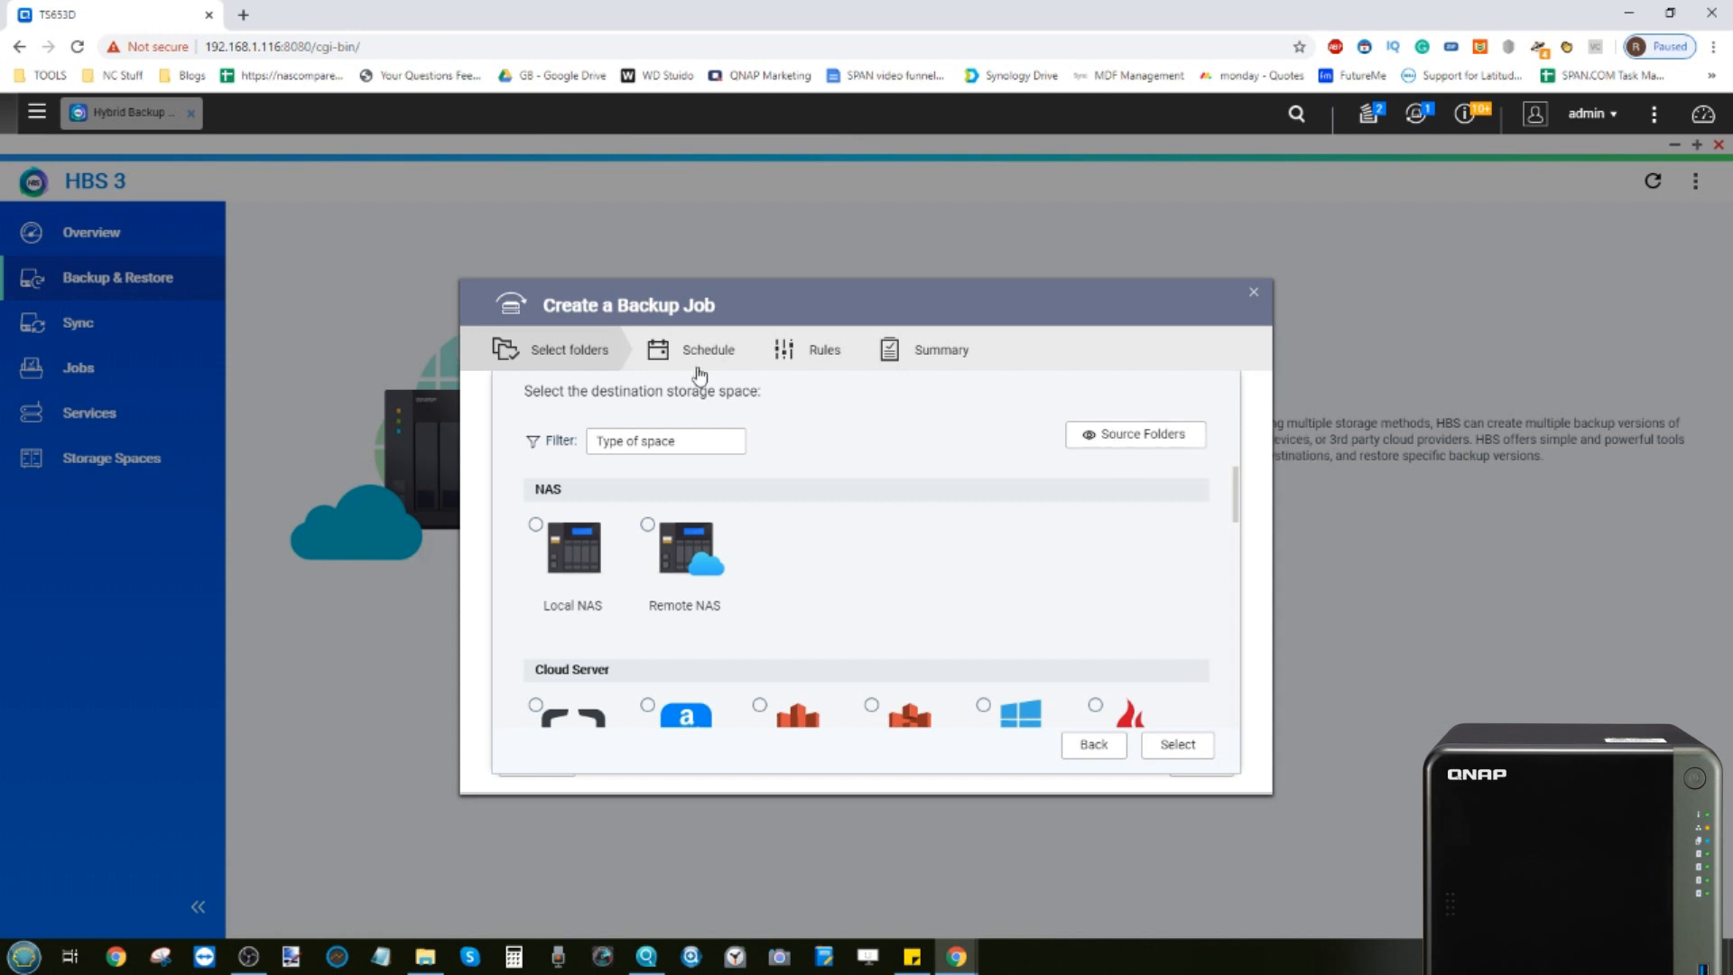
left_click(1111, 438)
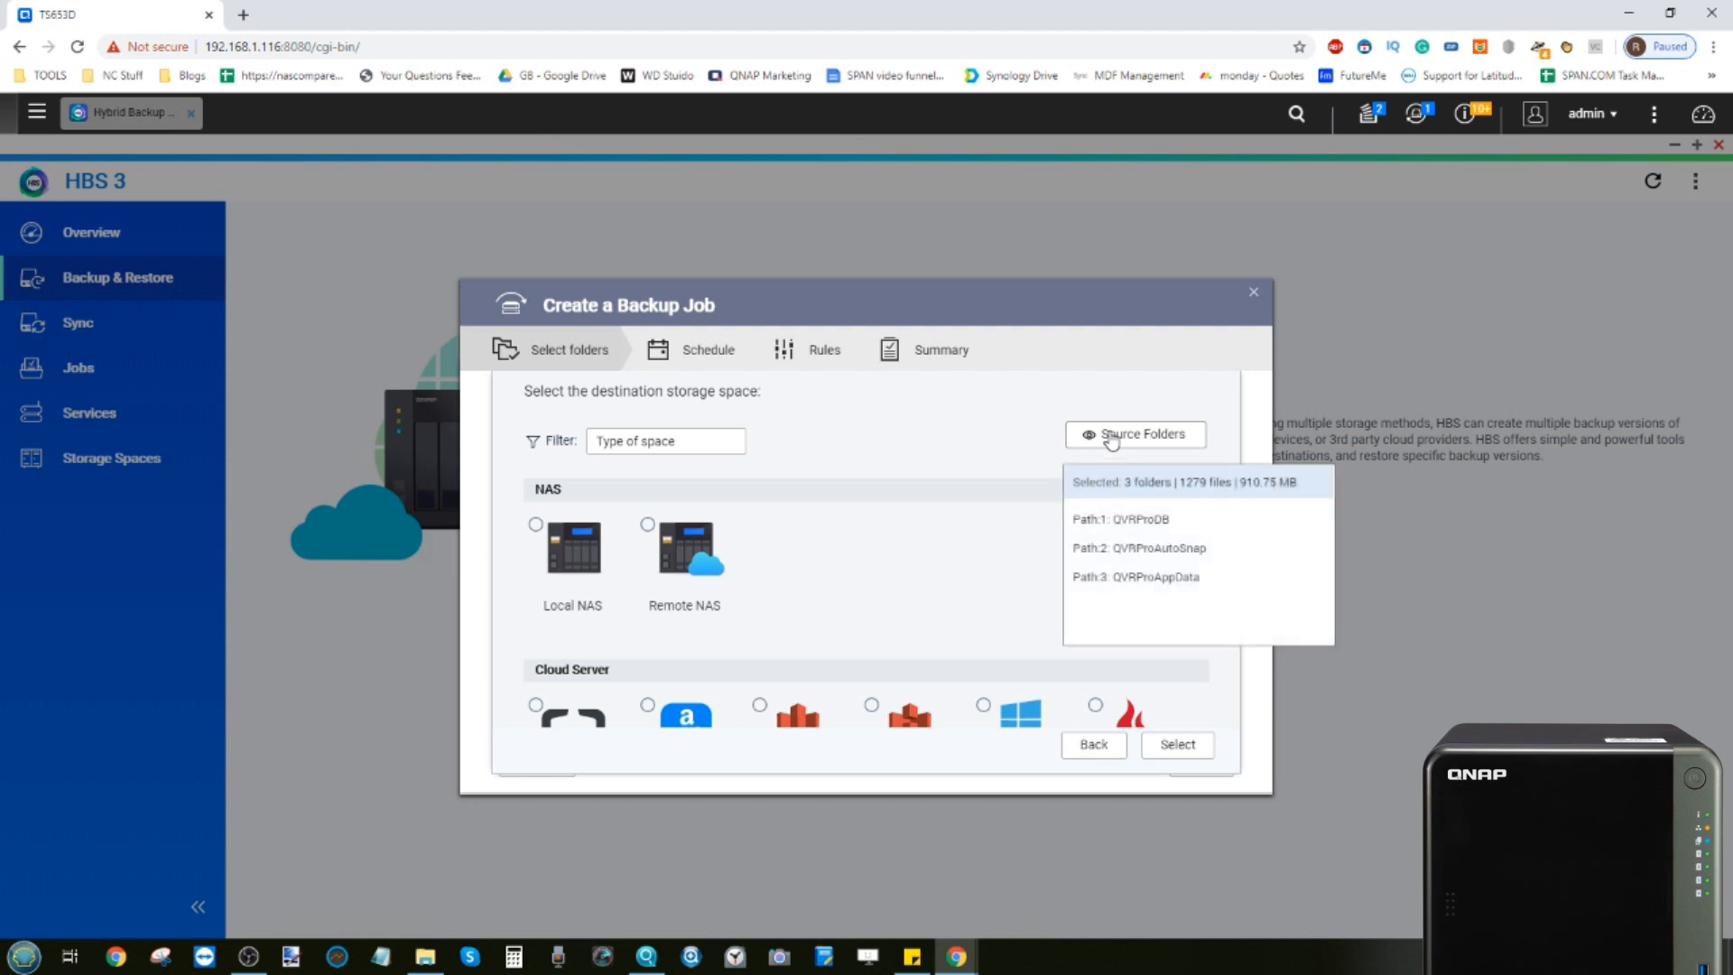
Try to create a Remote NAS destination storage space by detecting the remote server's address
left_click(1052, 436)
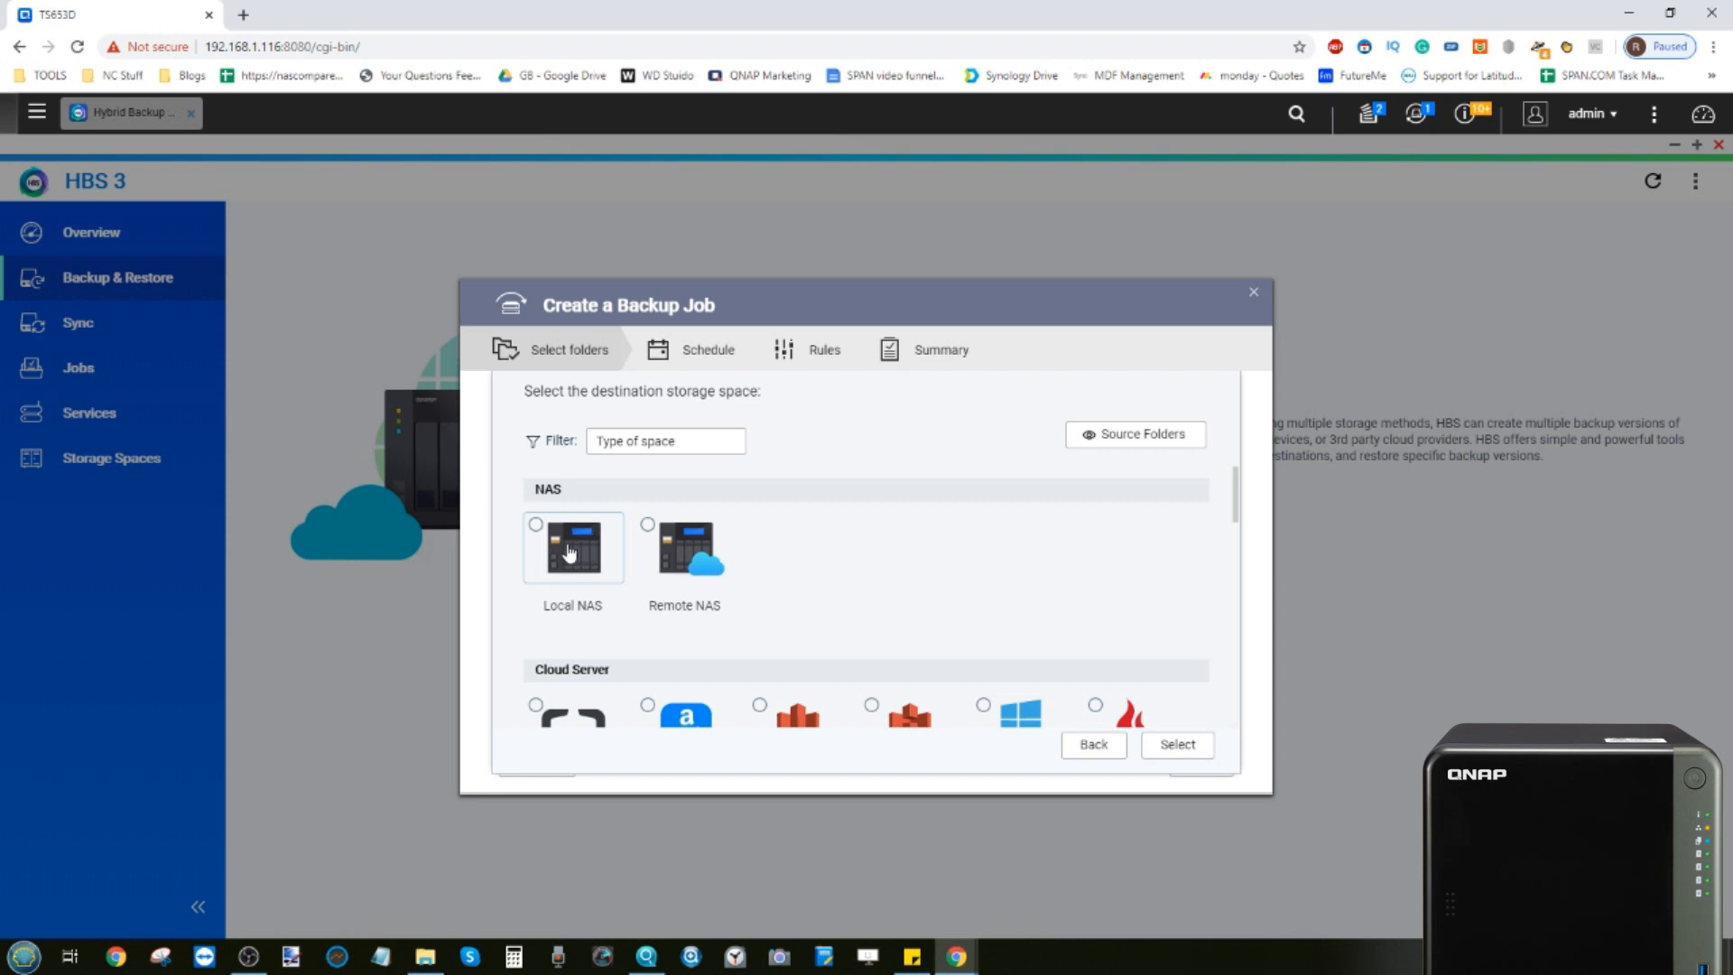
left_click(695, 552)
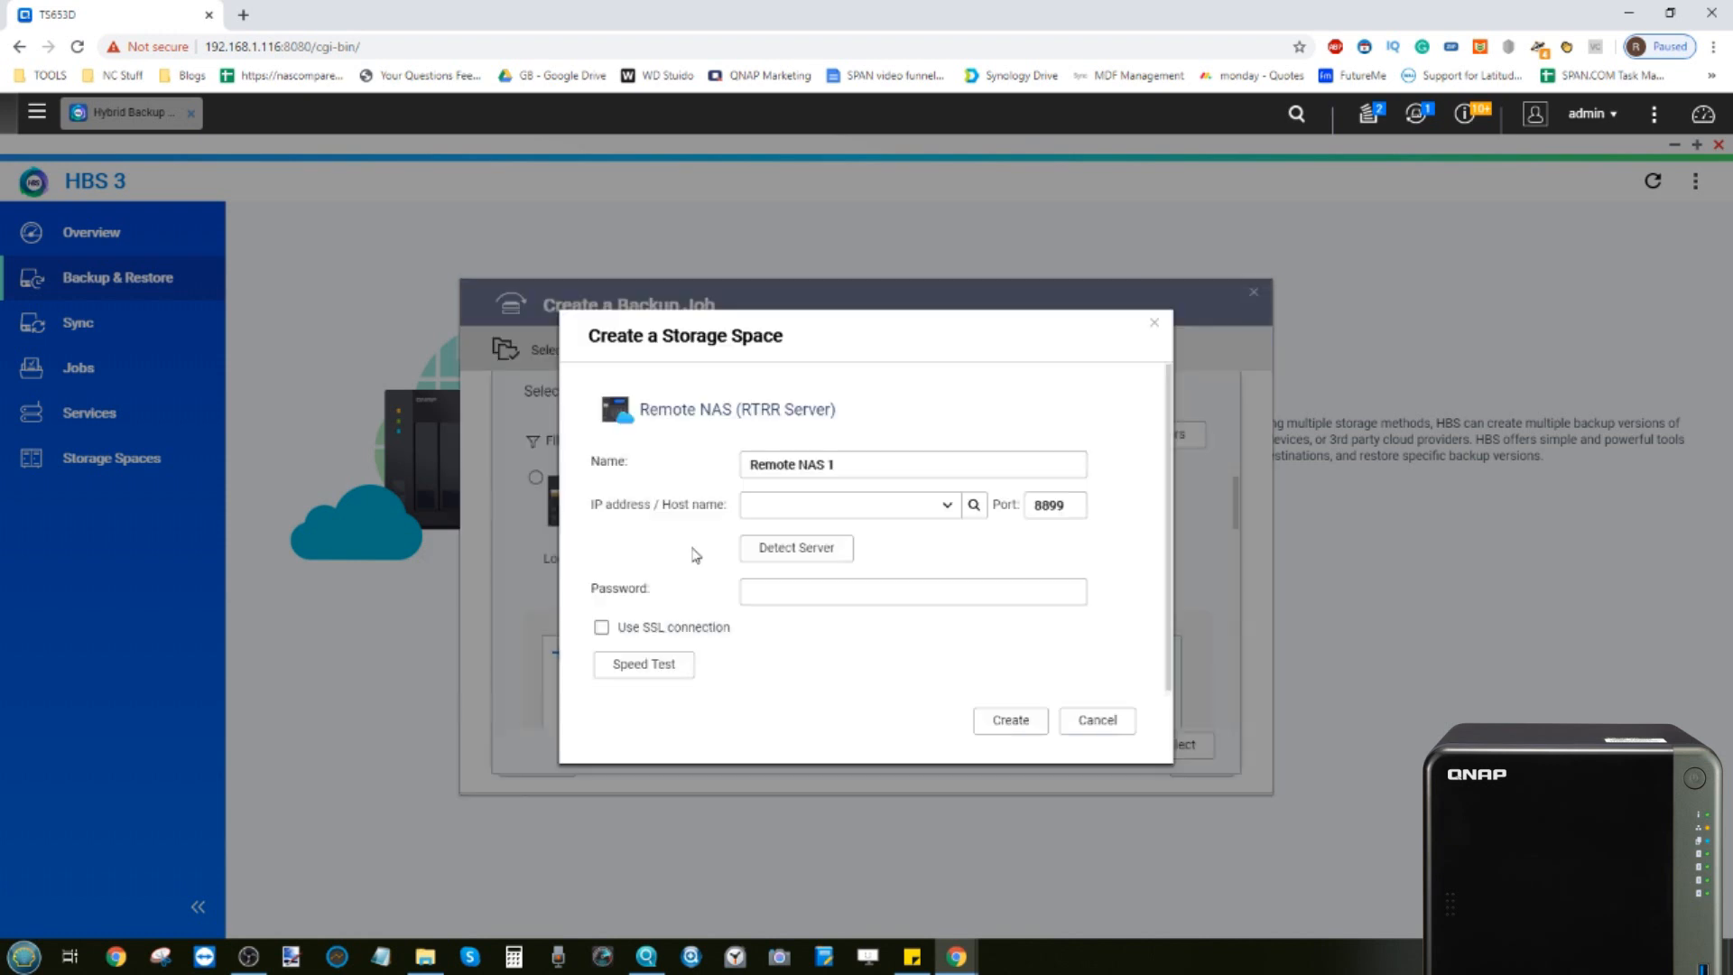
left_click(800, 507)
left_click(992, 677)
mouse_move(652, 964)
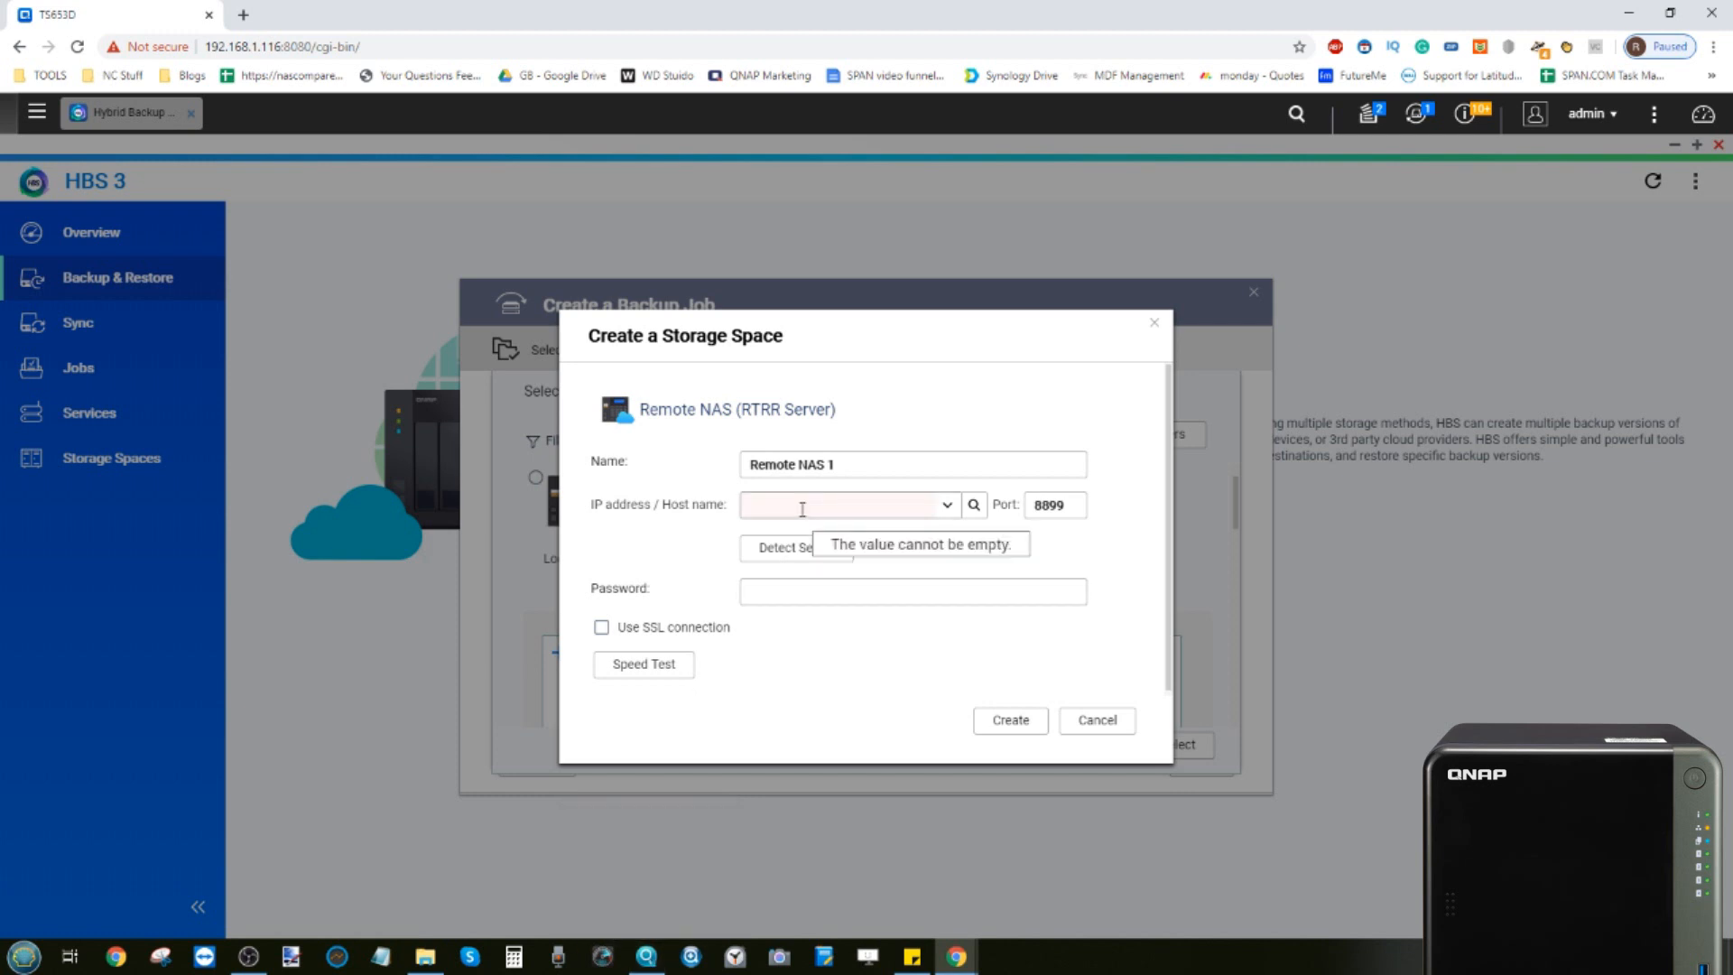
left_click(974, 504)
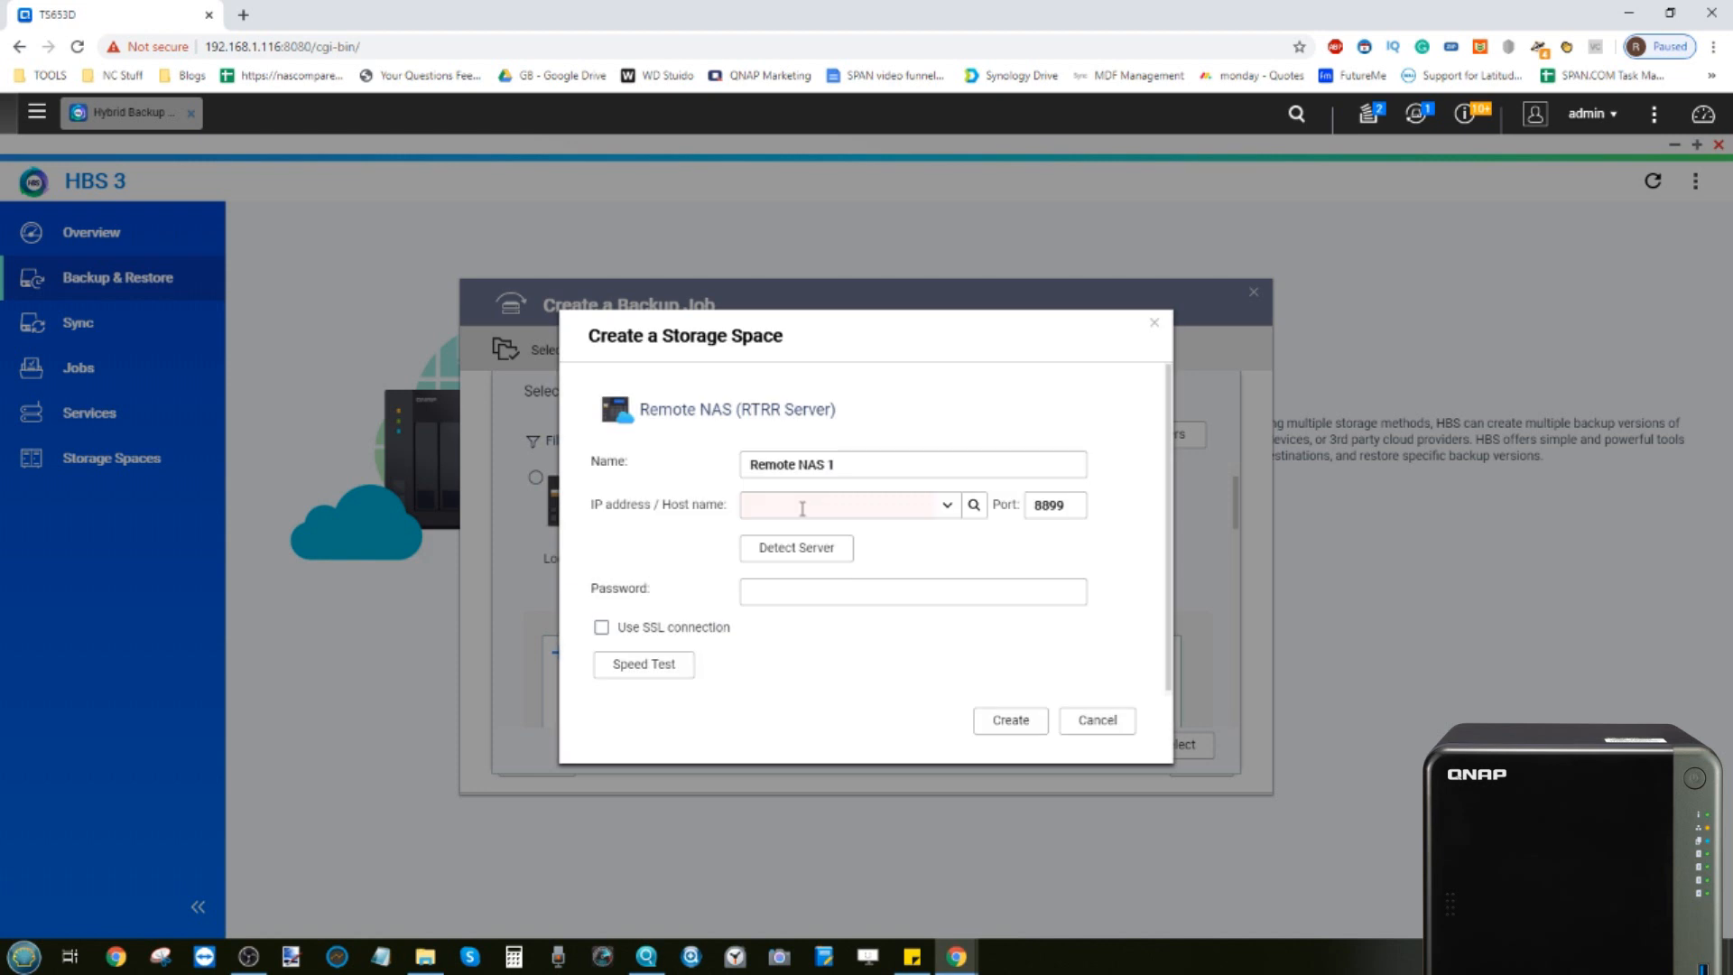
left_click(923, 508)
Check the NAS address in Qfinder Pro and close the Remote NAS storage space dialog
left_click(689, 958)
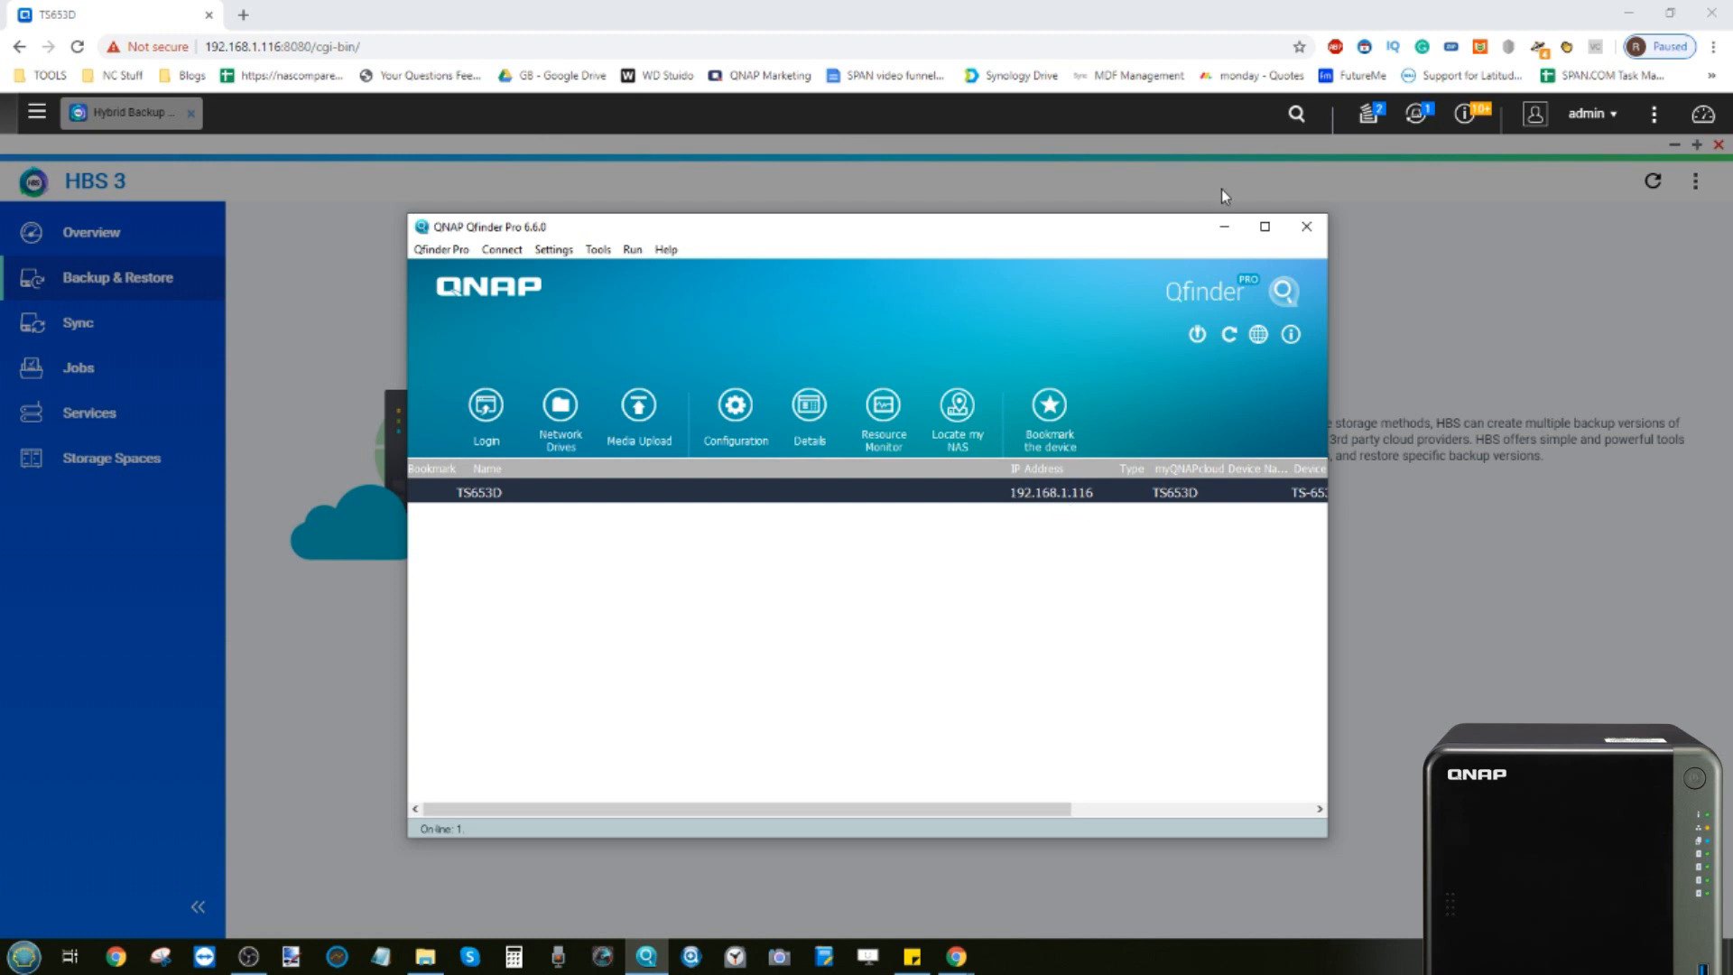
left_click(1224, 226)
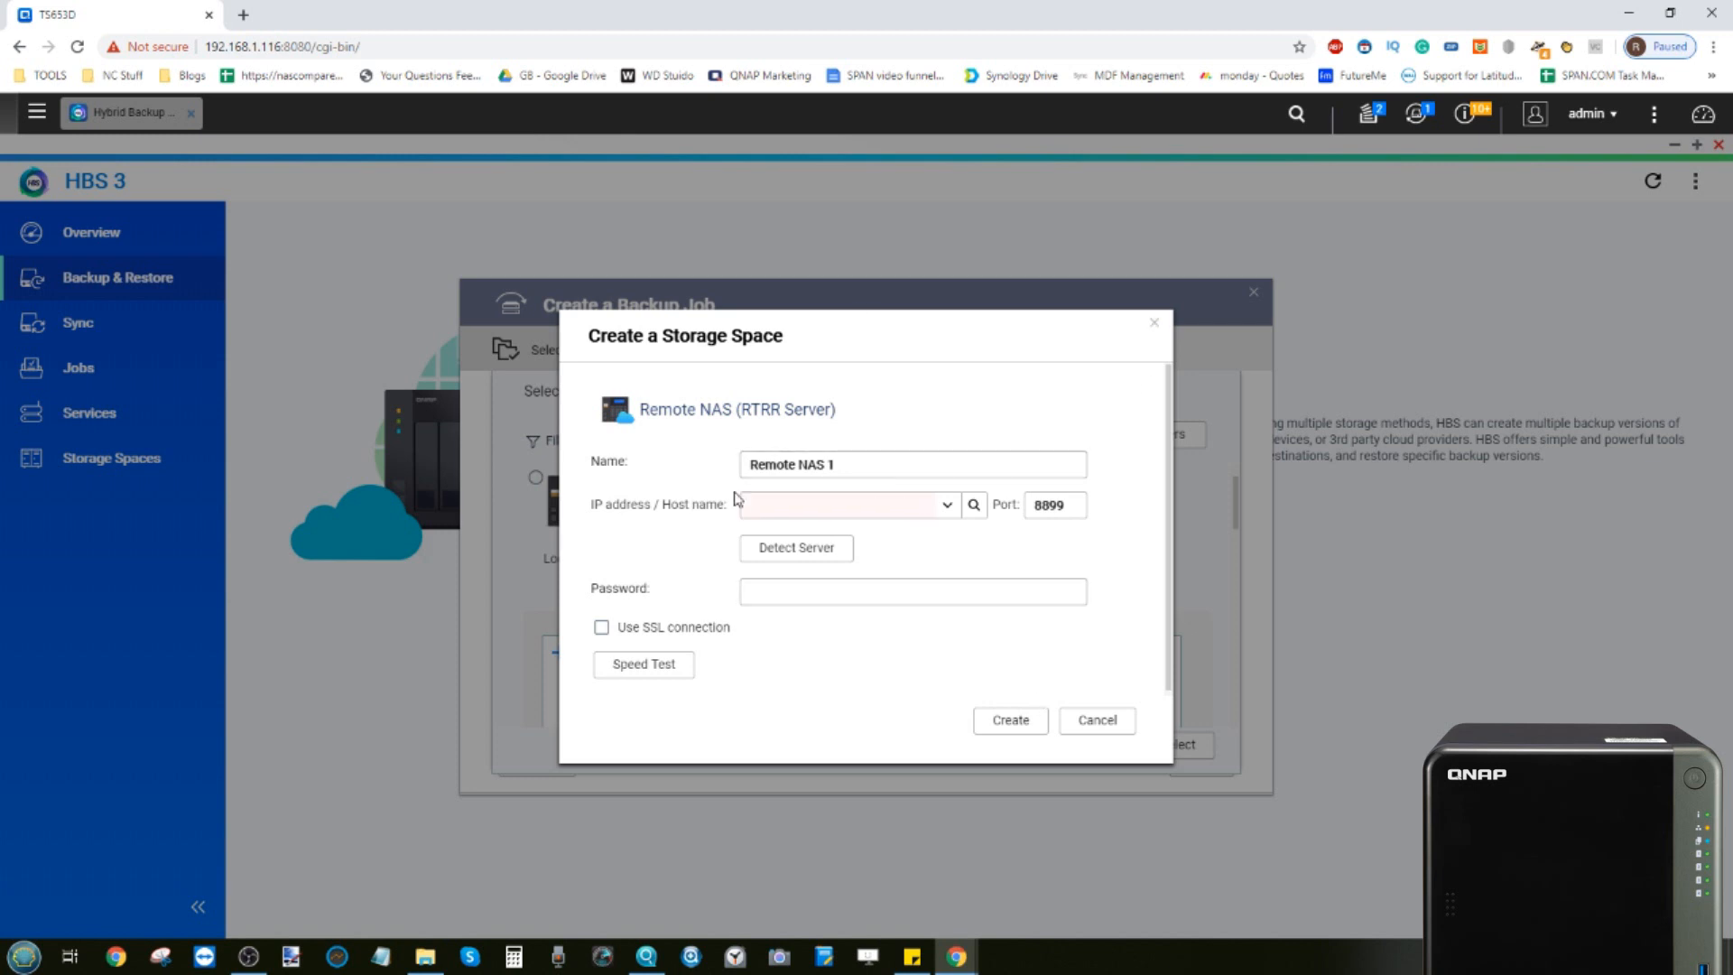
left_click(1156, 332)
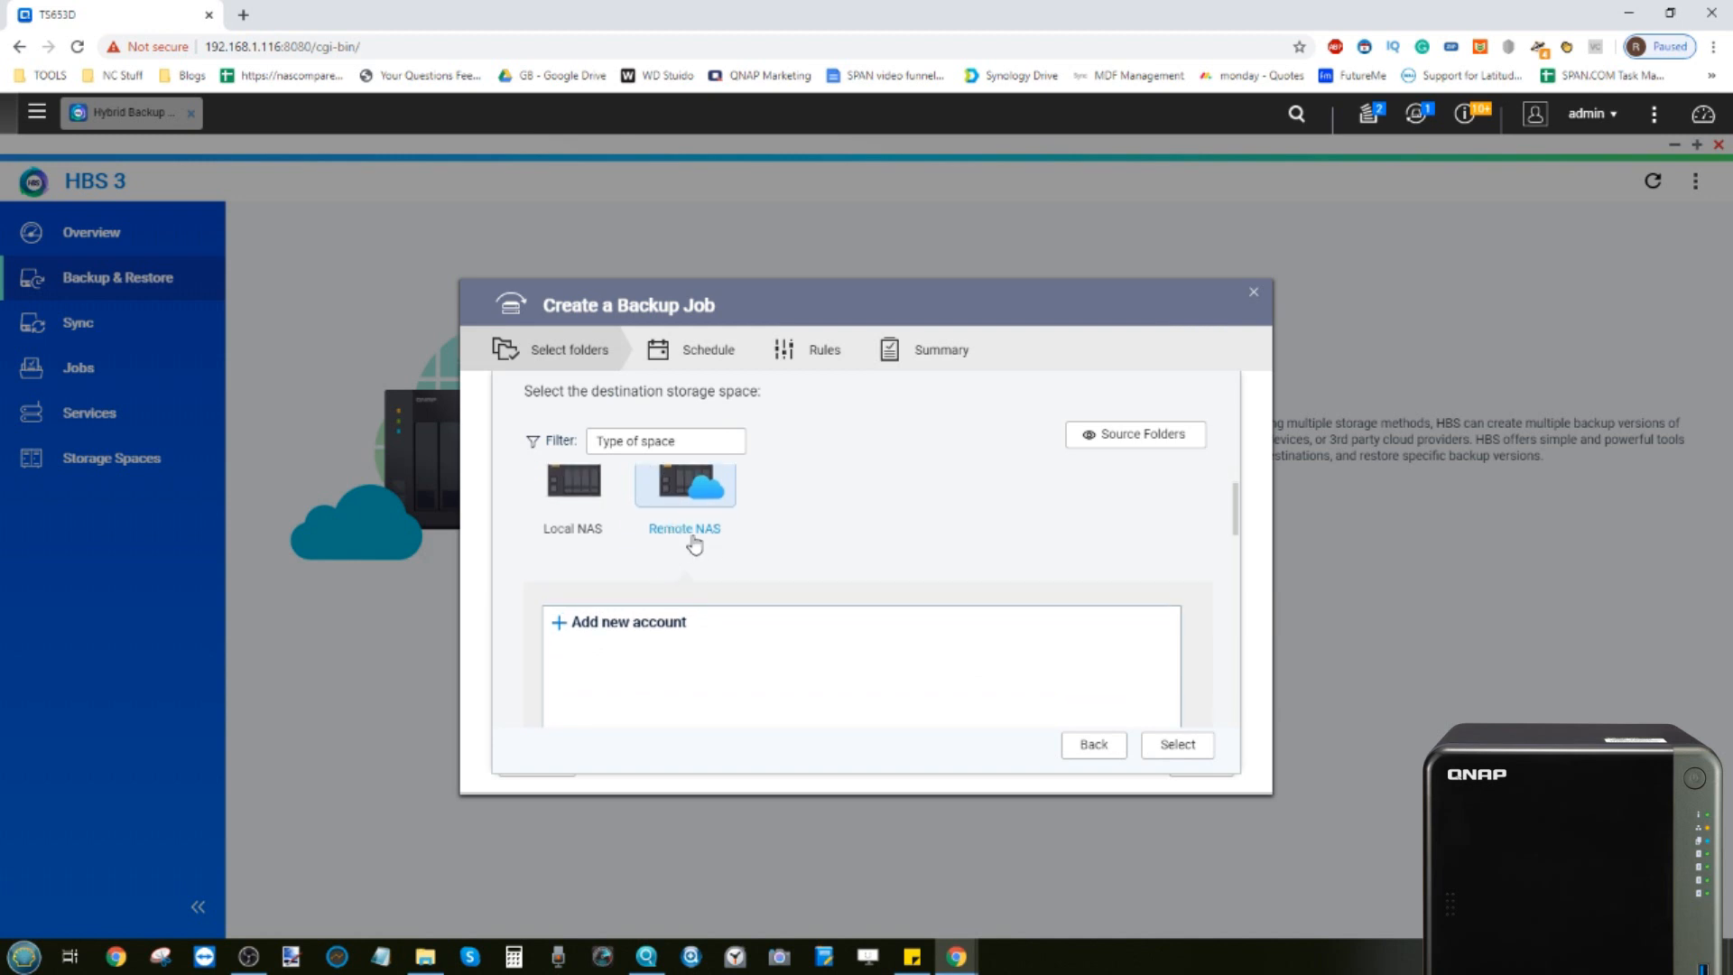
Choose Google Drive as the destination and authorize HBS 3 to access the Google account
scroll(682, 549, "down", 5)
scroll(694, 544, "up", 4)
scroll(694, 543, "down", 1)
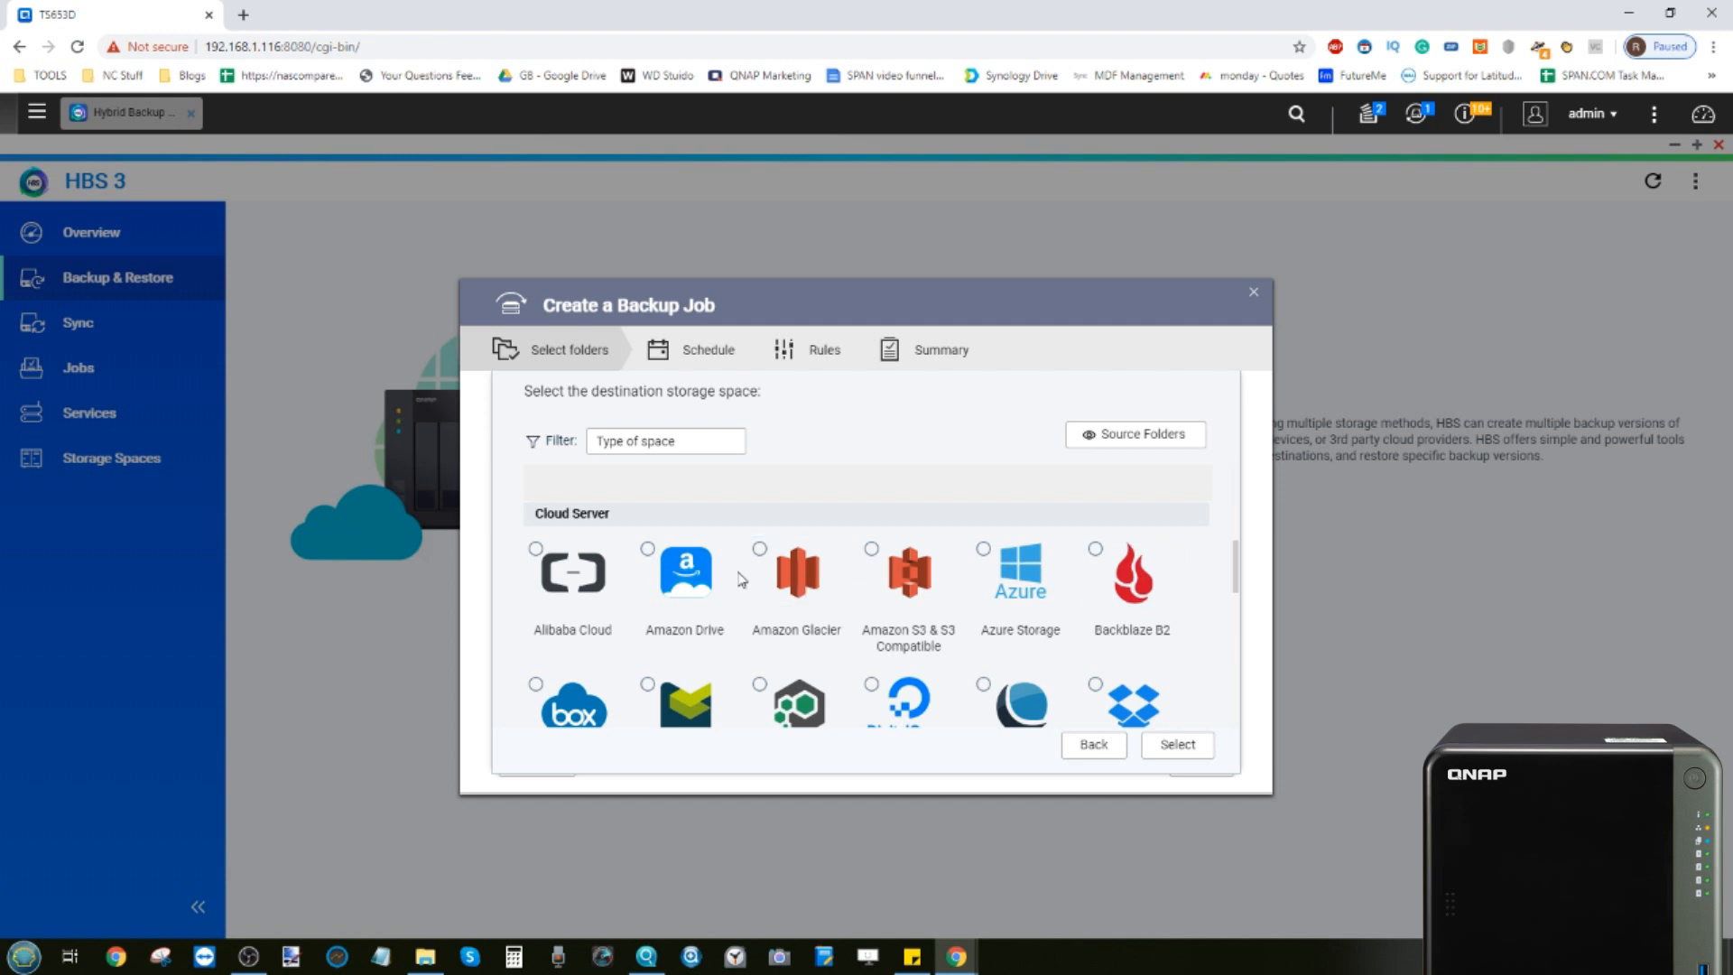
scroll(741, 579, "down", 1)
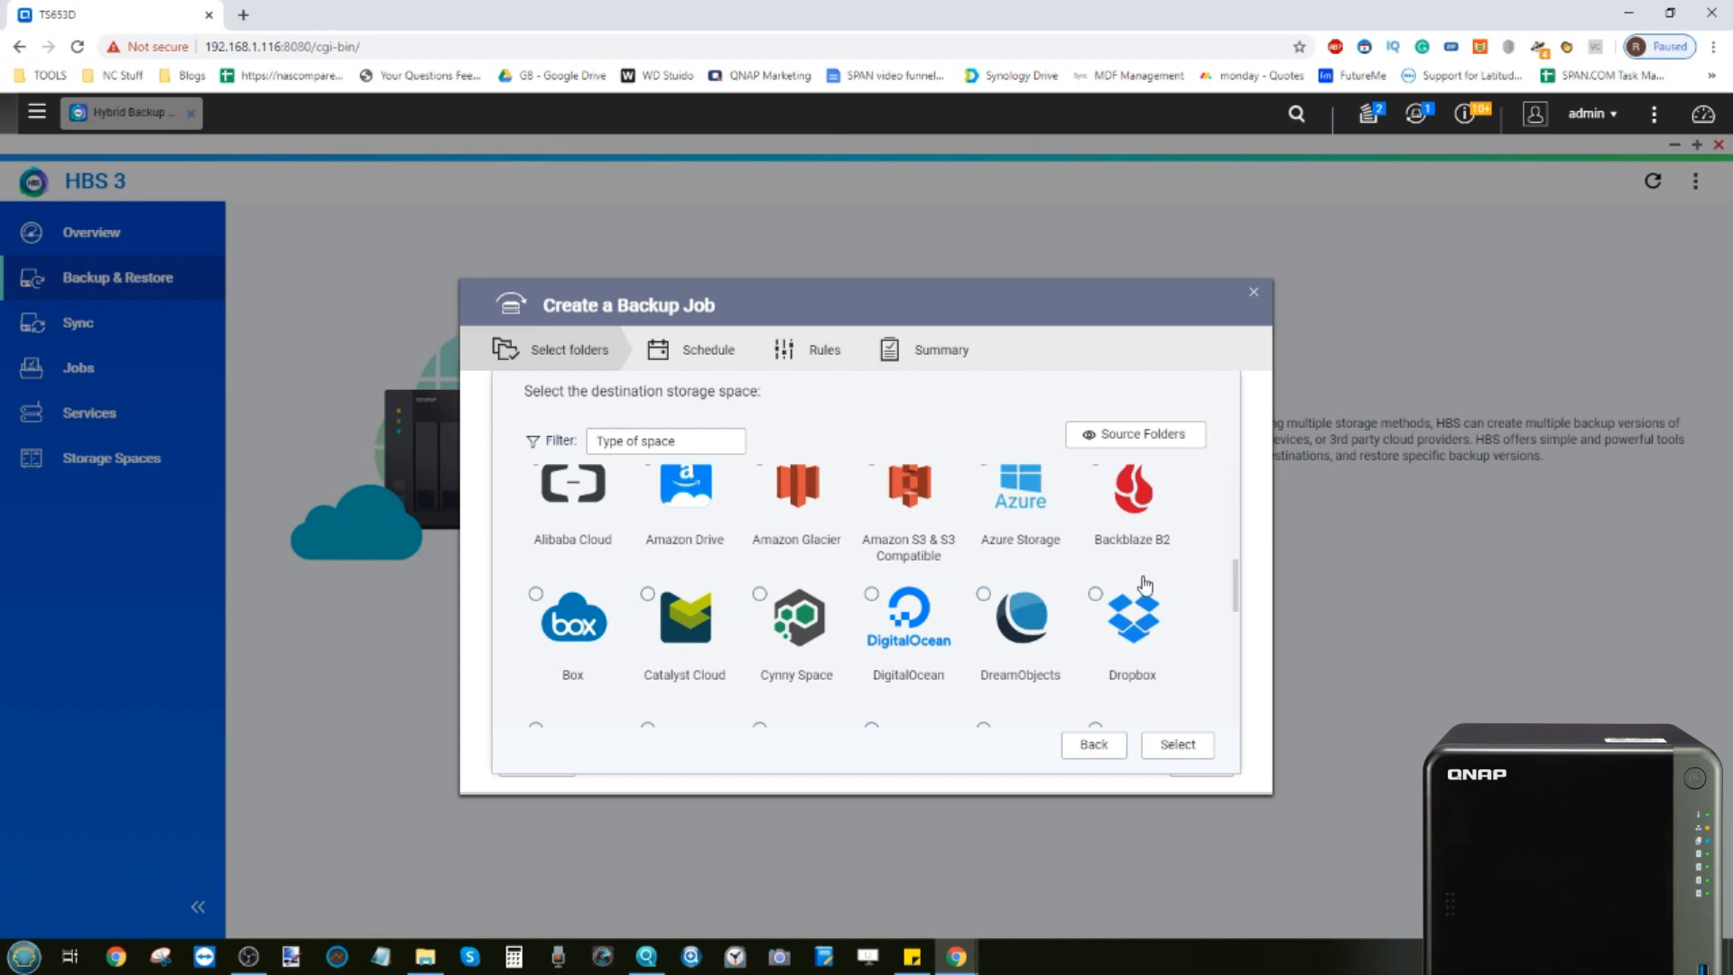
scroll(1144, 584, "down", 2)
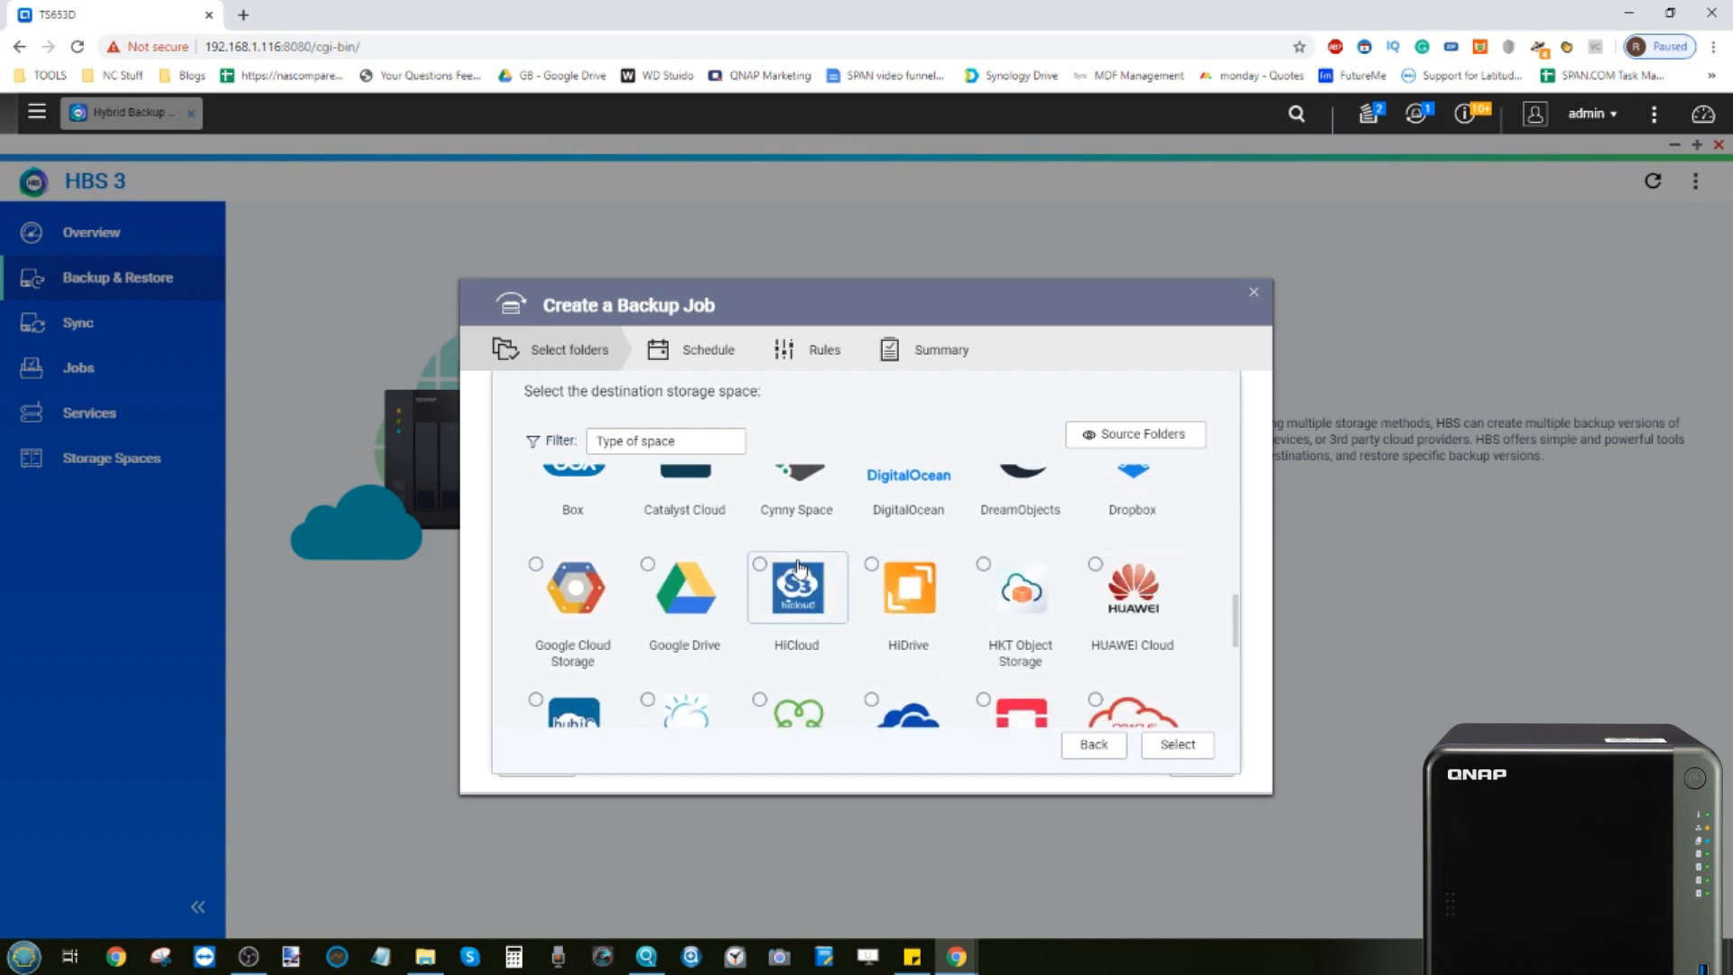
left_click(676, 592)
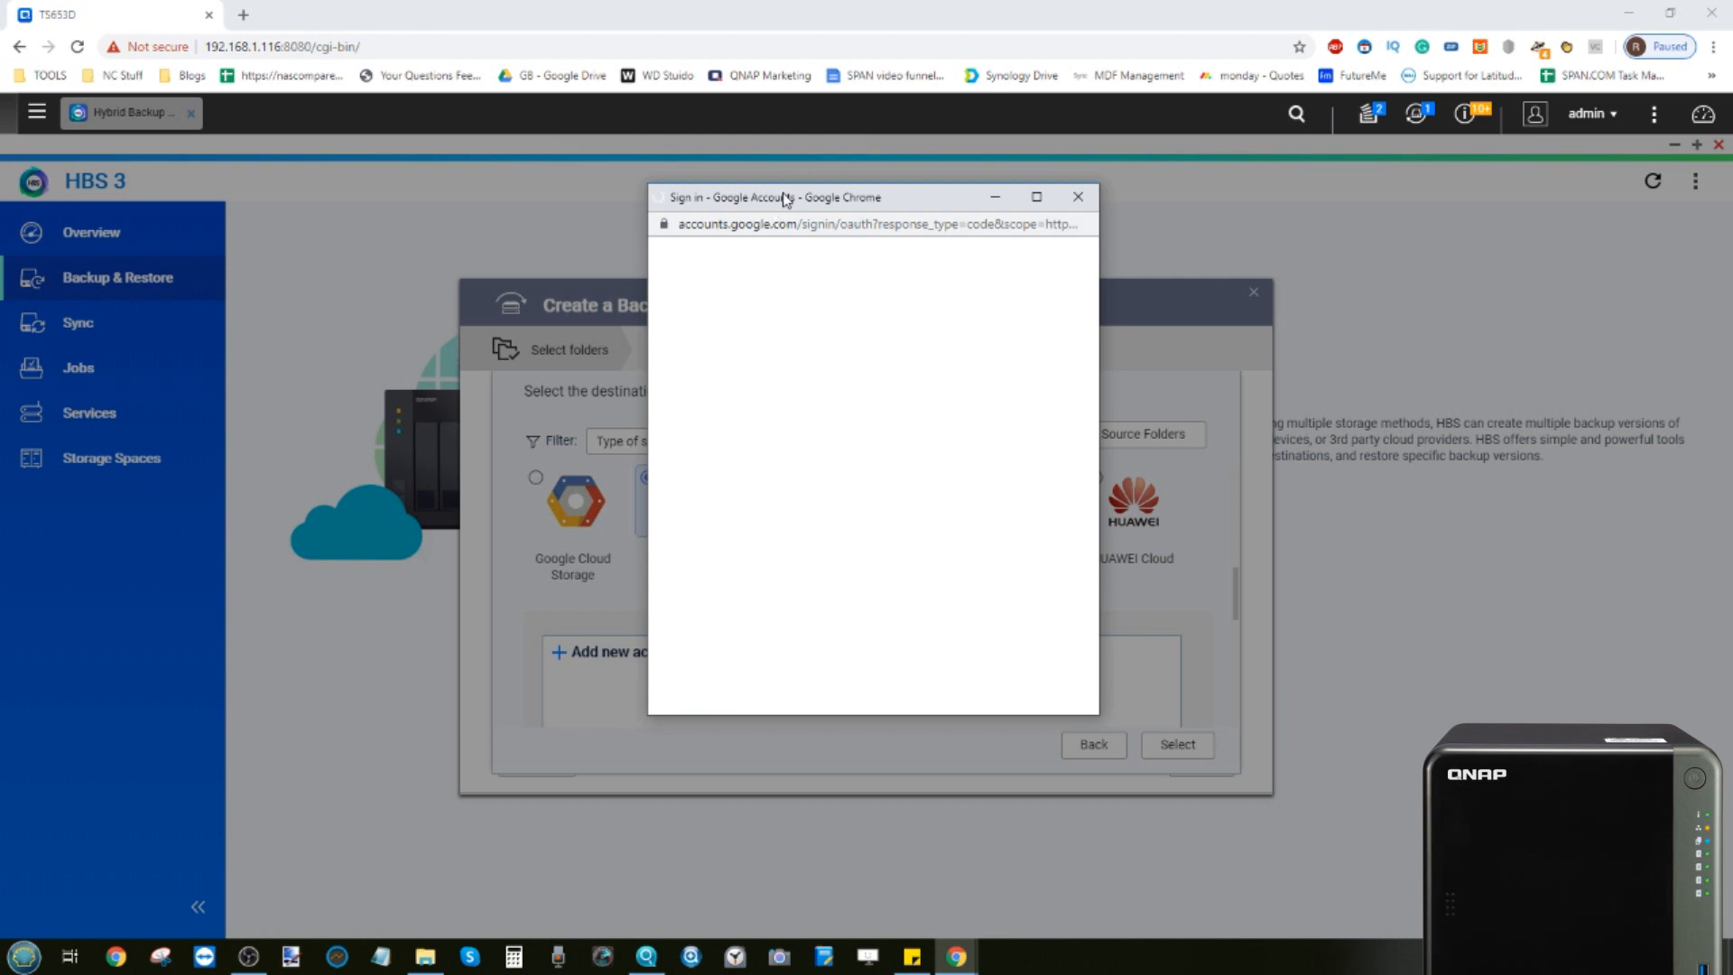
left_click_drag(785, 199, 1159, 244)
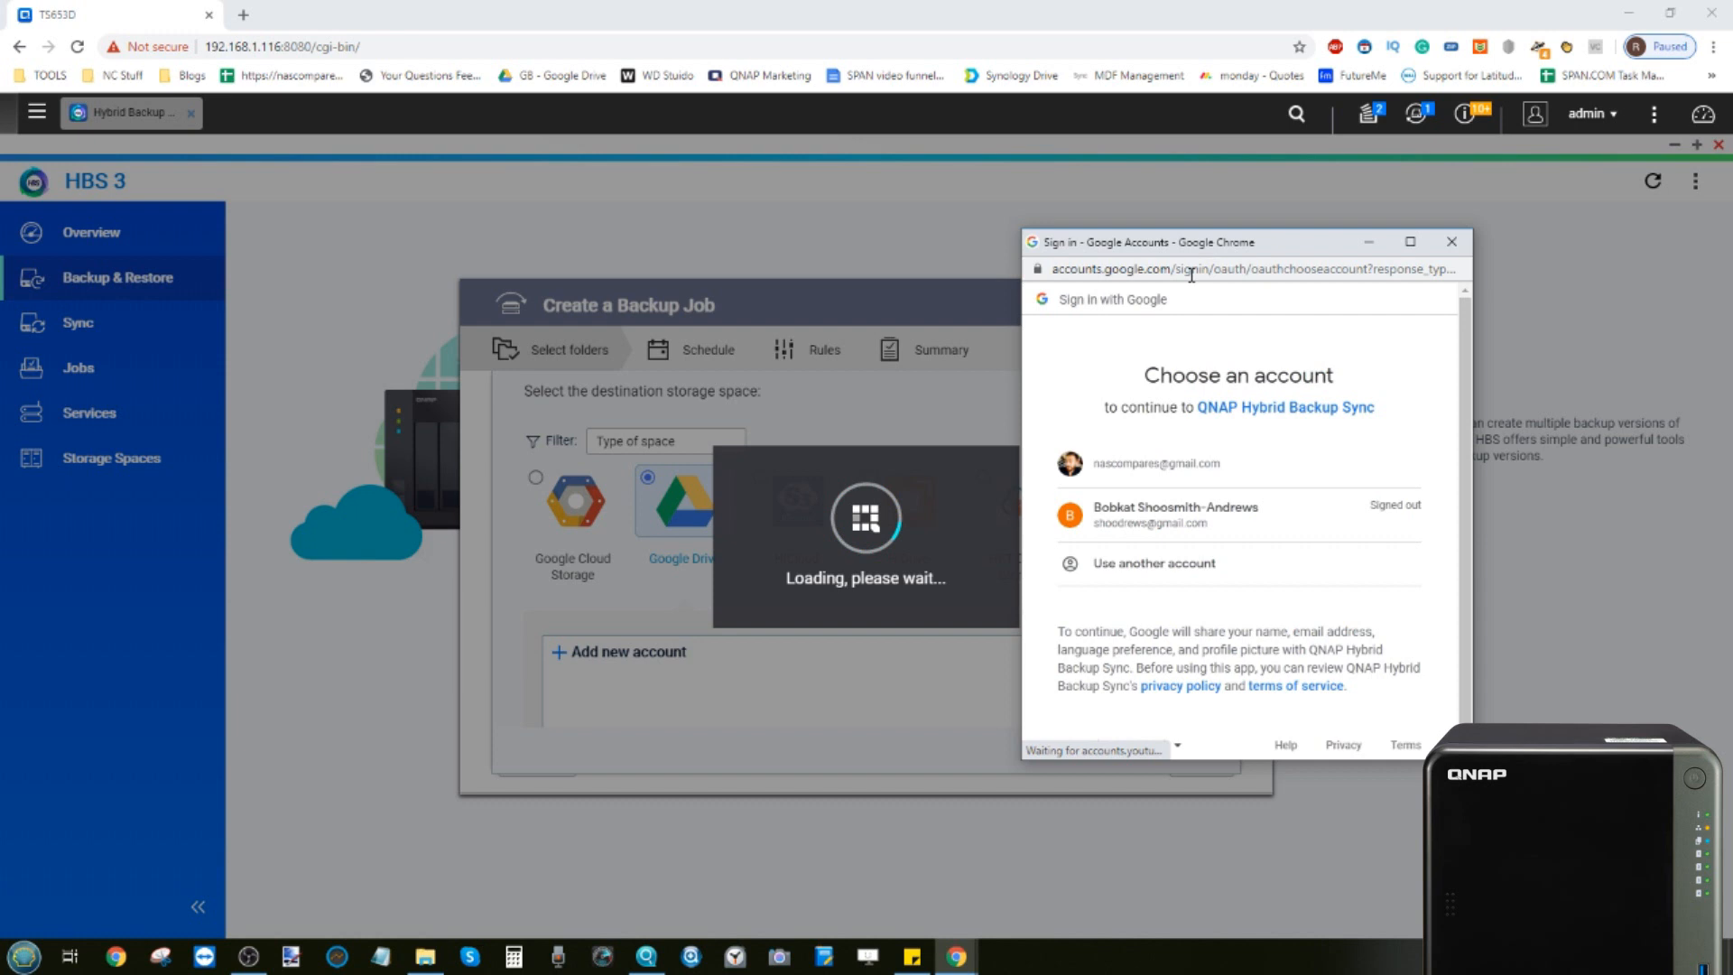
left_click(1178, 467)
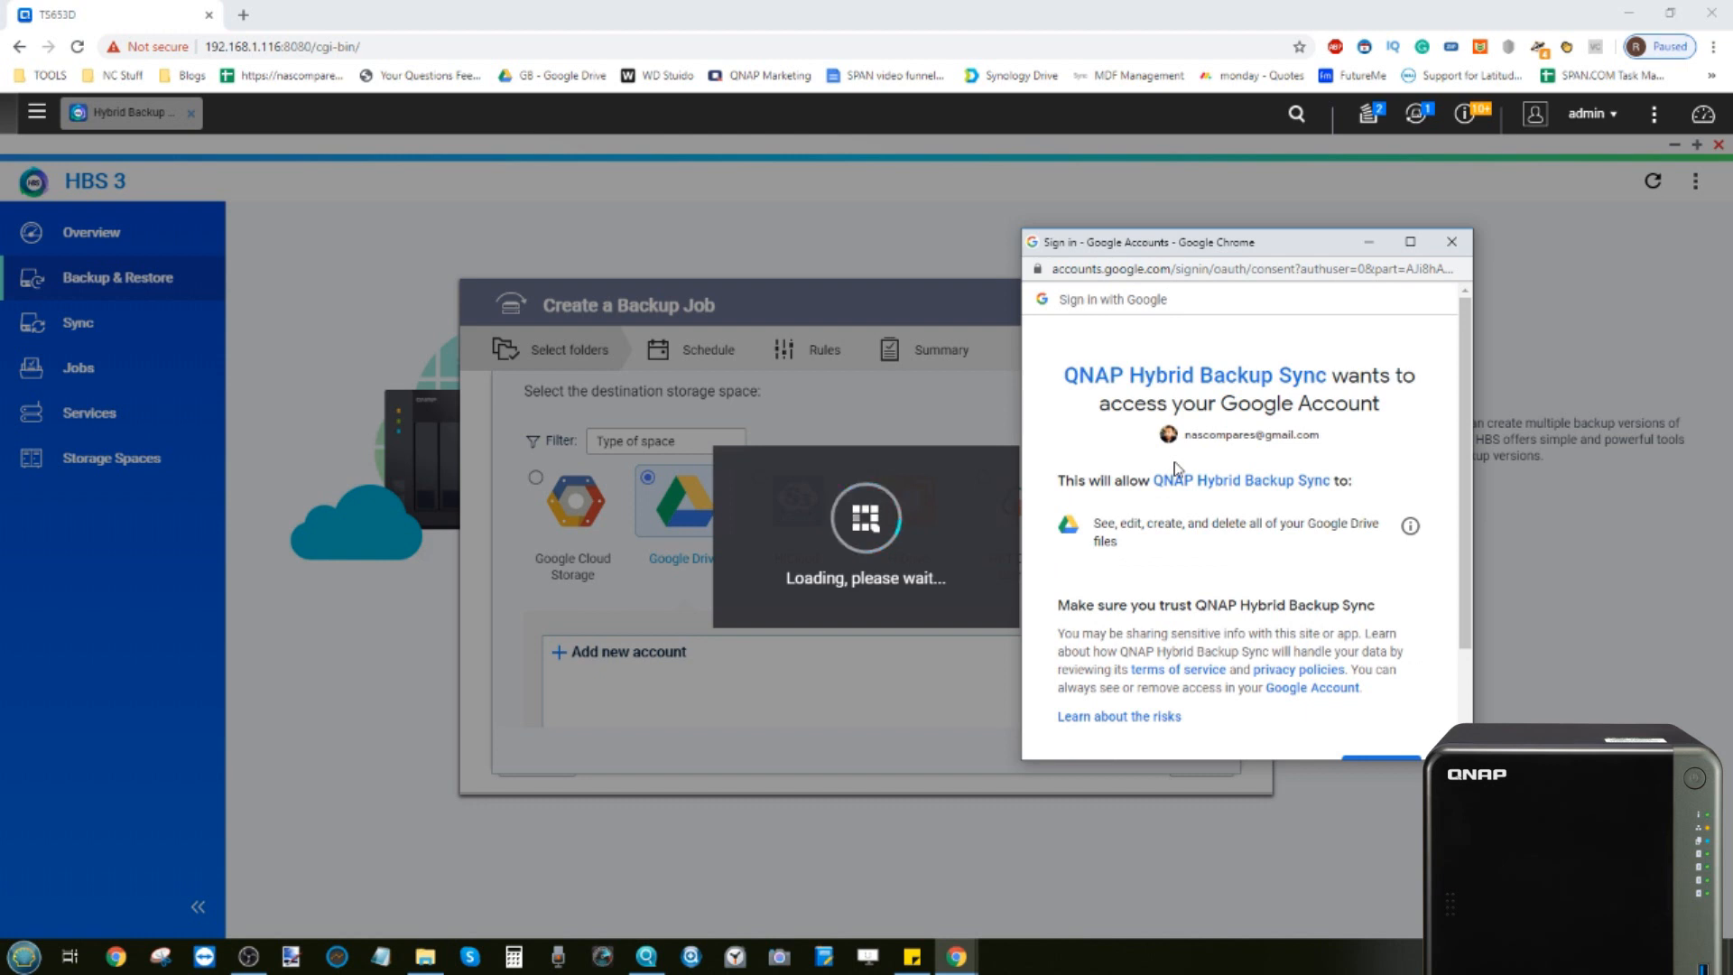
scroll(1175, 466, "down", 3)
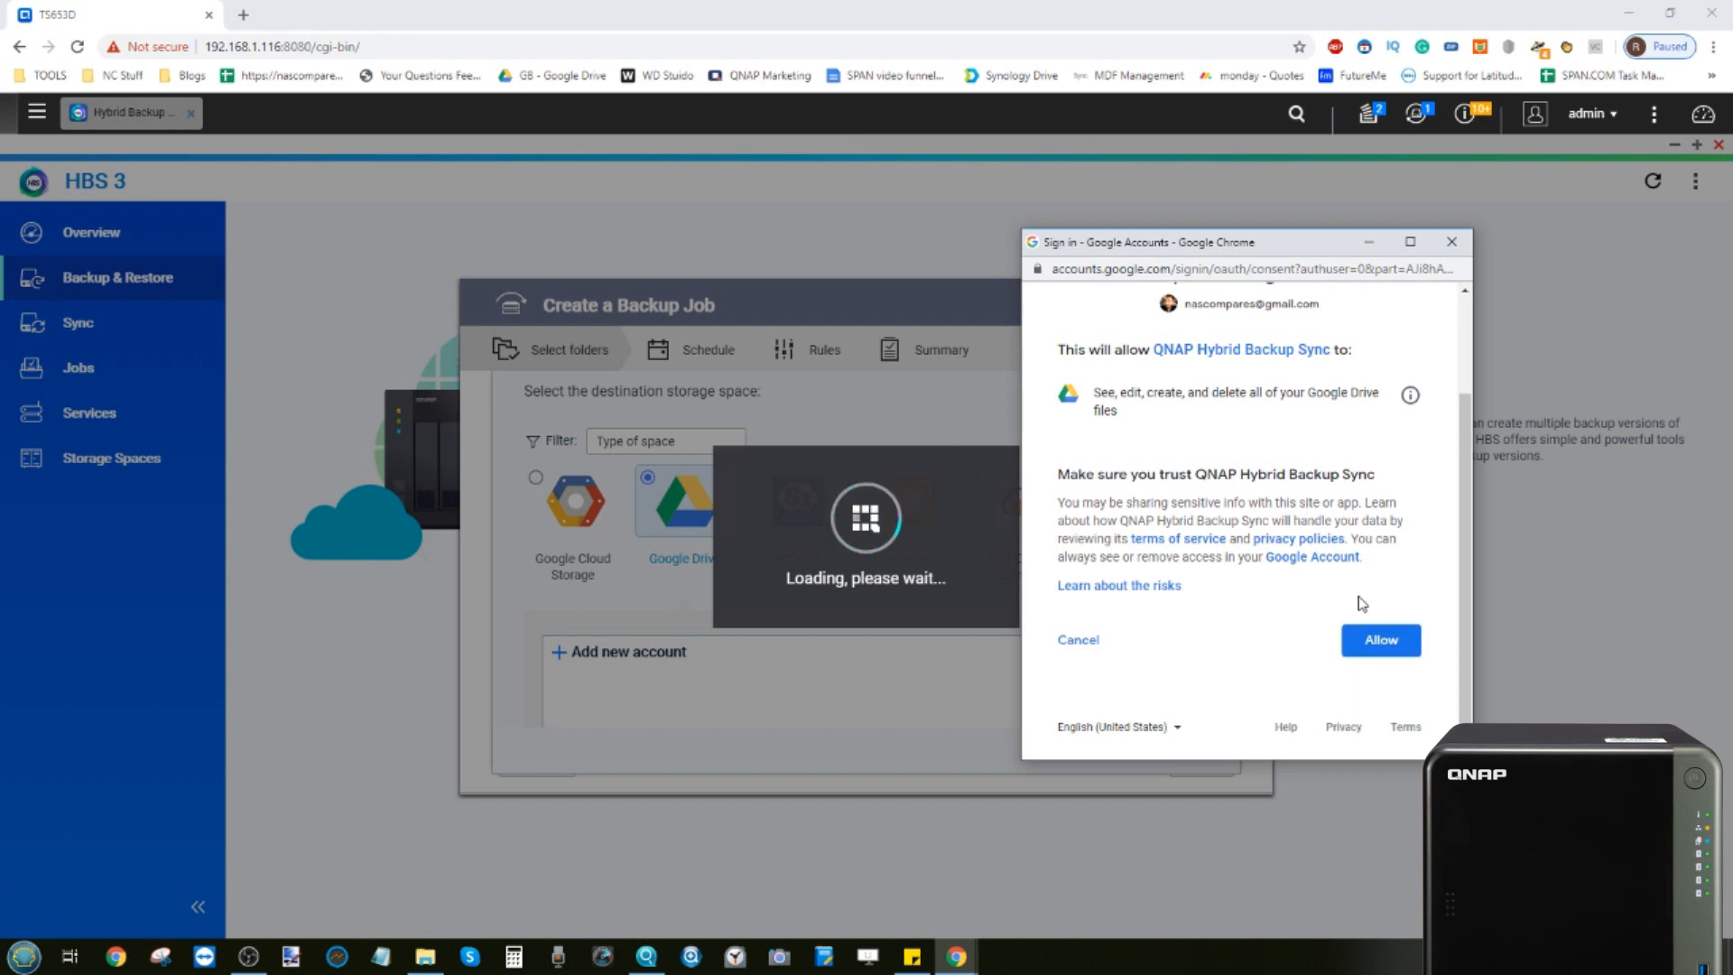
left_click(1366, 640)
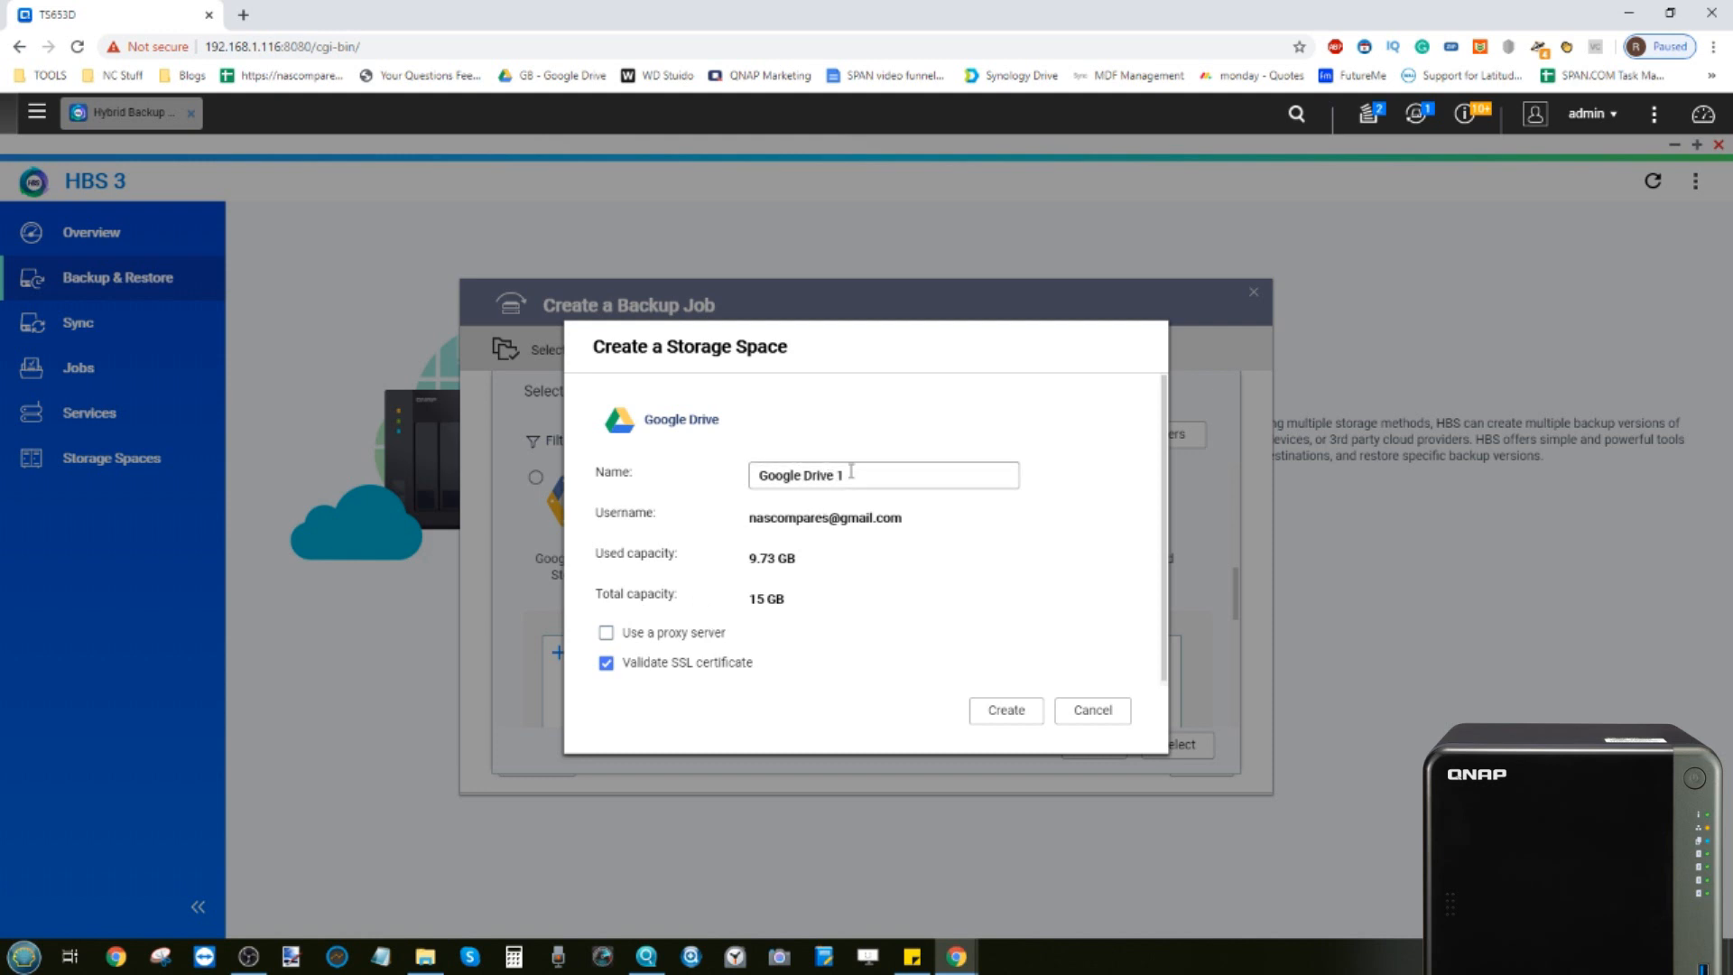
Cancel creating the Google Drive storage space
left_click_drag(848, 475, 775, 480)
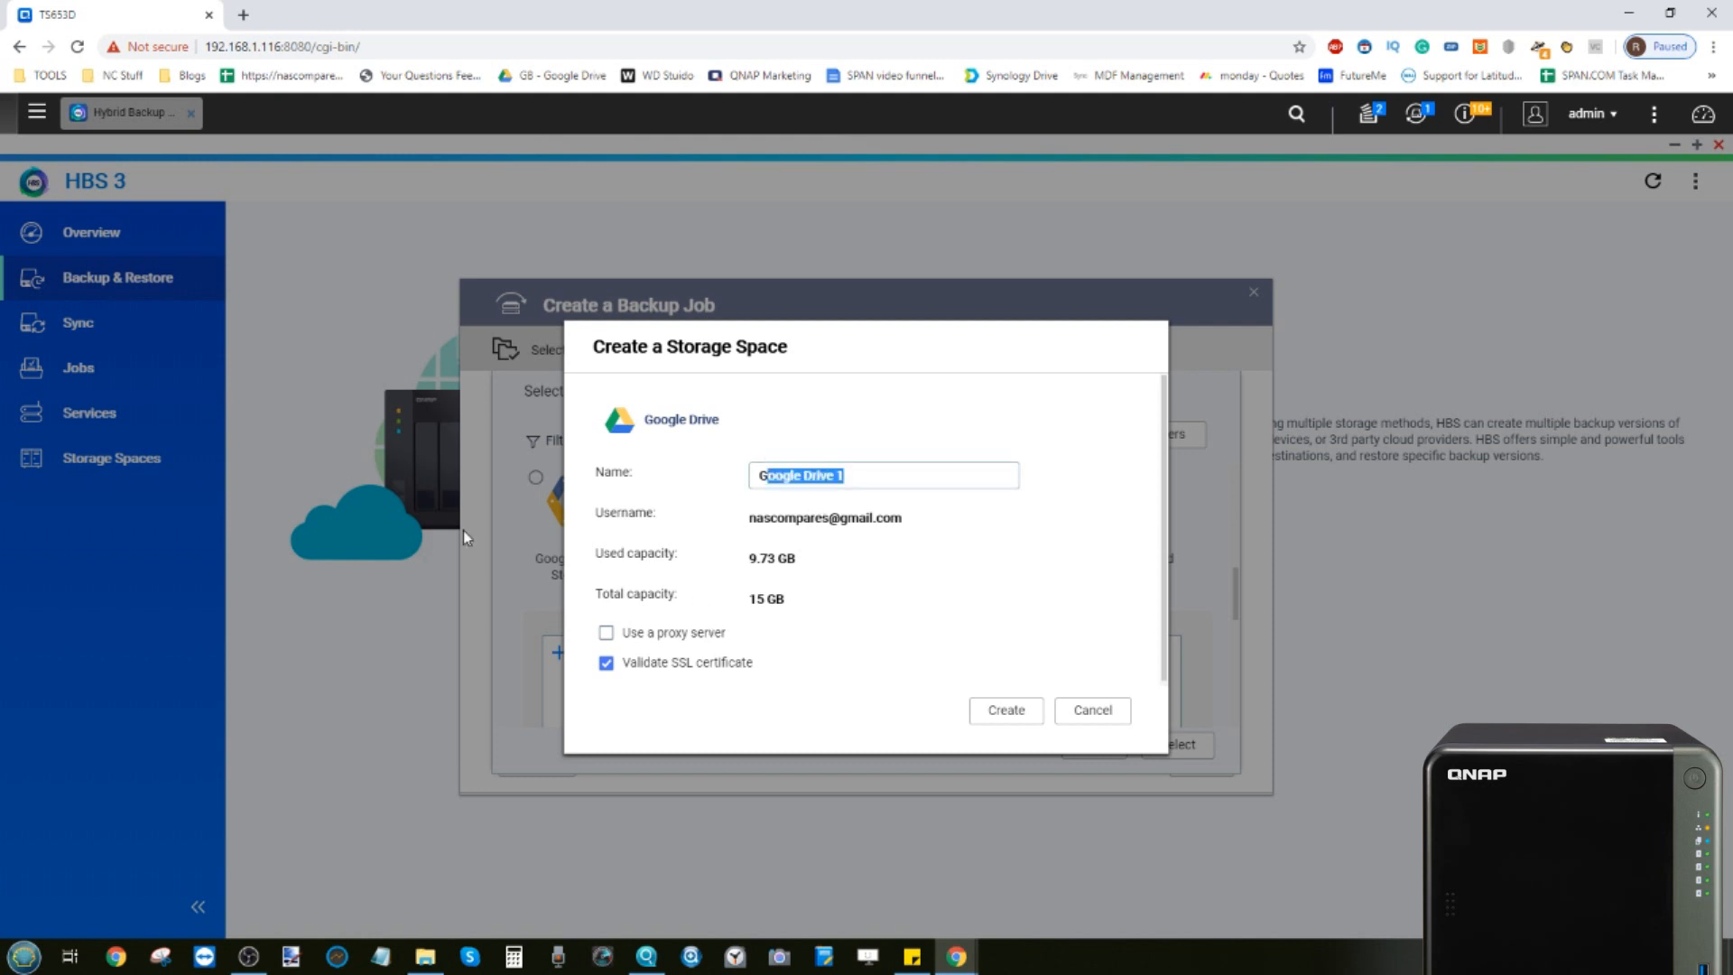
left_click(889, 475)
left_click_drag(860, 476, 622, 460)
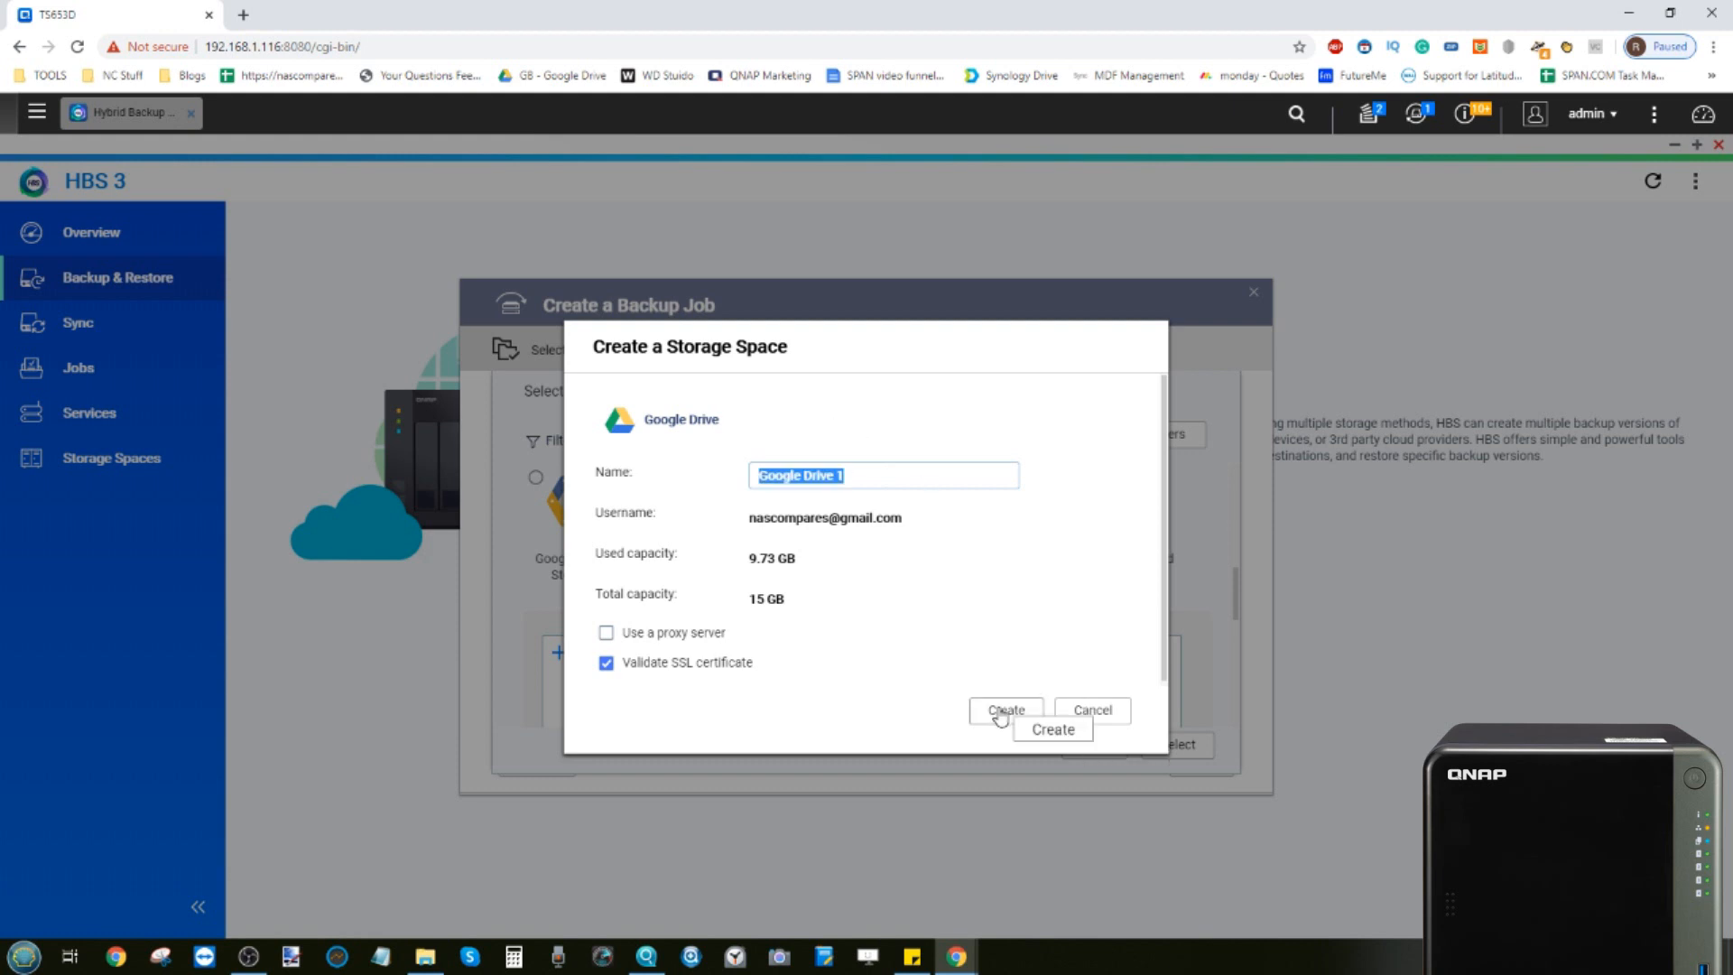
left_click(1092, 710)
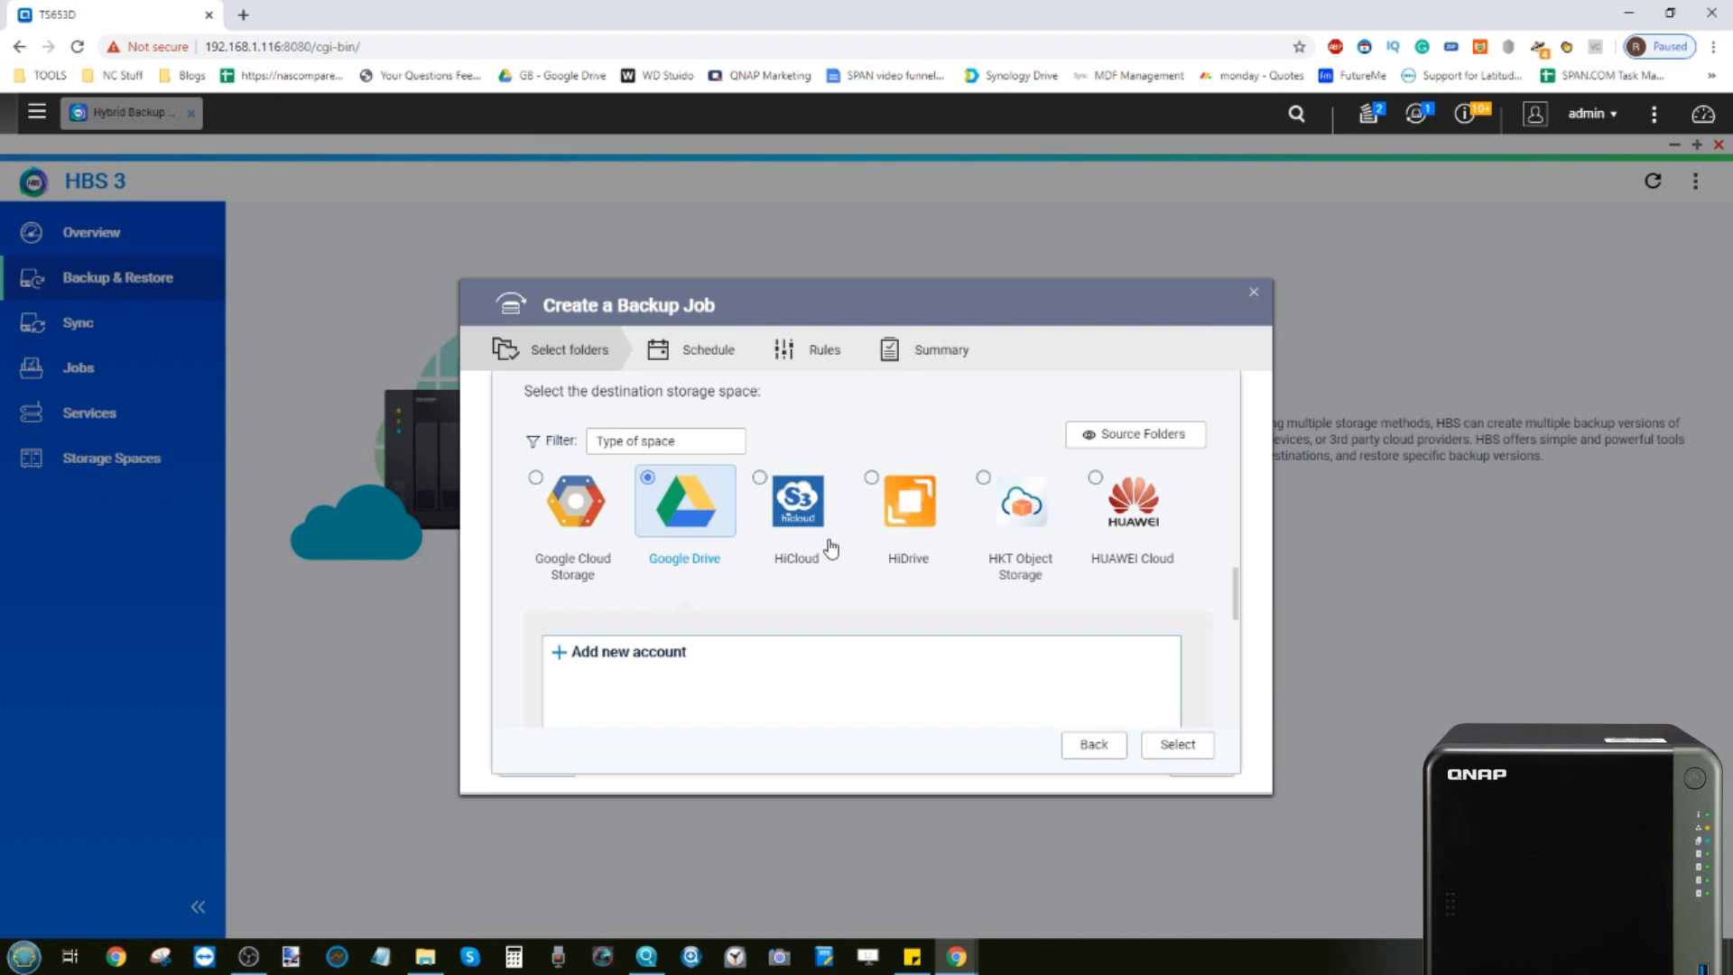
Select Local NAS as the destination and pick the BACKUP folder under External Devices
scroll(829, 549, "down", 5)
scroll(829, 546, "up", 2)
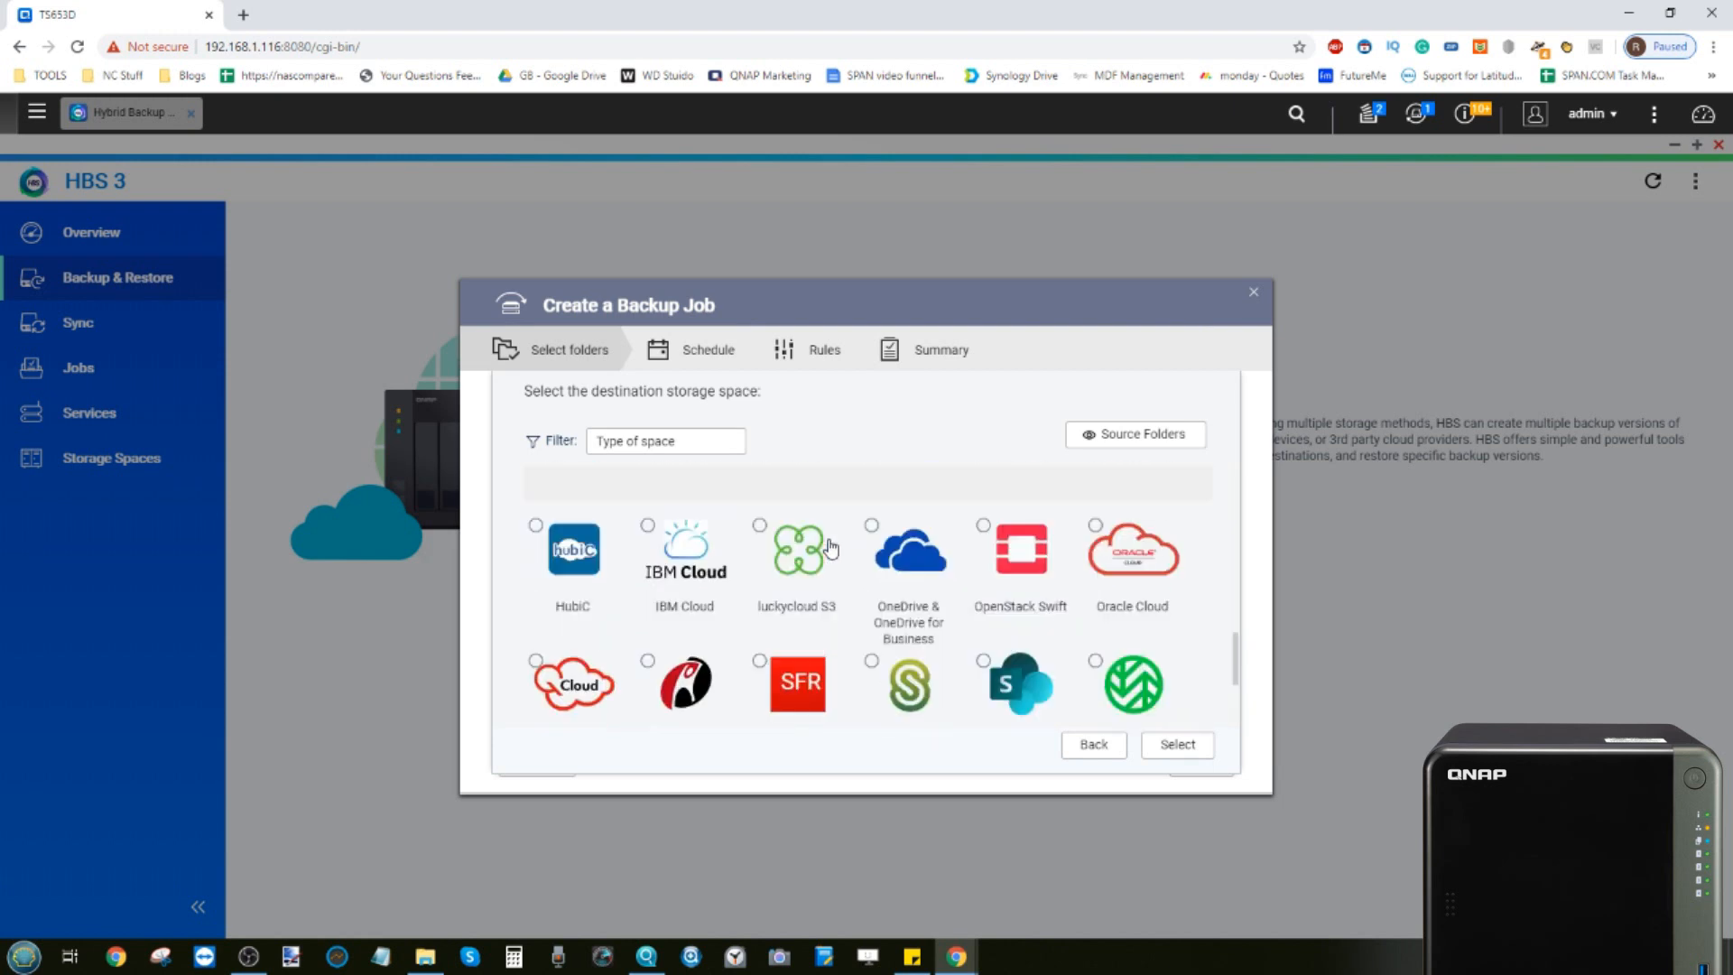
scroll(912, 578, "down", 3)
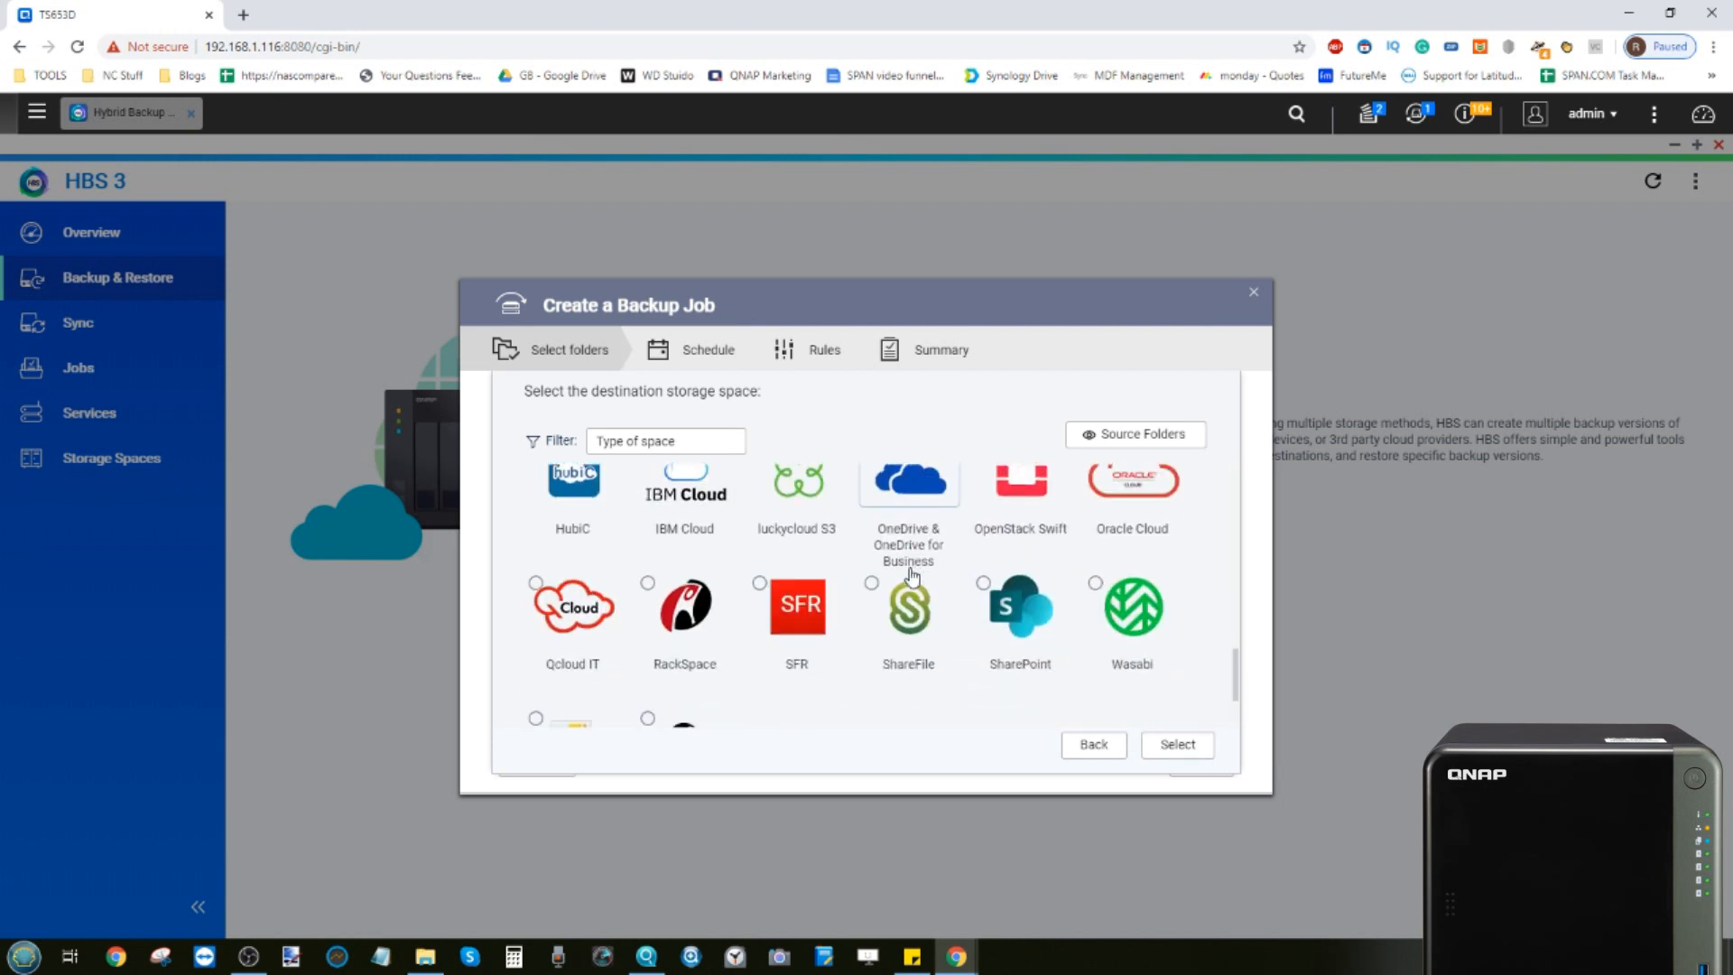
scroll(911, 577, "up", 8)
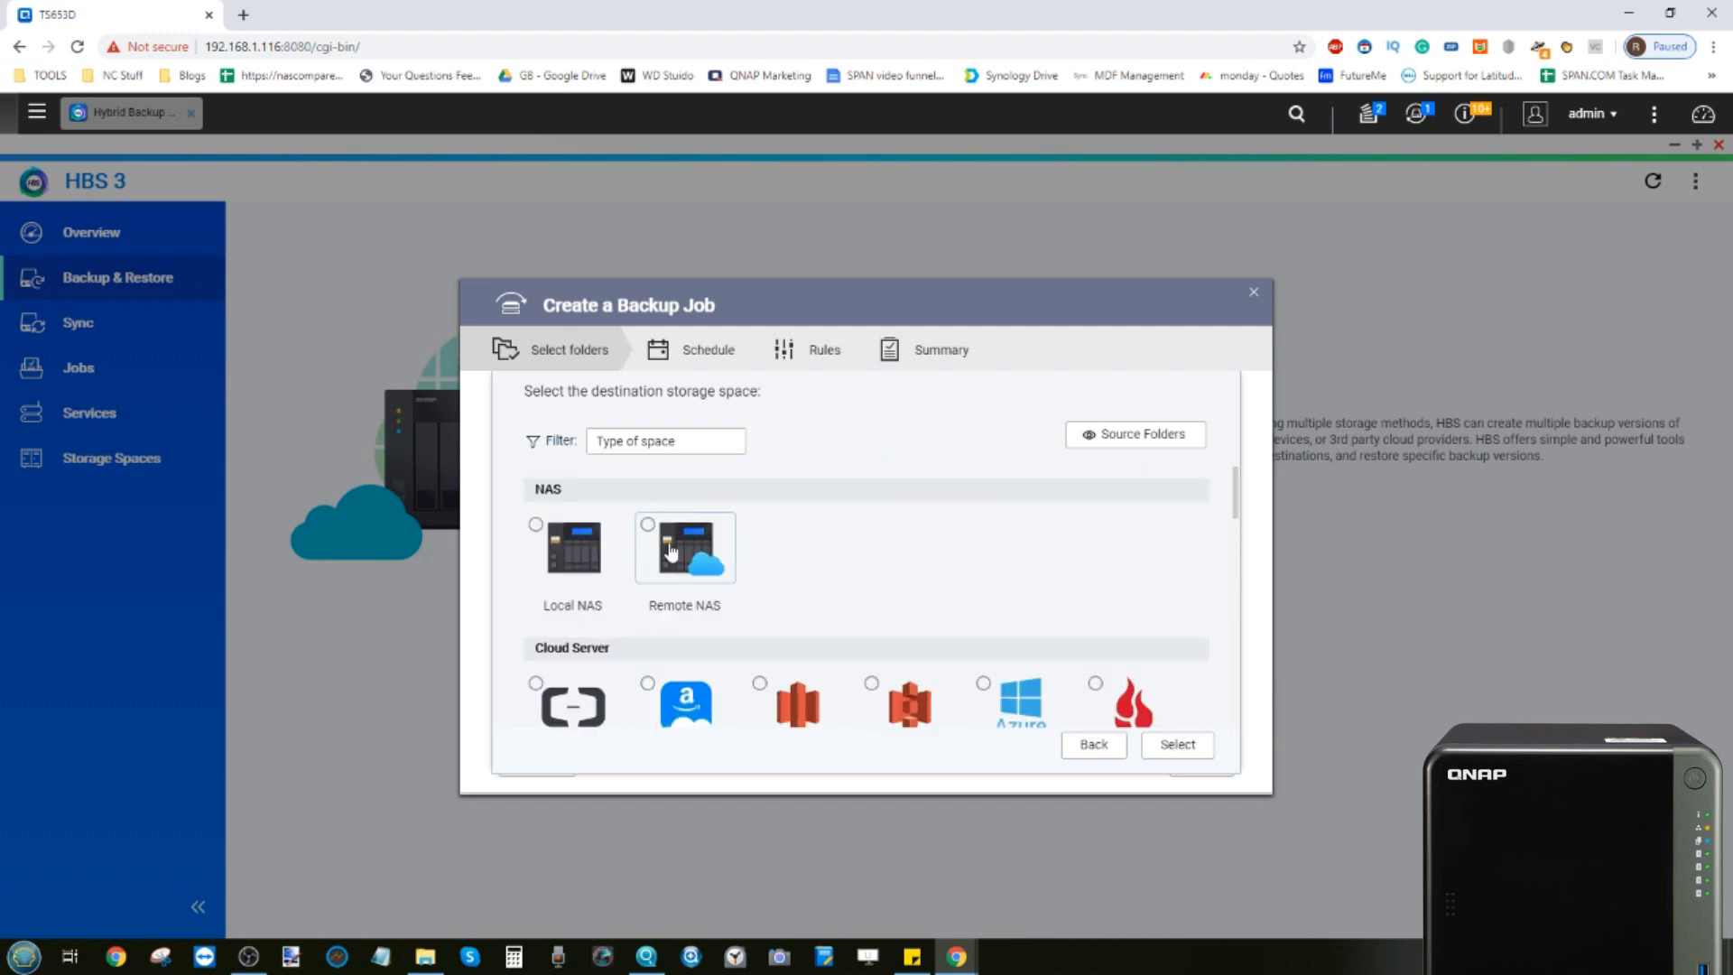
left_click(582, 554)
scroll(582, 554, "down", 1)
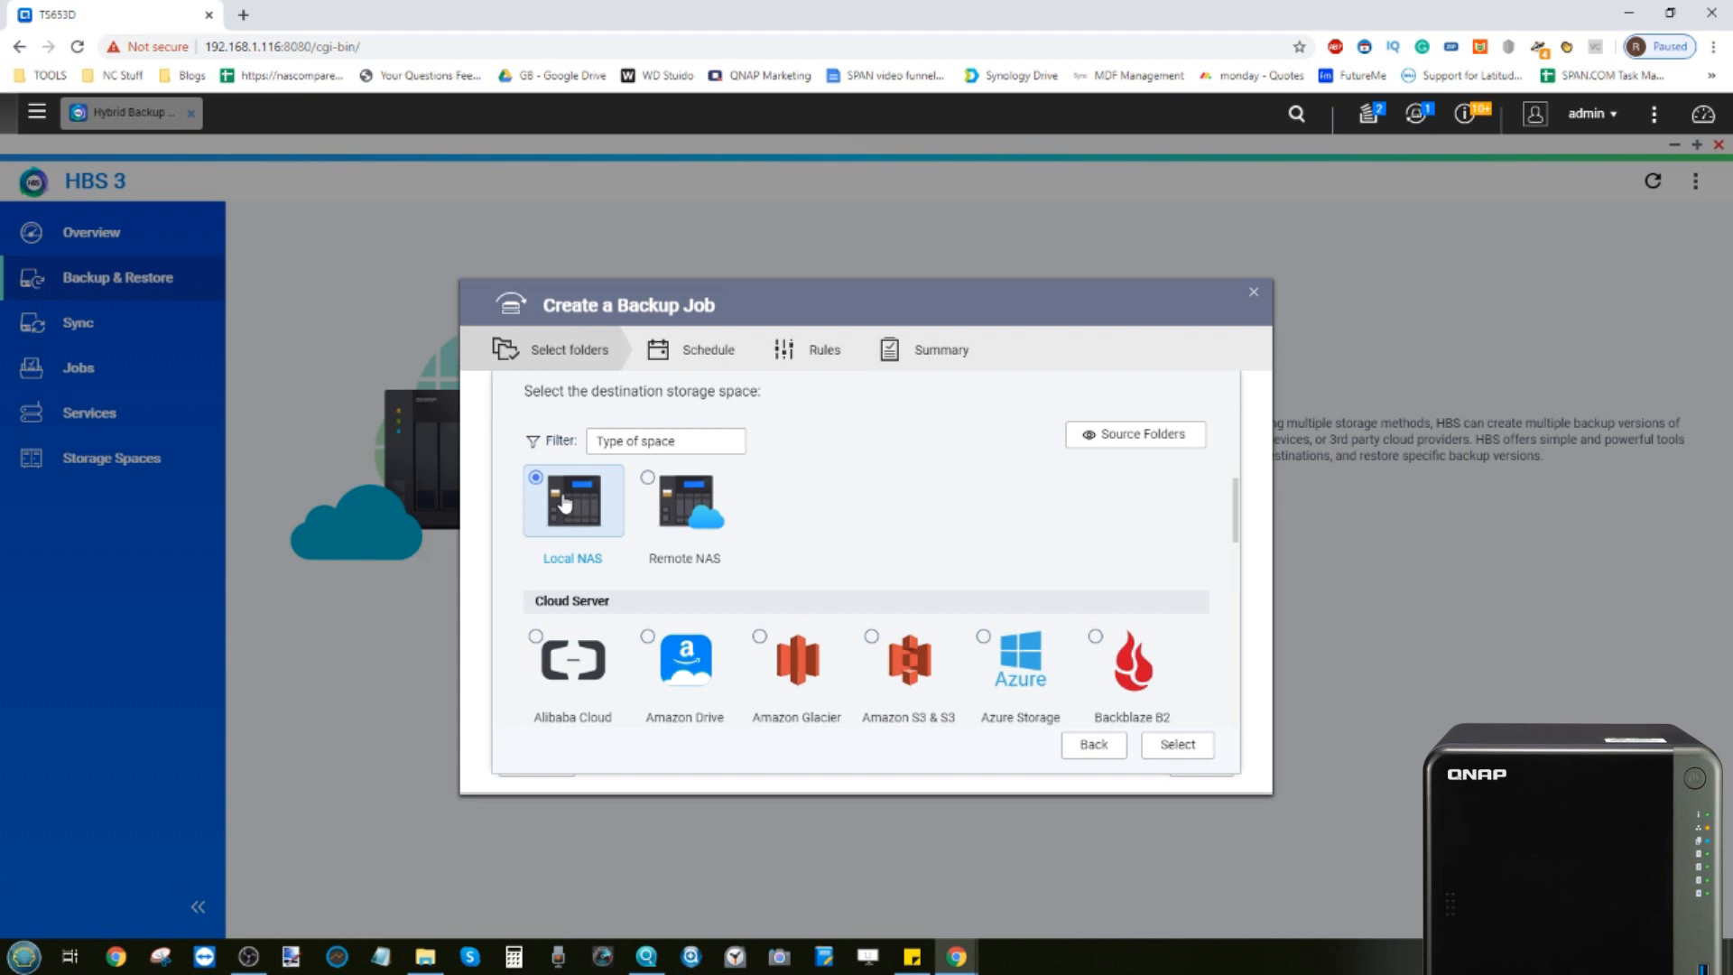
left_click(1175, 744)
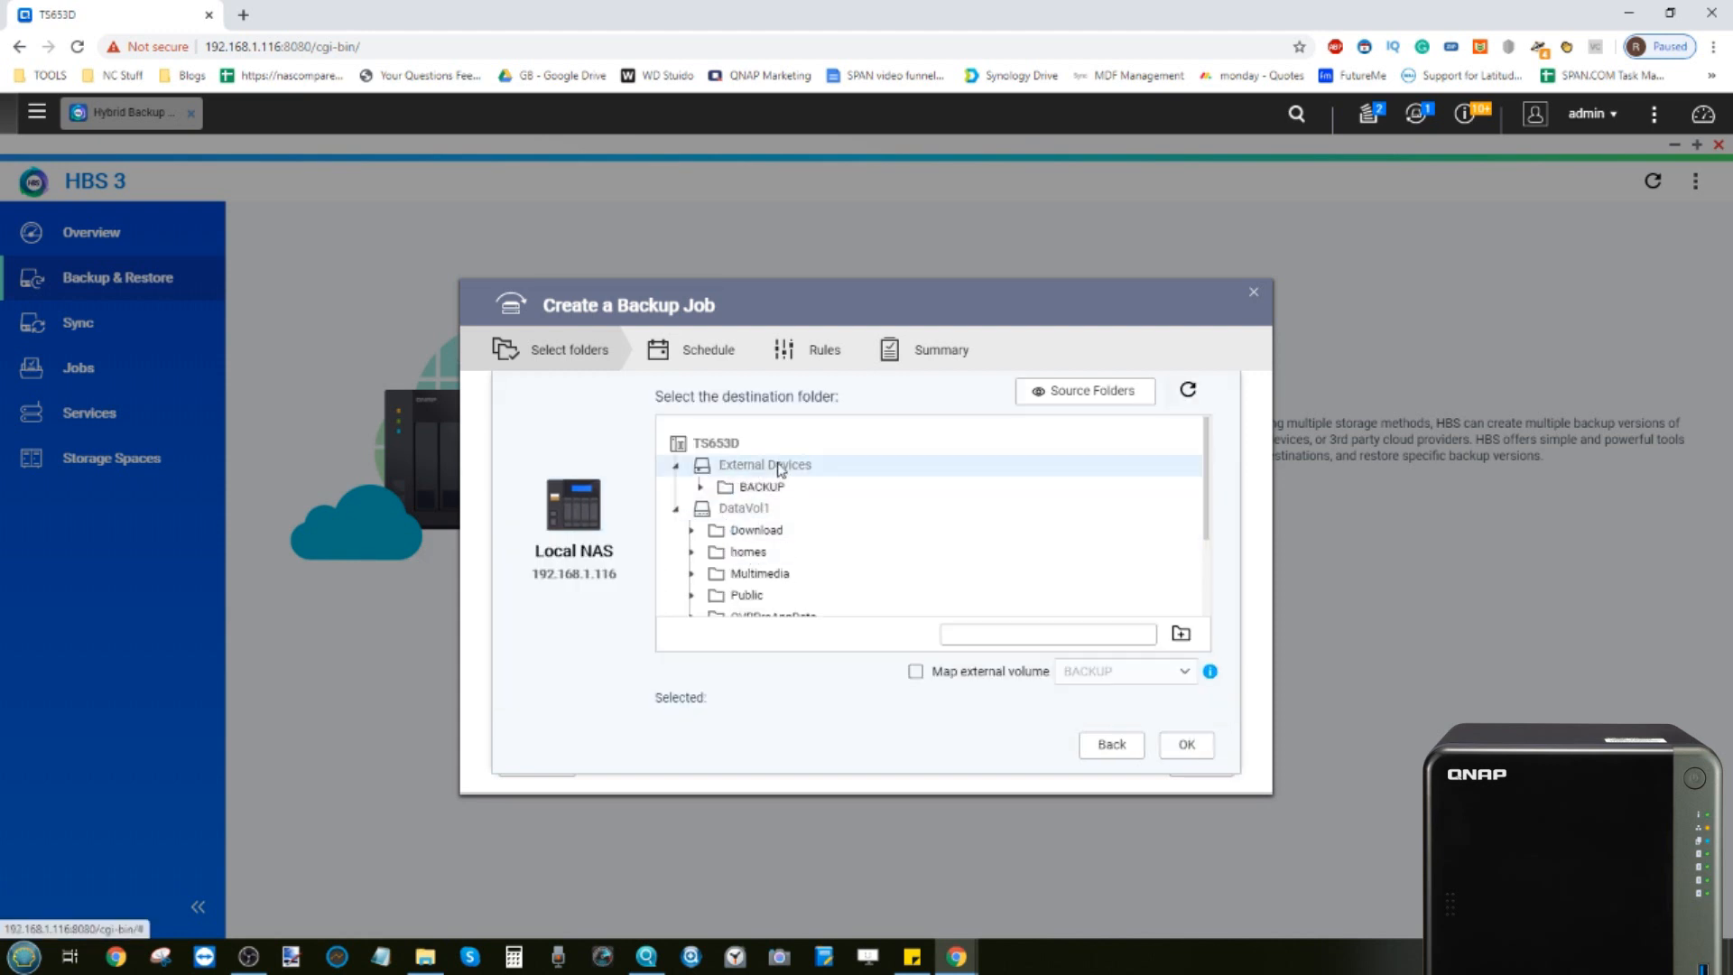
left_click(760, 488)
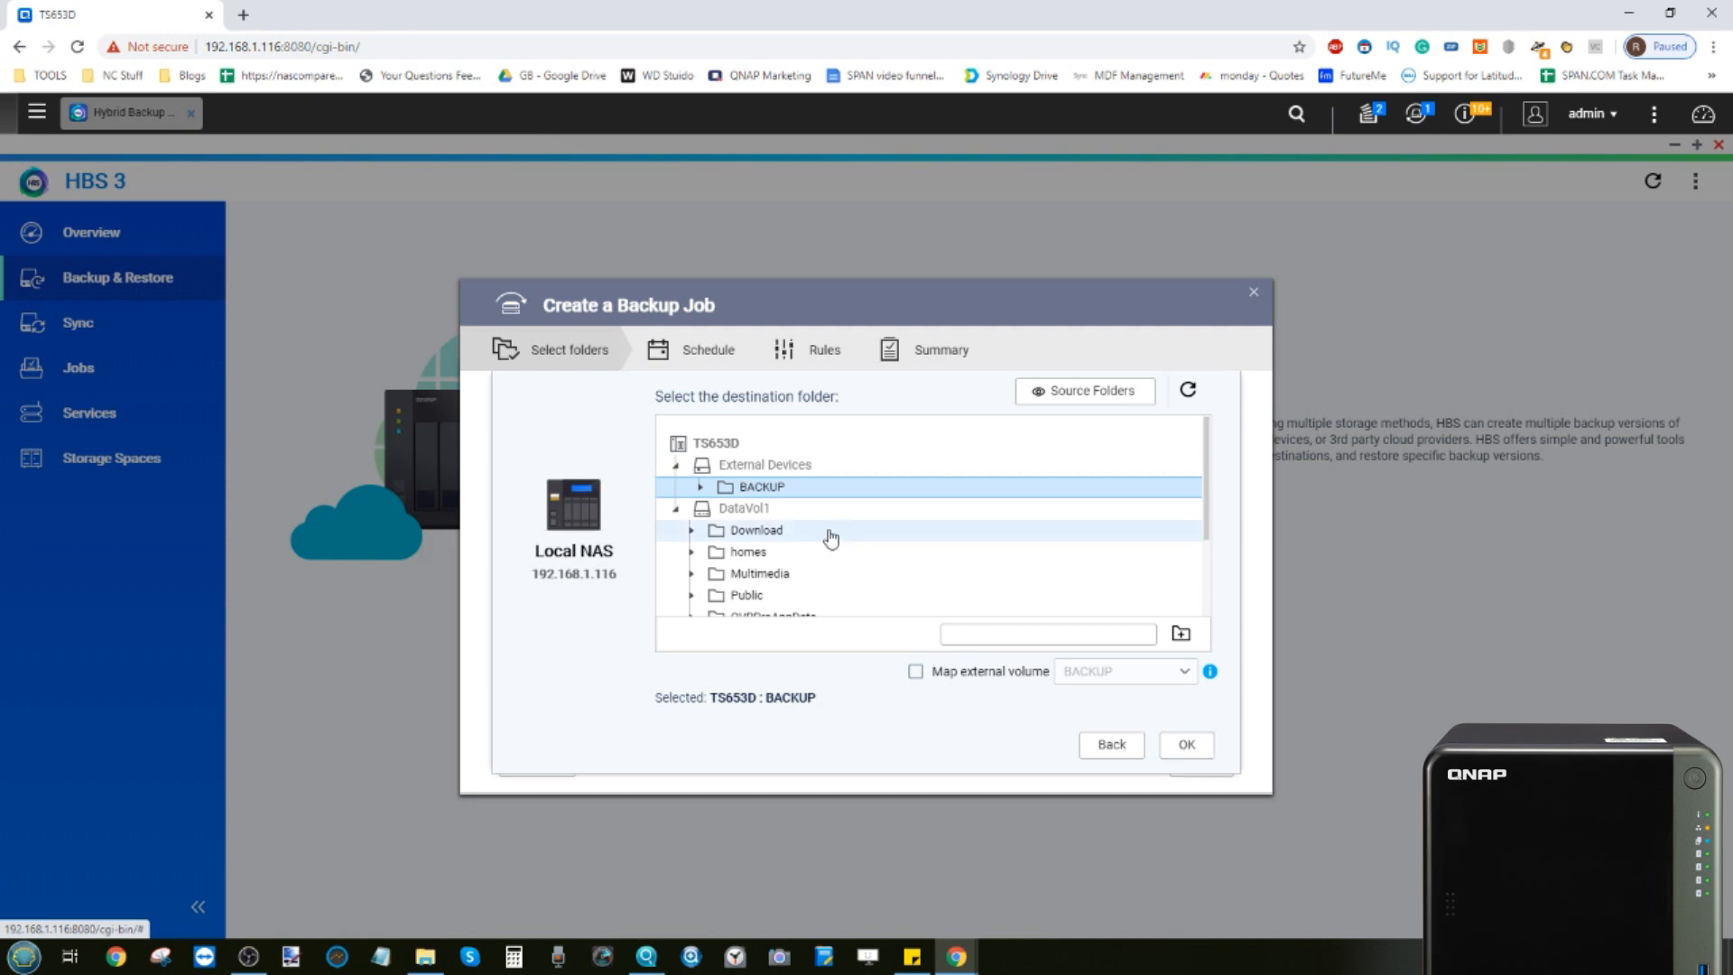
left_click(1188, 744)
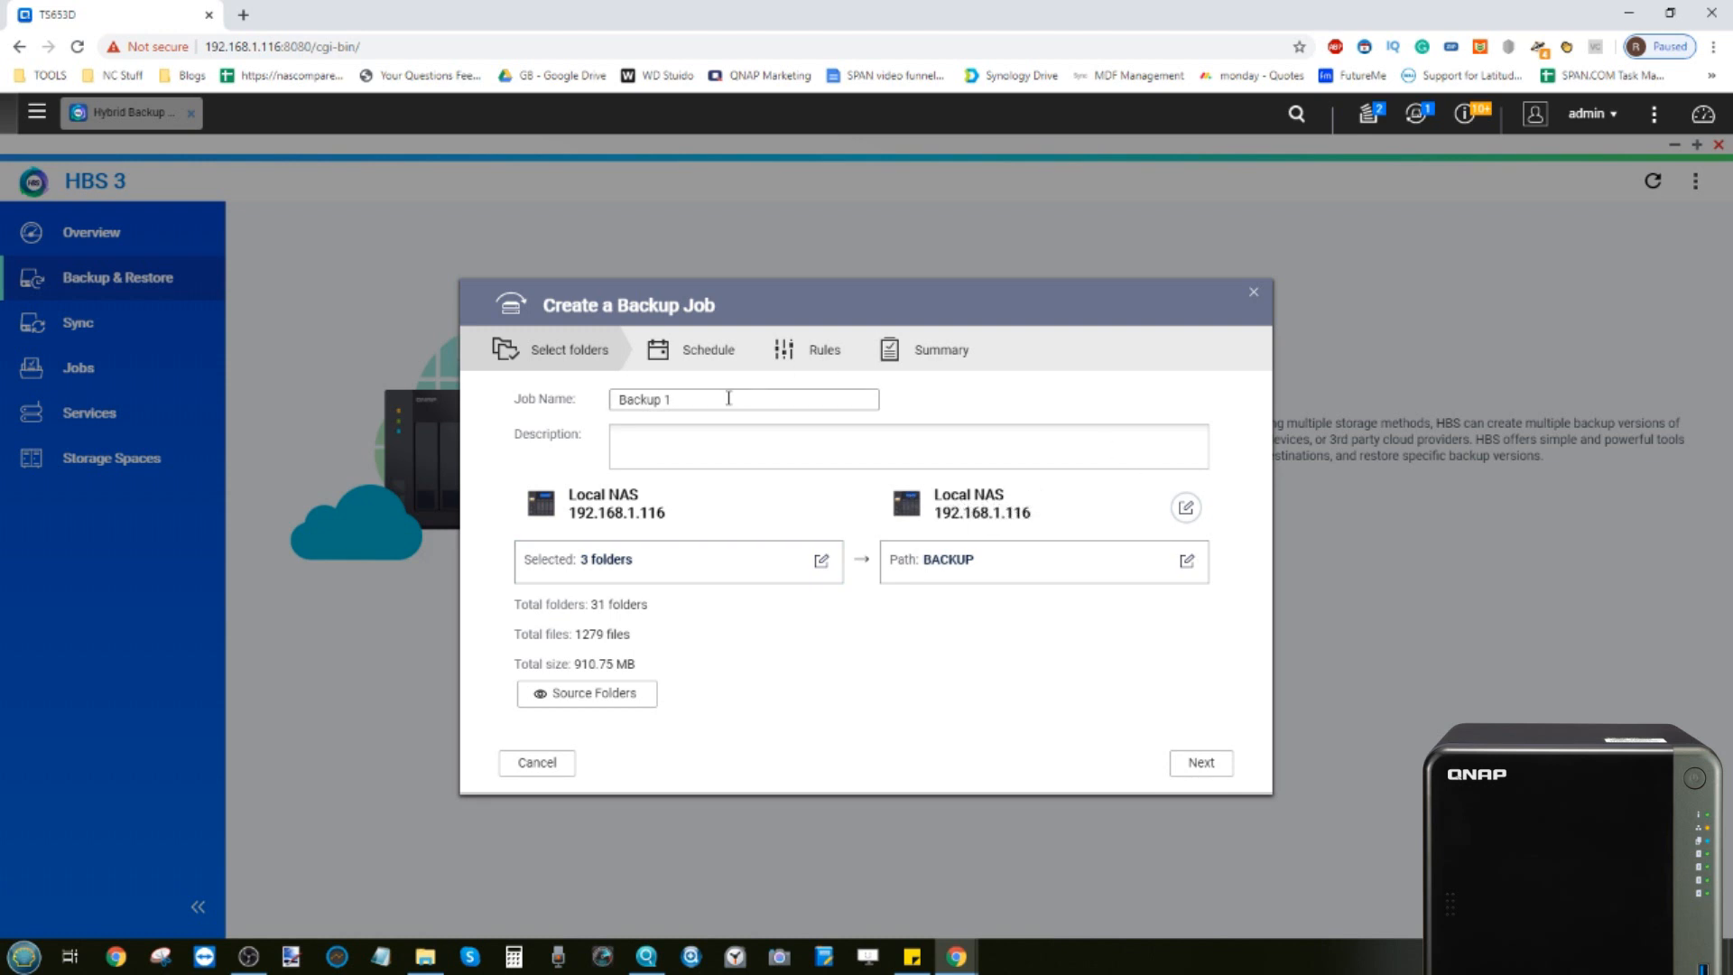
Edit the backup job name and continue to the schedule settings
left_click_drag(550, 380, 464, 380)
type("U")
left_click(1206, 767)
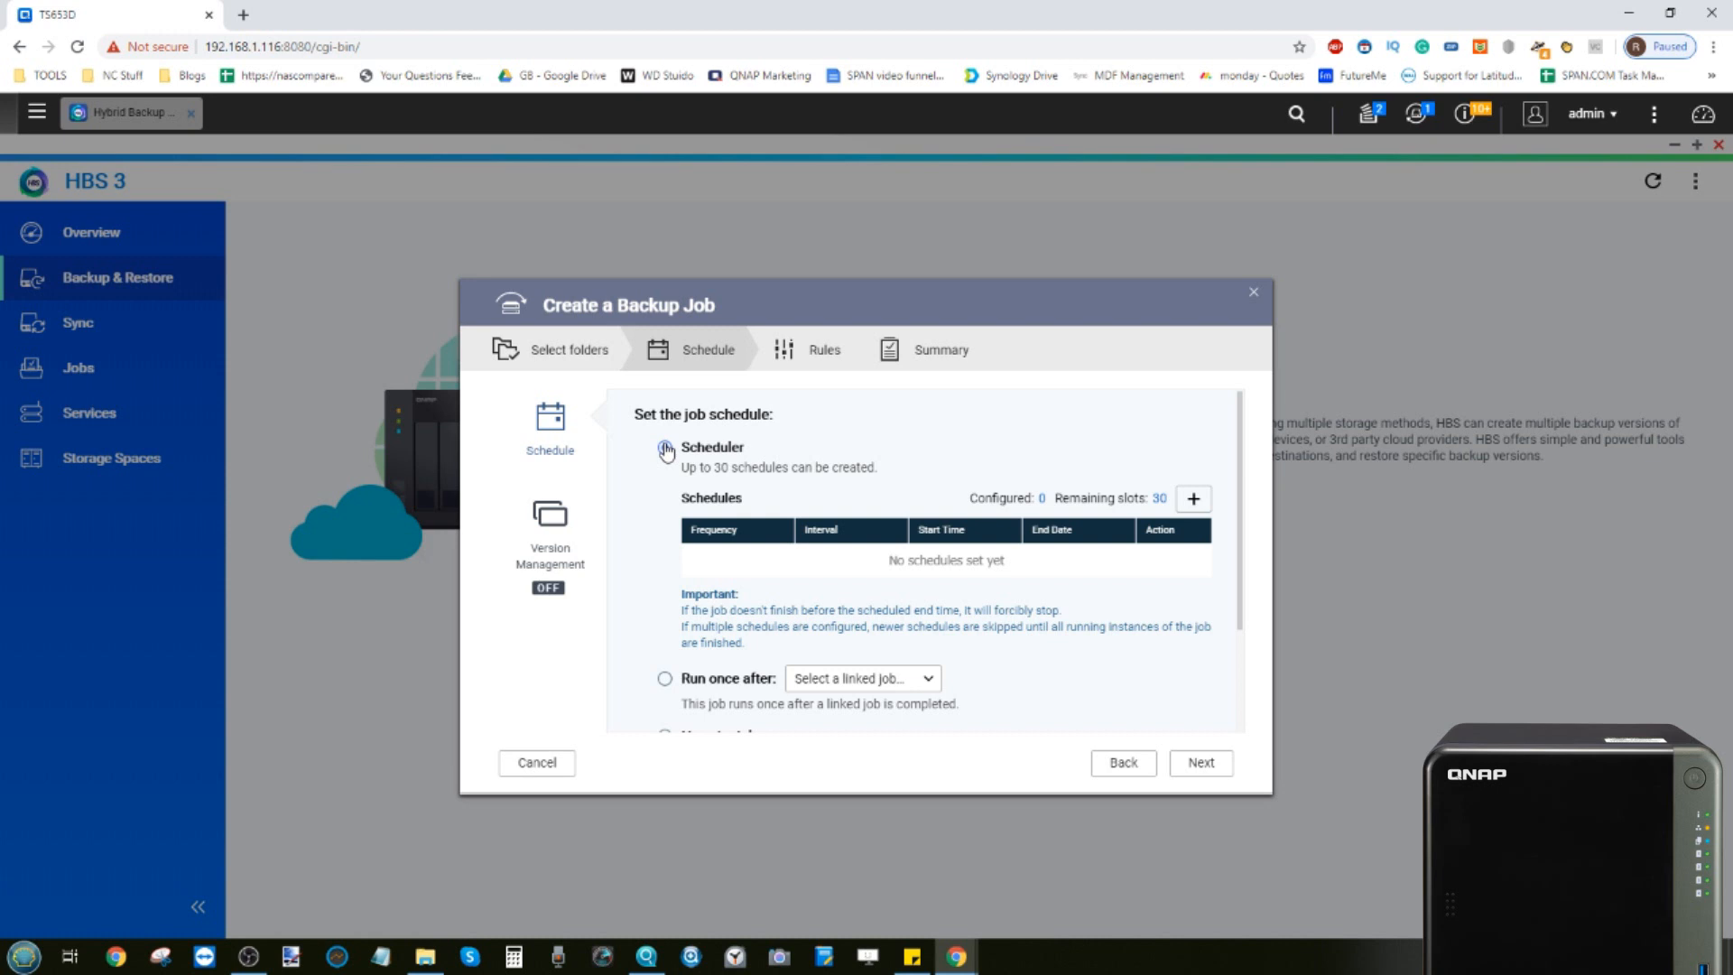
Set the job schedule to No schedule and open the Version Management settings
scroll(665, 452, "down", 2)
left_click(700, 540)
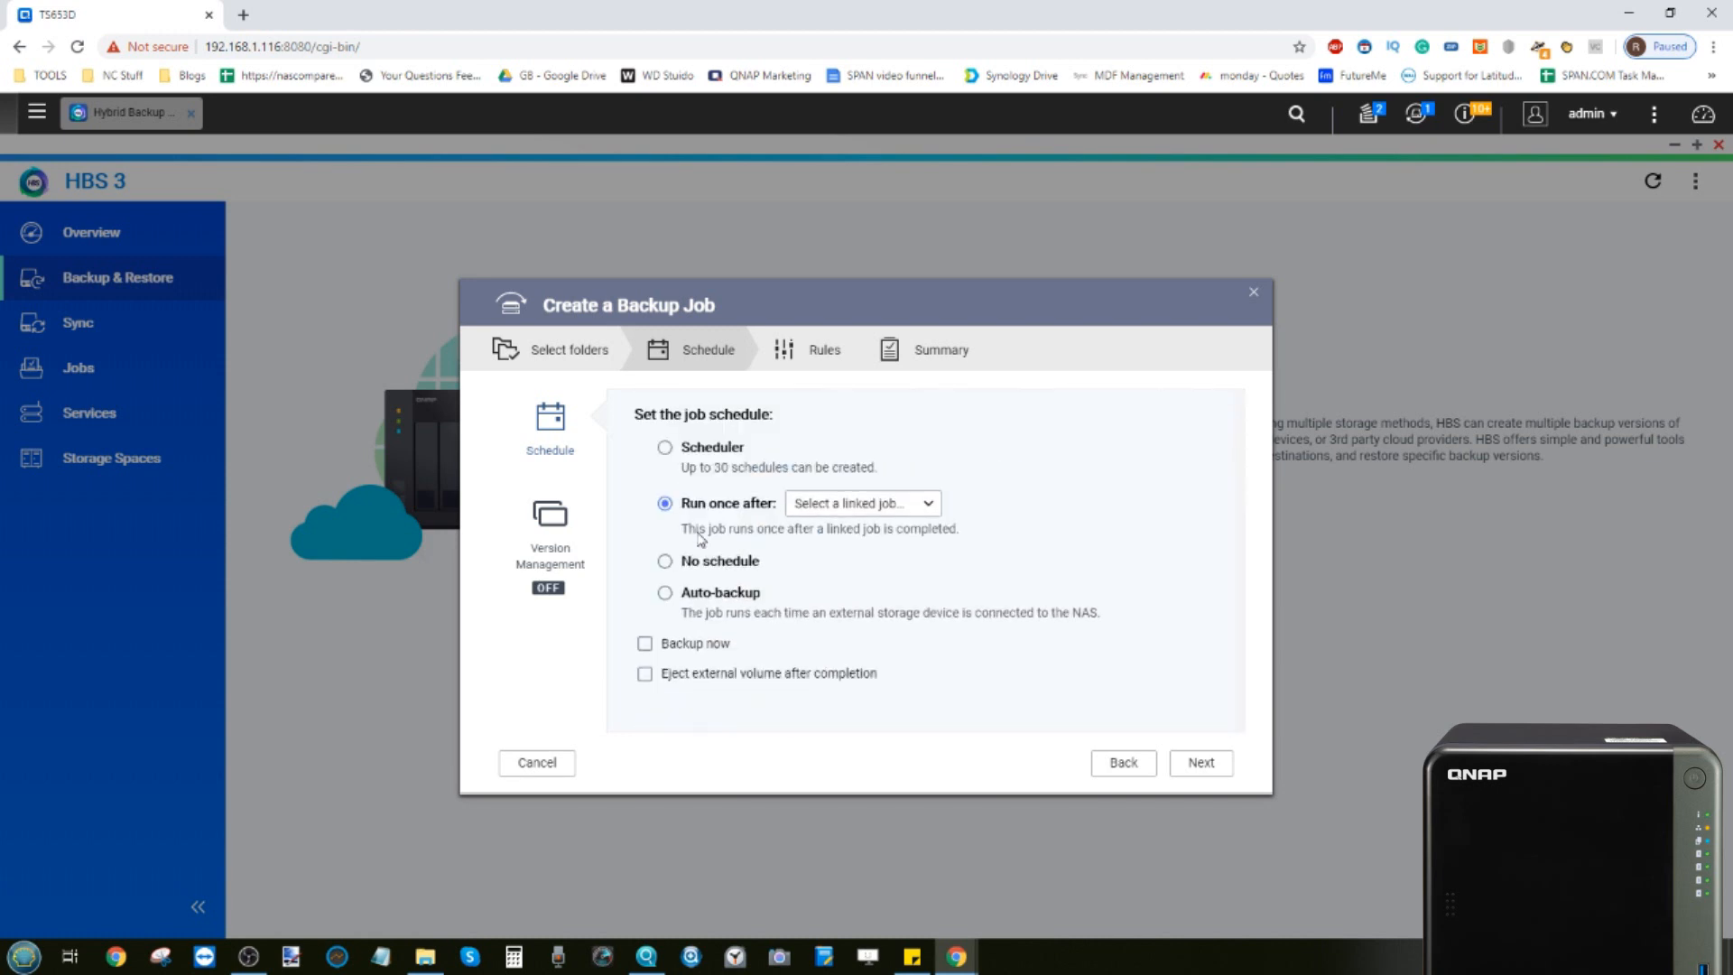
left_click(855, 505)
left_click(667, 565)
left_click(550, 523)
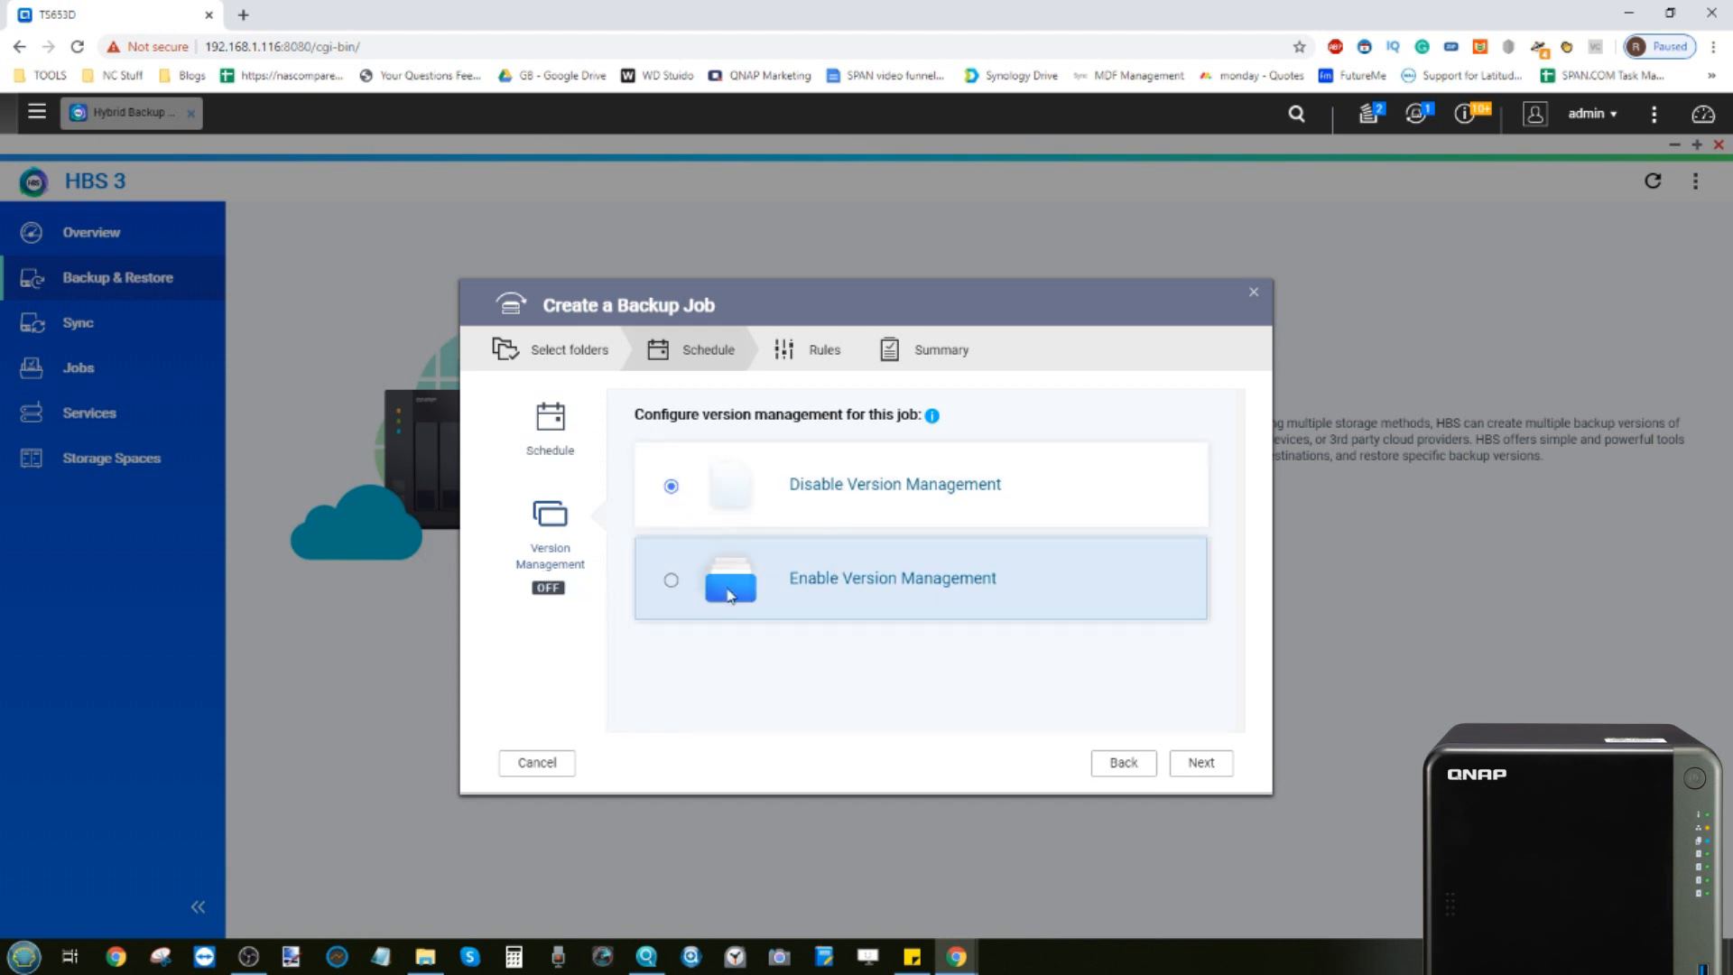
Enable version management and review the Simple Versioning and Smart Versioning options
left_click(670, 580)
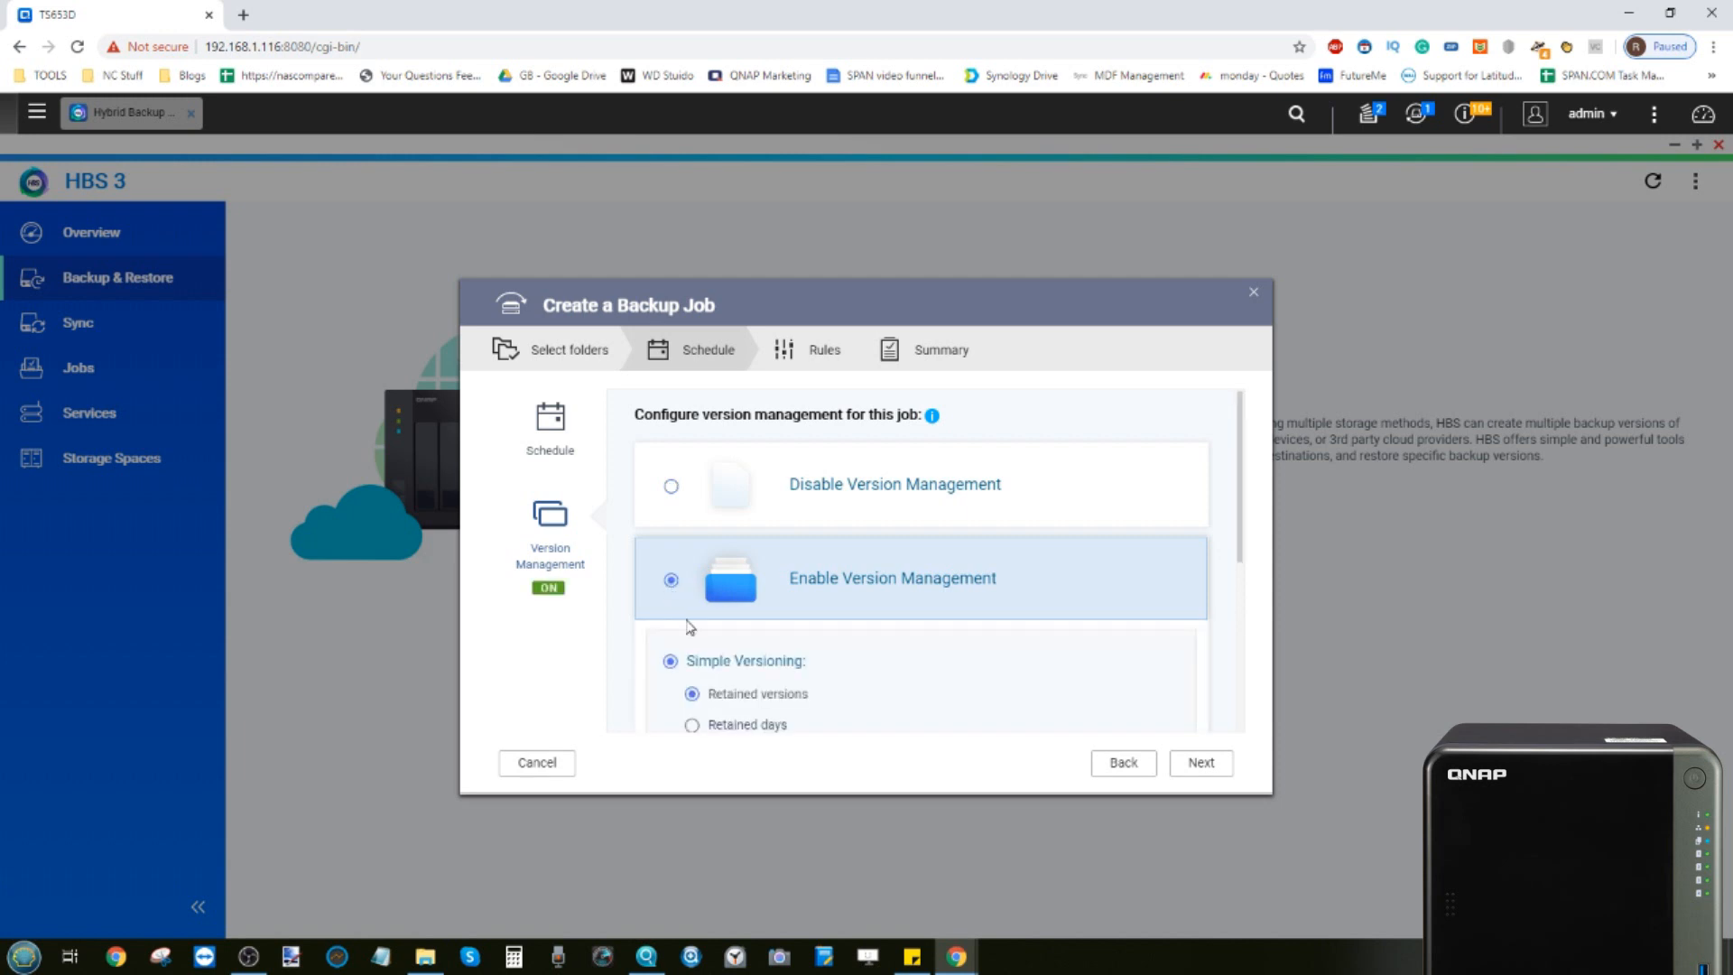
scroll(686, 596, "down", 2)
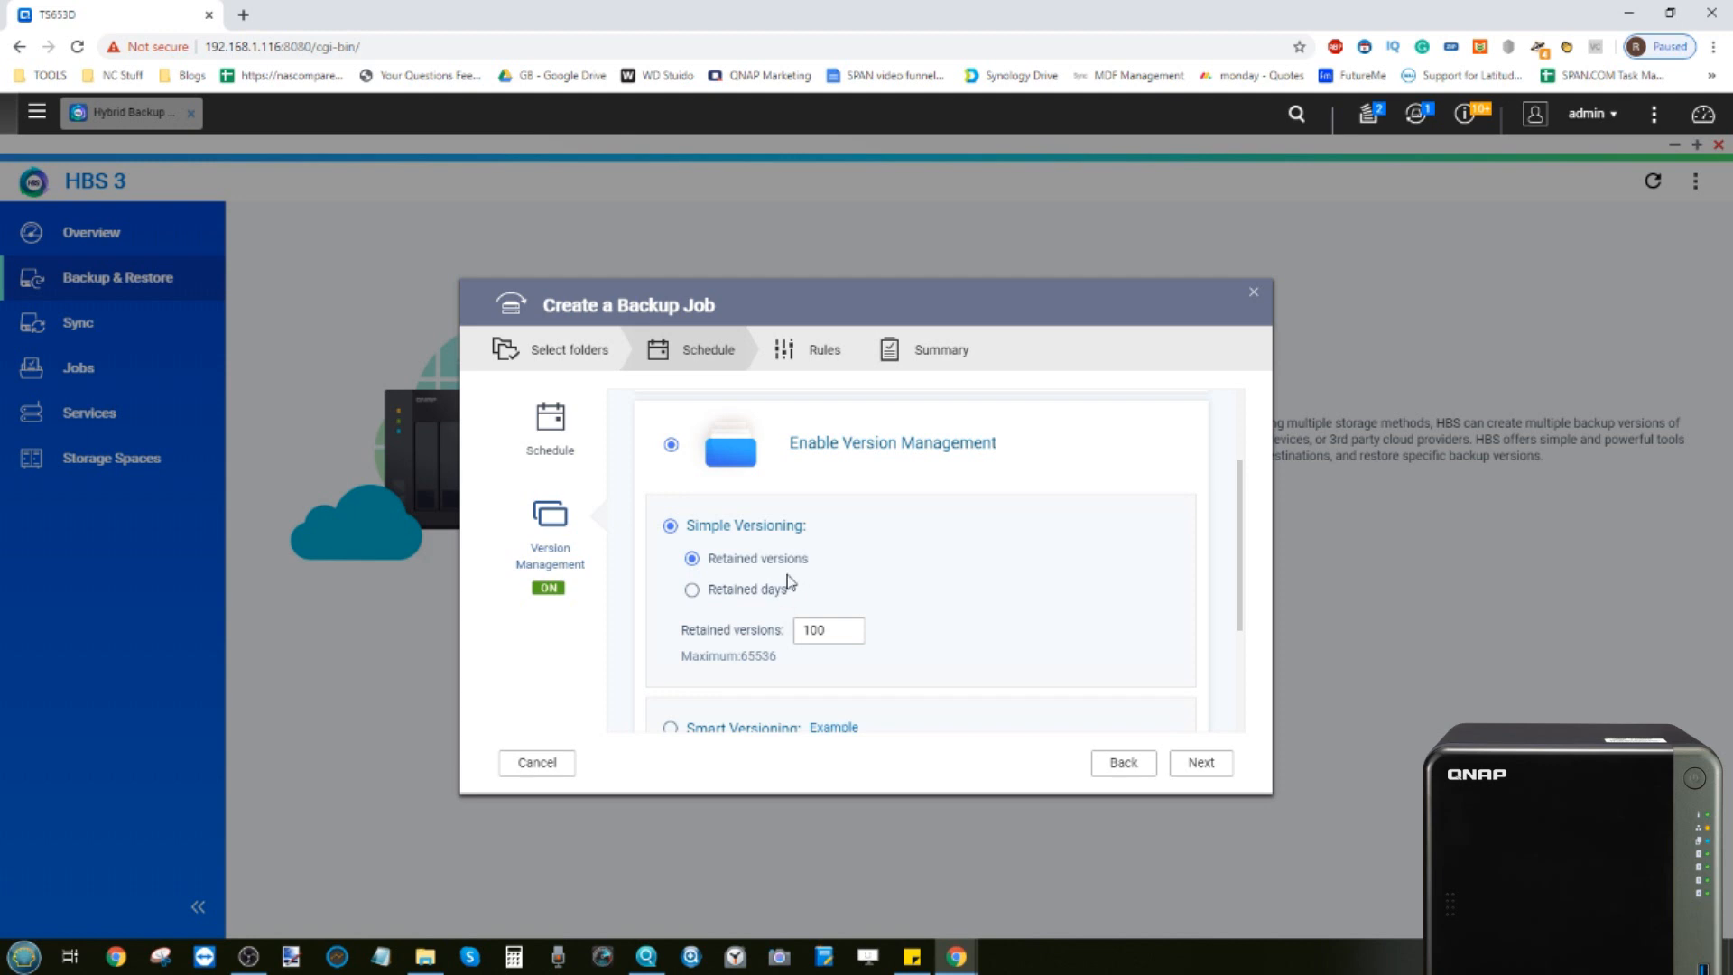
scroll(760, 574, "down", 2)
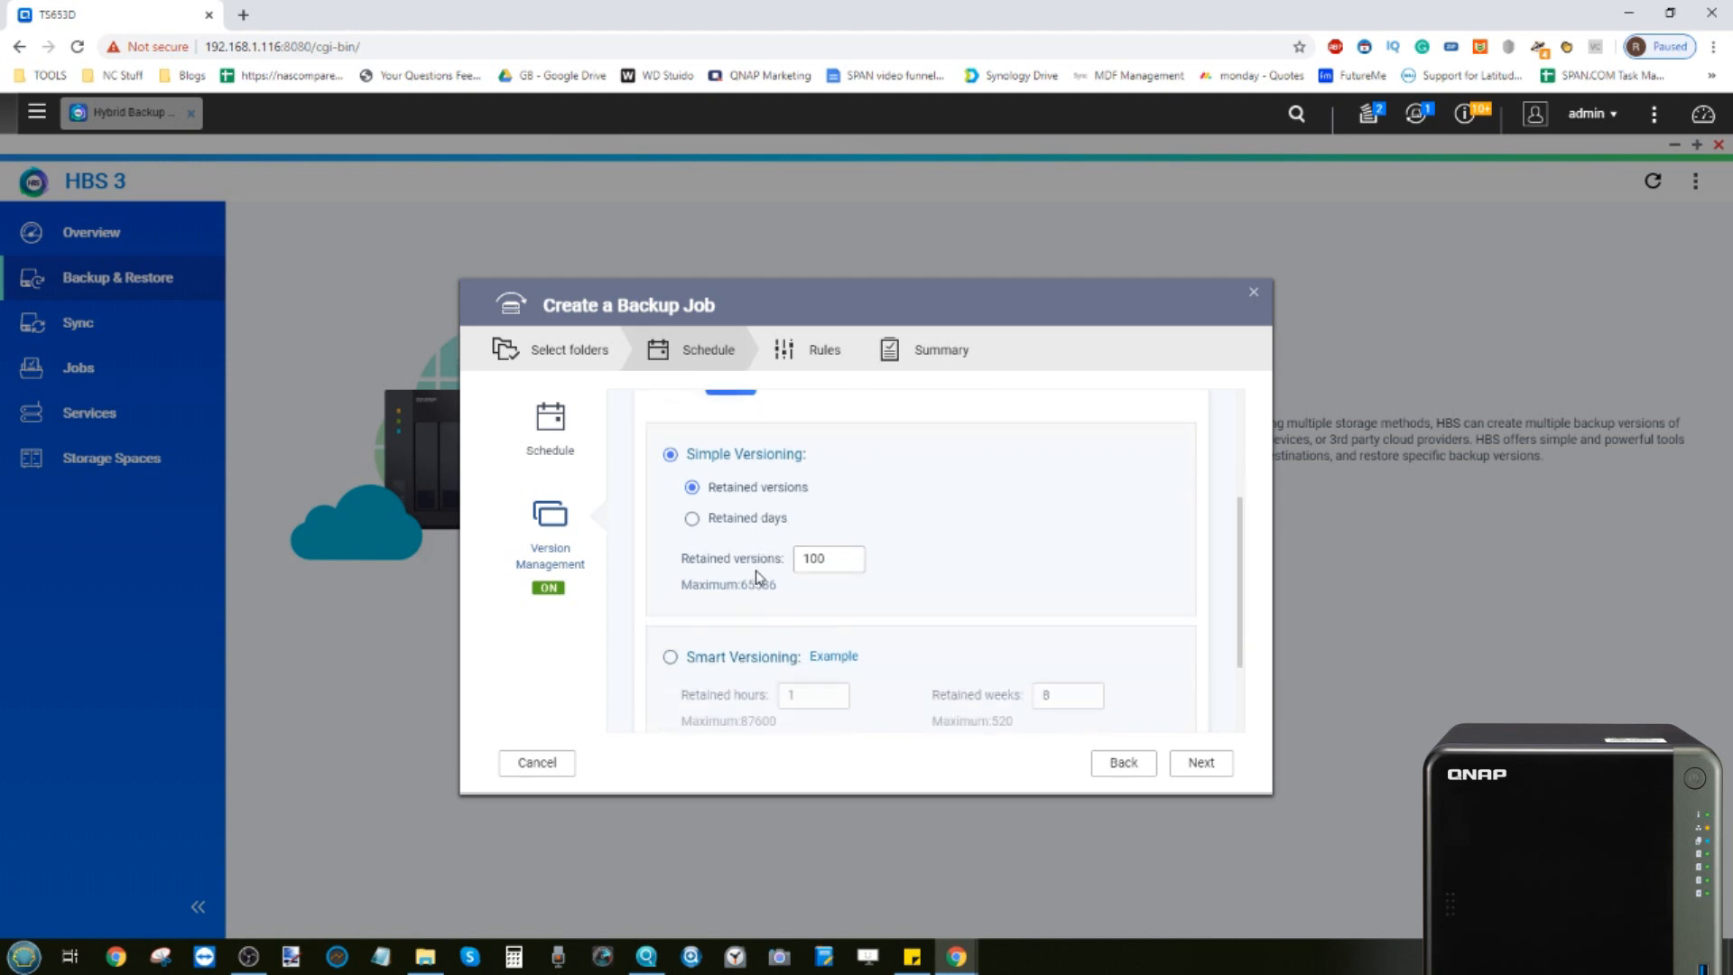
scroll(759, 574, "up", 3)
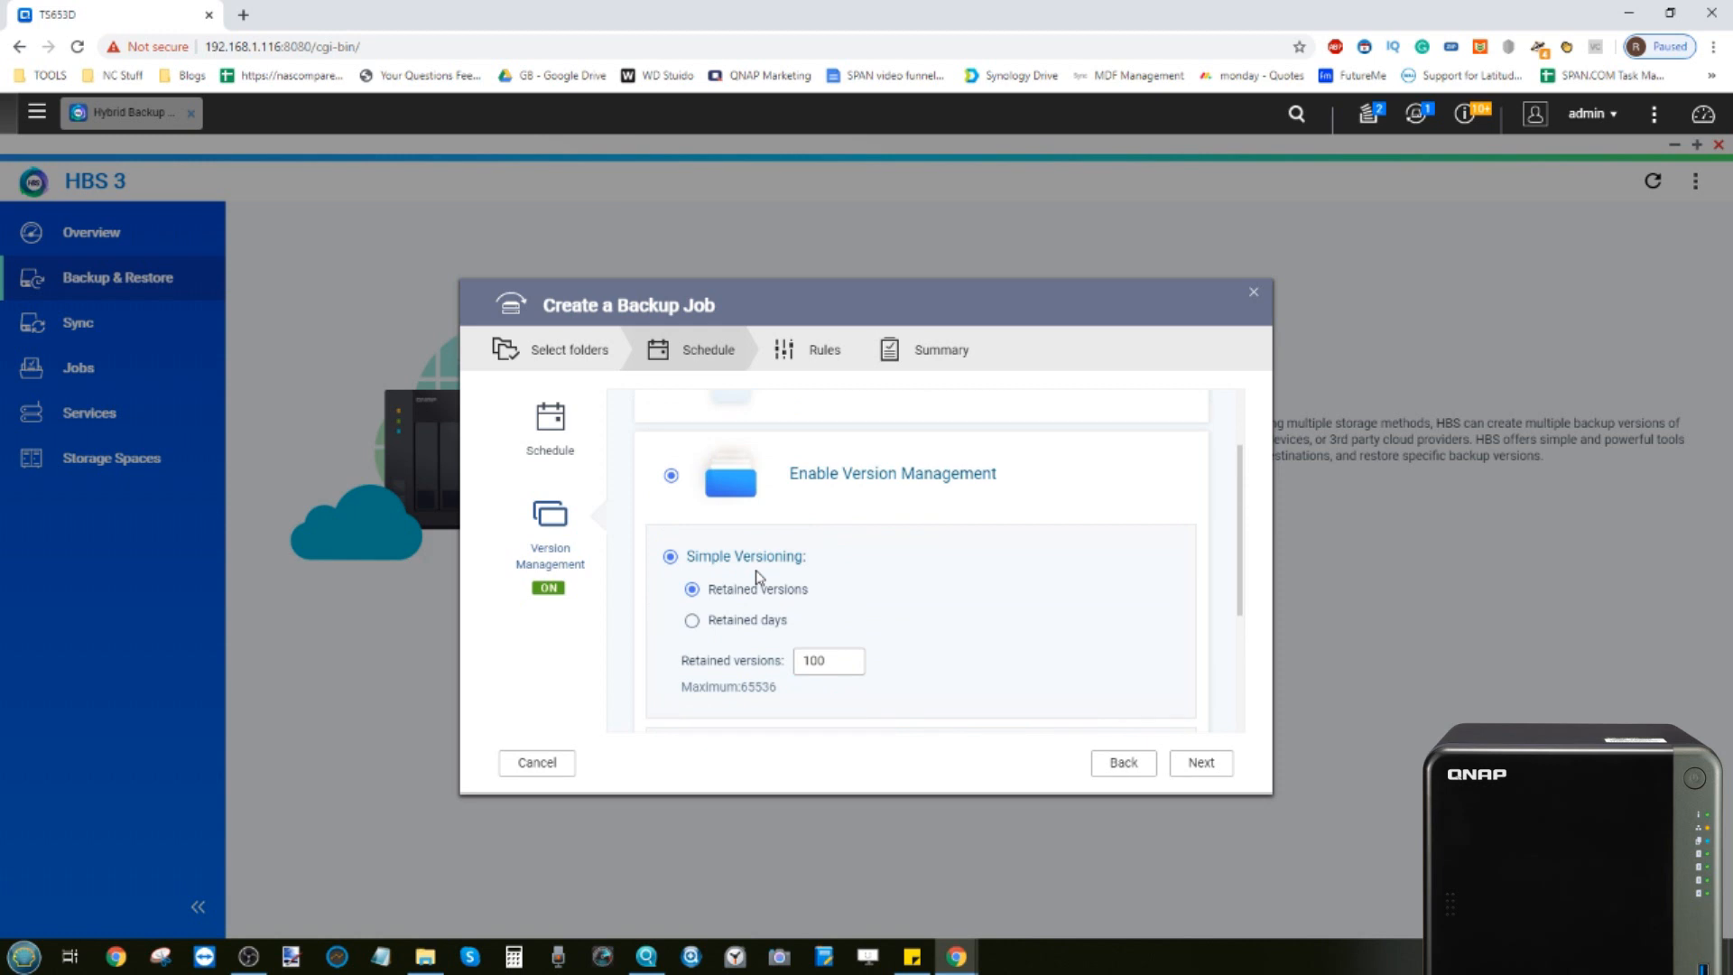
scroll(759, 575, "down", 4)
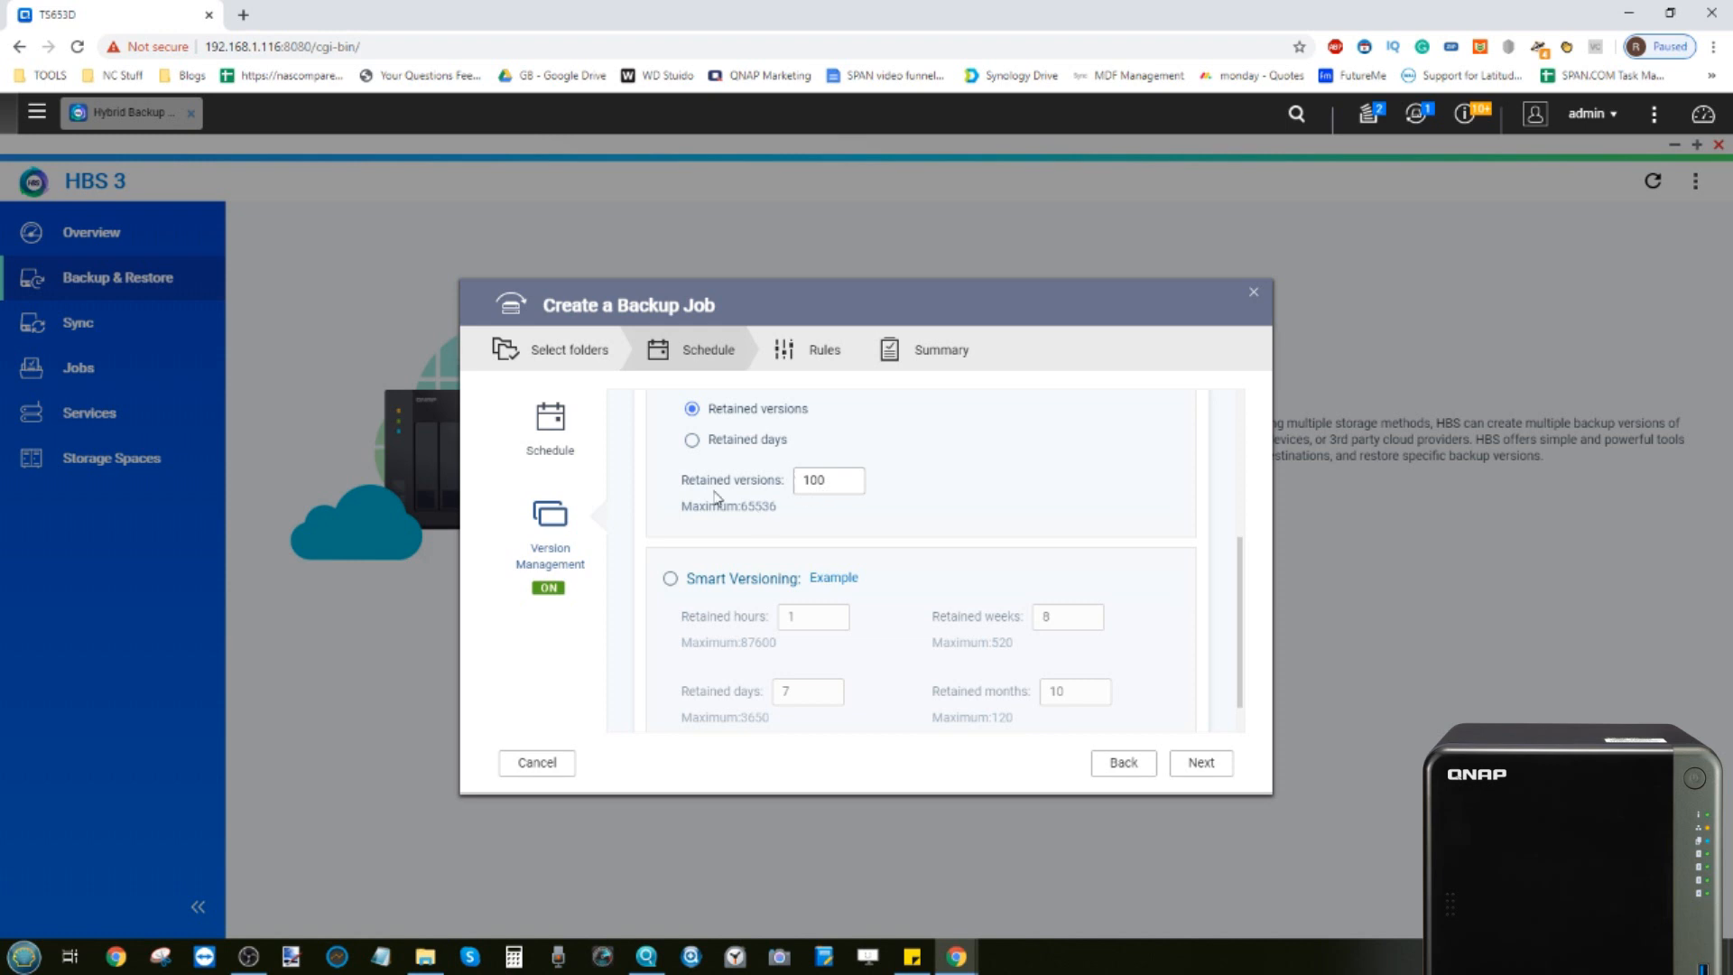
scroll(827, 482, "down", 1)
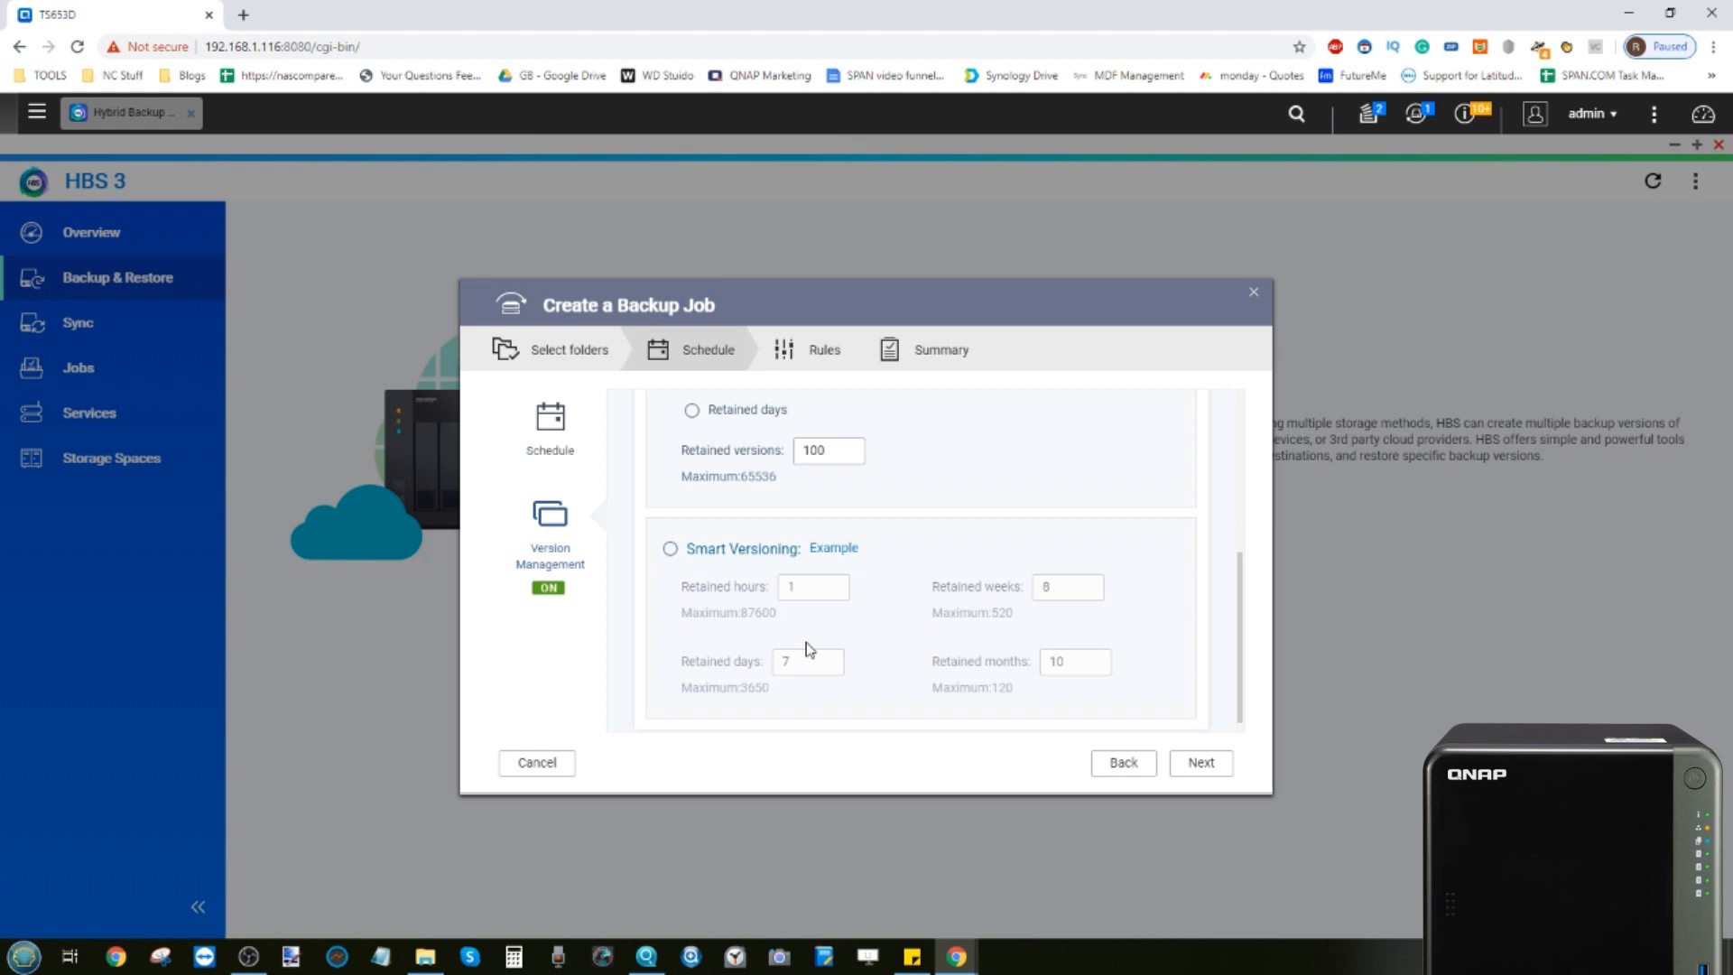
Switch the job to Disable Version Management and continue to the rules settings
scroll(808, 647, "up", 8)
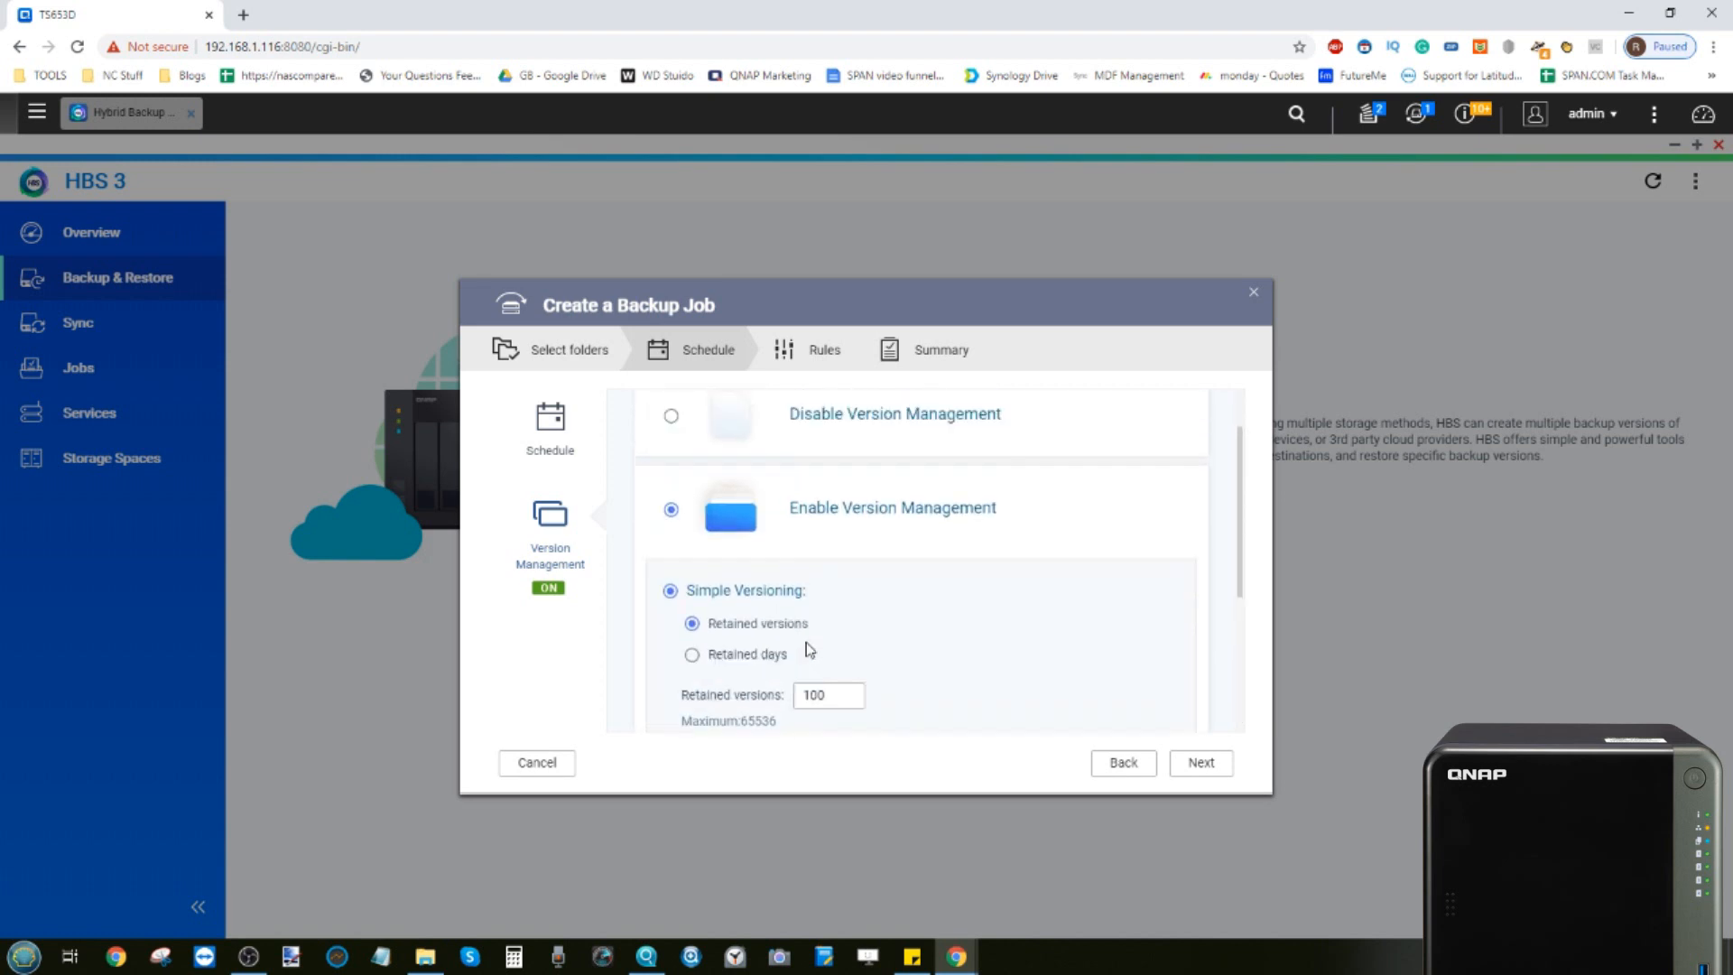
left_click(671, 487)
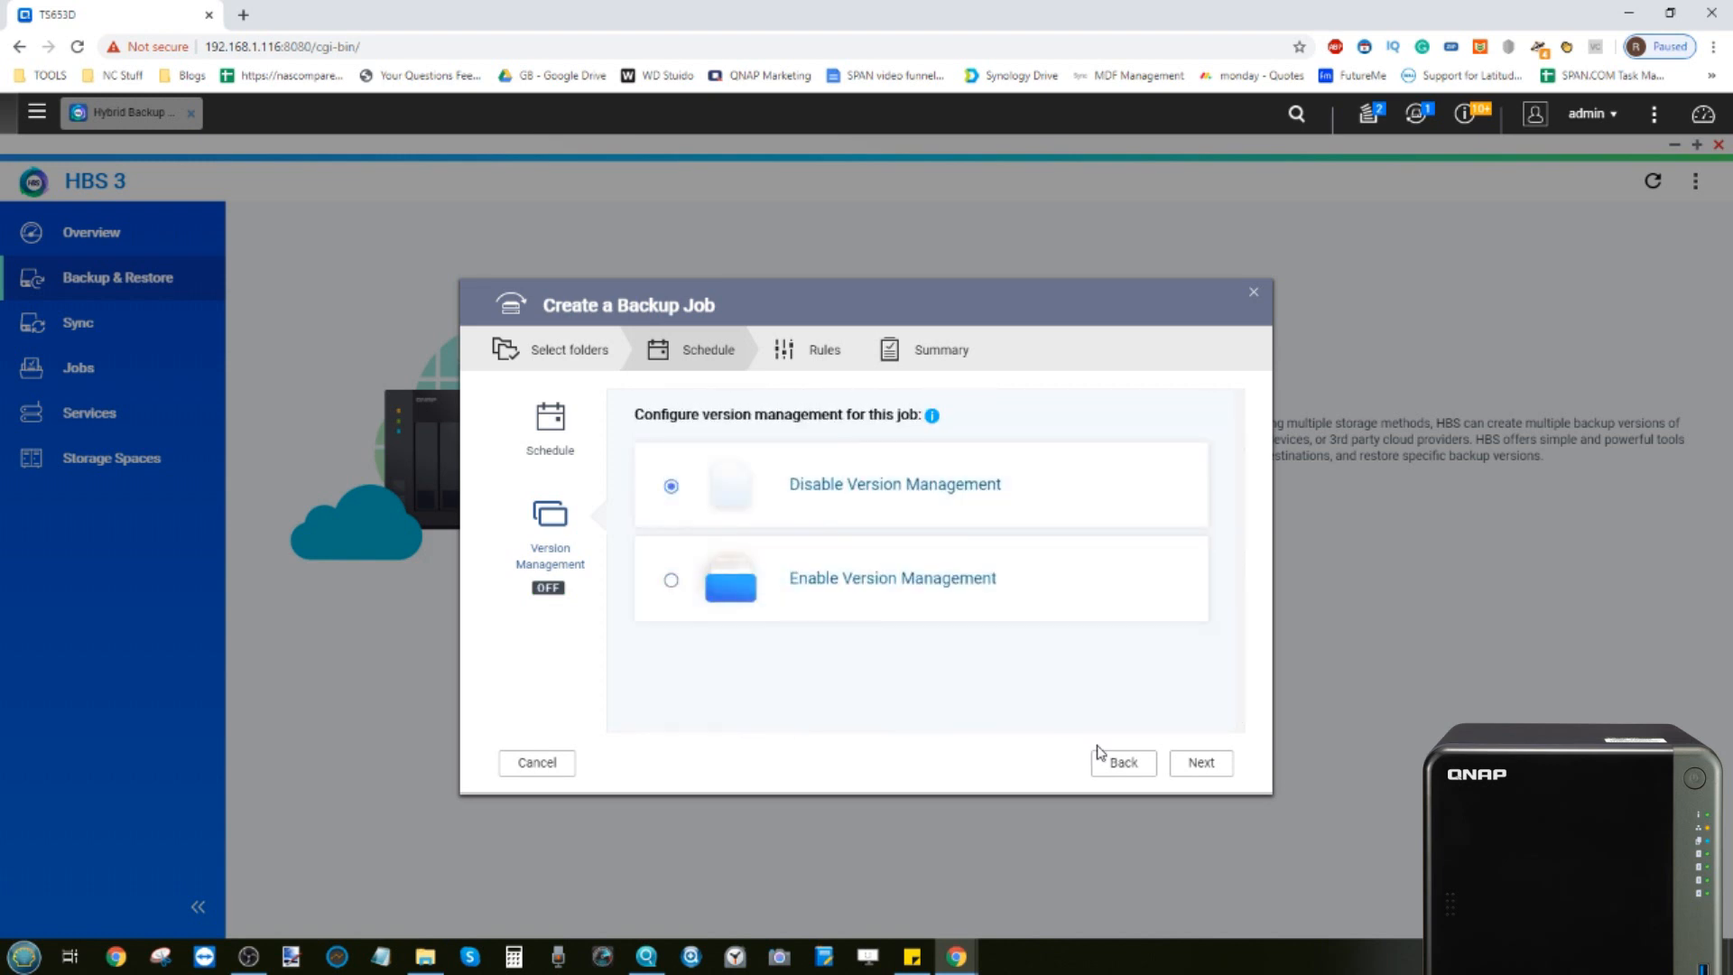
left_click(1200, 763)
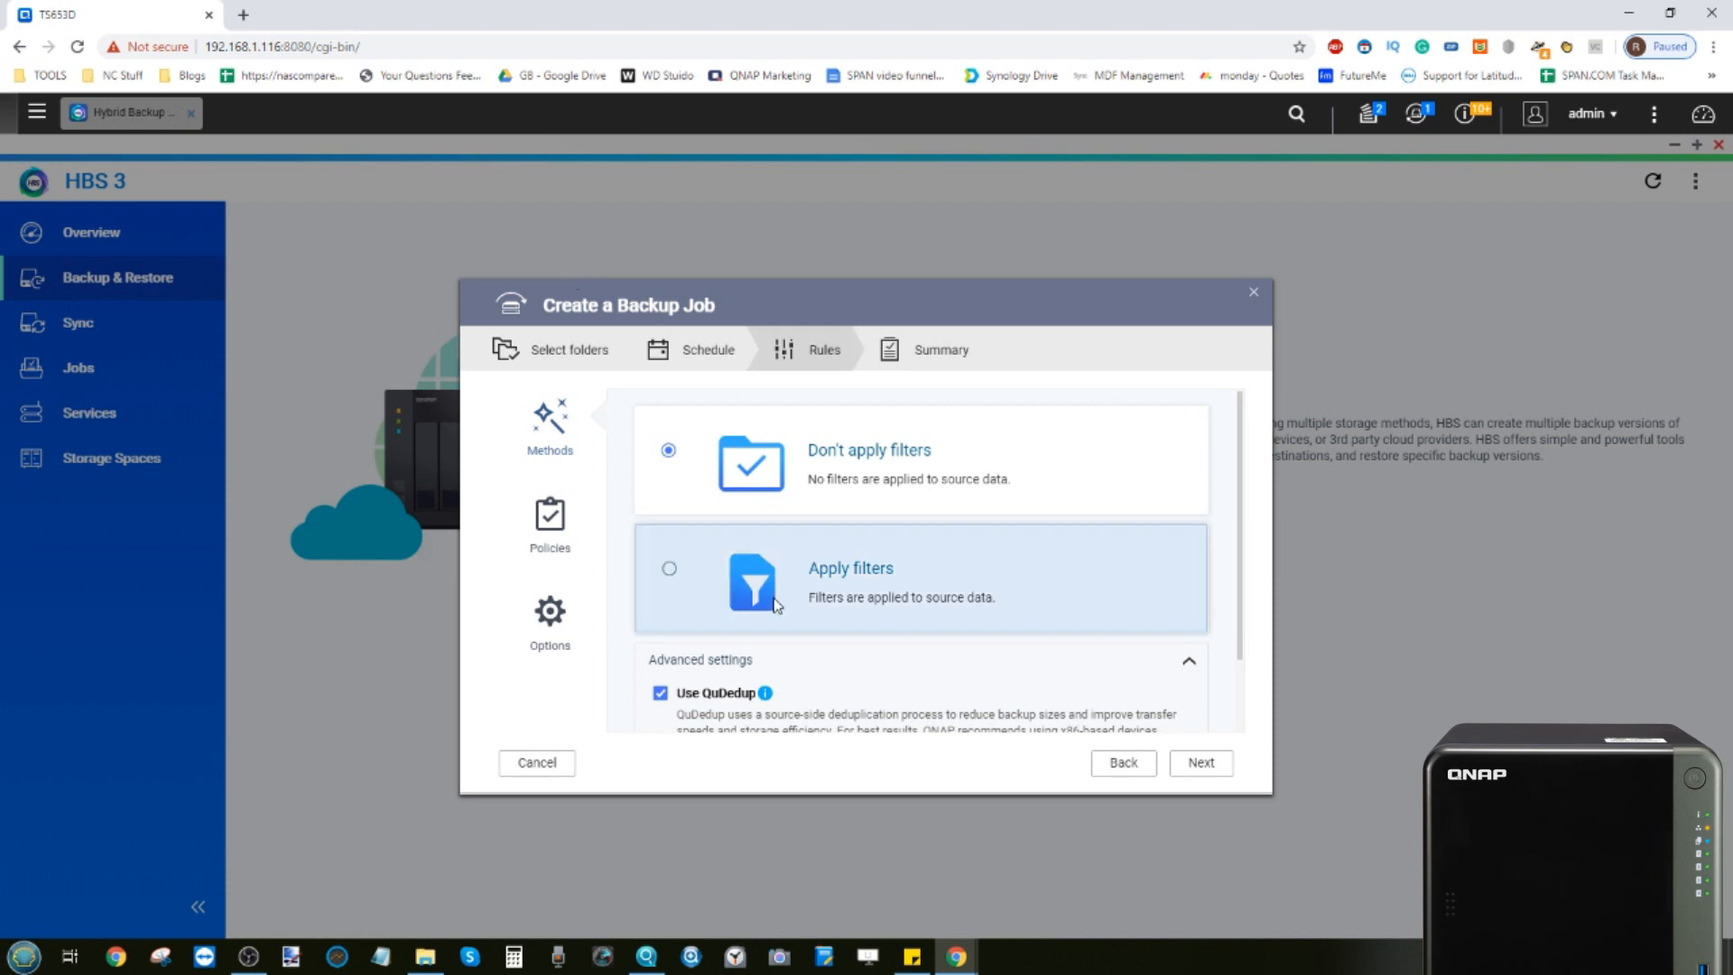
Try applying file filters and open the file filter criteria, confirming without setting any
left_click(671, 582)
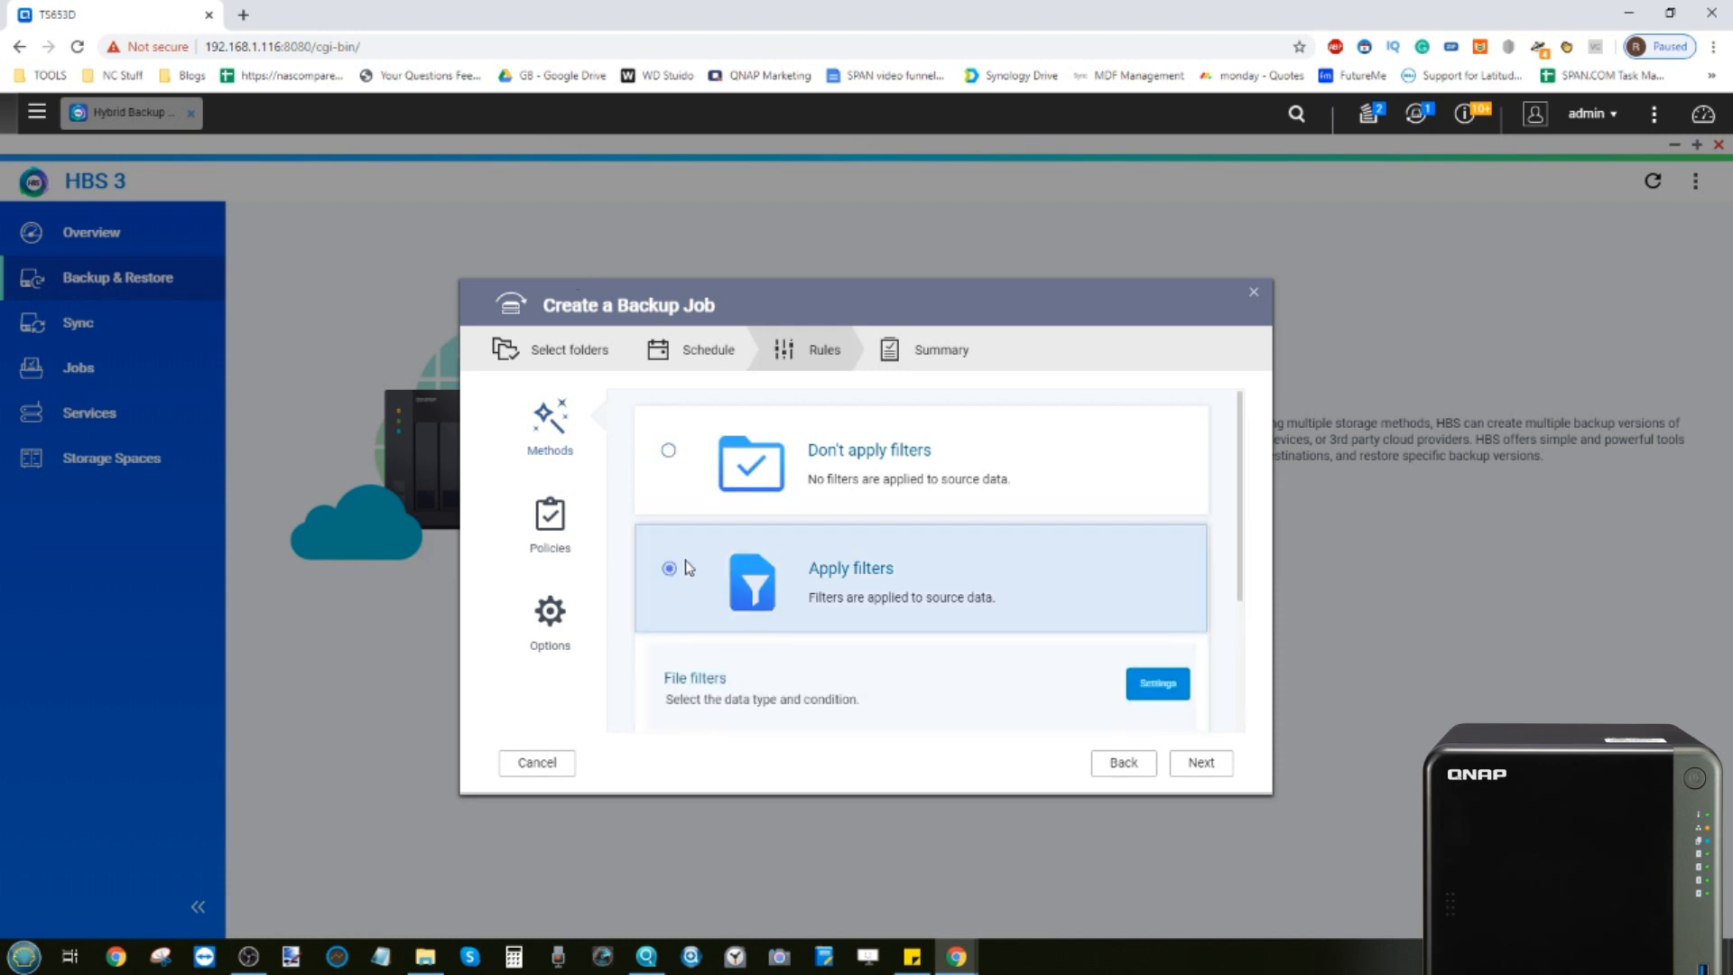
scroll(780, 577, "down", 2)
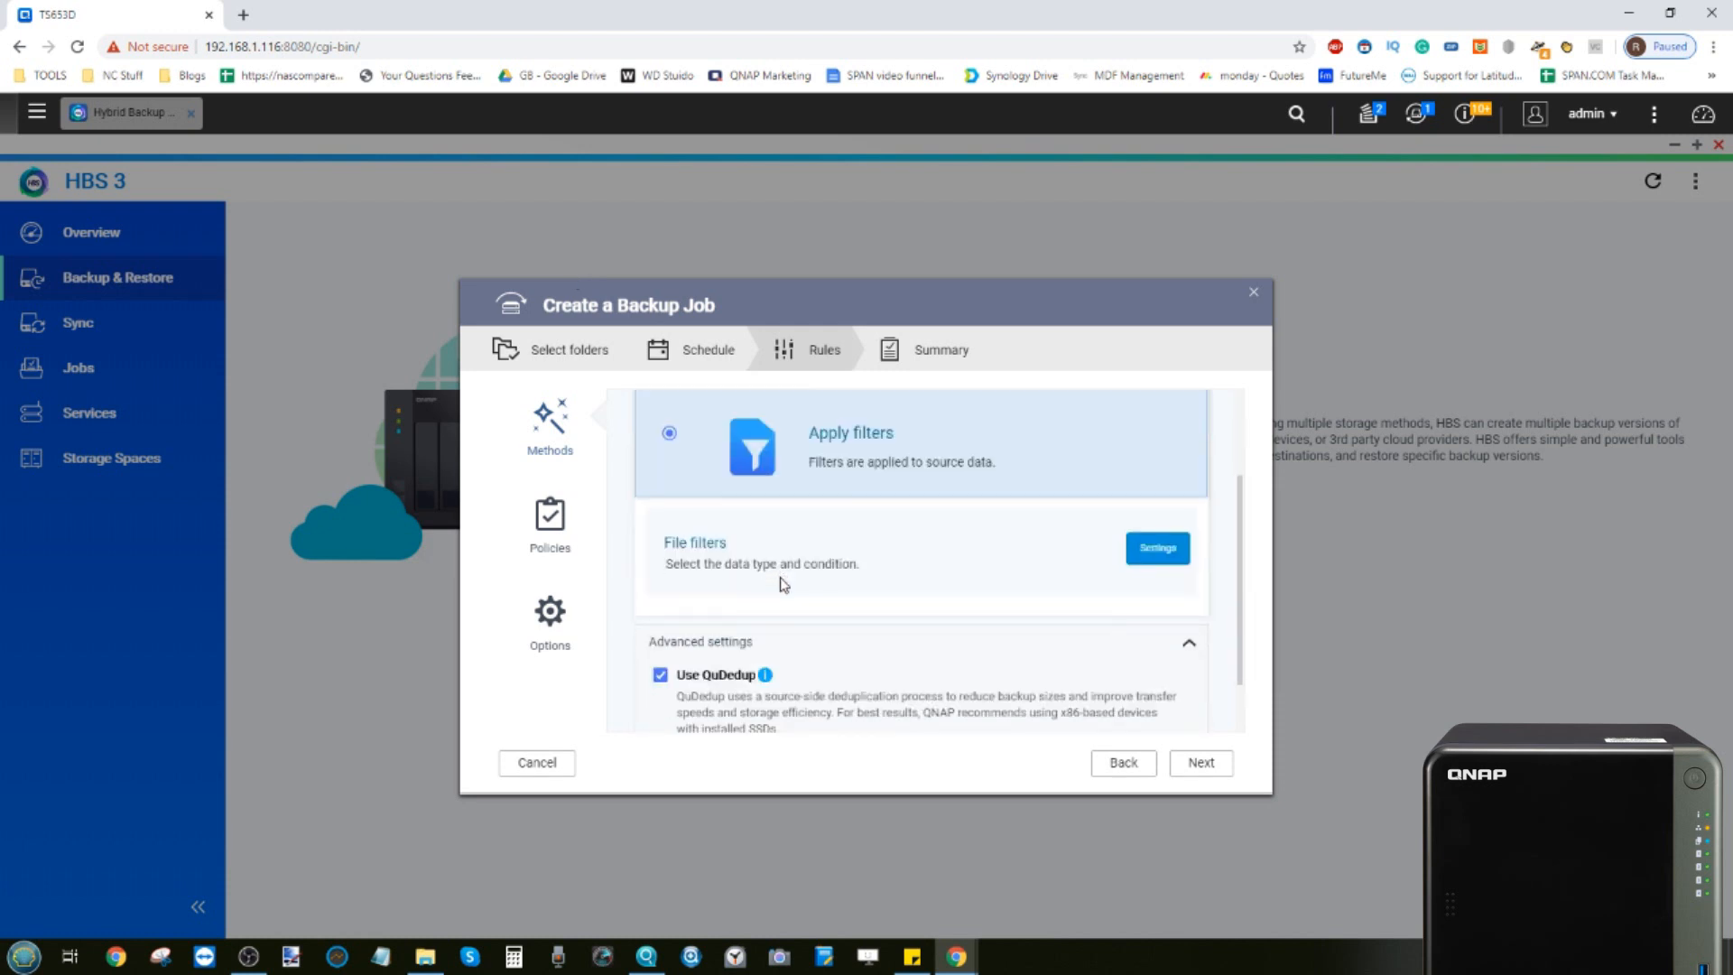
left_click(1158, 548)
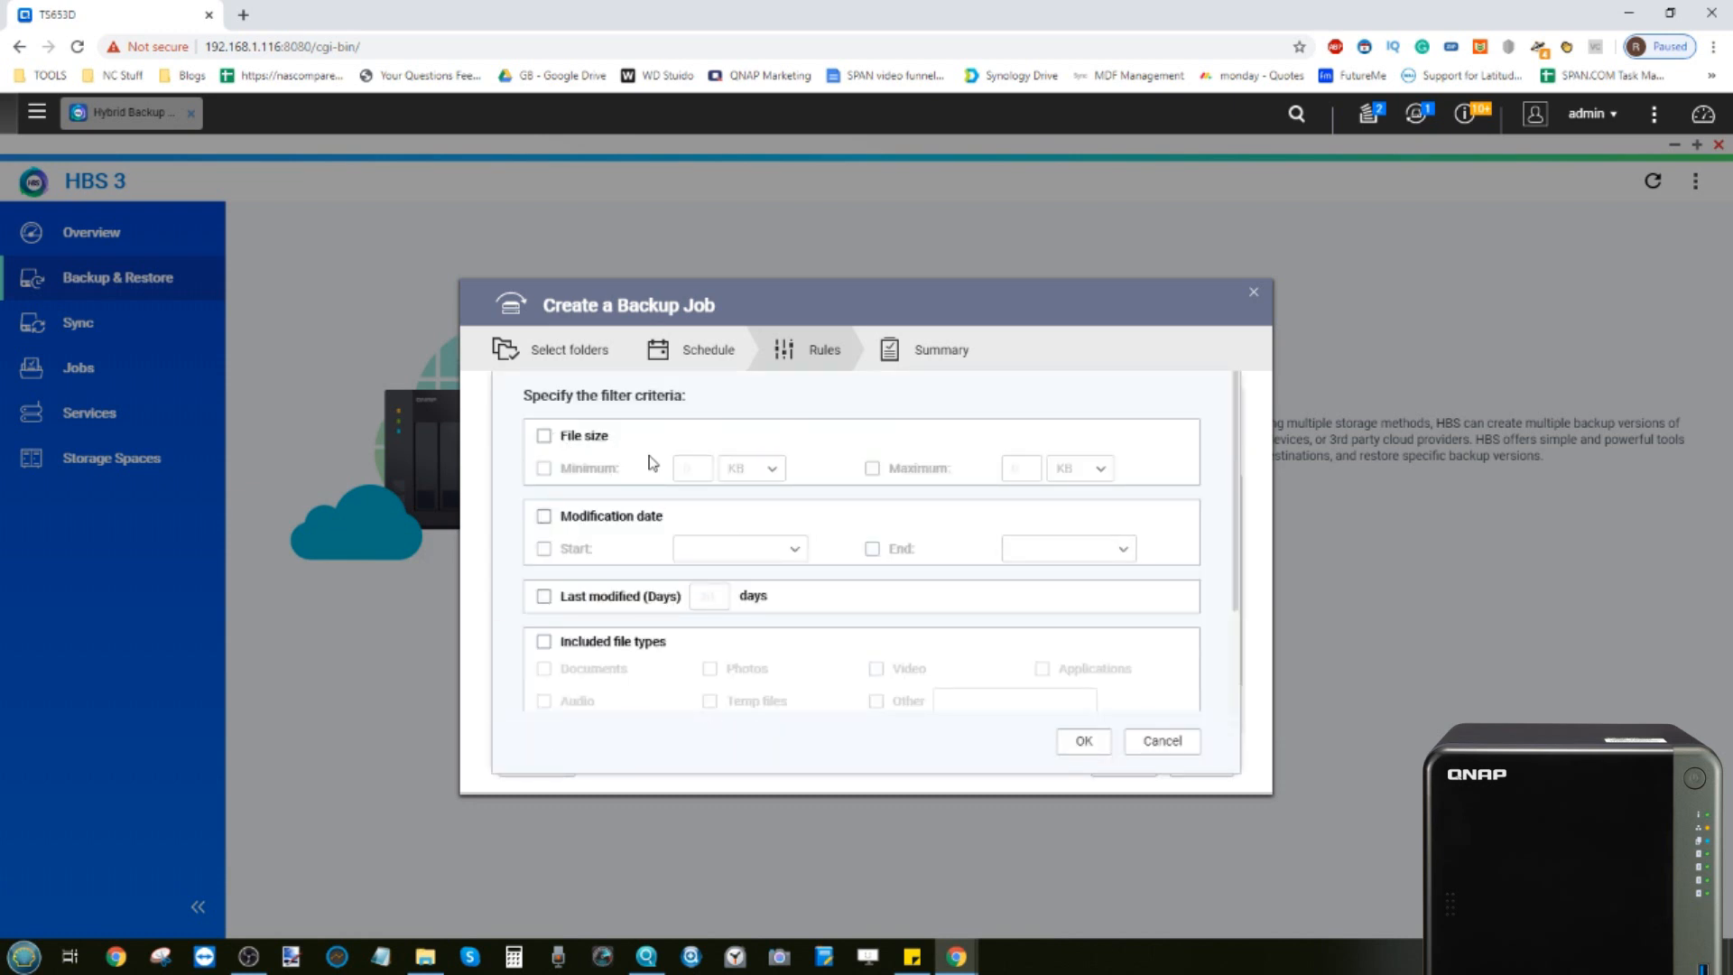
scroll(729, 477, "down", 1)
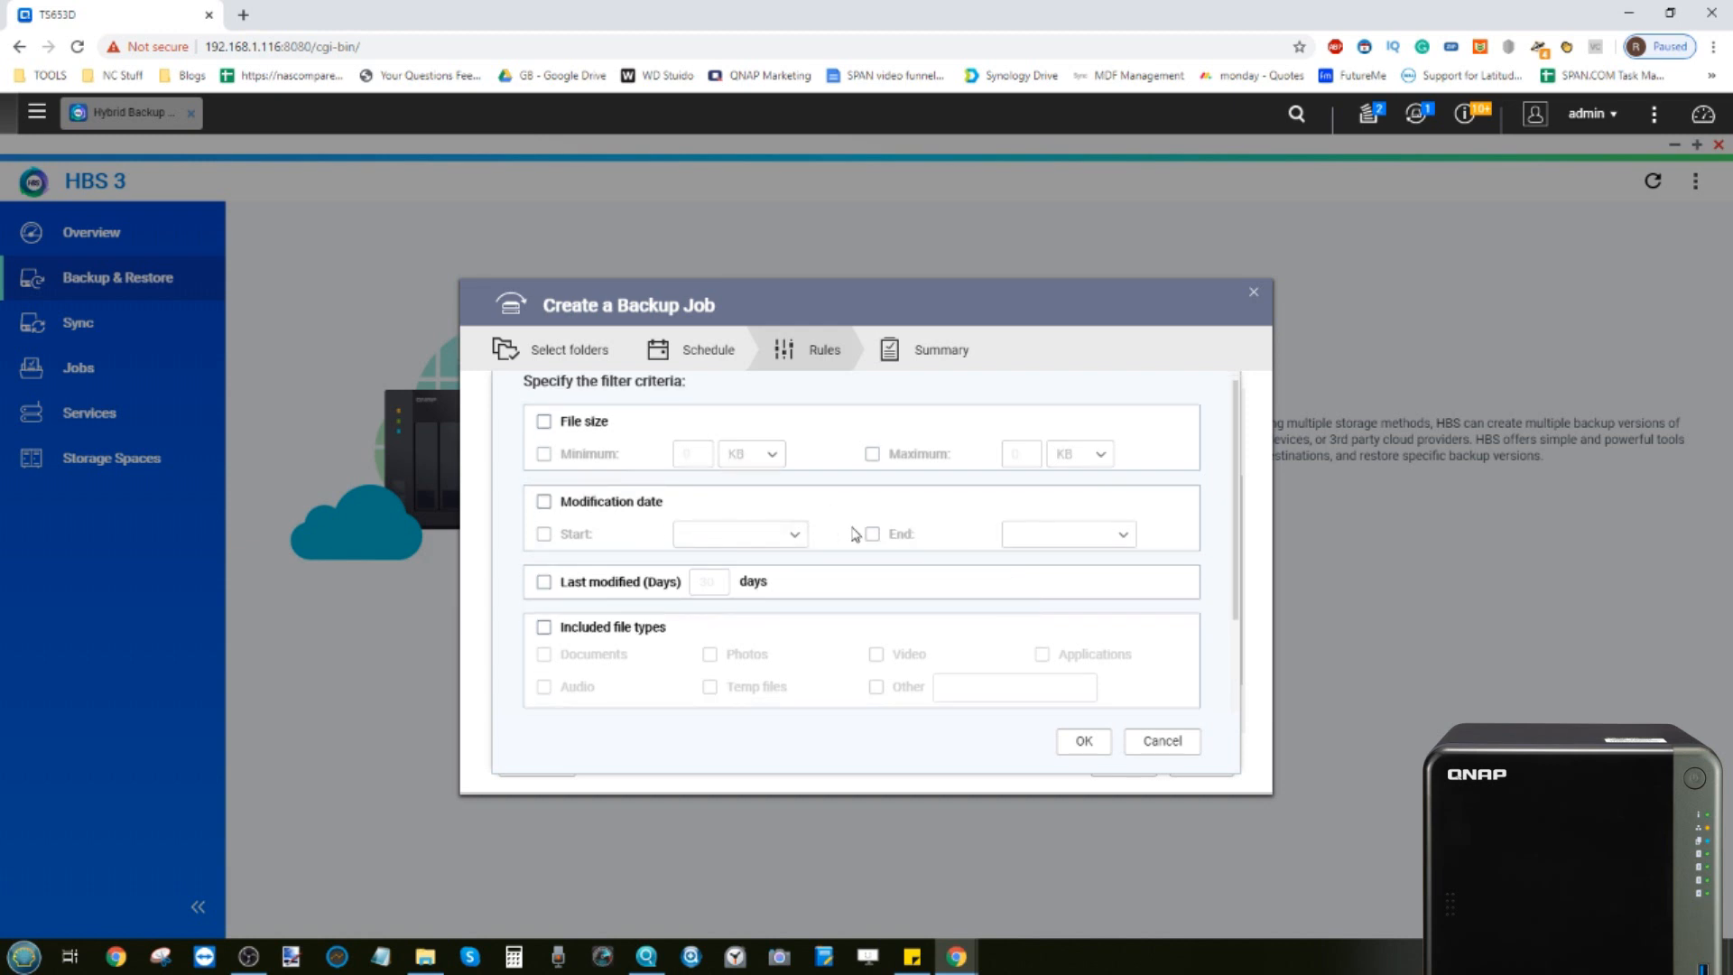
scroll(843, 533, "down", 2)
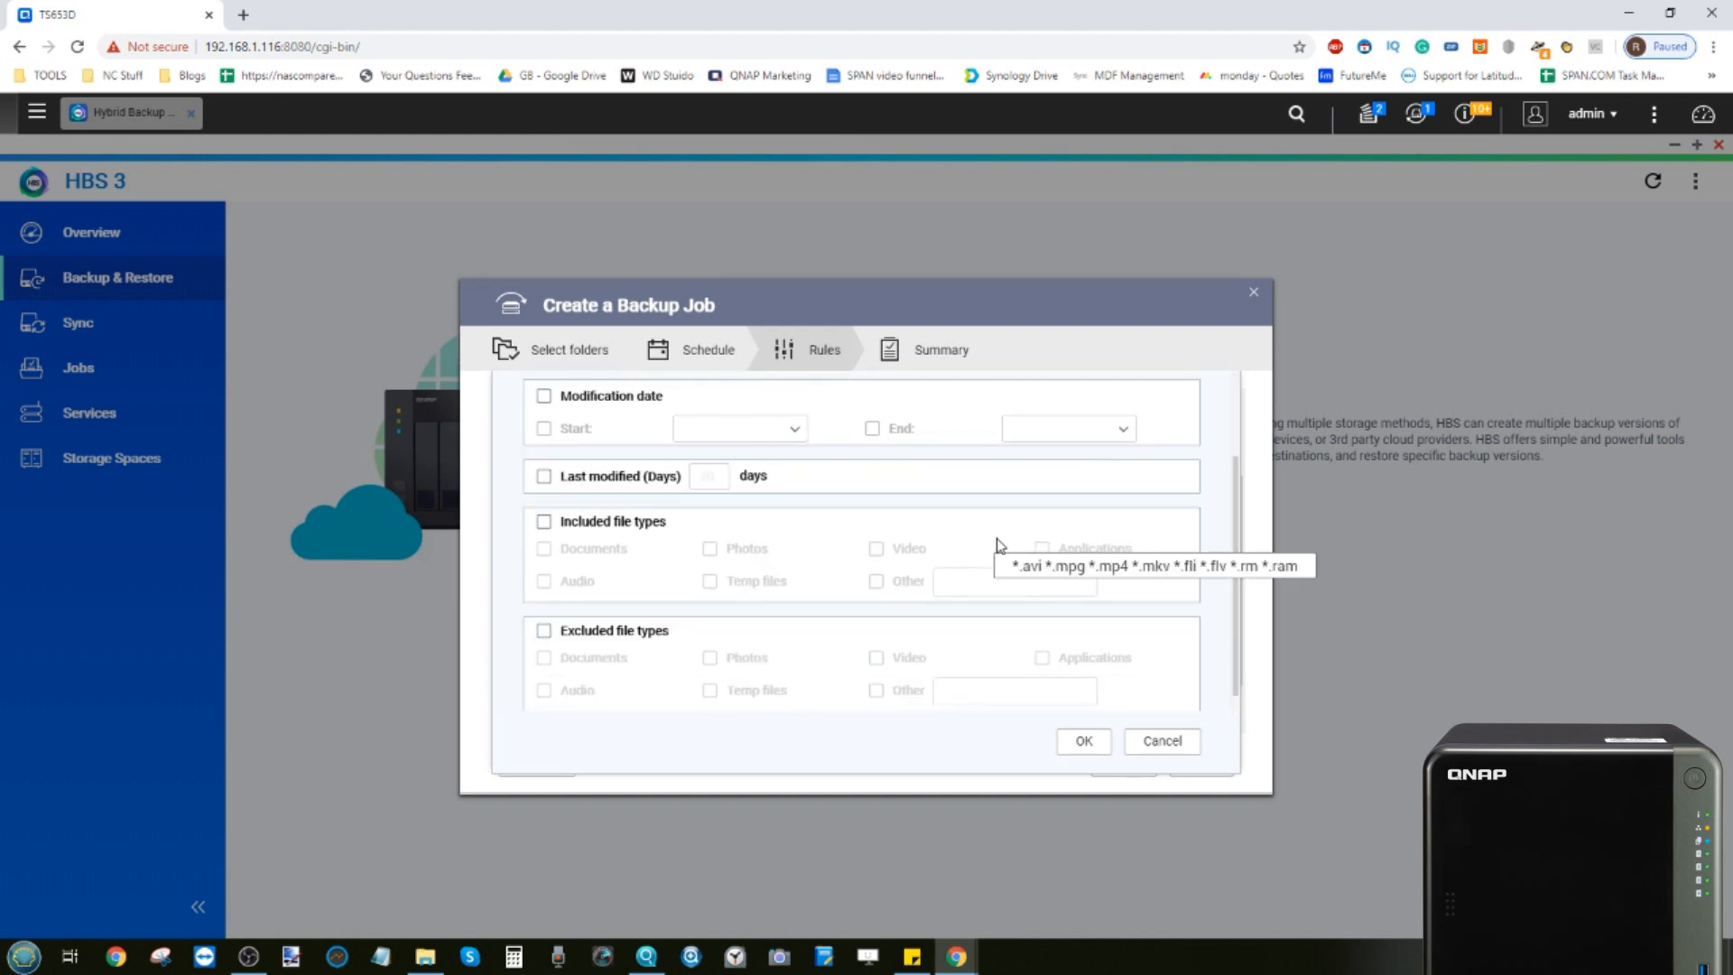
scroll(997, 547, "down", 1)
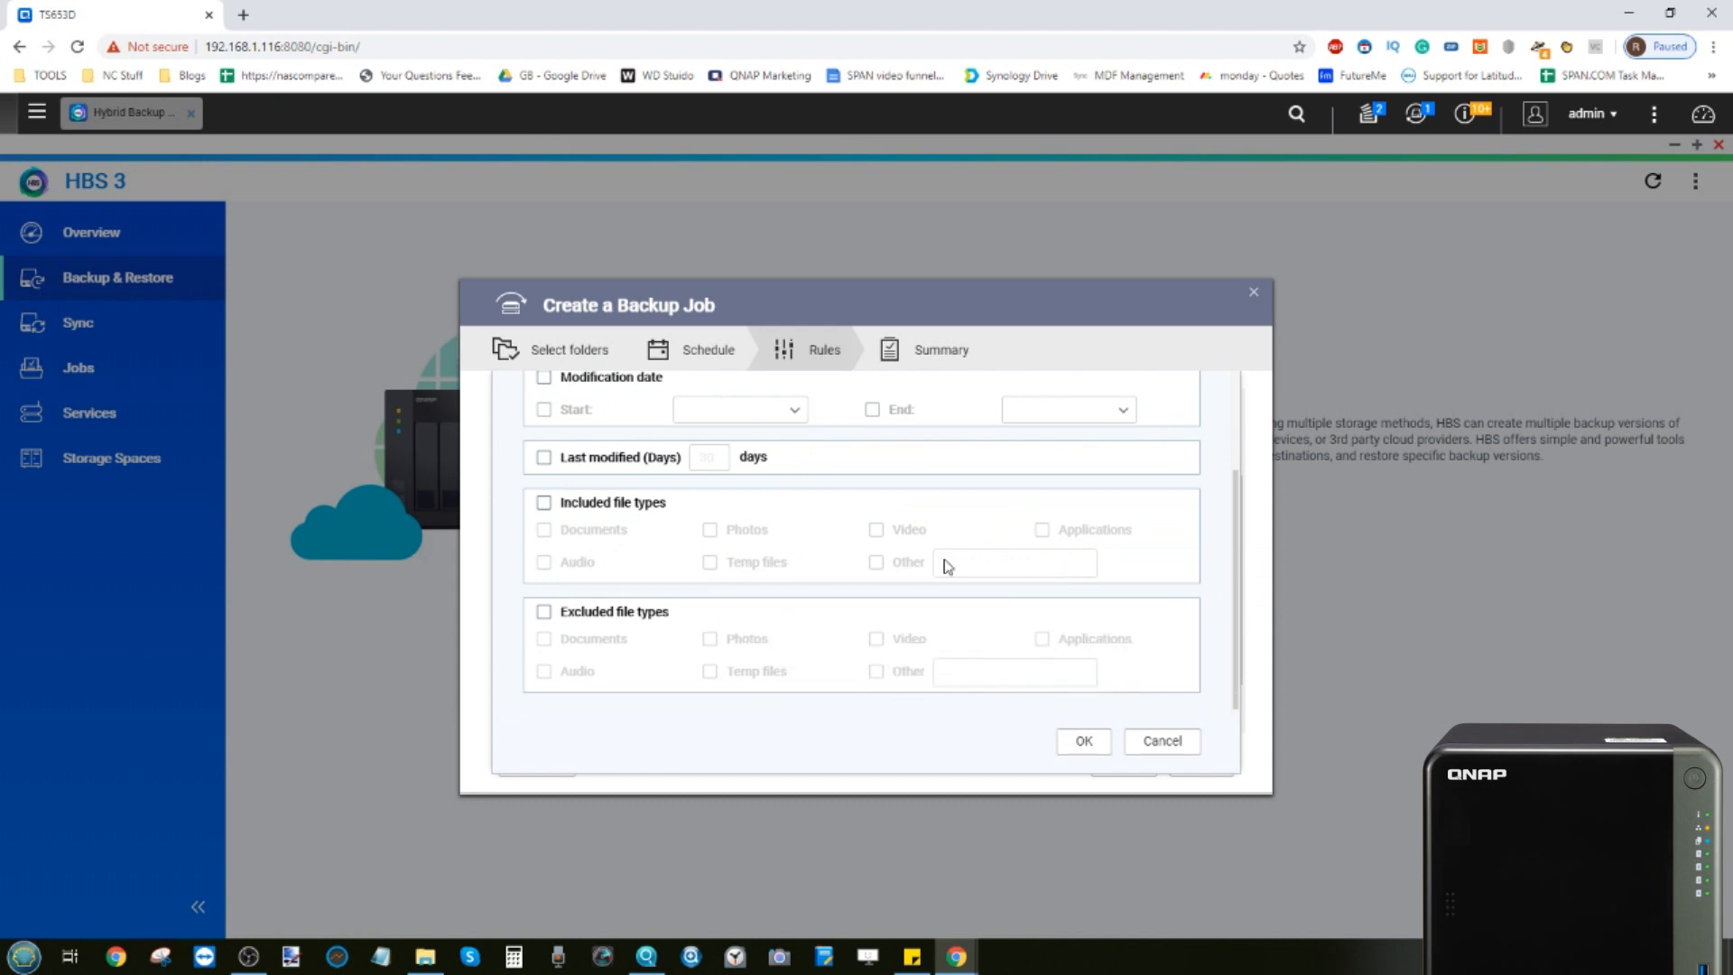
scroll(856, 546, "up", 2)
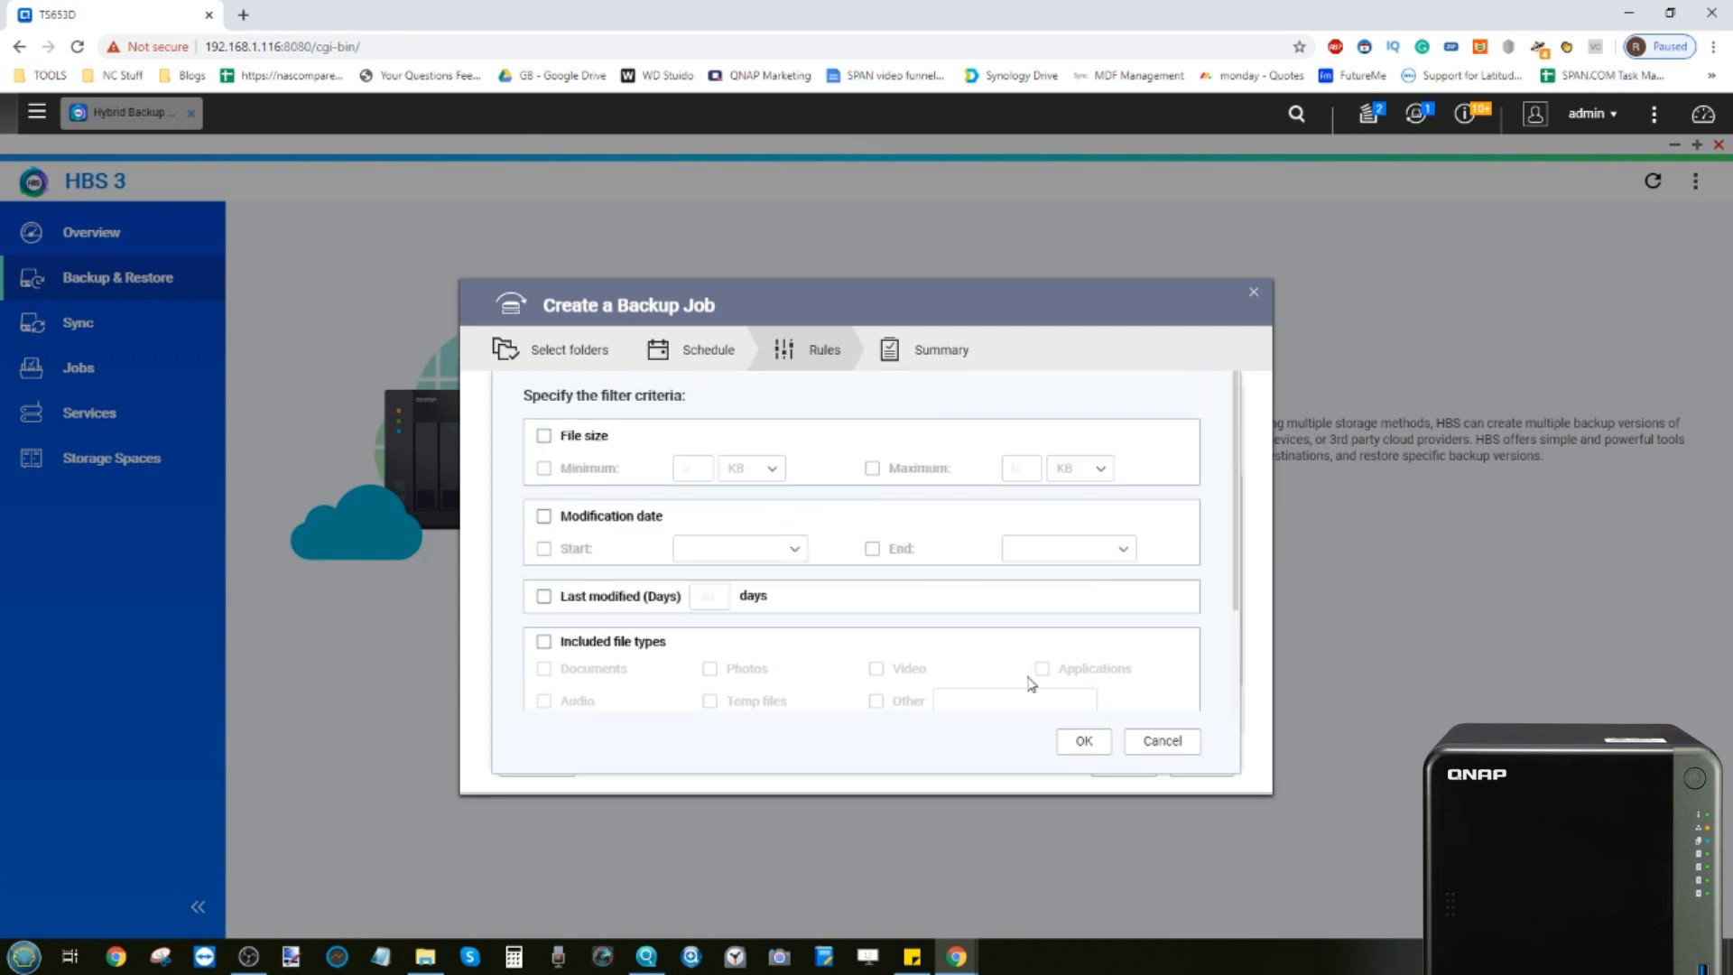
left_click(1085, 742)
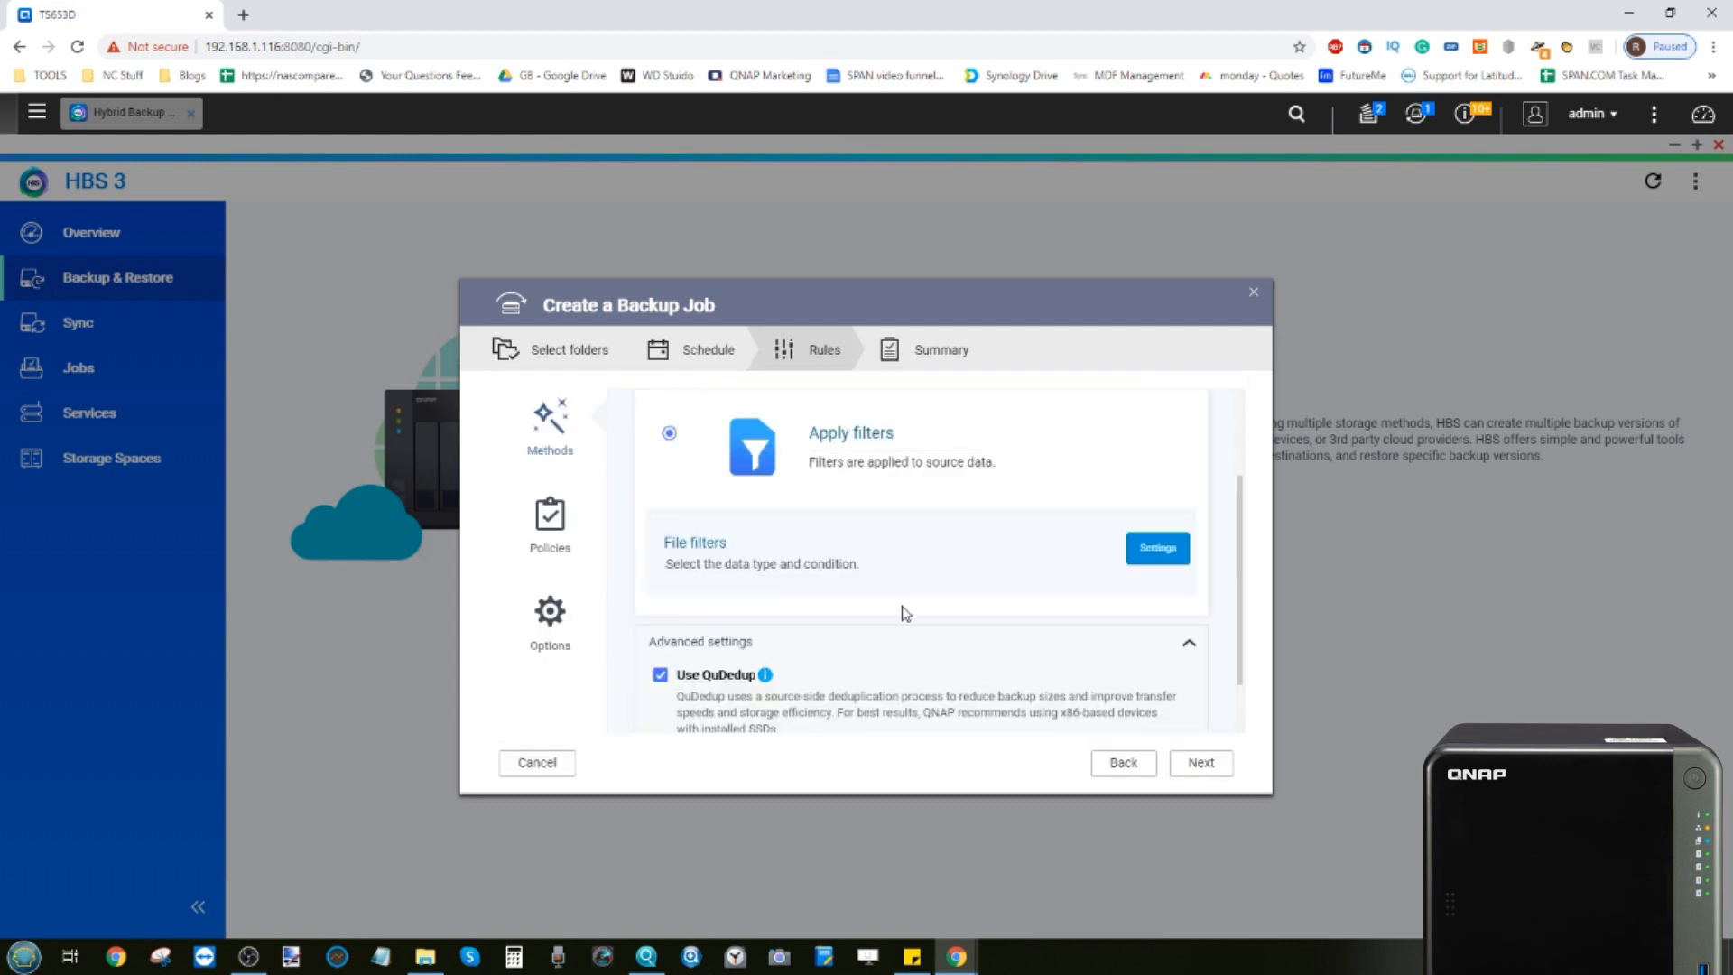
Revert to Don't apply filters and review the job policy settings
scroll(903, 609, "up", 3)
left_click(668, 451)
scroll(686, 469, "down", 1)
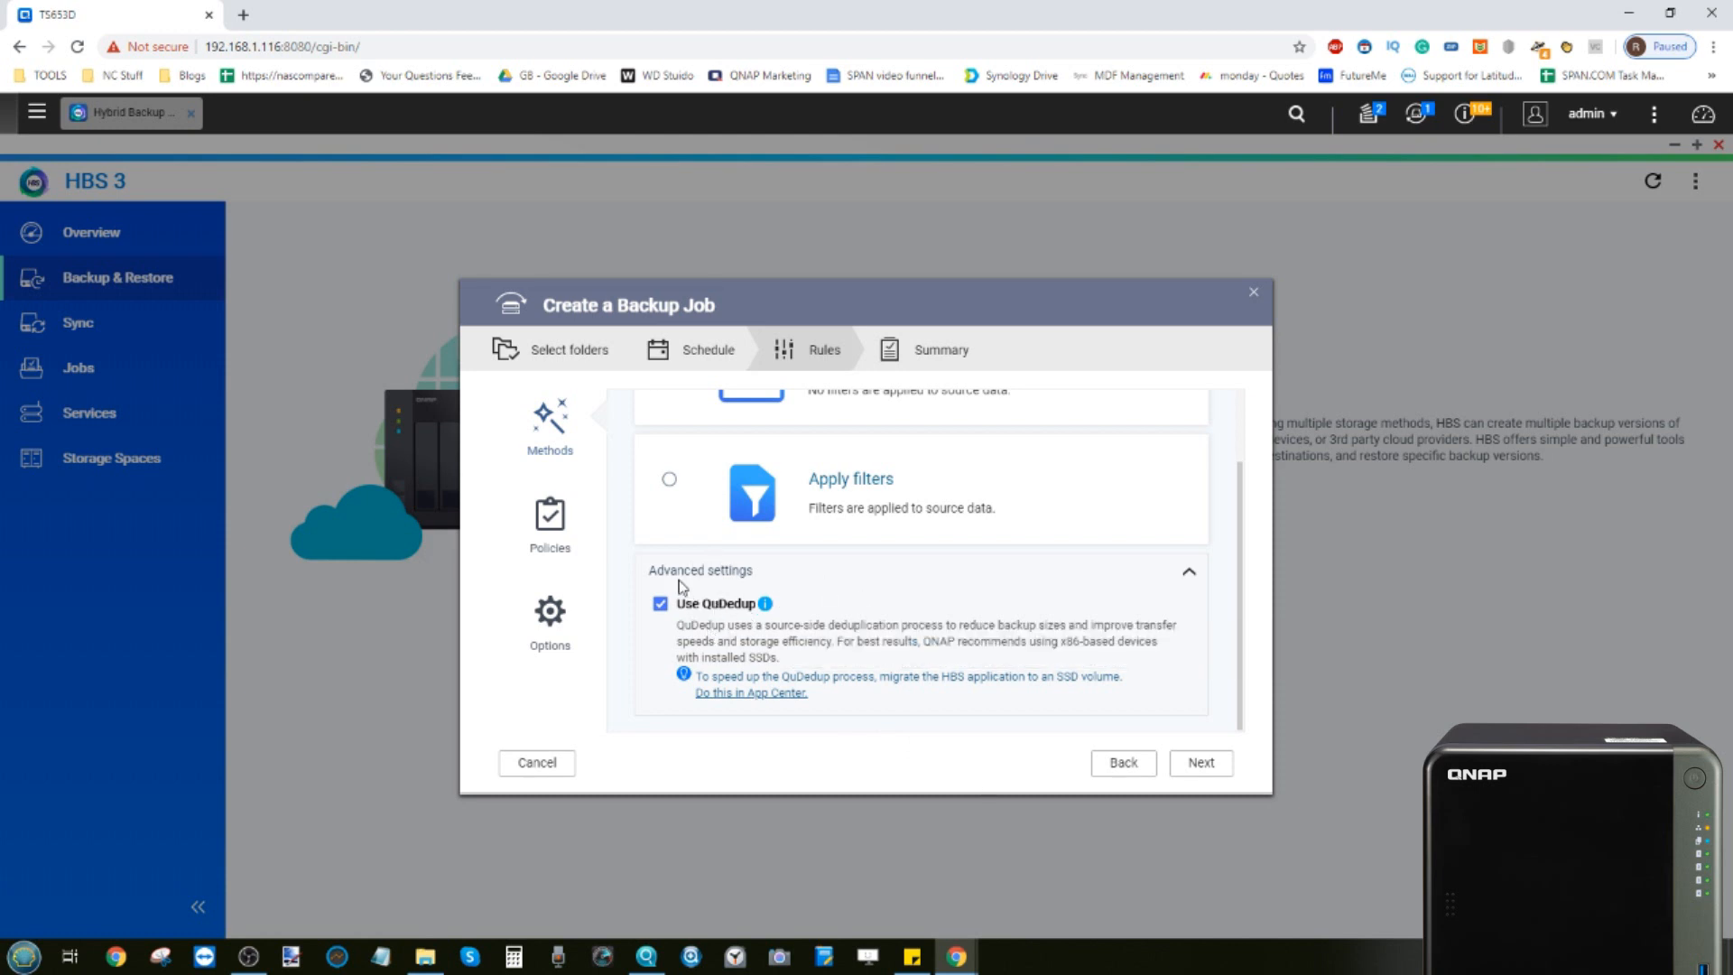
left_click(559, 528)
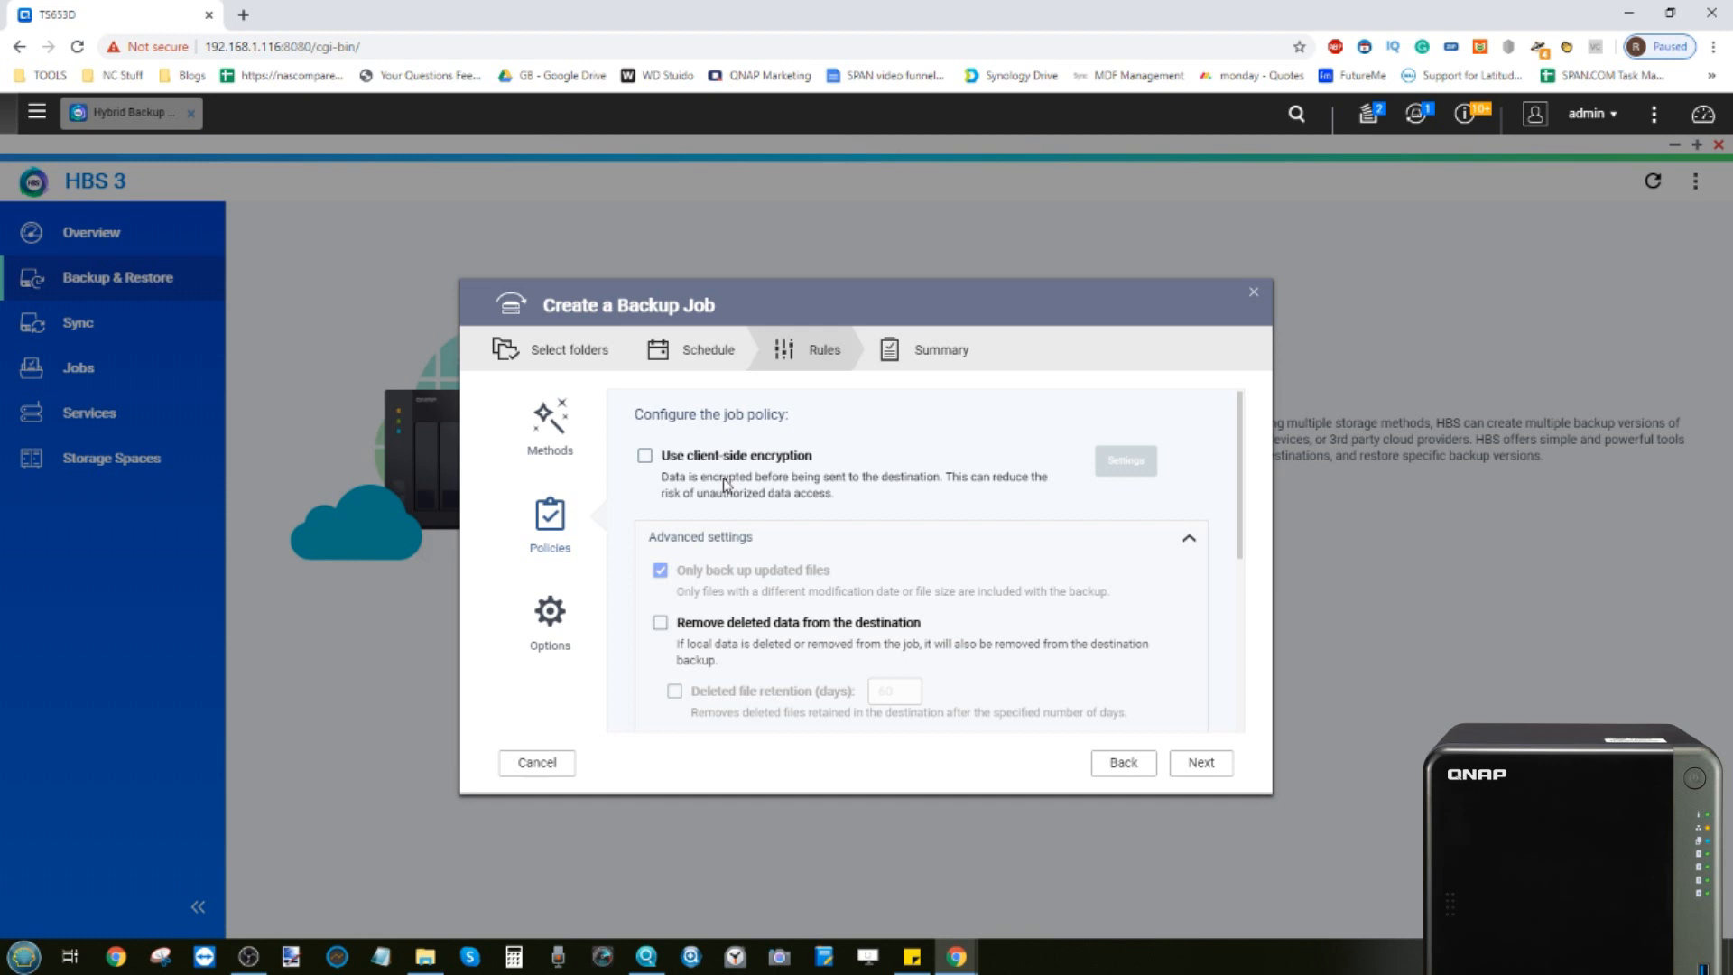
scroll(725, 485, "down", 2)
scroll(725, 485, "up", 2)
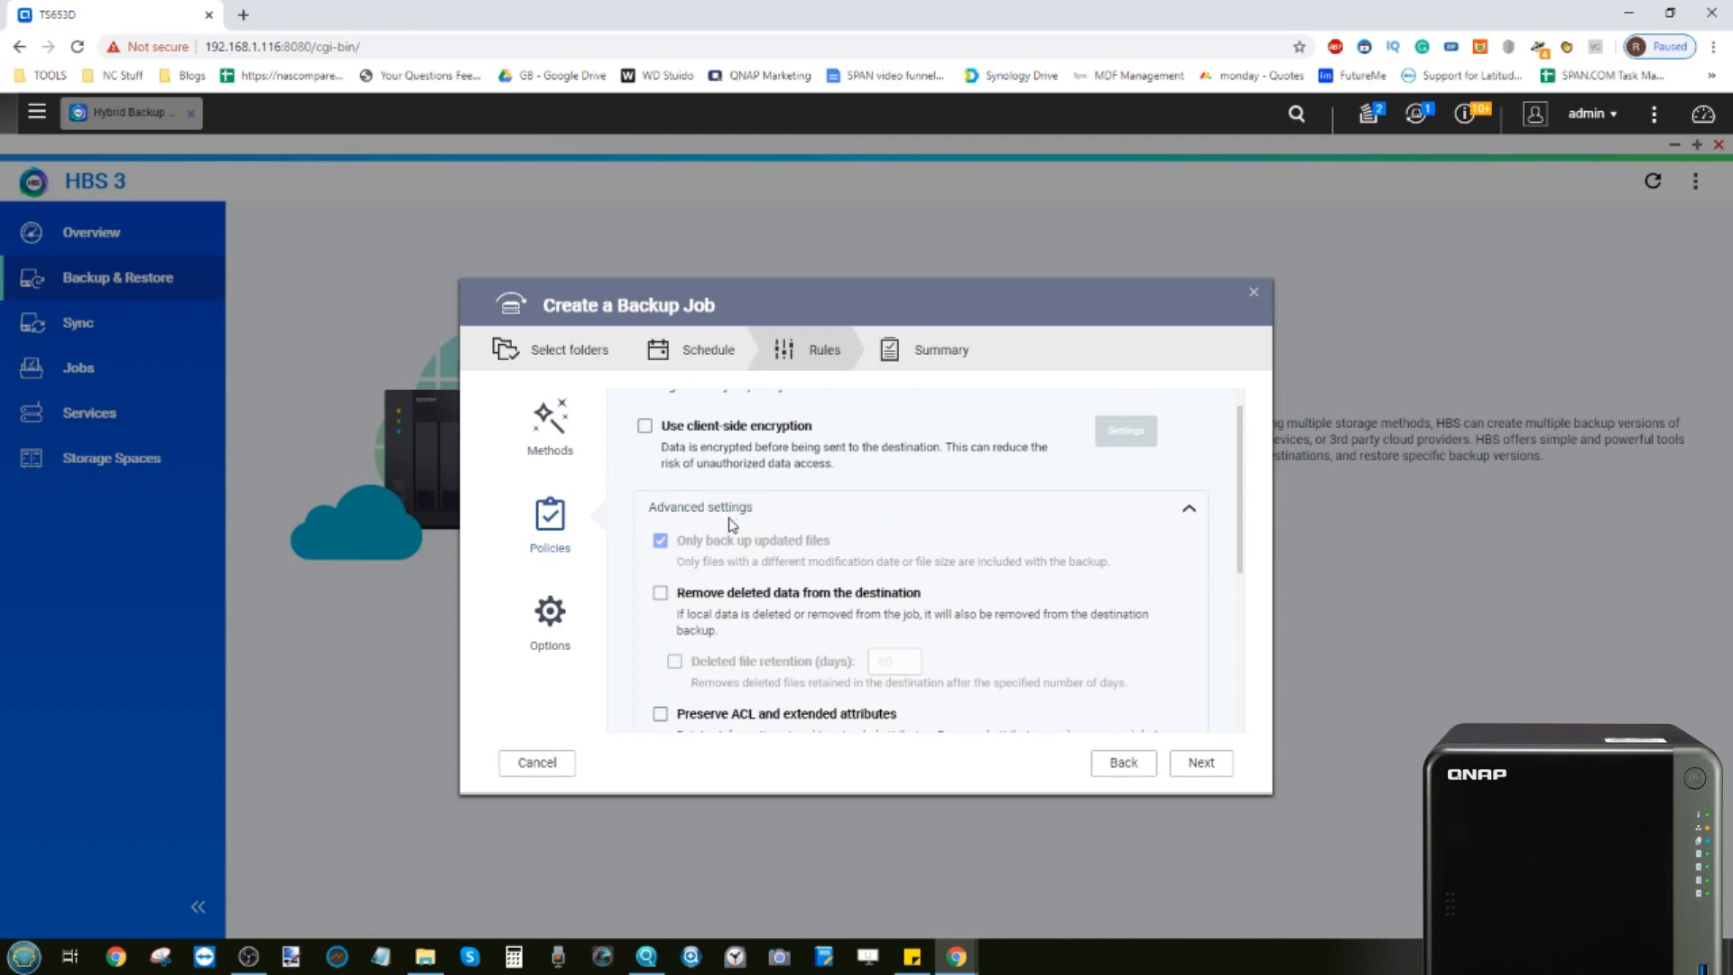
scroll(733, 521, "down", 3)
scroll(733, 526, "down", 1)
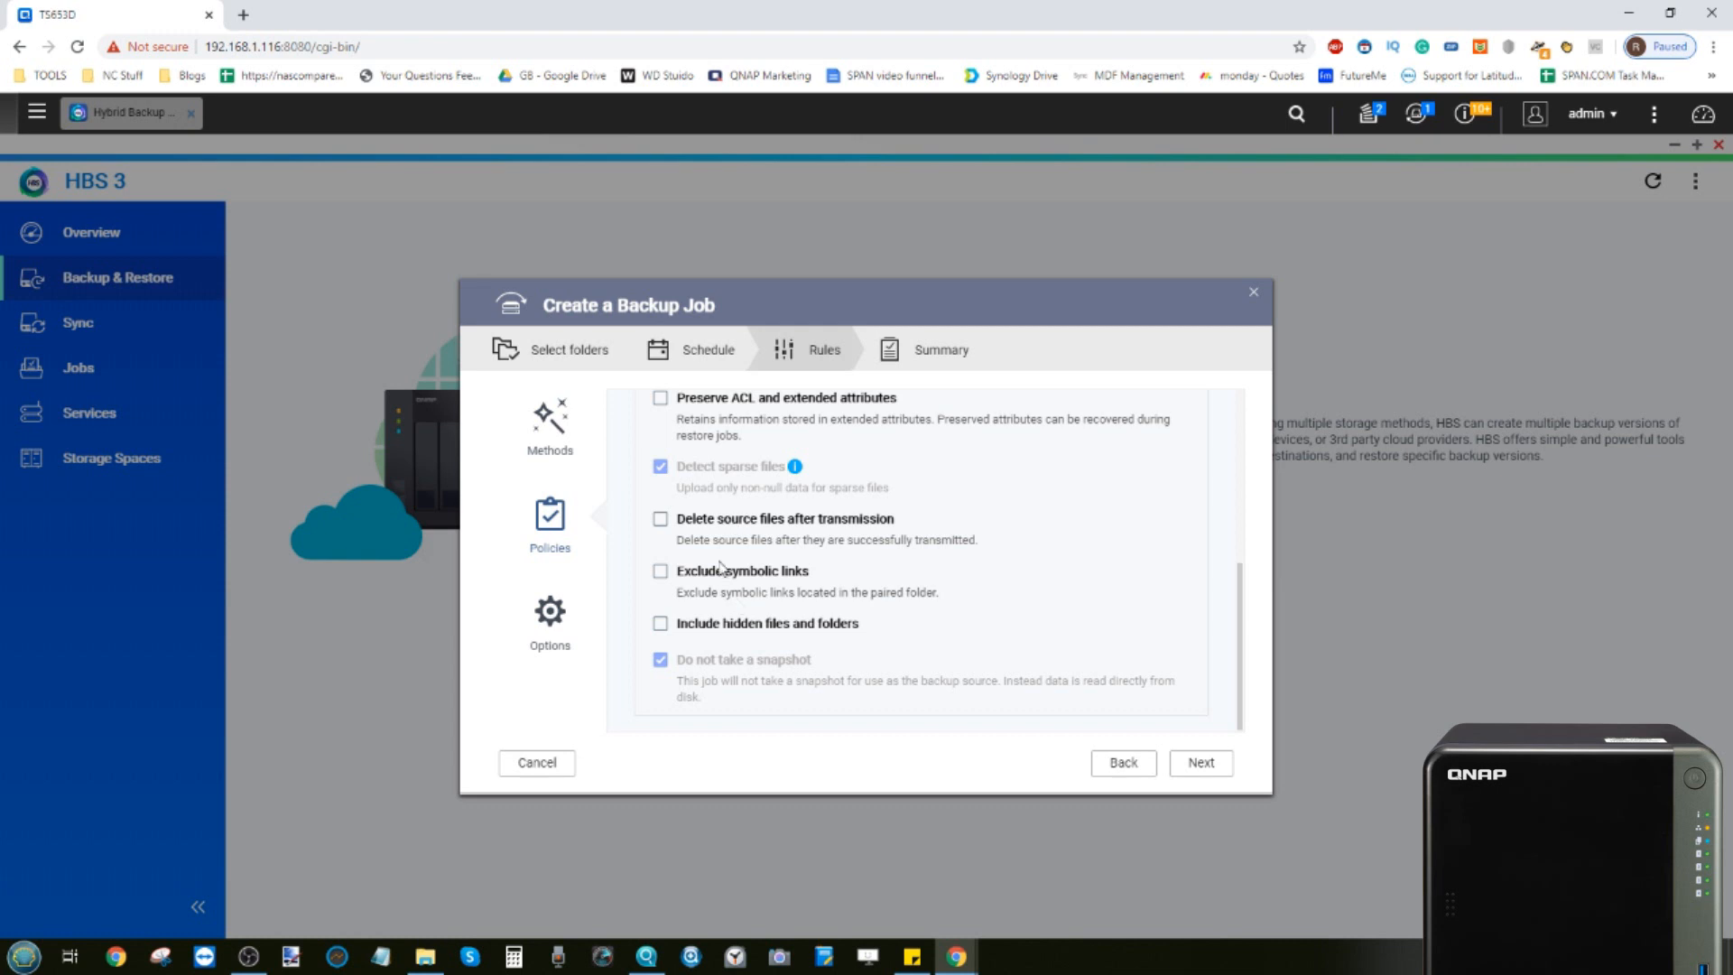
Review the job's logging, notification and error-handling options, then create the backup job
left_click(543, 611)
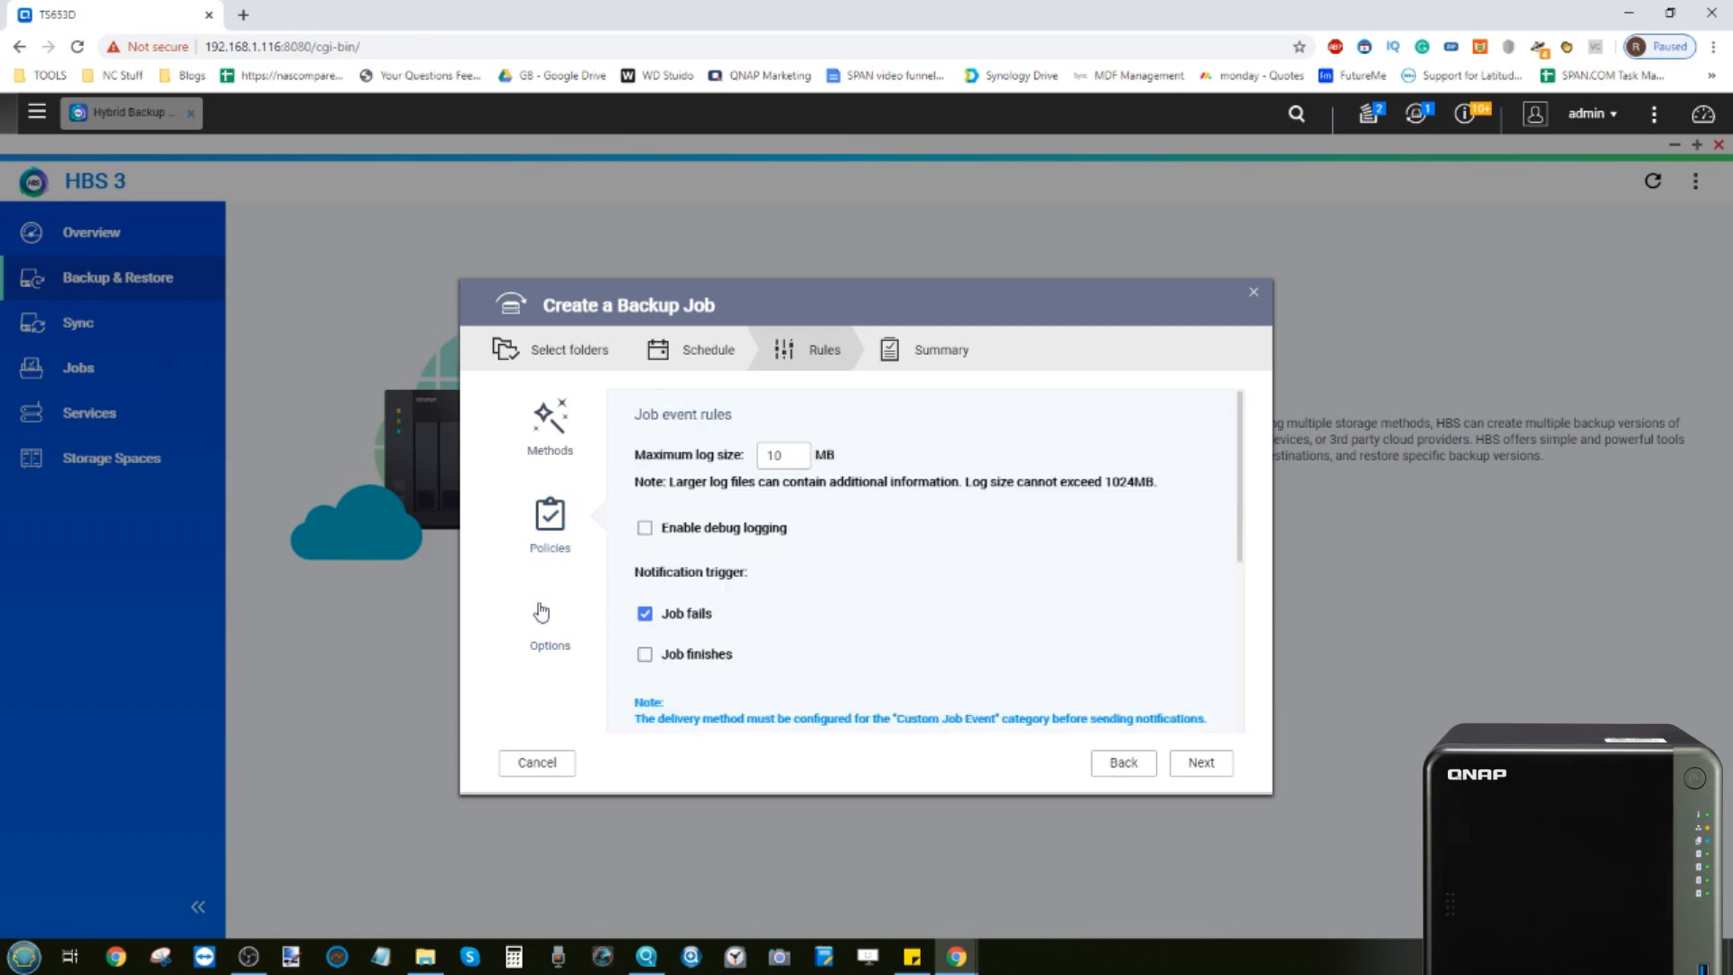
scroll(785, 549, "down", 1)
scroll(784, 549, "up", 1)
scroll(823, 453, "down", 2)
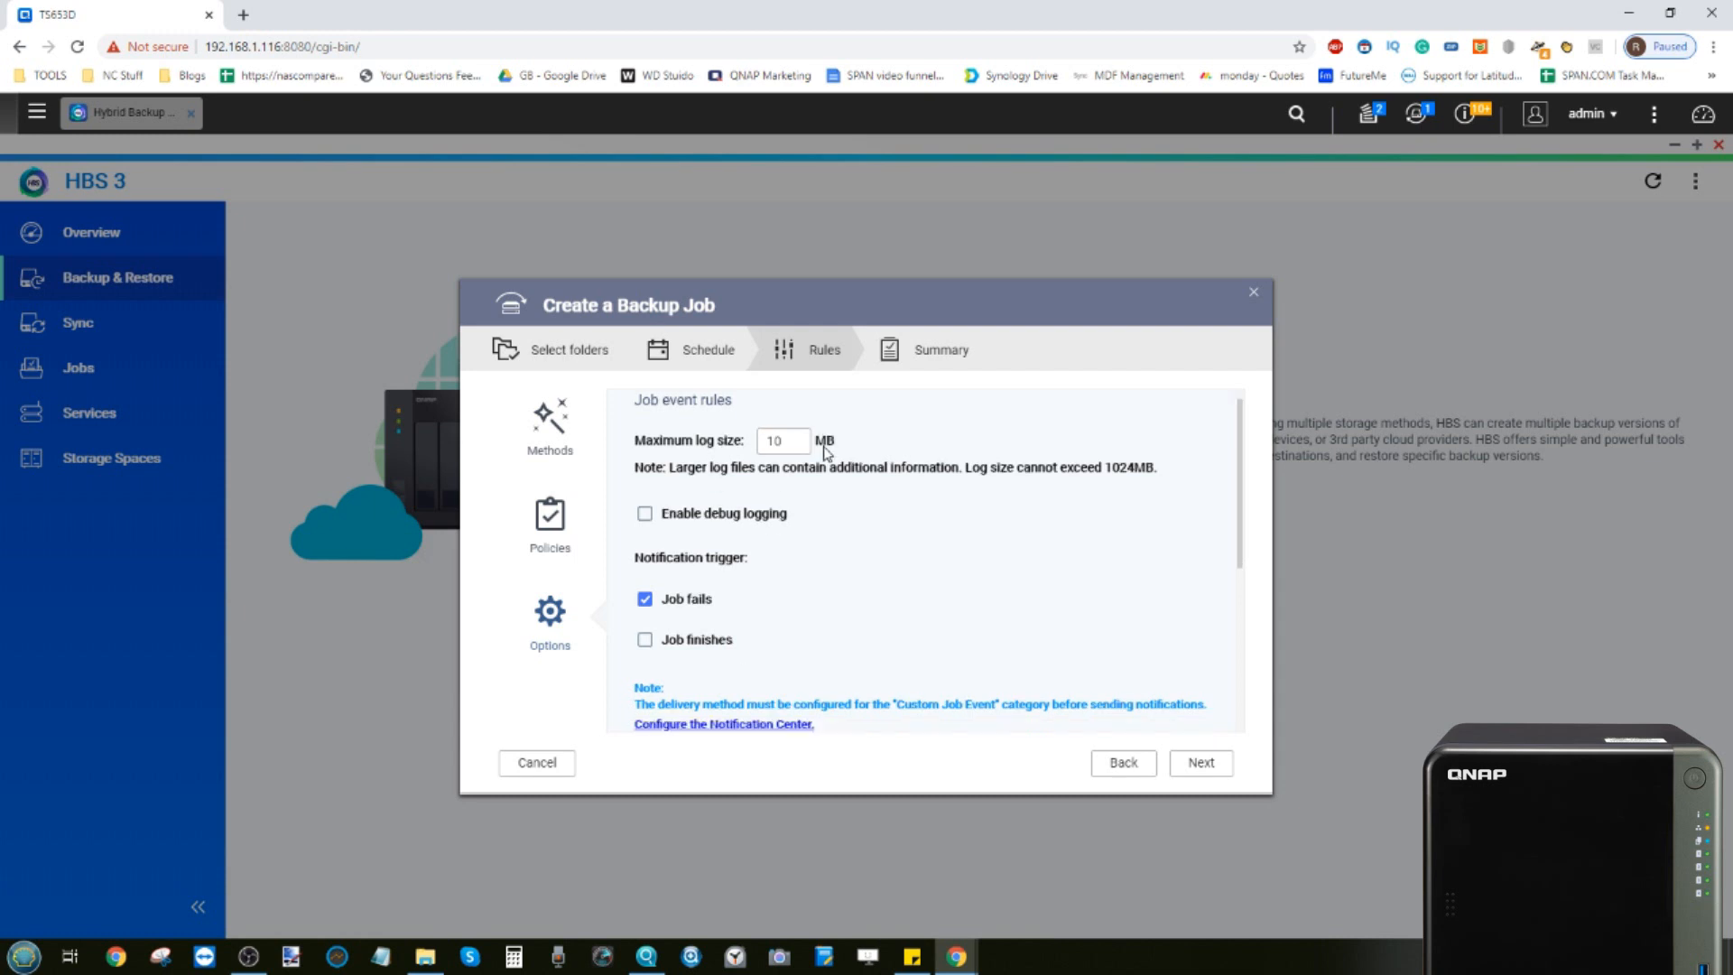
scroll(823, 453, "down", 2)
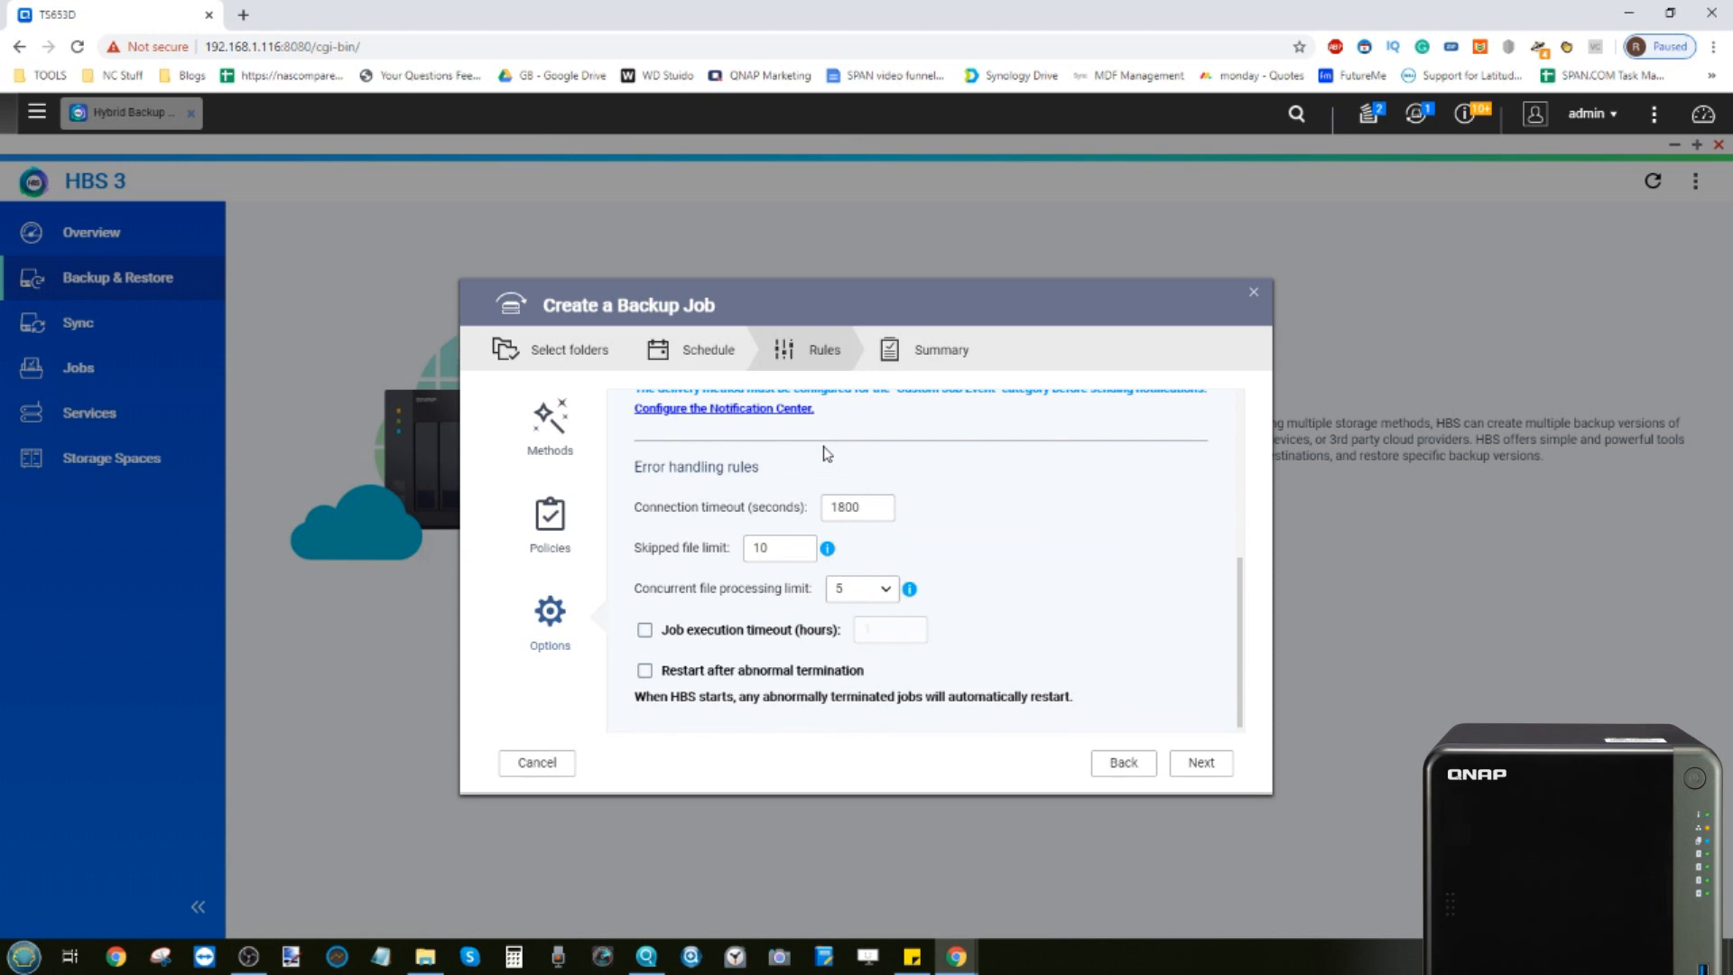
scroll(823, 454, "down", 1)
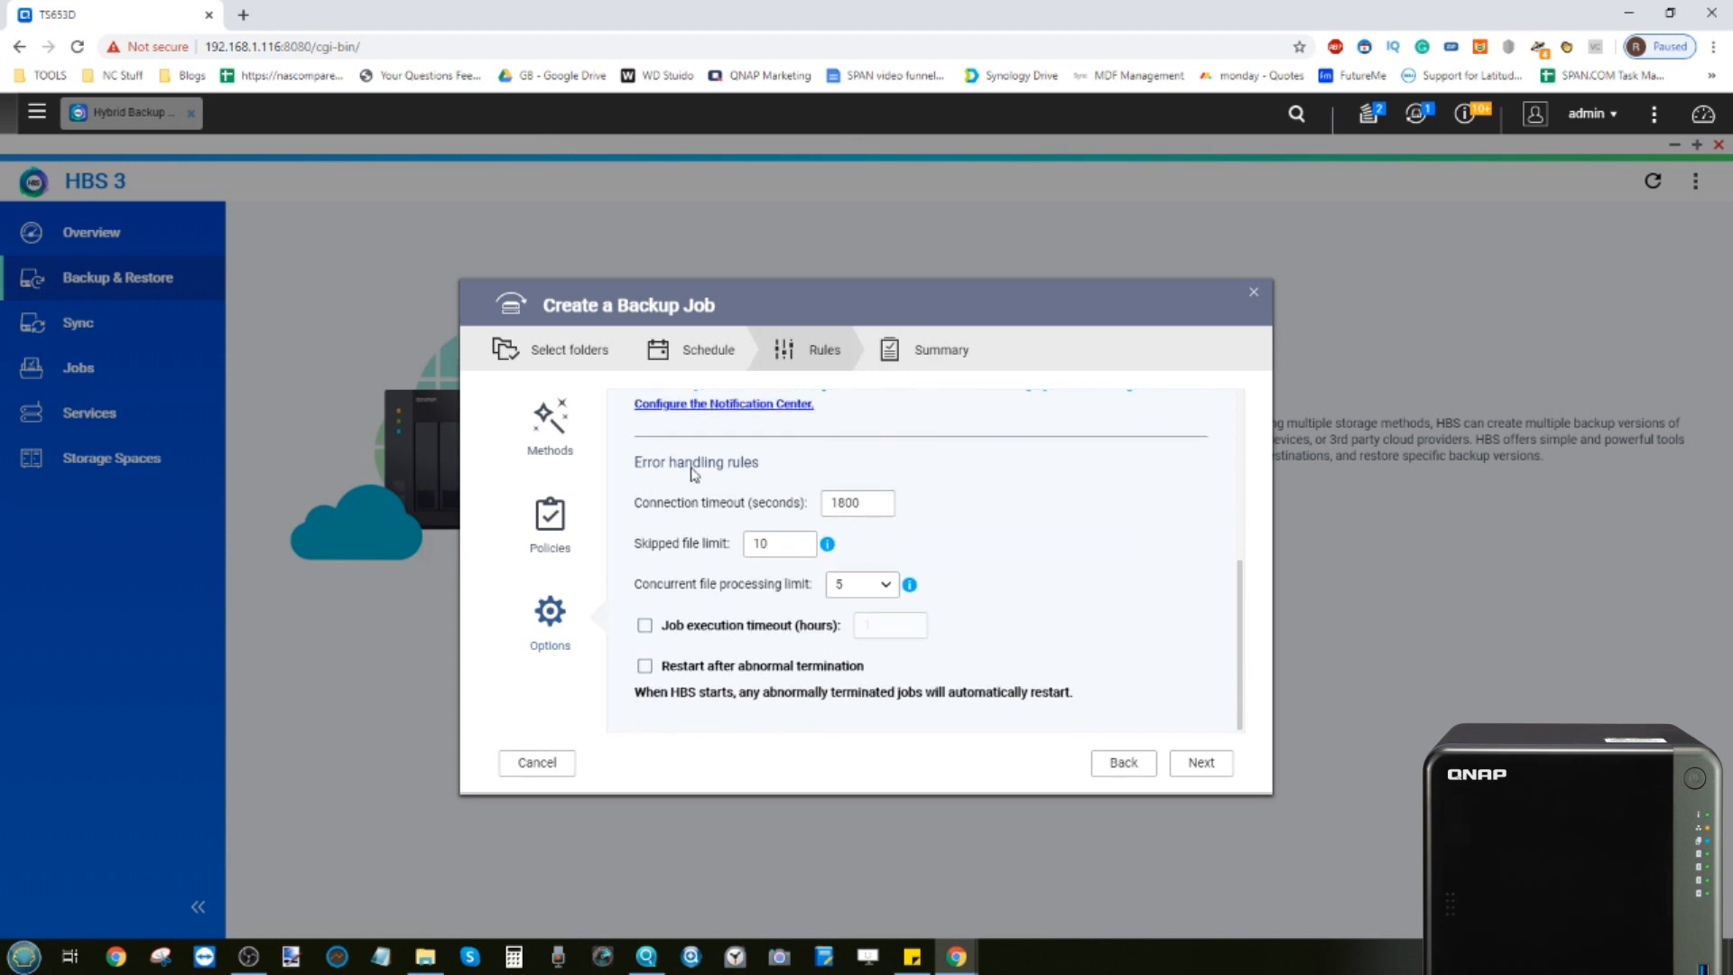
scroll(744, 542, "up", 5)
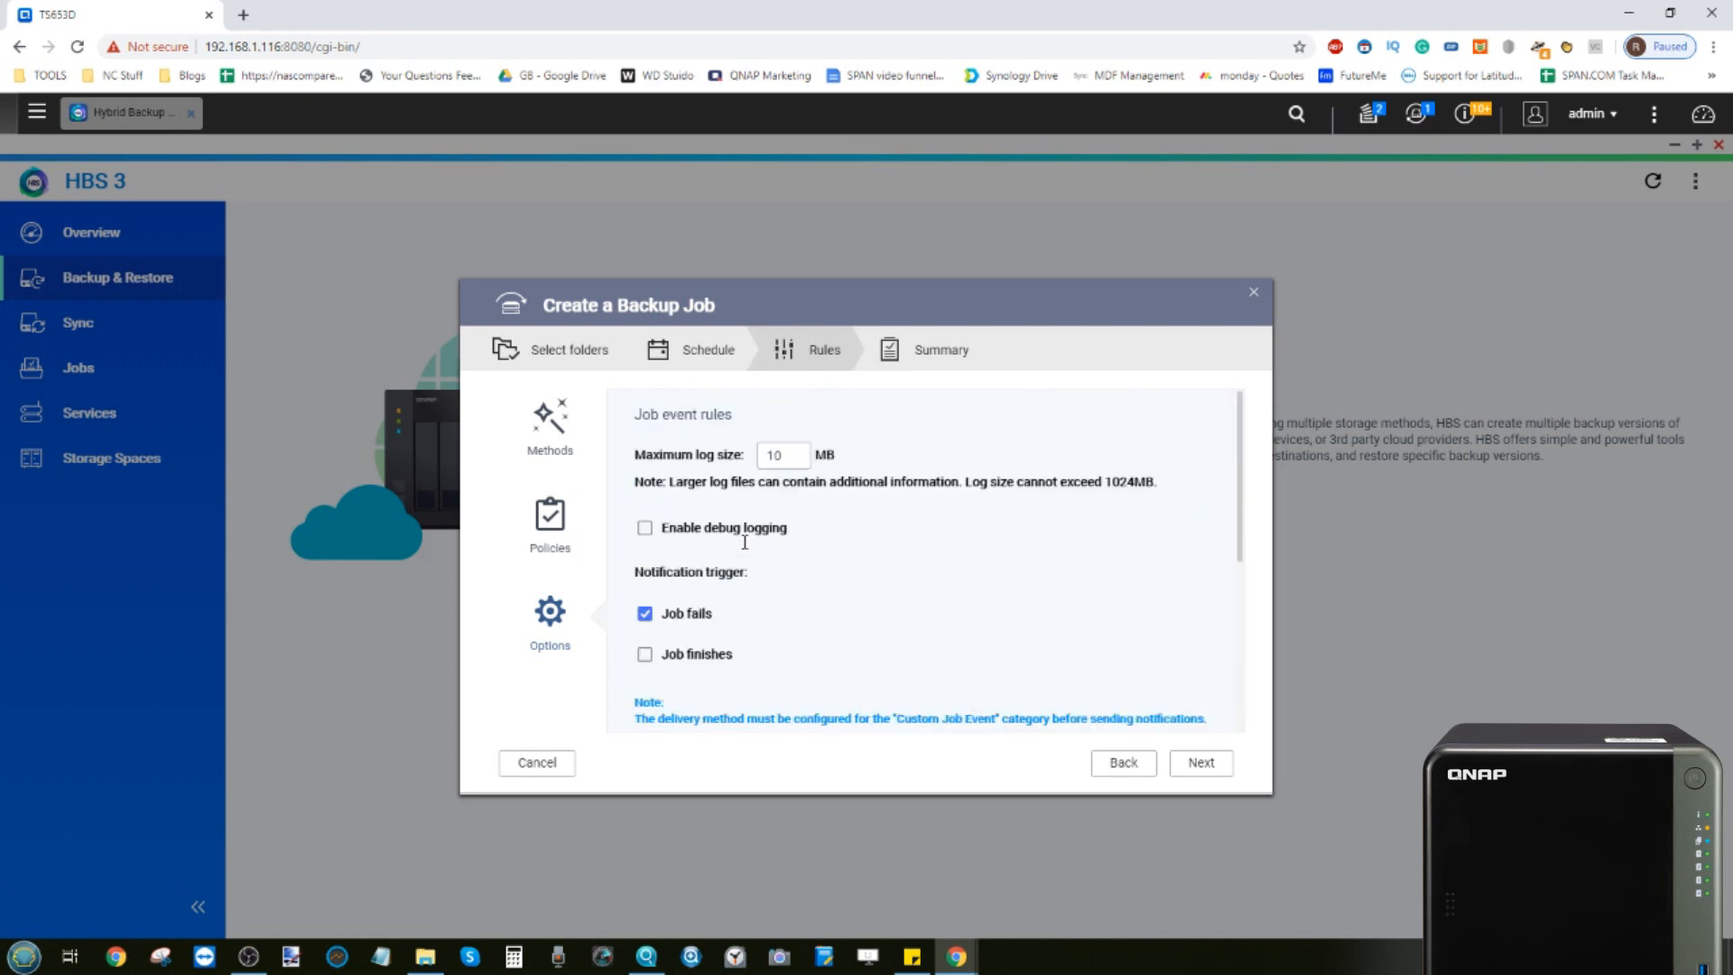
left_click(1201, 764)
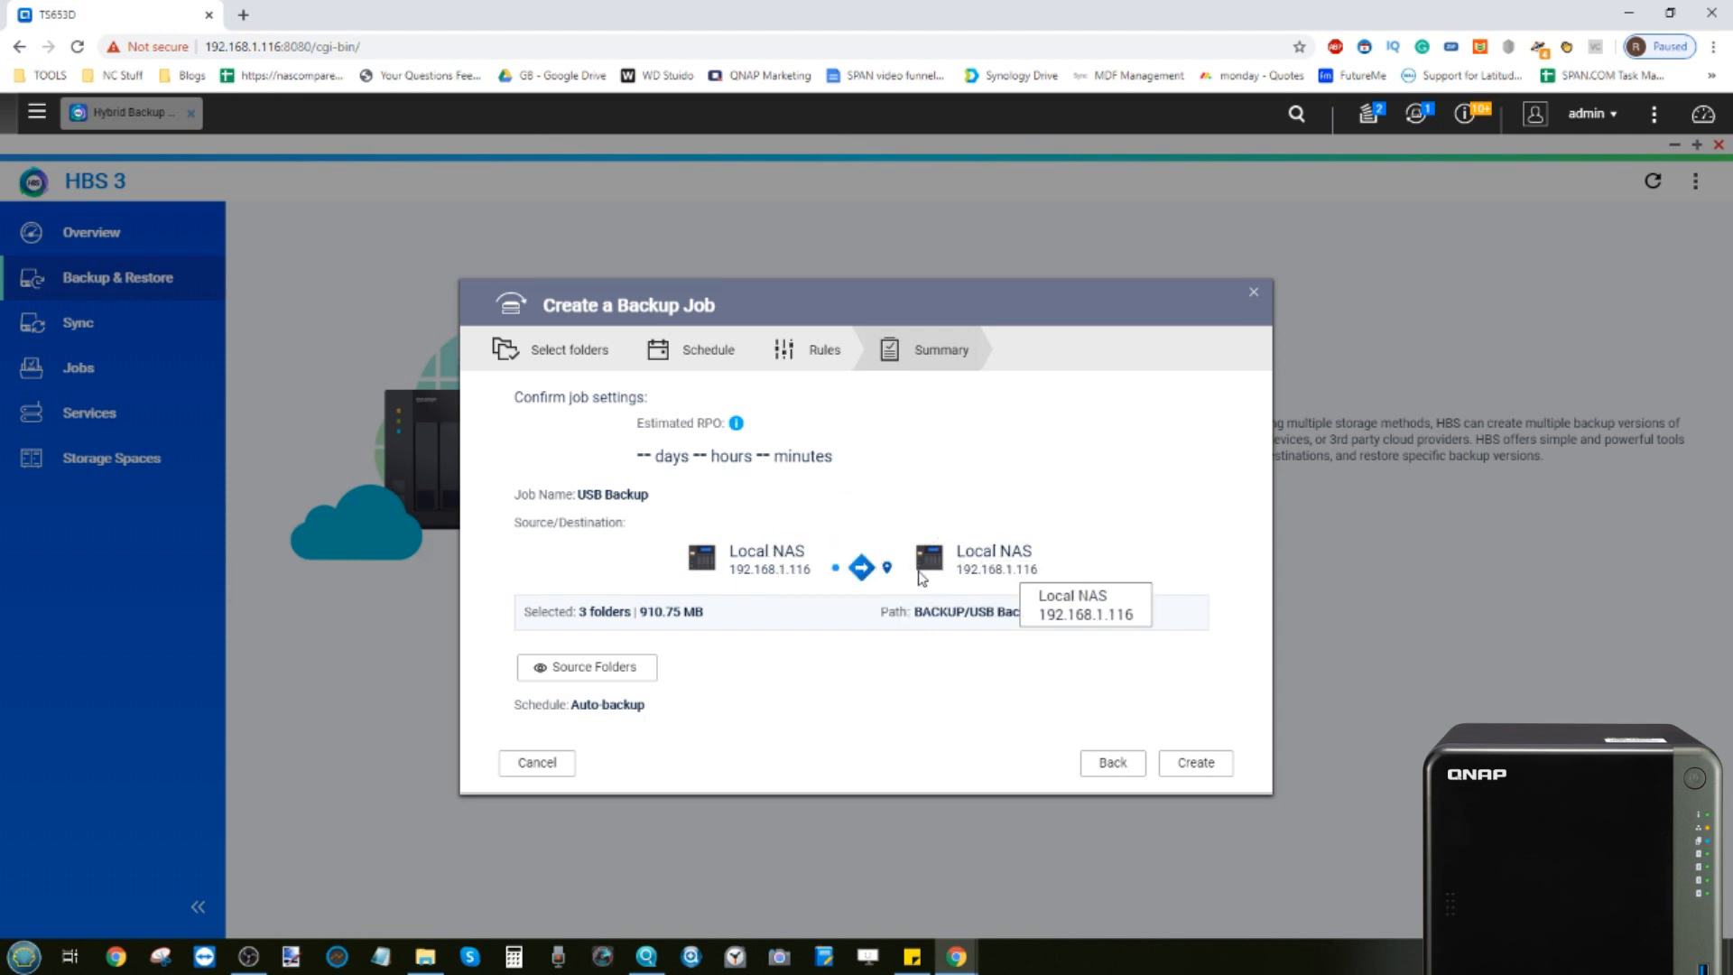
left_click(1200, 773)
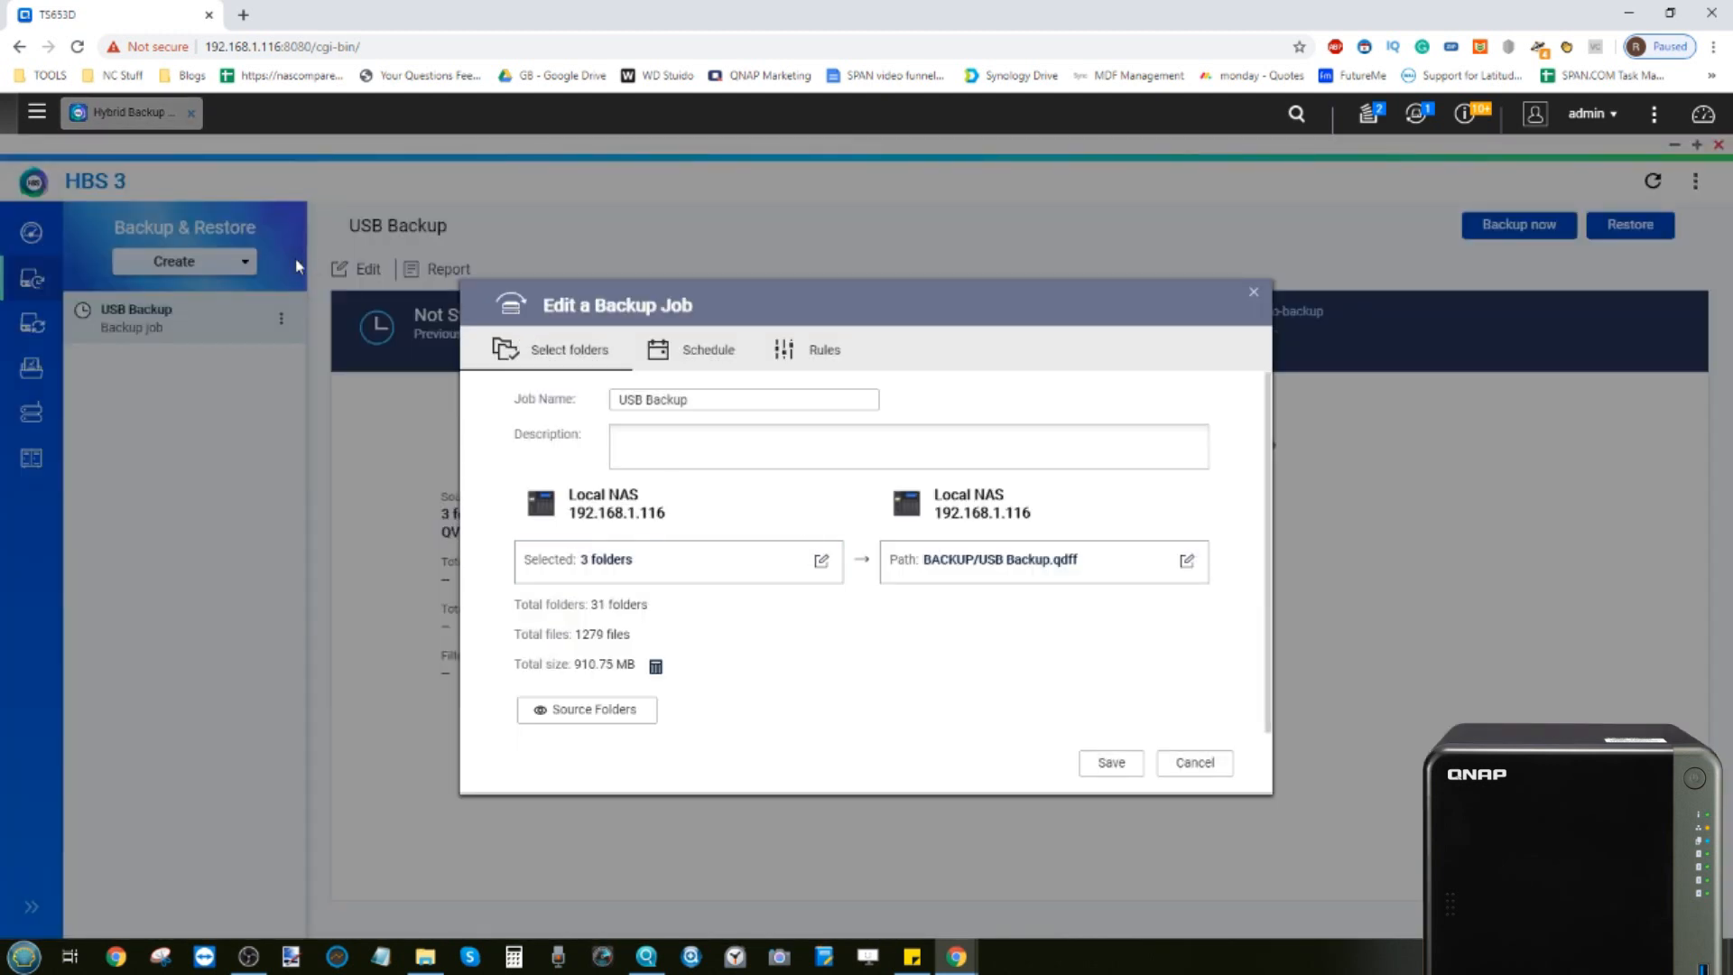
Review the saved job's folder, schedule and rules settings in the edit dialog and close it
left_click(704, 350)
left_click(817, 352)
left_click(596, 350)
left_click(683, 352)
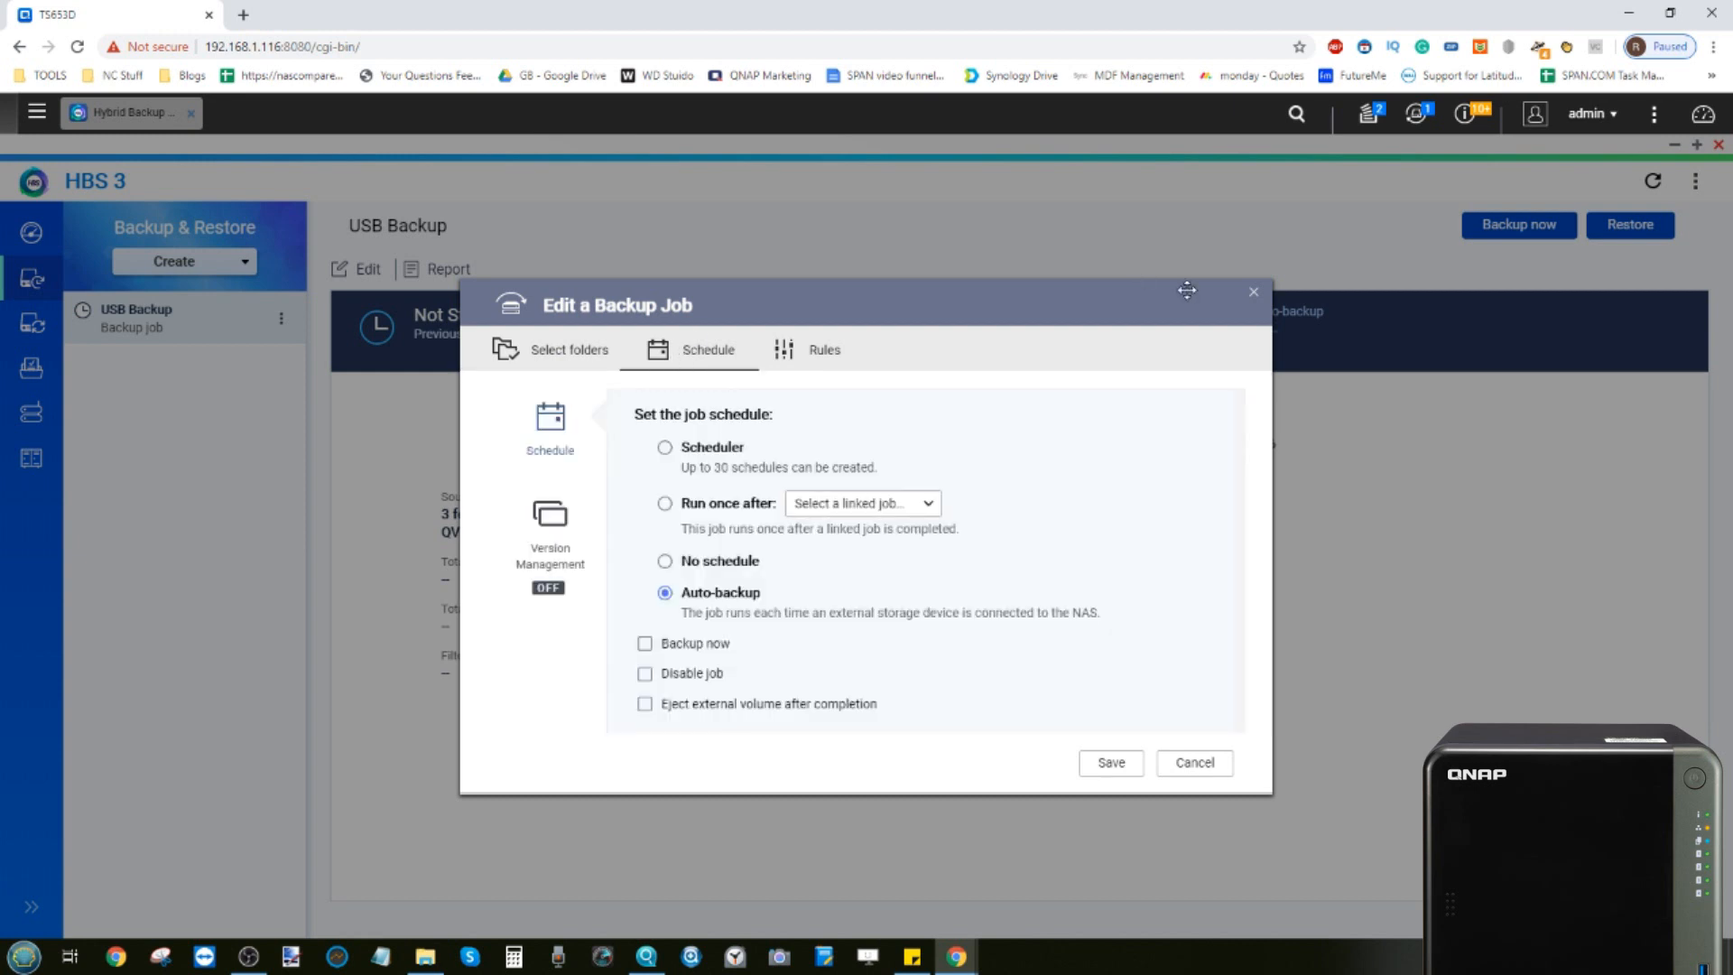
left_click(1254, 292)
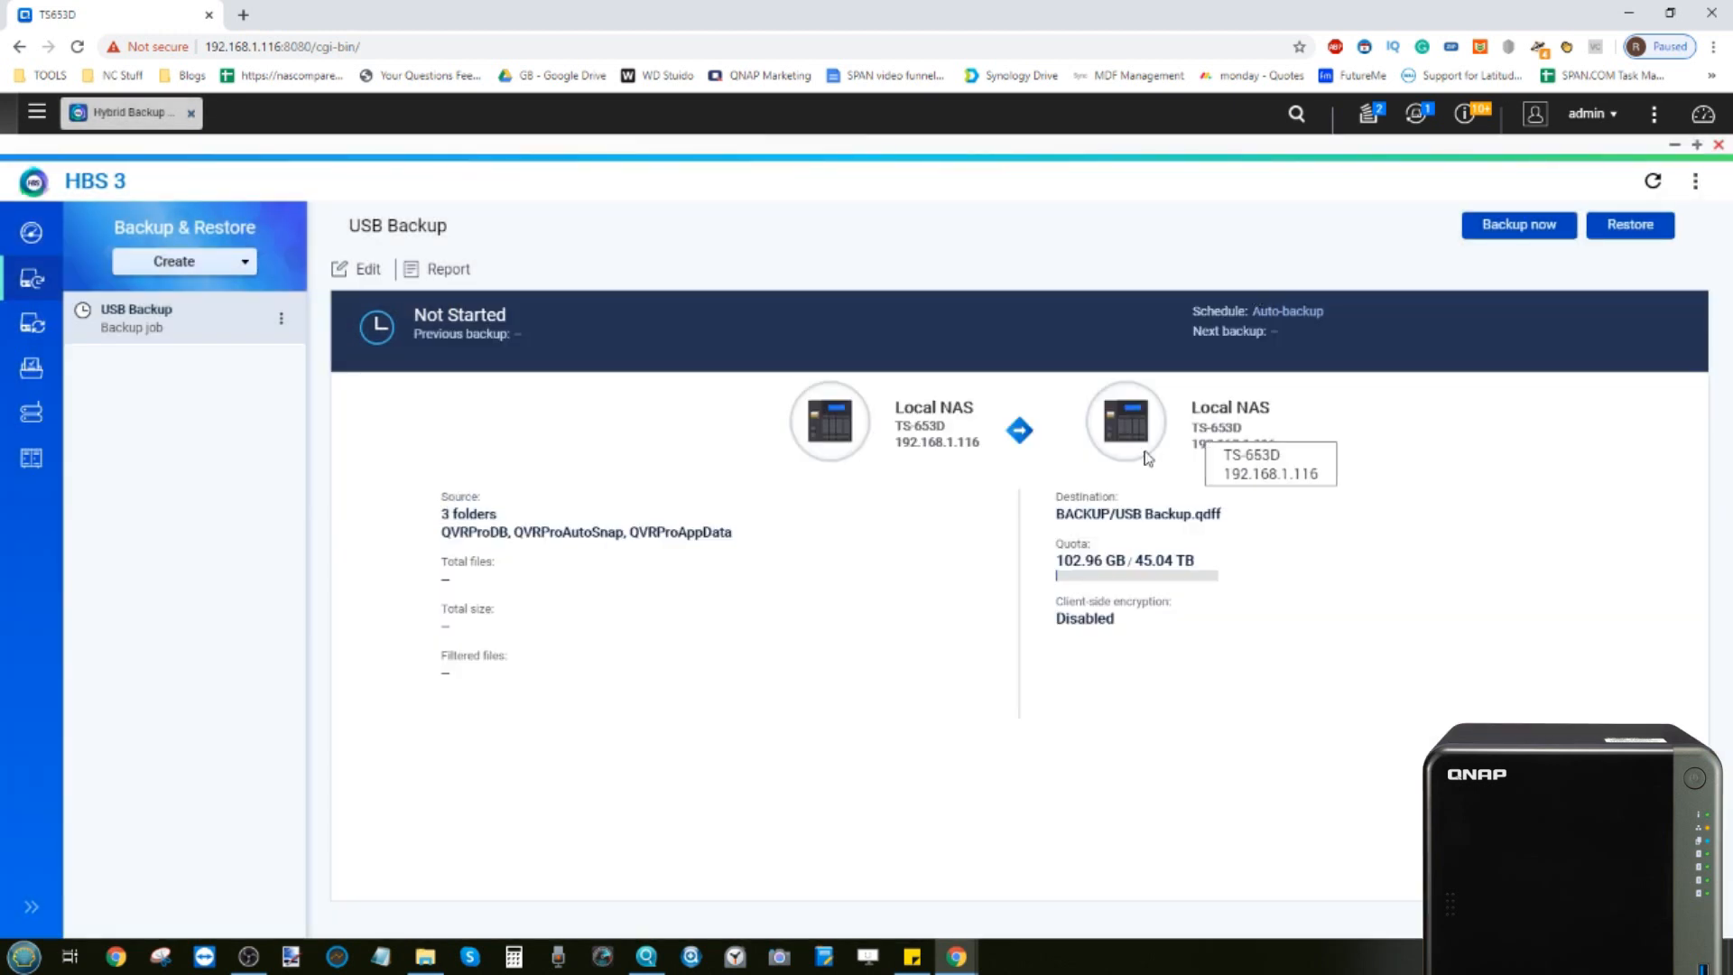
Start creating a new sync job from the Sync section
left_click(31, 233)
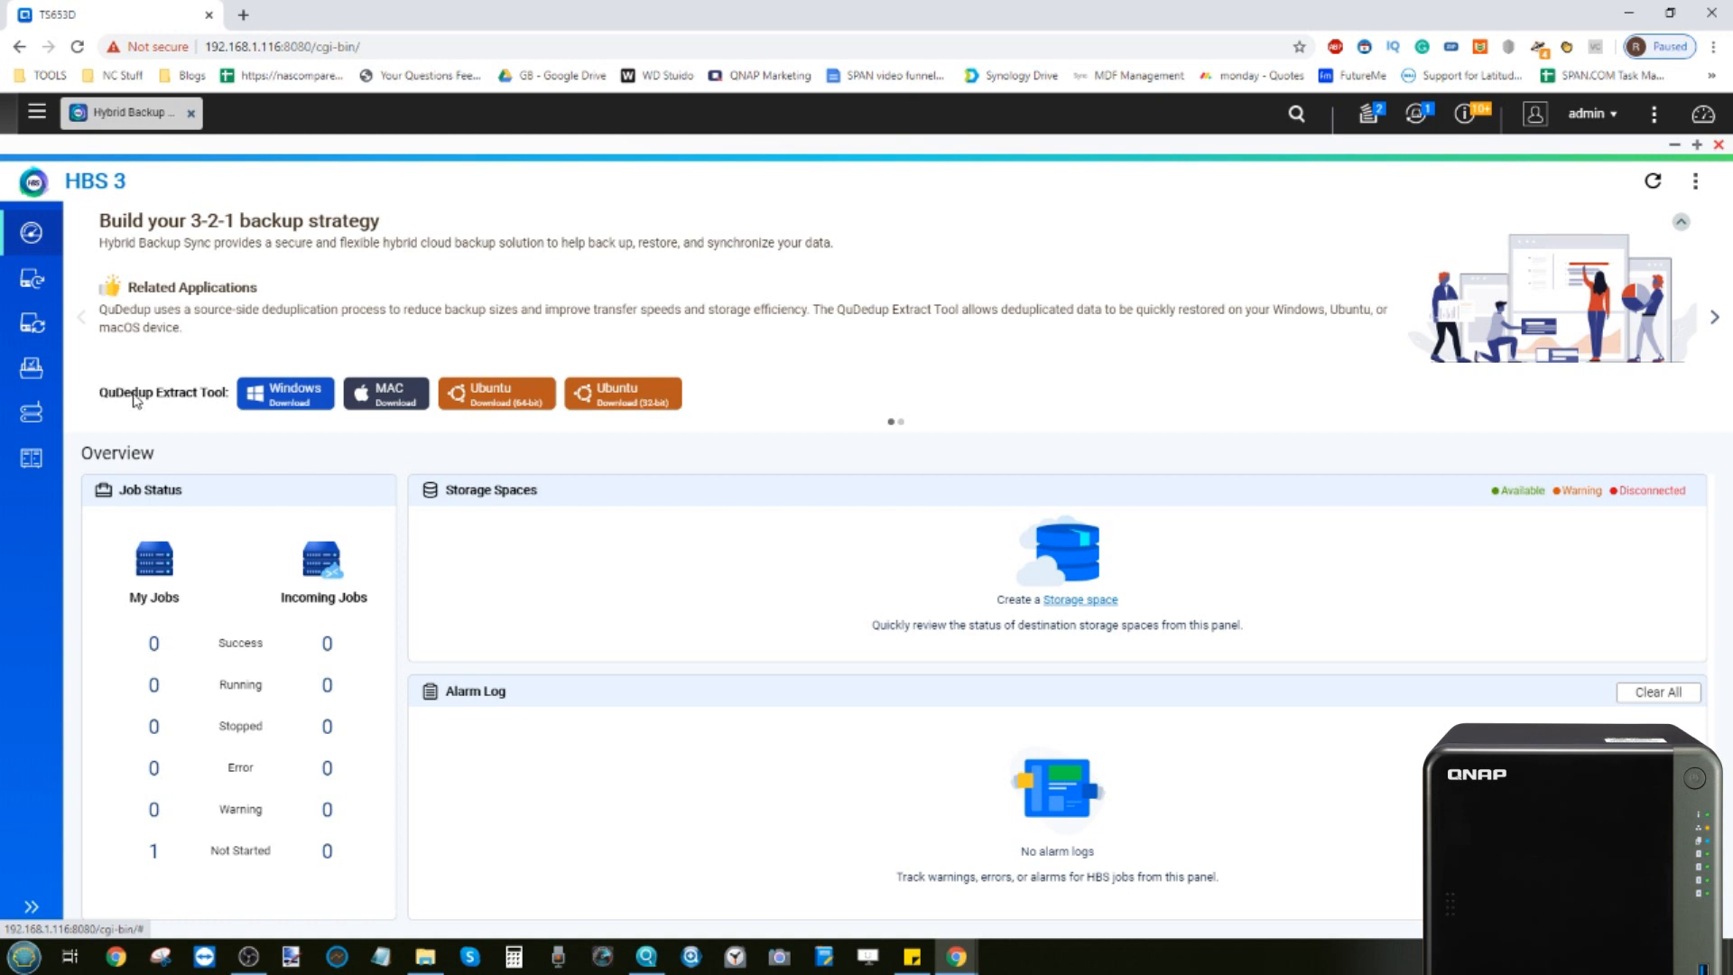
left_click(32, 318)
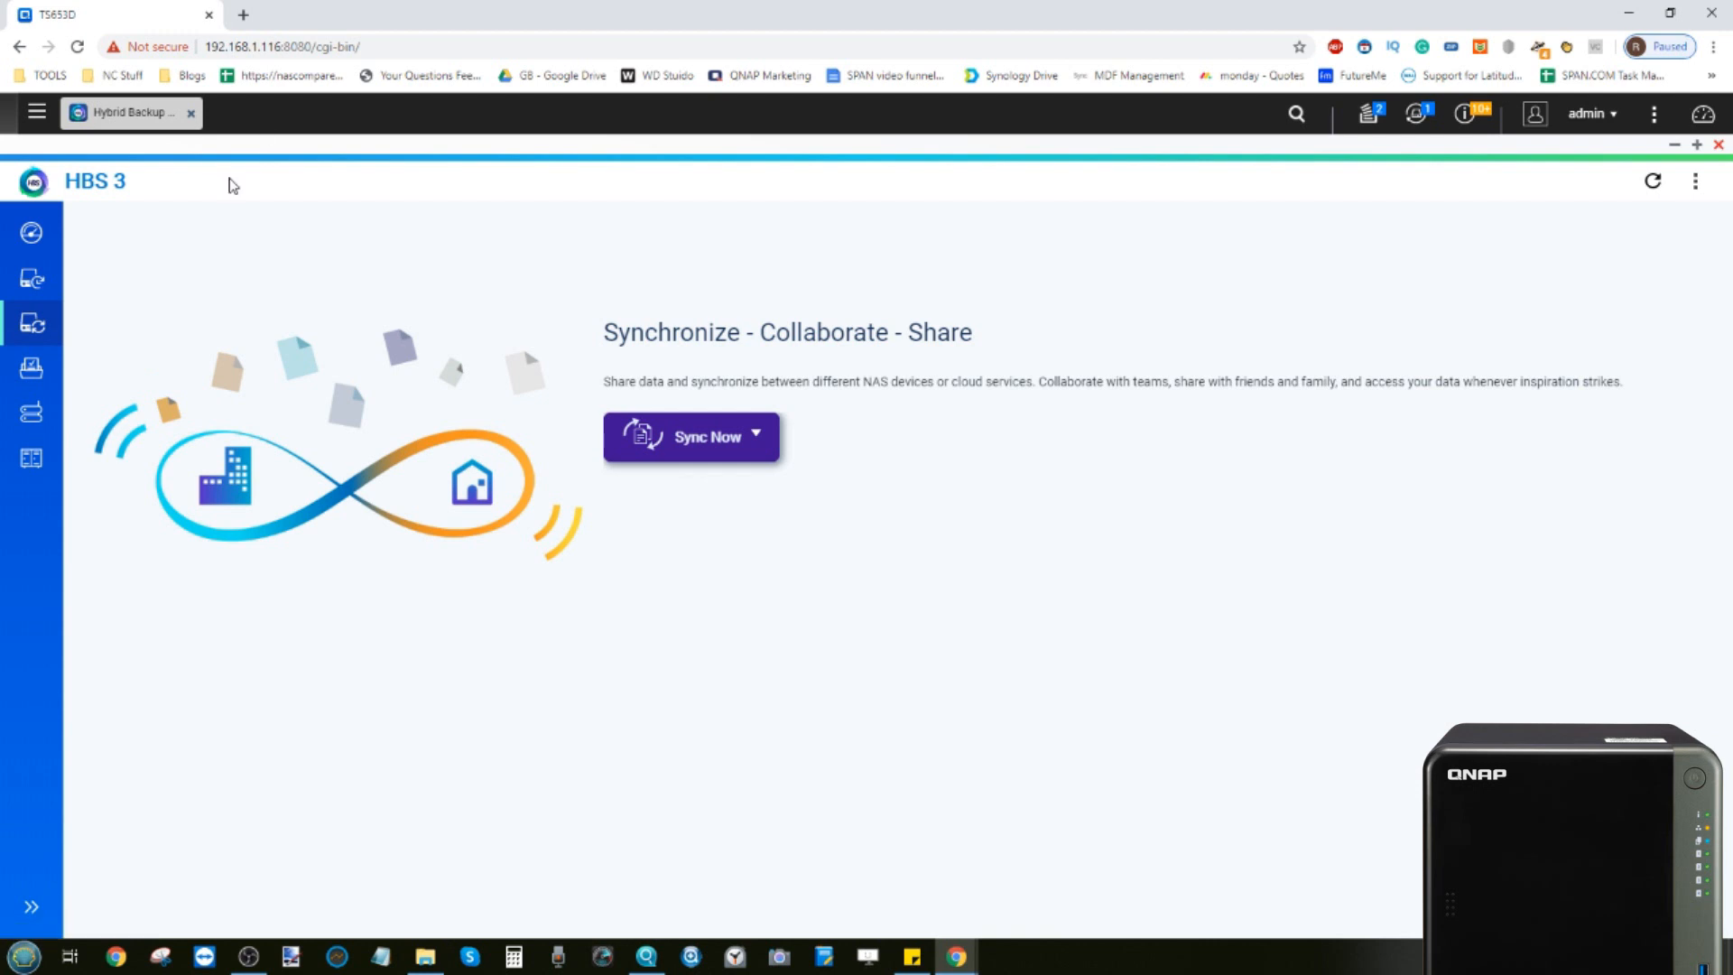
left_click(709, 438)
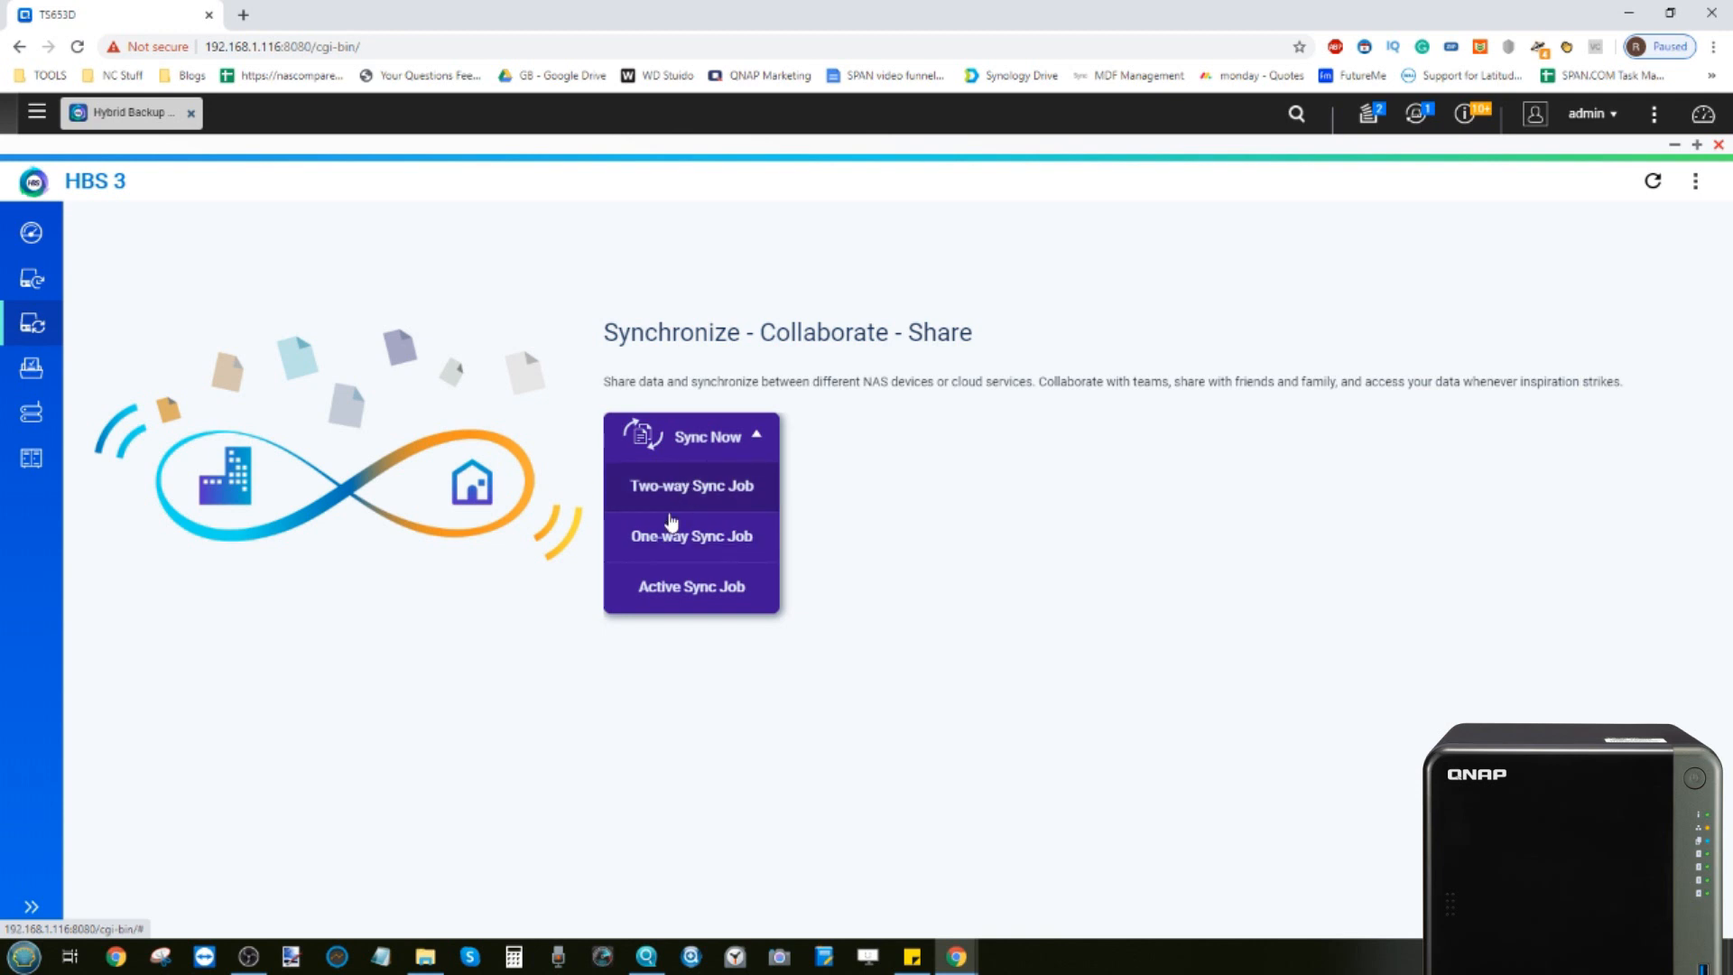
left_click(673, 507)
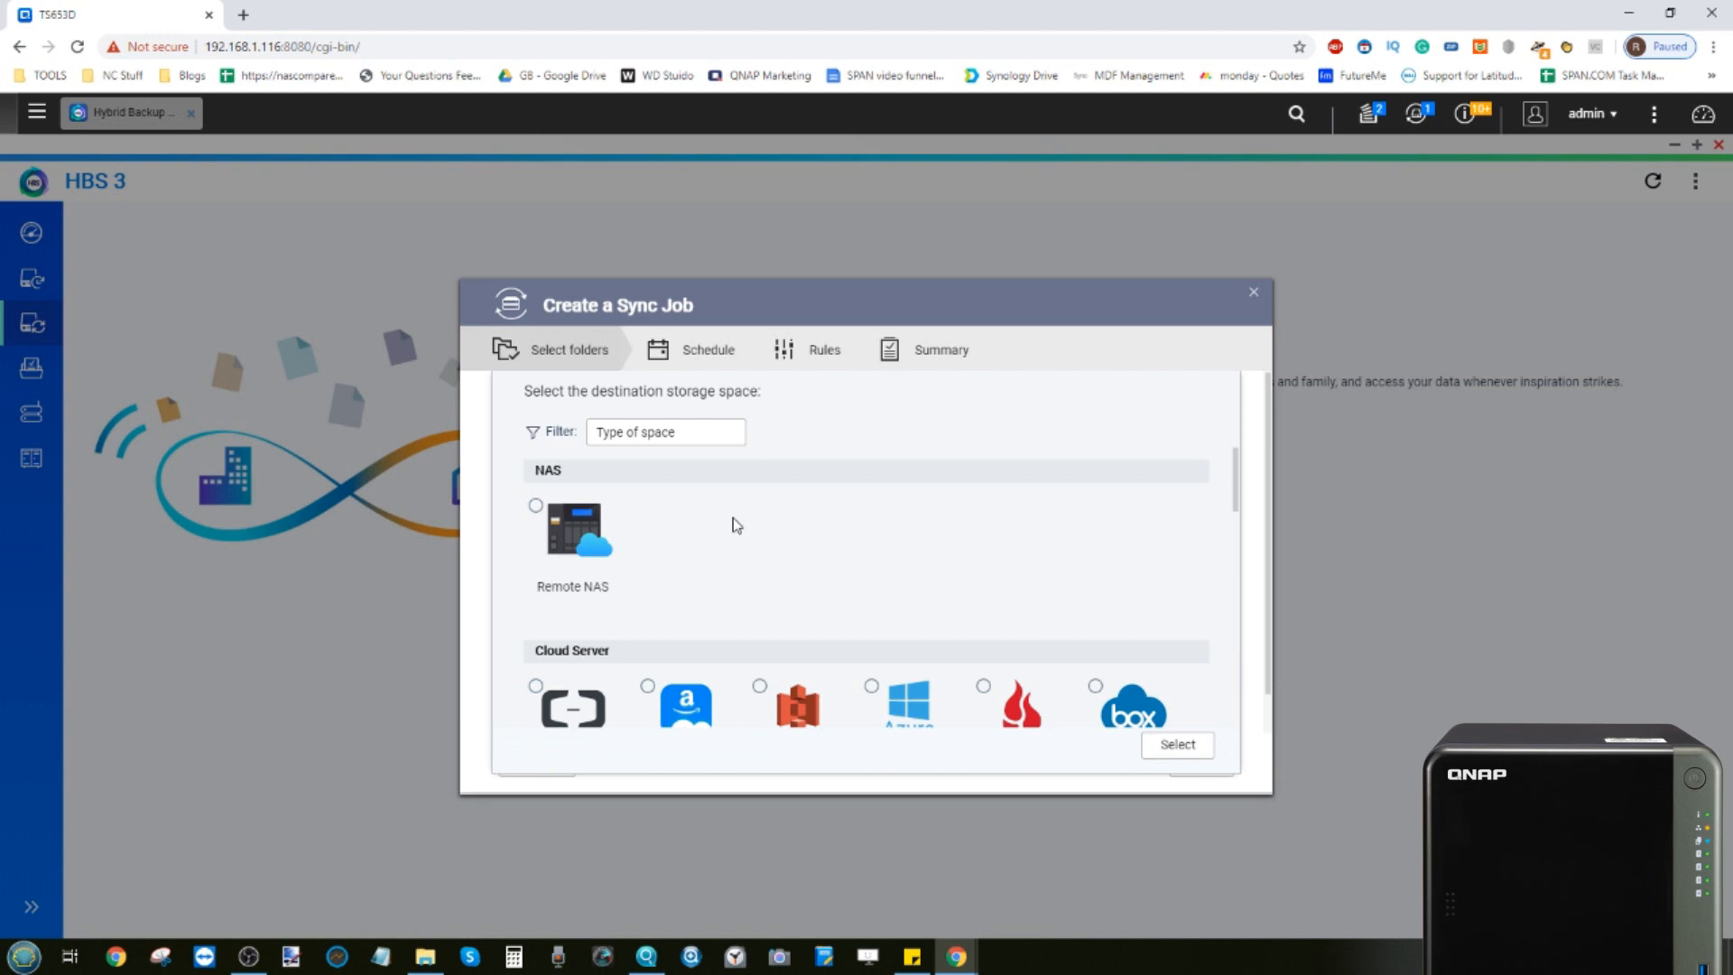
Browse the destination storage spaces and select Google Drive as the sync destination
scroll(736, 525, "down", 3)
scroll(737, 525, "up", 3)
scroll(644, 504, "down", 6)
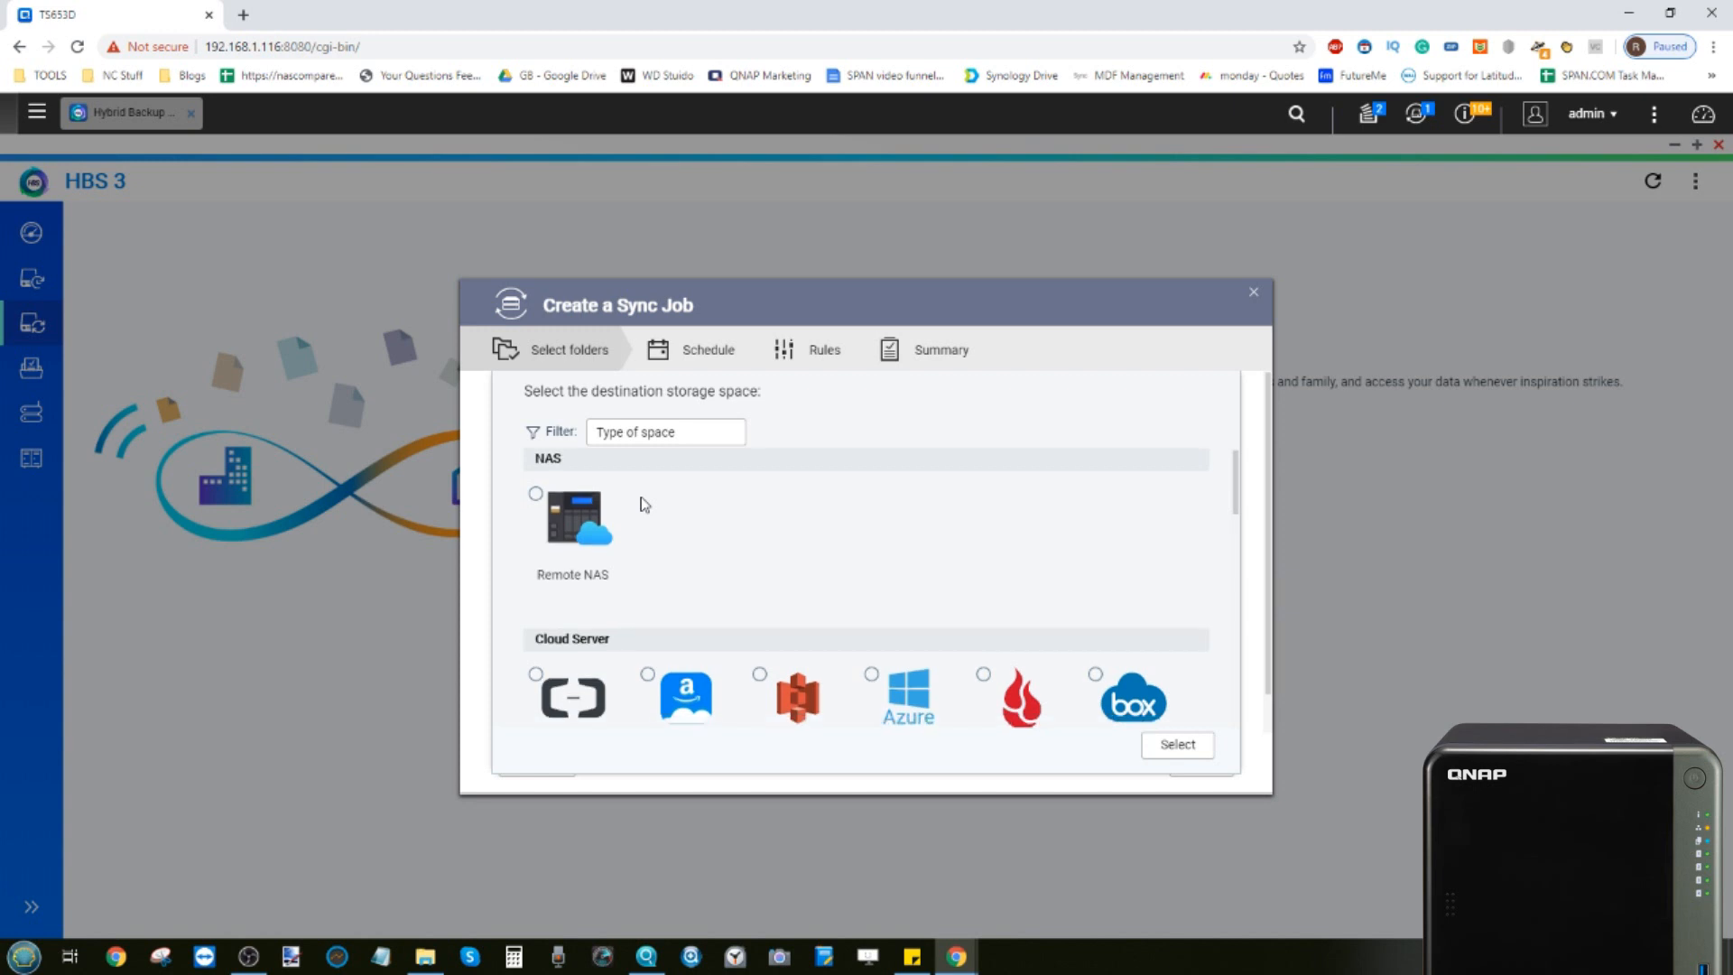
scroll(644, 503, "down", 4)
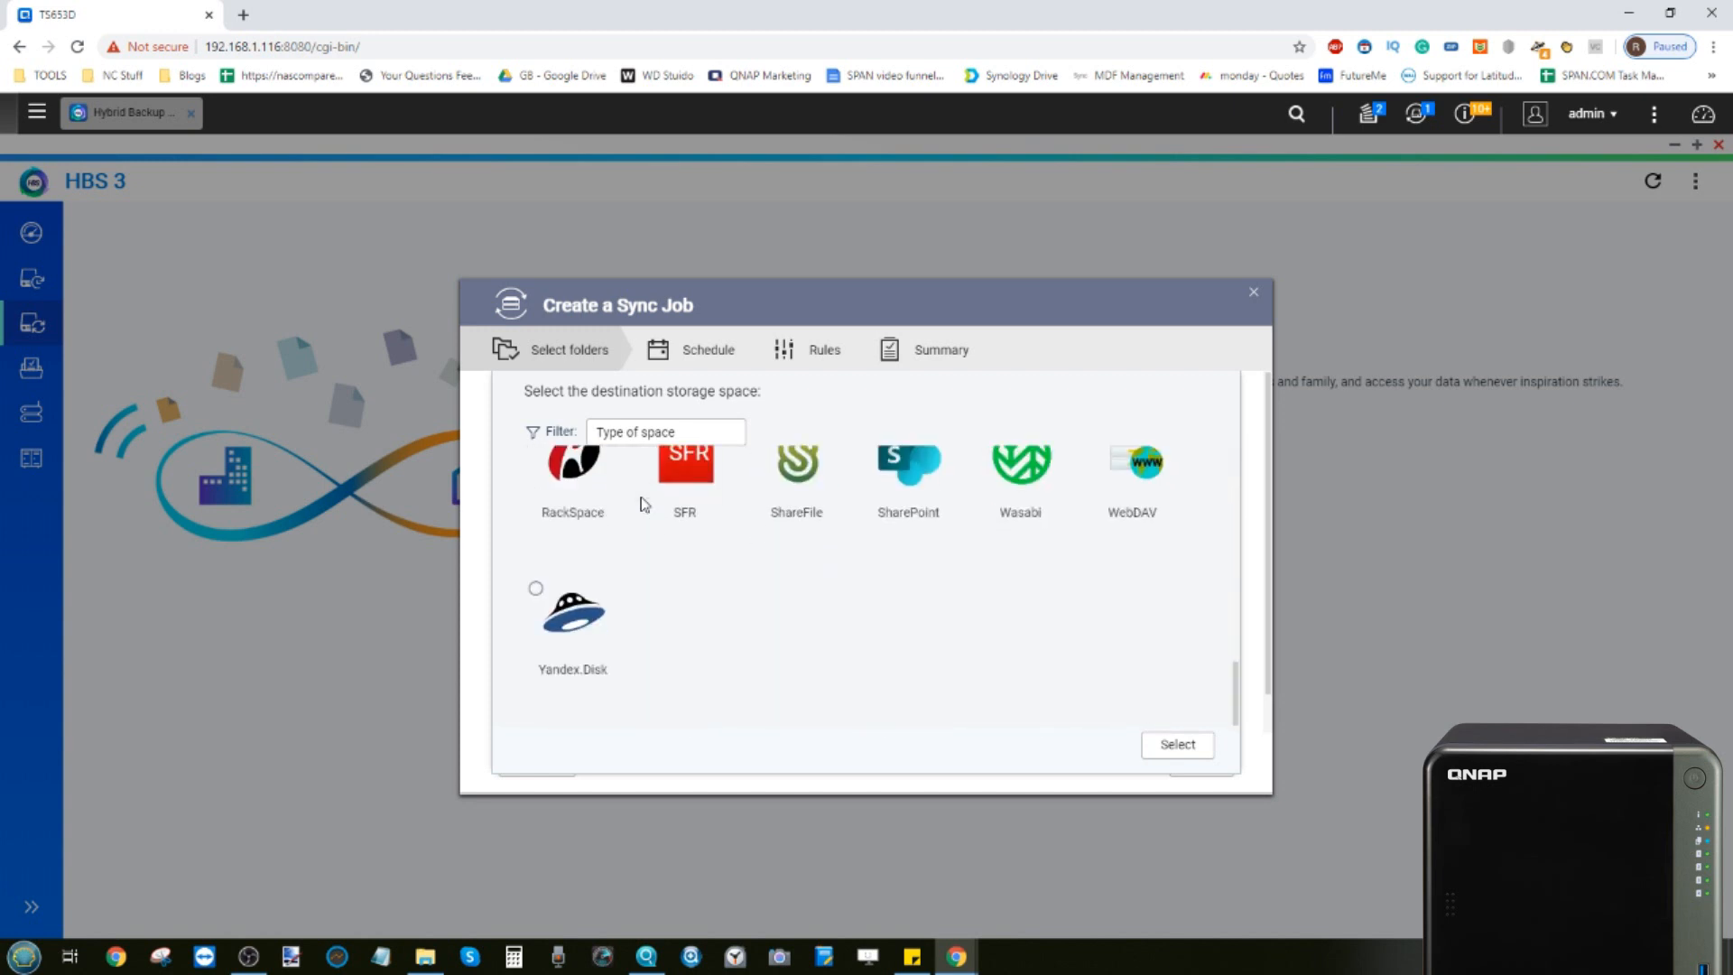
scroll(728, 666, "up", 4)
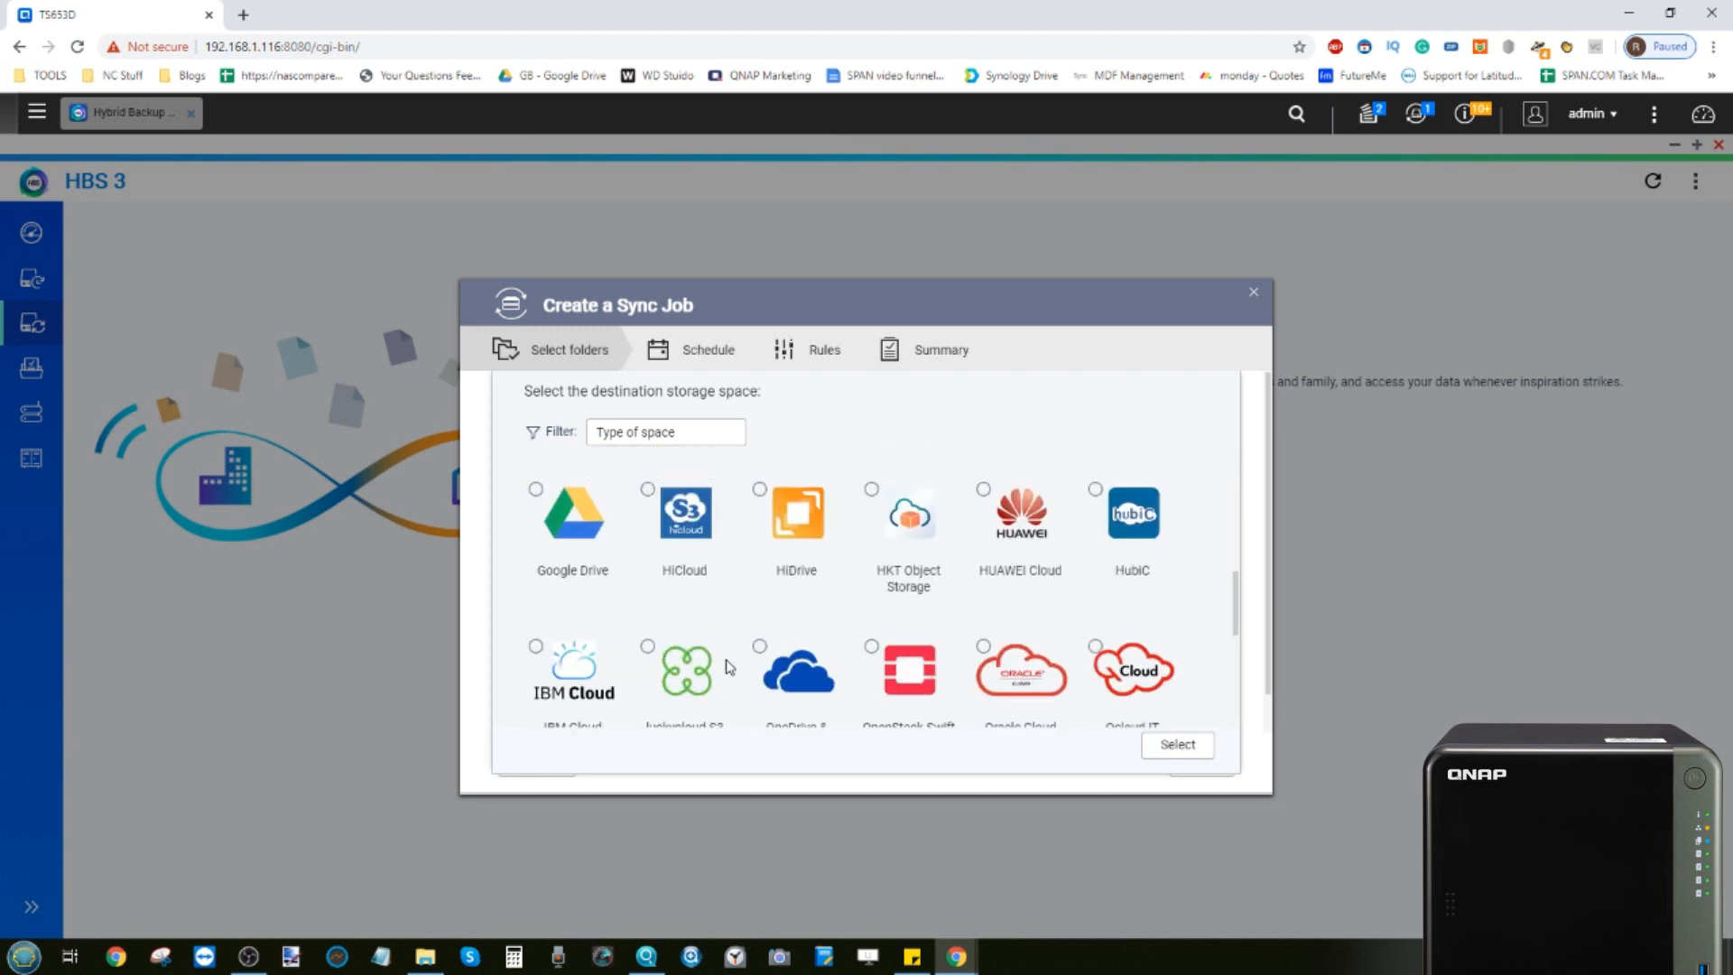
scroll(729, 666, "up", 4)
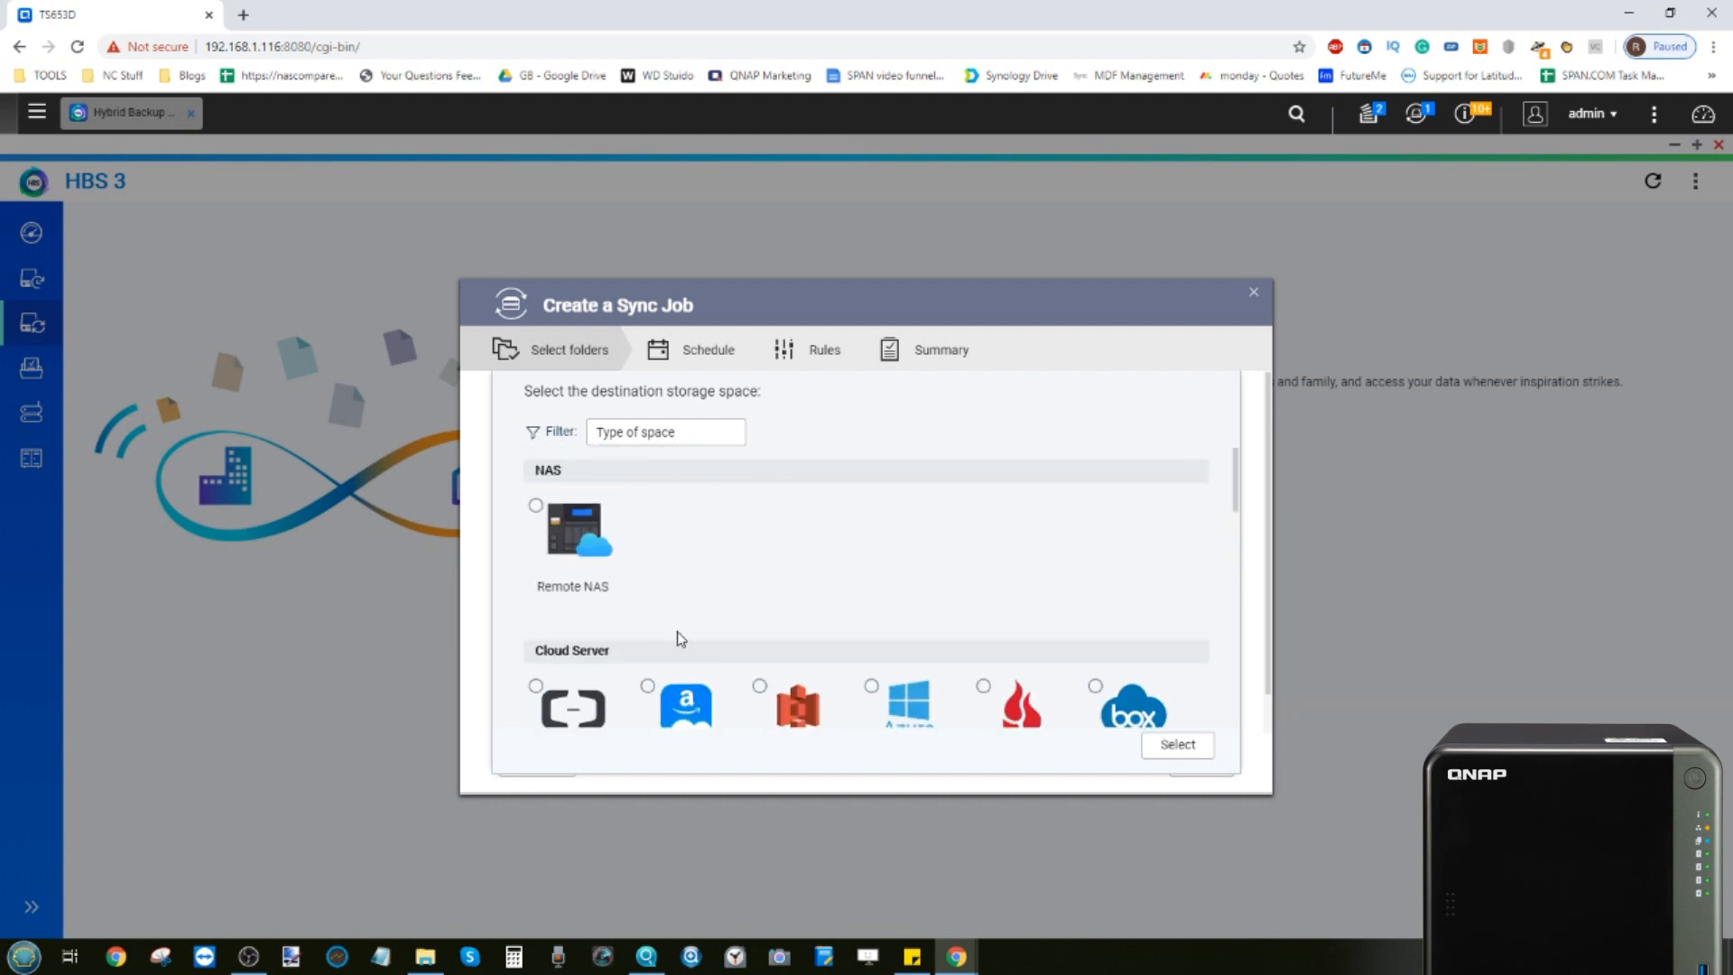
scroll(700, 534, "down", 3)
scroll(700, 538, "up", 3)
scroll(723, 537, "down", 5)
scroll(723, 537, "up", 1)
scroll(632, 577, "down", 1)
left_click(540, 554)
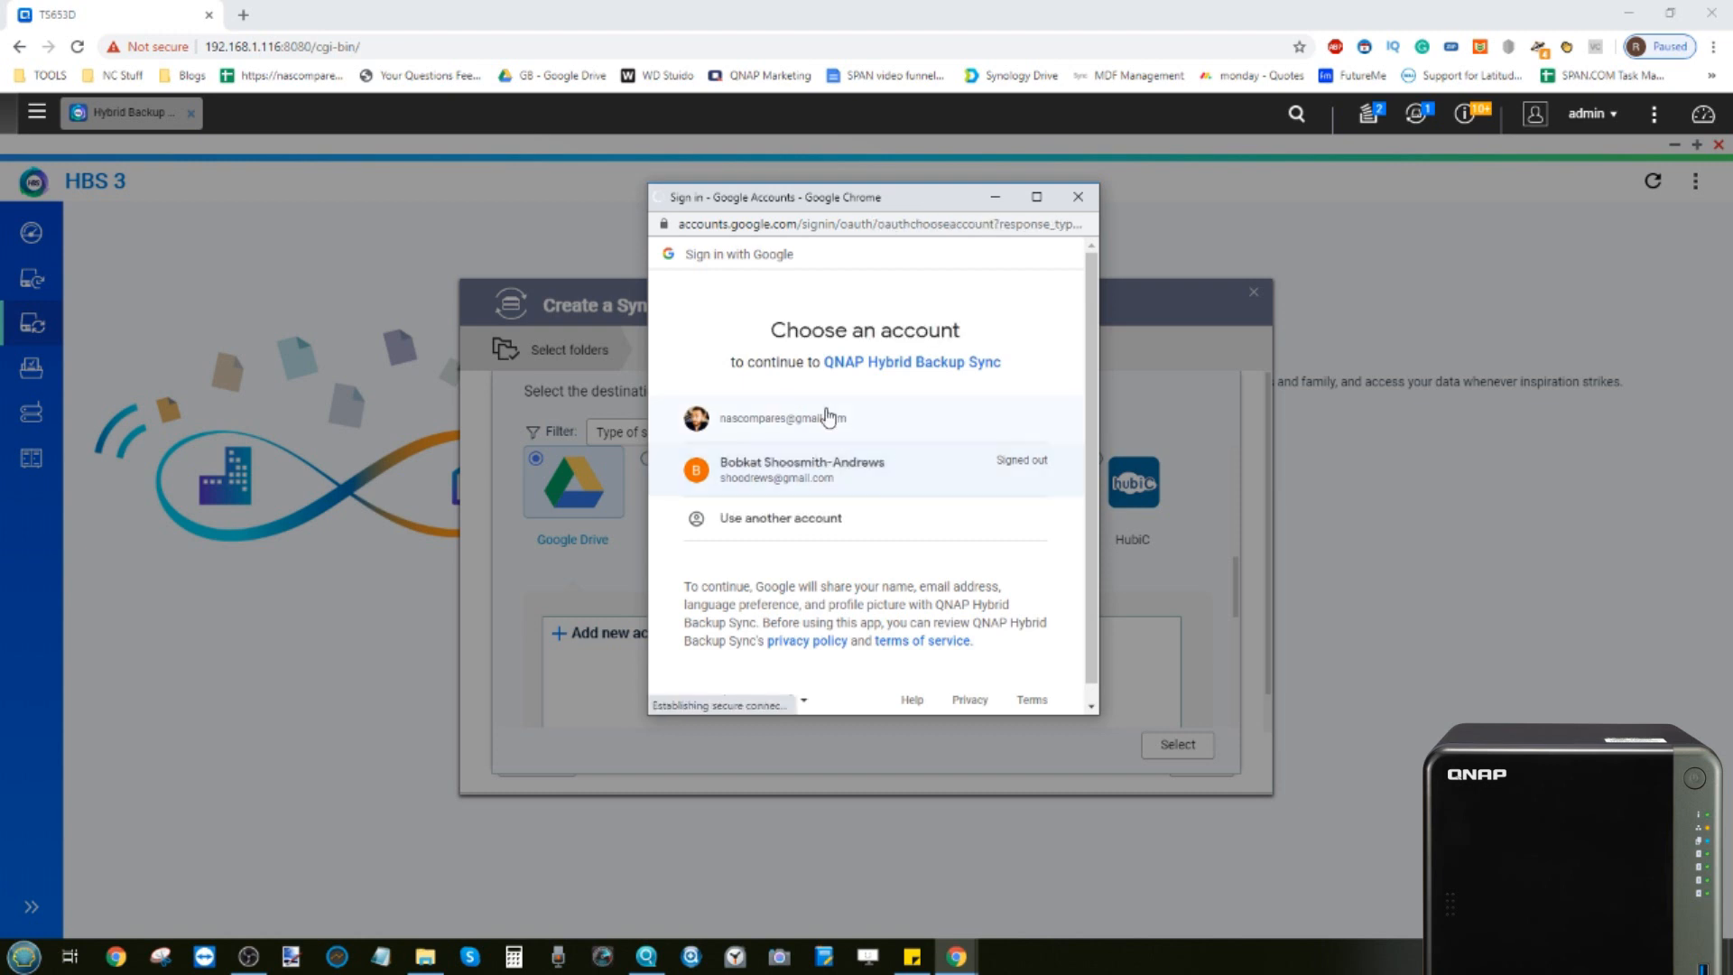
Sign in with the Google account and authorize QNAP Hybrid Backup Sync to access it
left_click(826, 418)
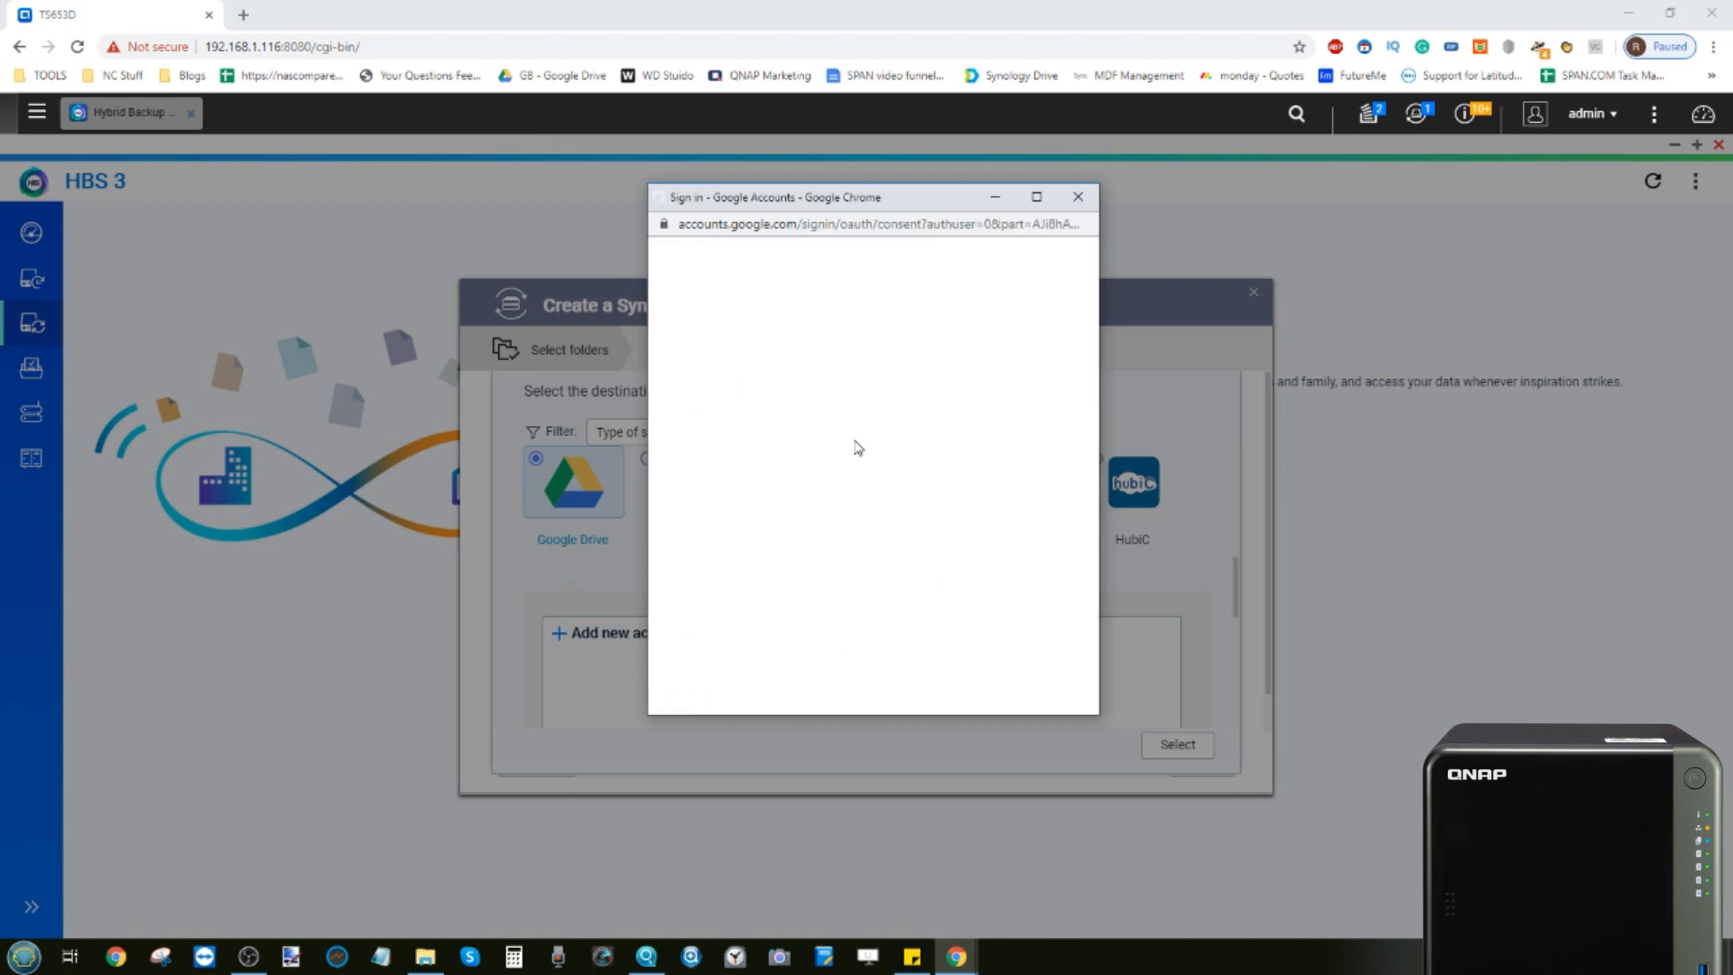
scroll(943, 535, "down", 2)
left_click(991, 594)
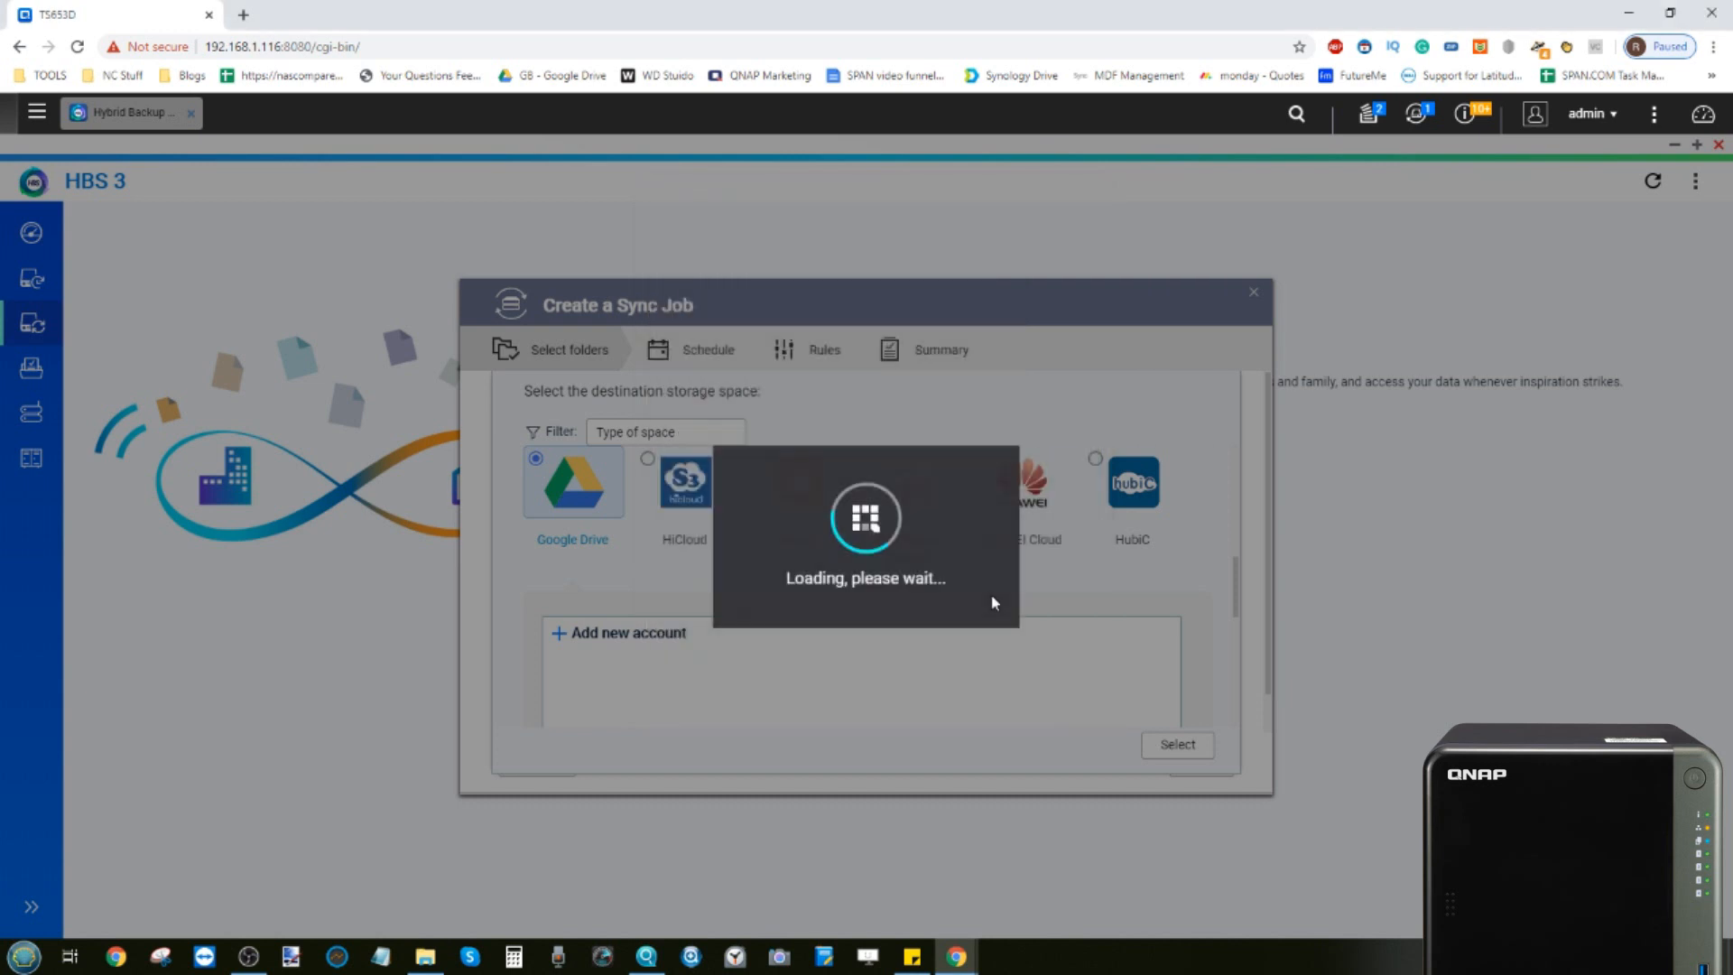
Name the new Google Drive storage space "2 TWO SYNC" and create it
scroll(759, 562, "down", 2)
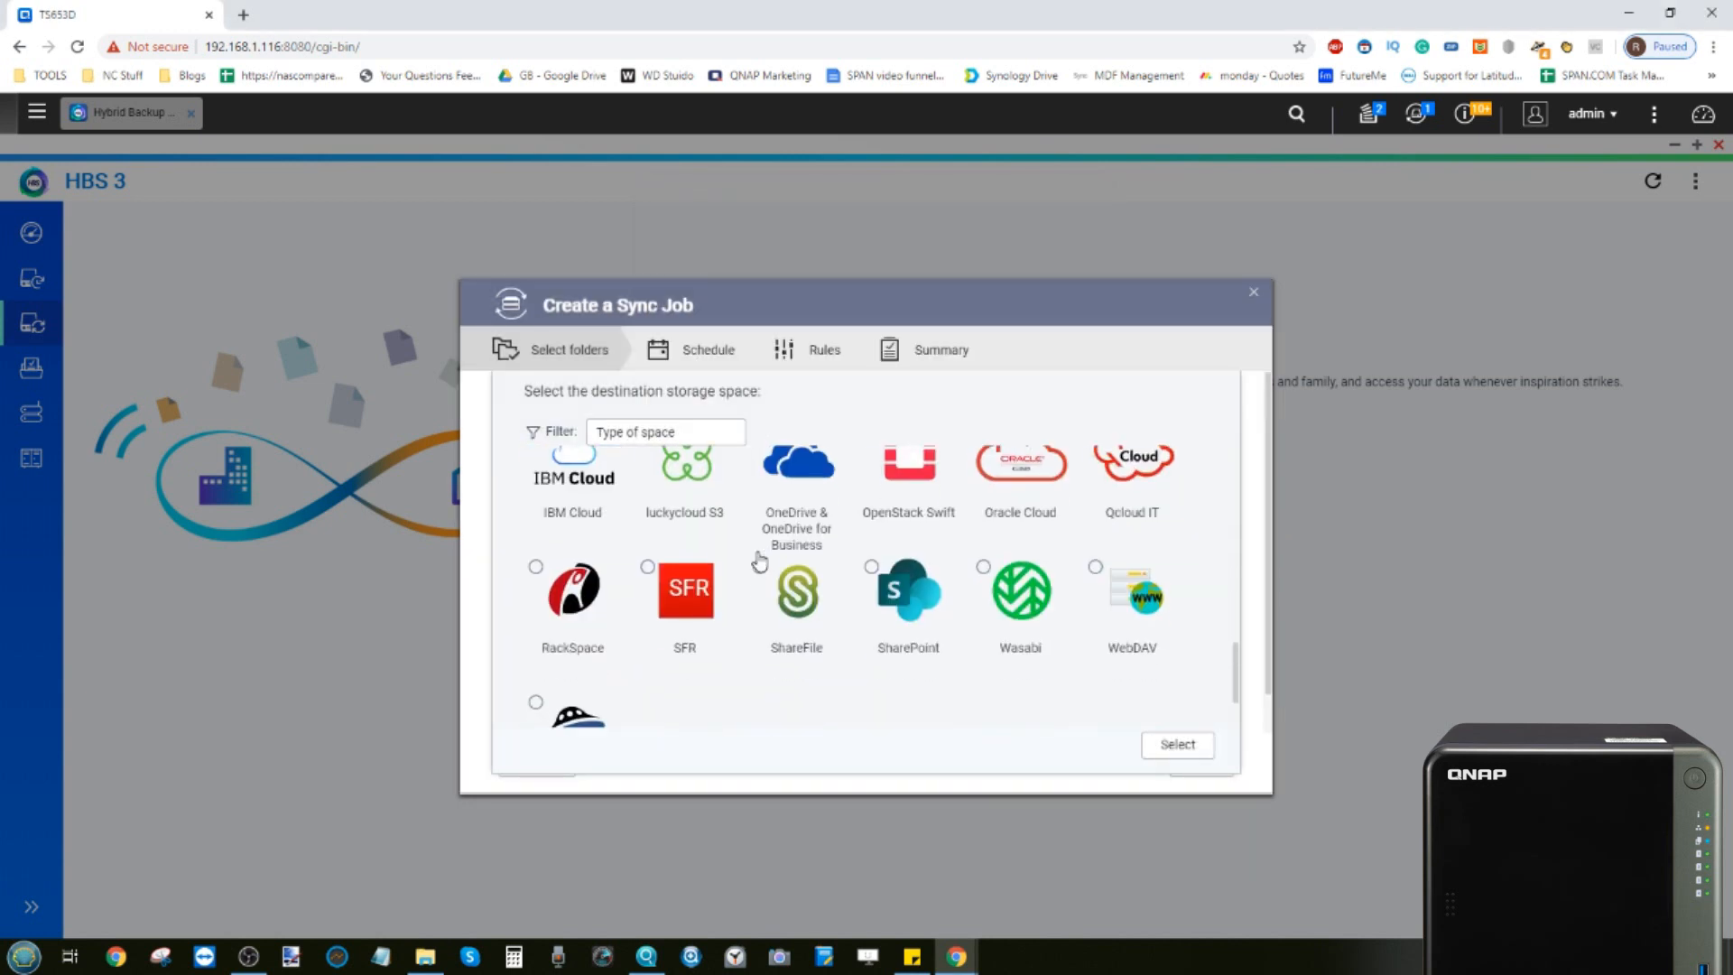
left_click_drag(870, 475, 664, 469)
type("2 TWO SYNC")
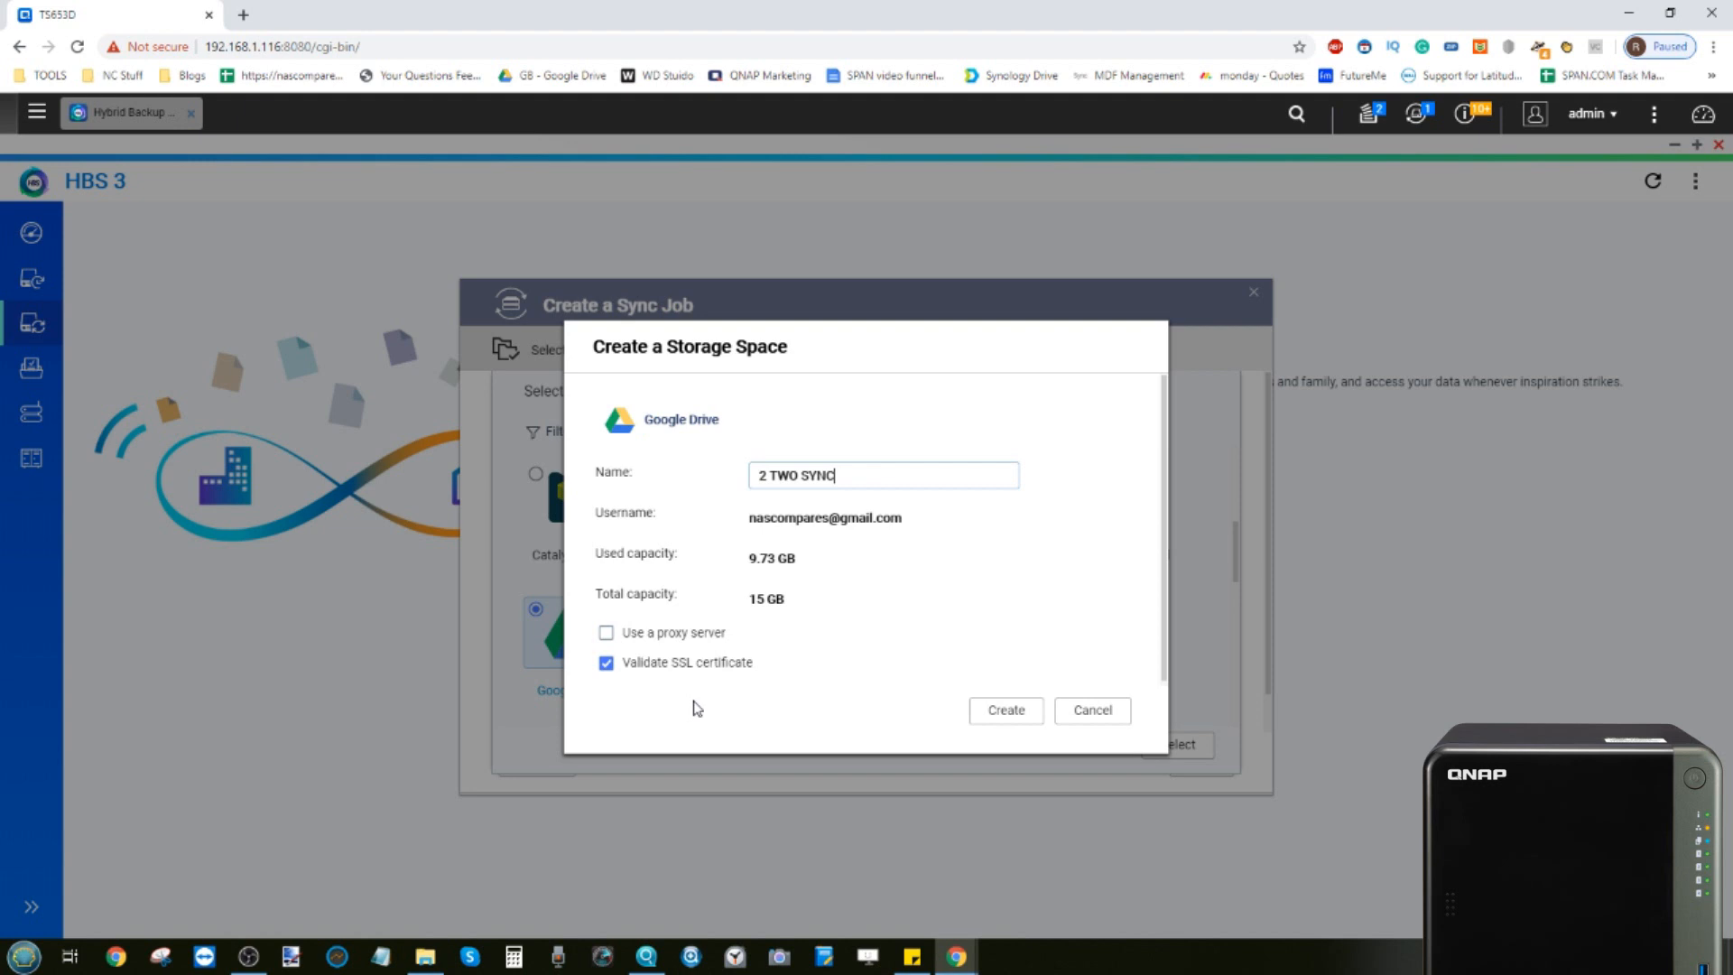
left_click(1018, 711)
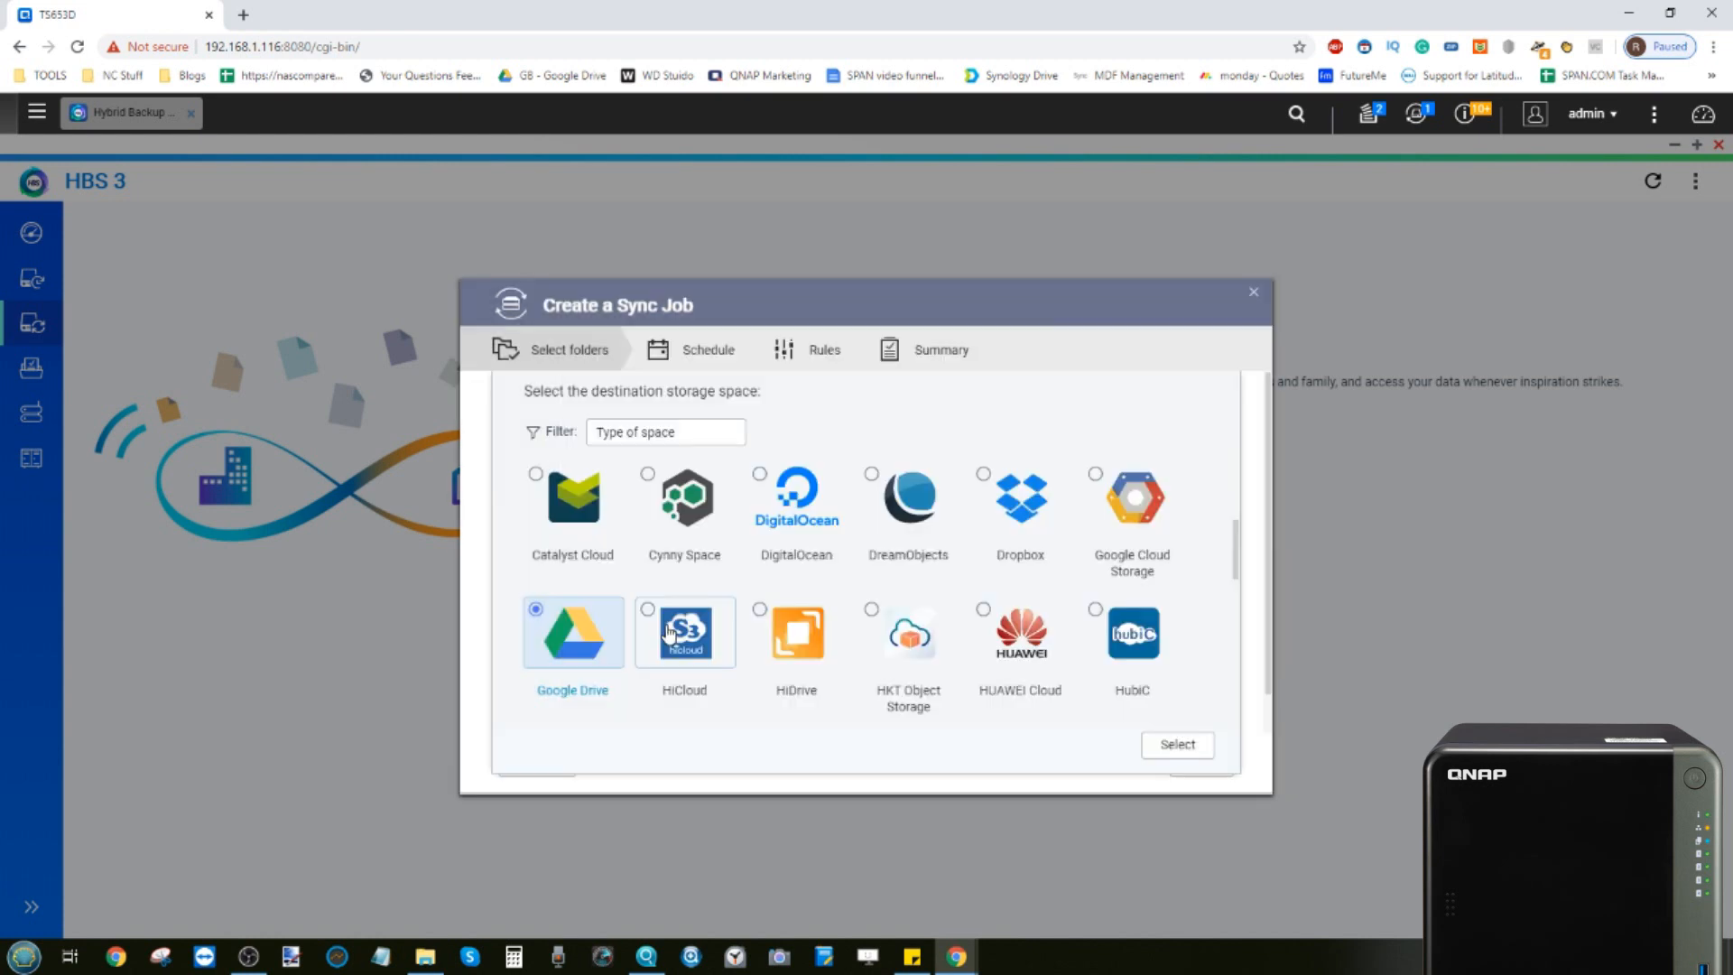
Select the 2 TWO SYNC Google Drive account as the sync destination
scroll(634, 591, "down", 5)
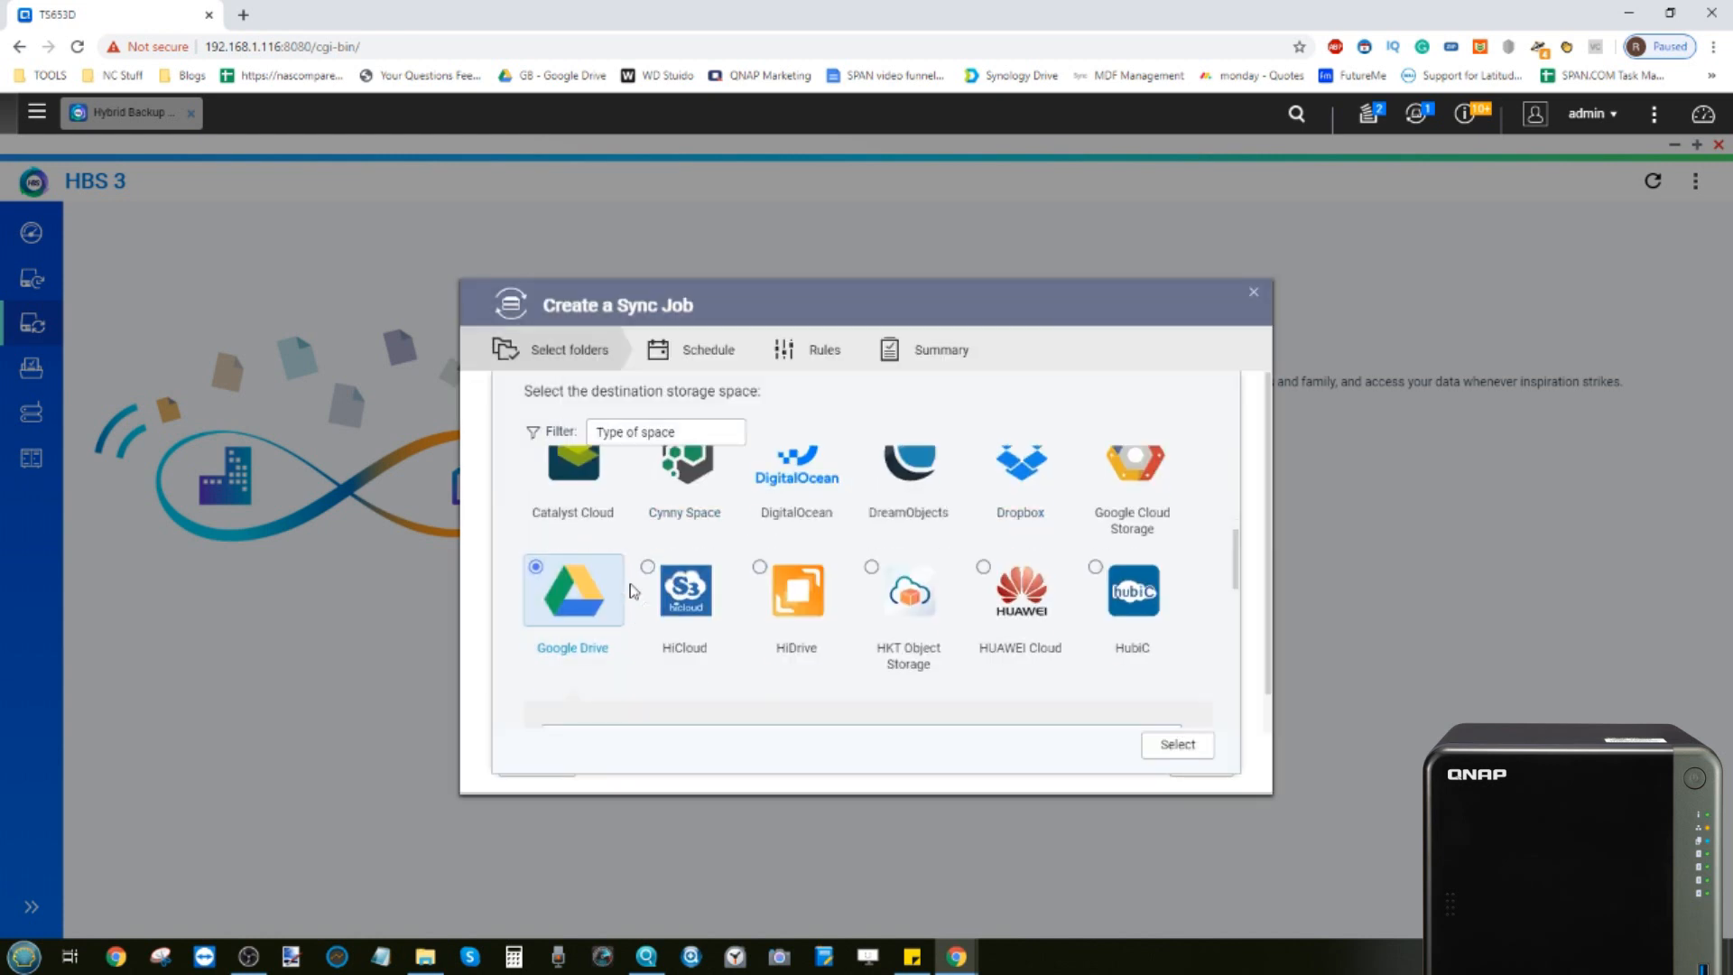
scroll(633, 592, "up", 7)
scroll(632, 590, "up", 2)
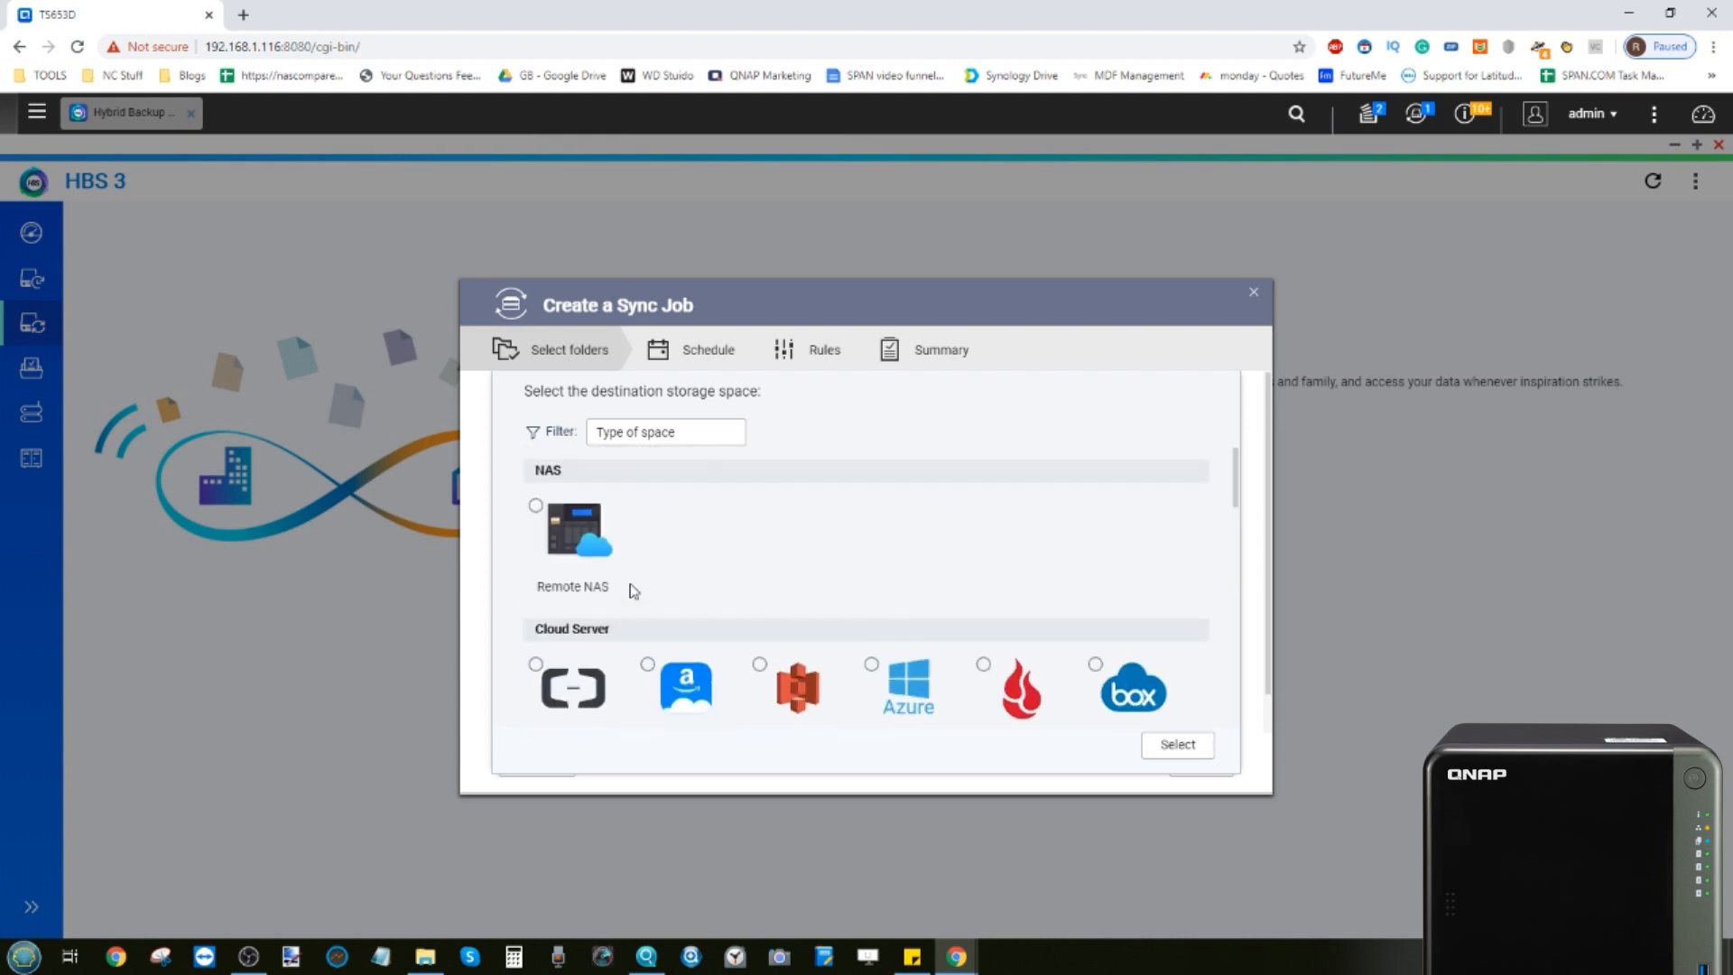
scroll(587, 523, "down", 5)
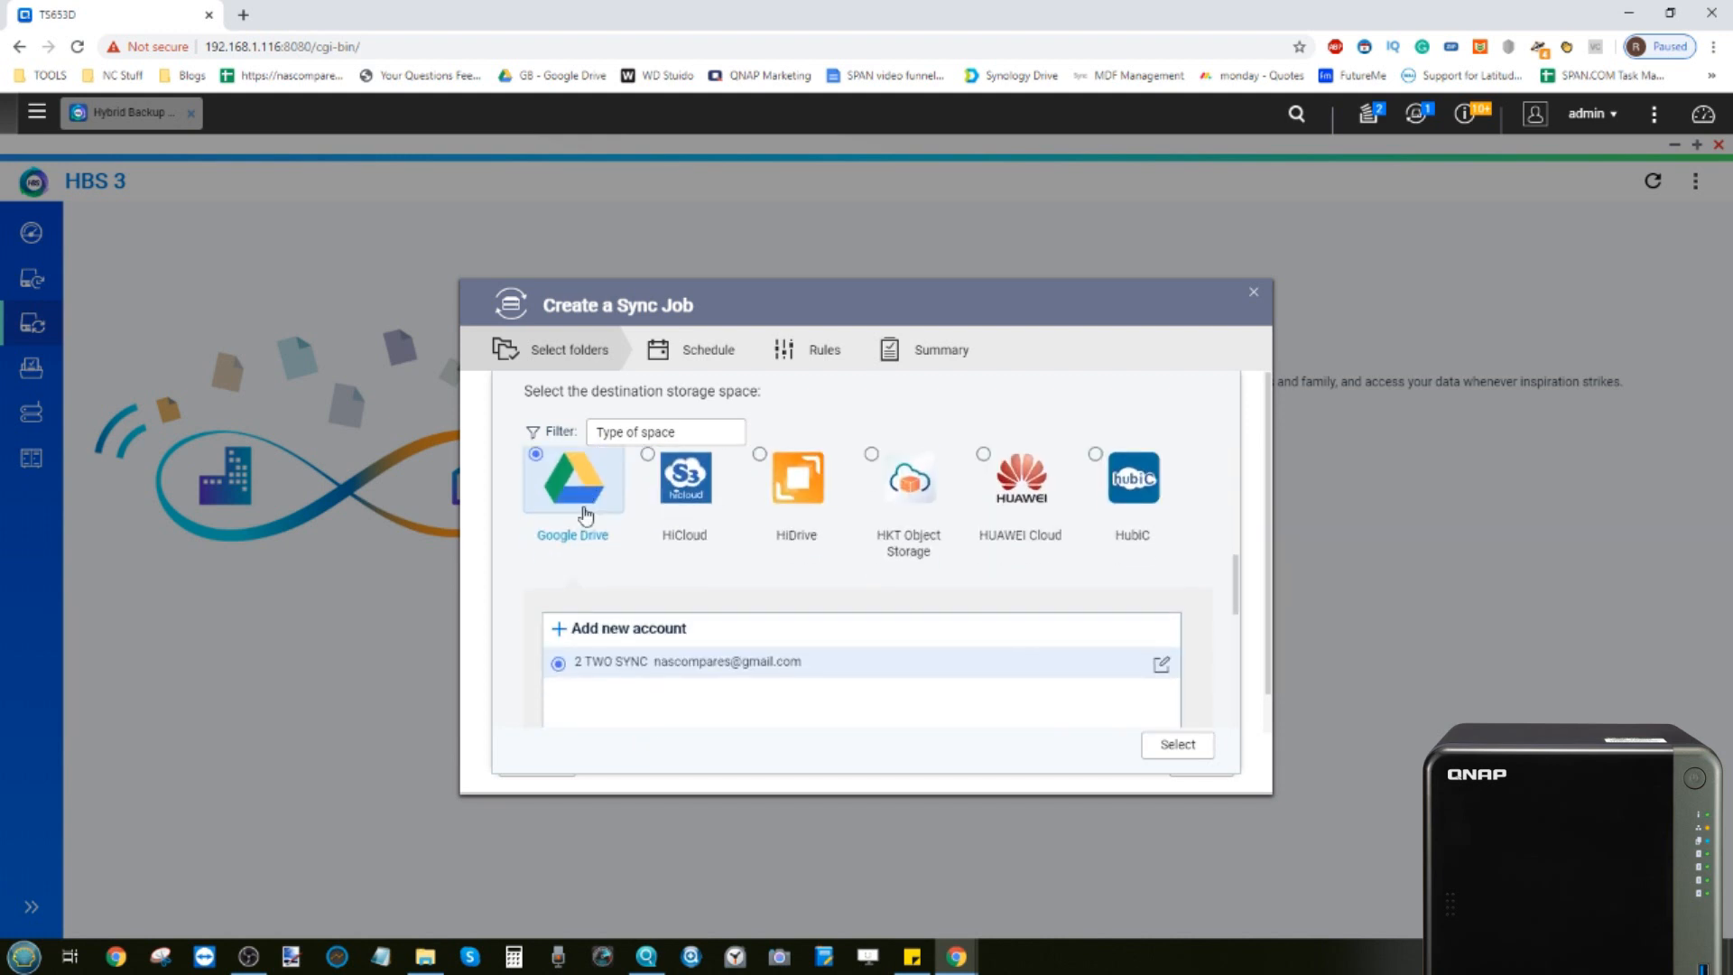
scroll(589, 524, "down", 1)
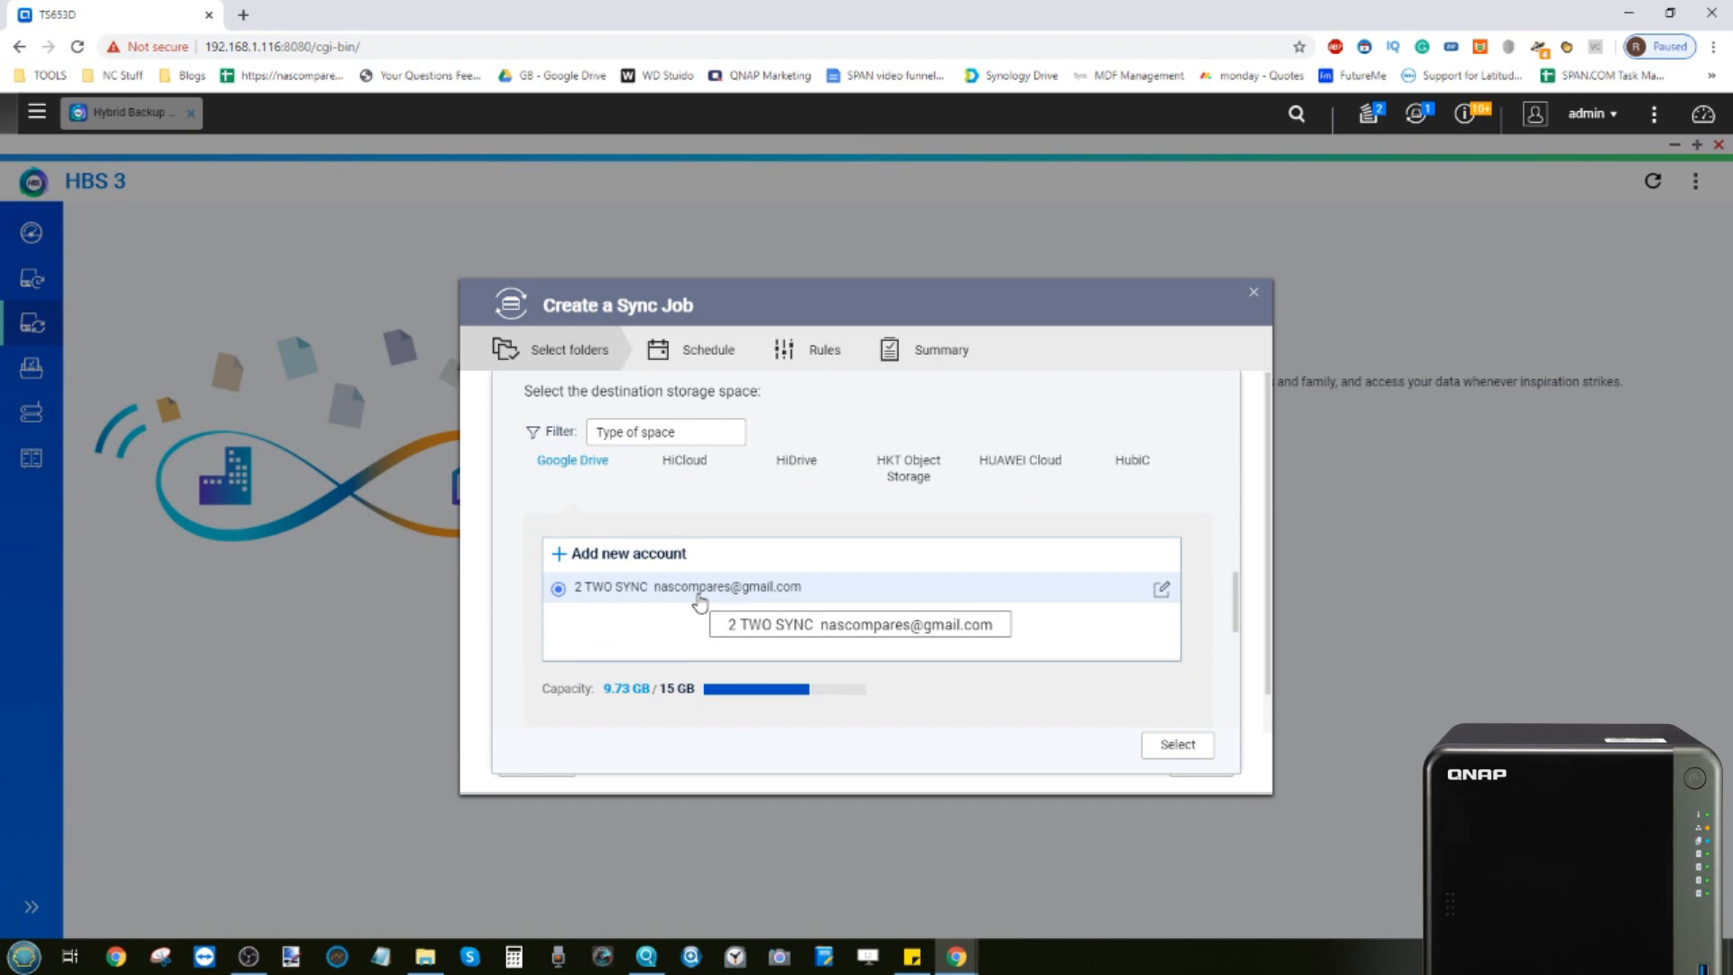
scroll(700, 601, "down", 1)
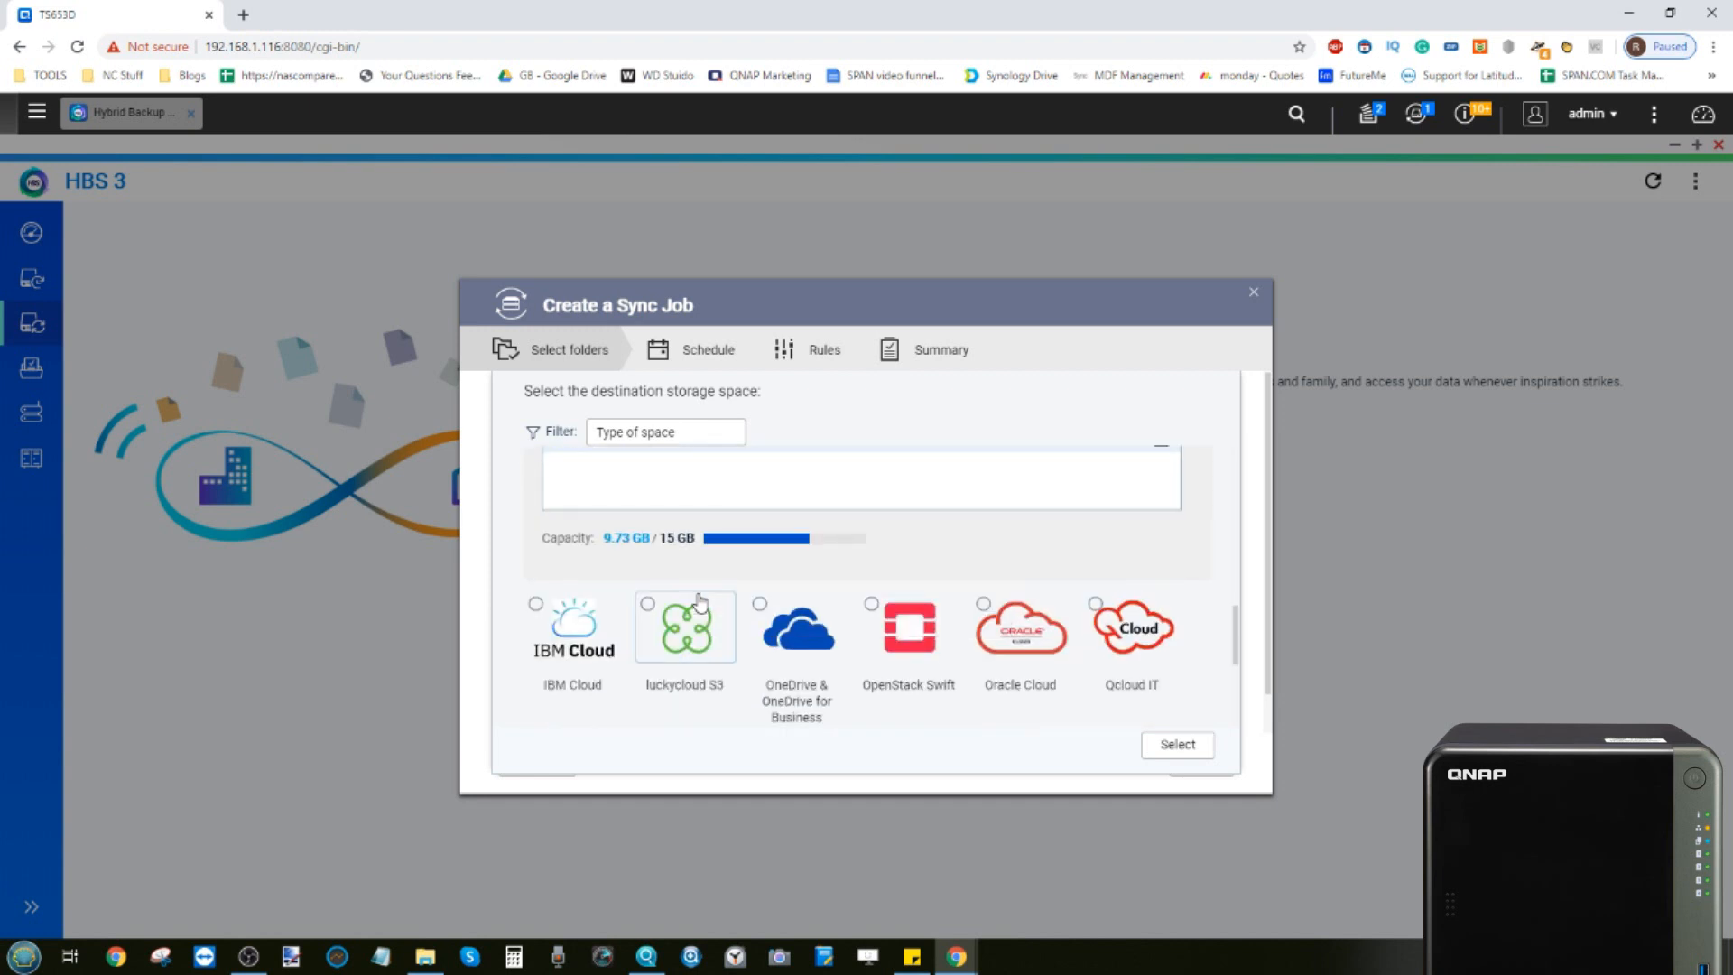
scroll(731, 547, "up", 1)
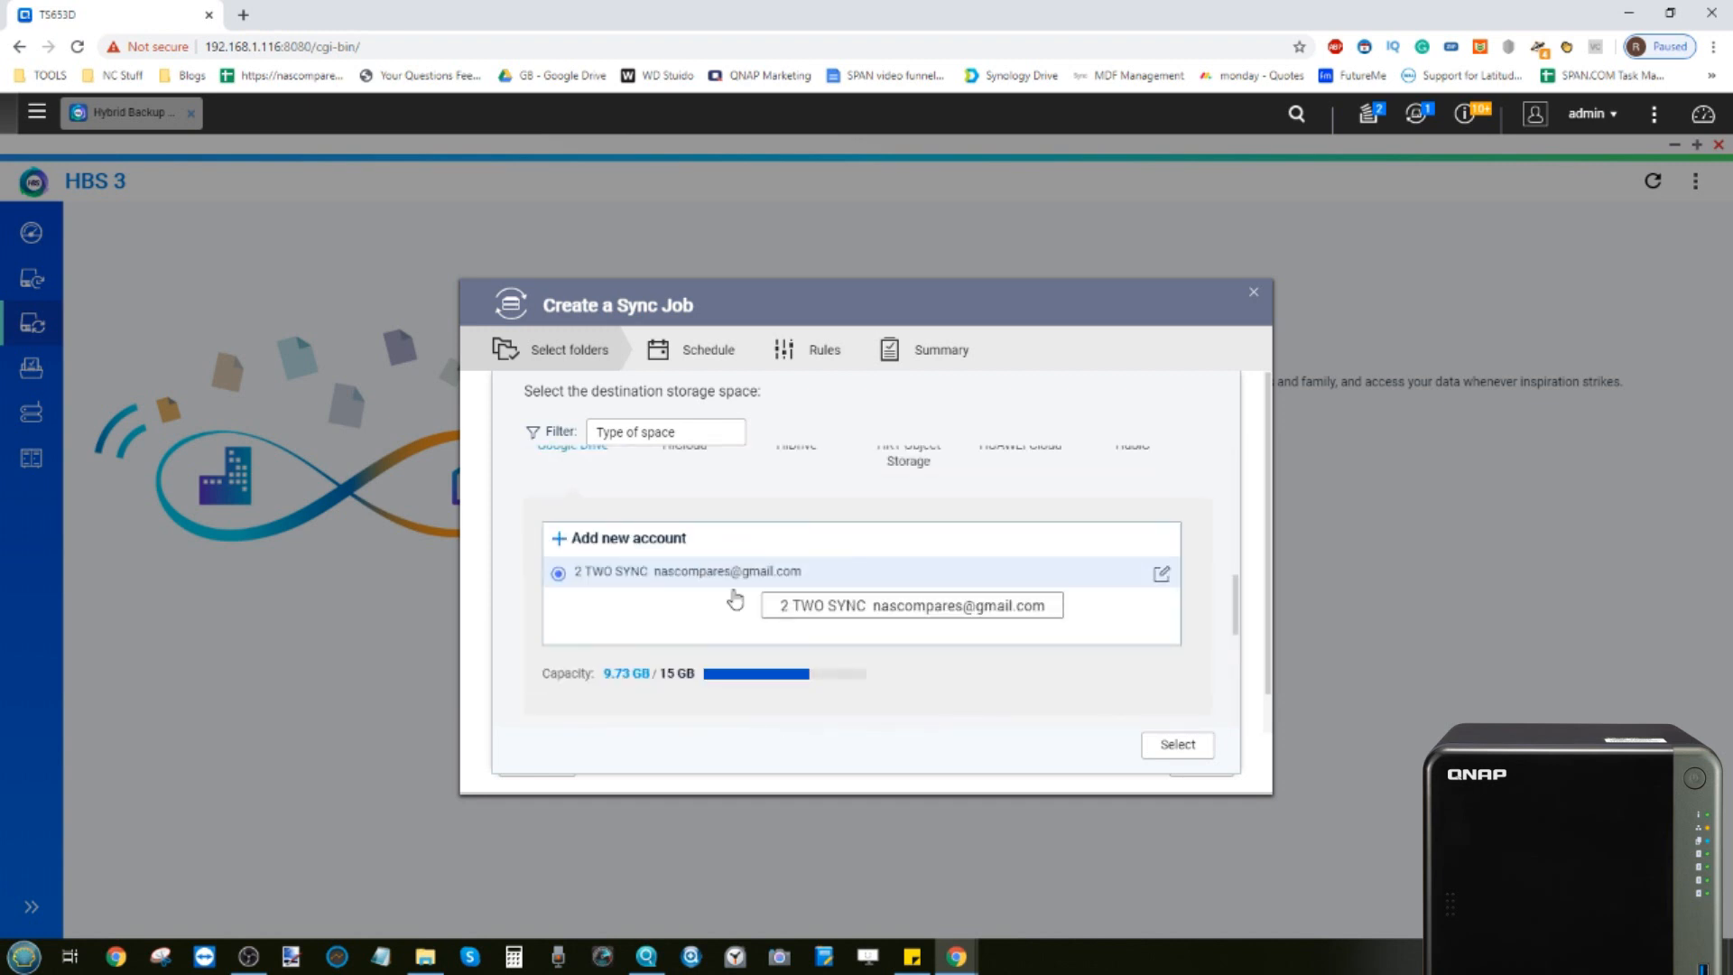
left_click(1183, 752)
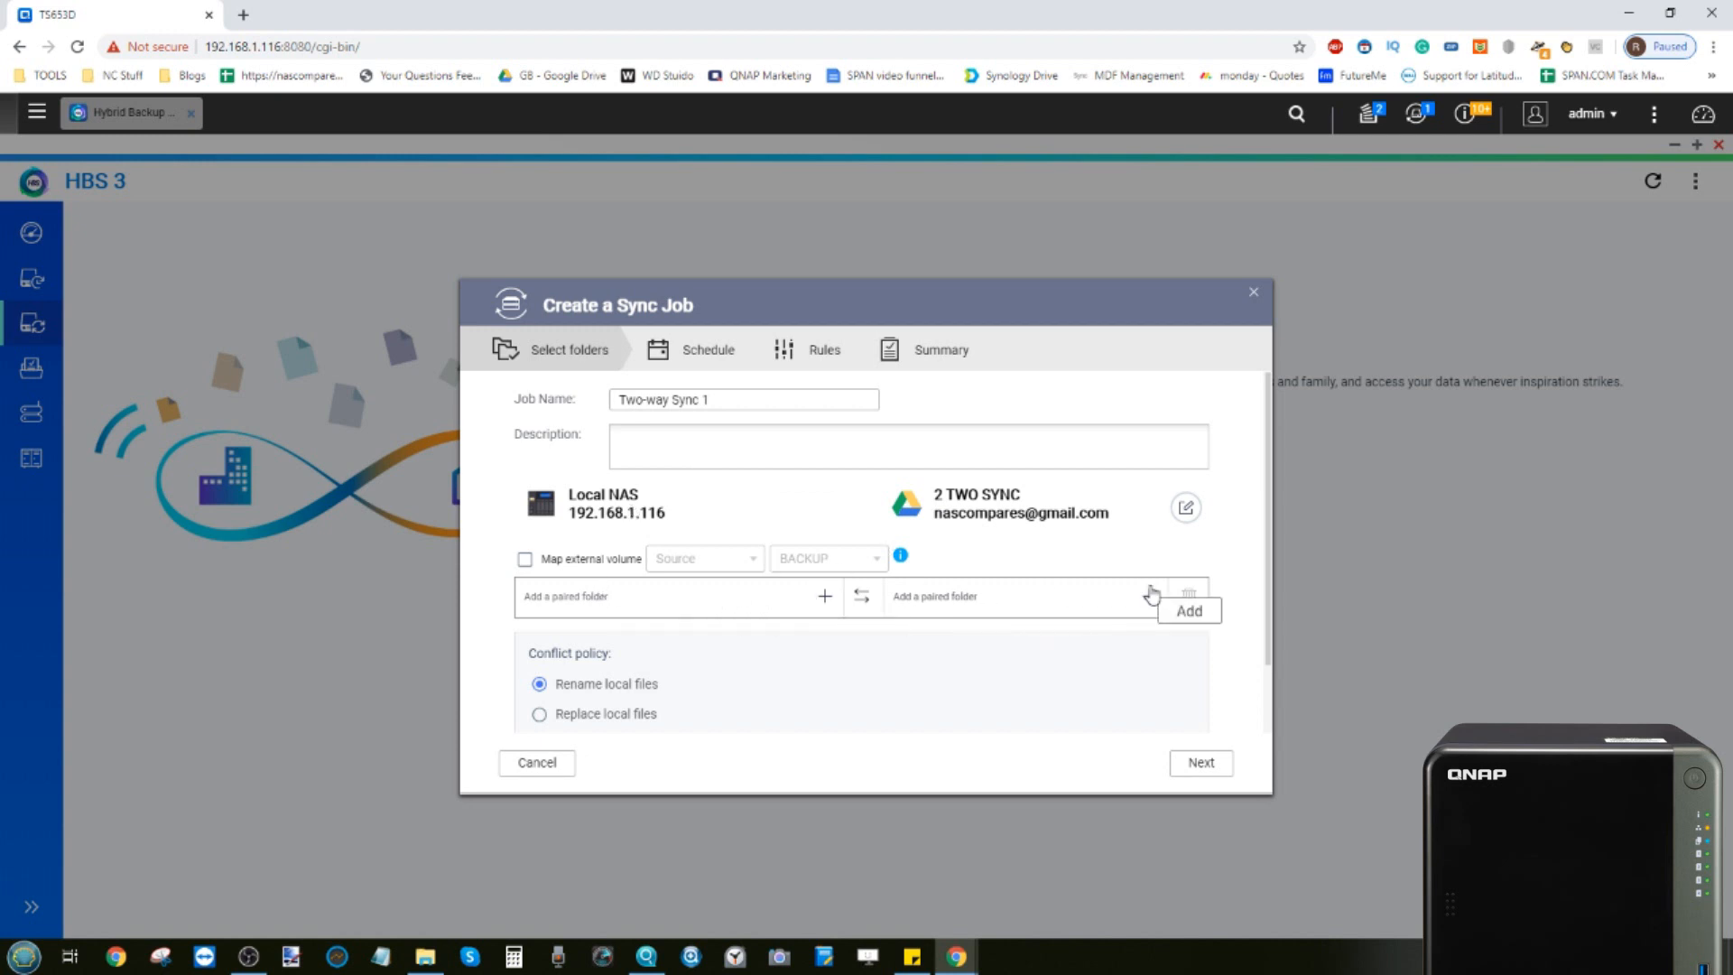
Add the local paired folder Multimedia/Music/Home Alone (Original Motion Picture Soundtrack)
left_click(823, 597)
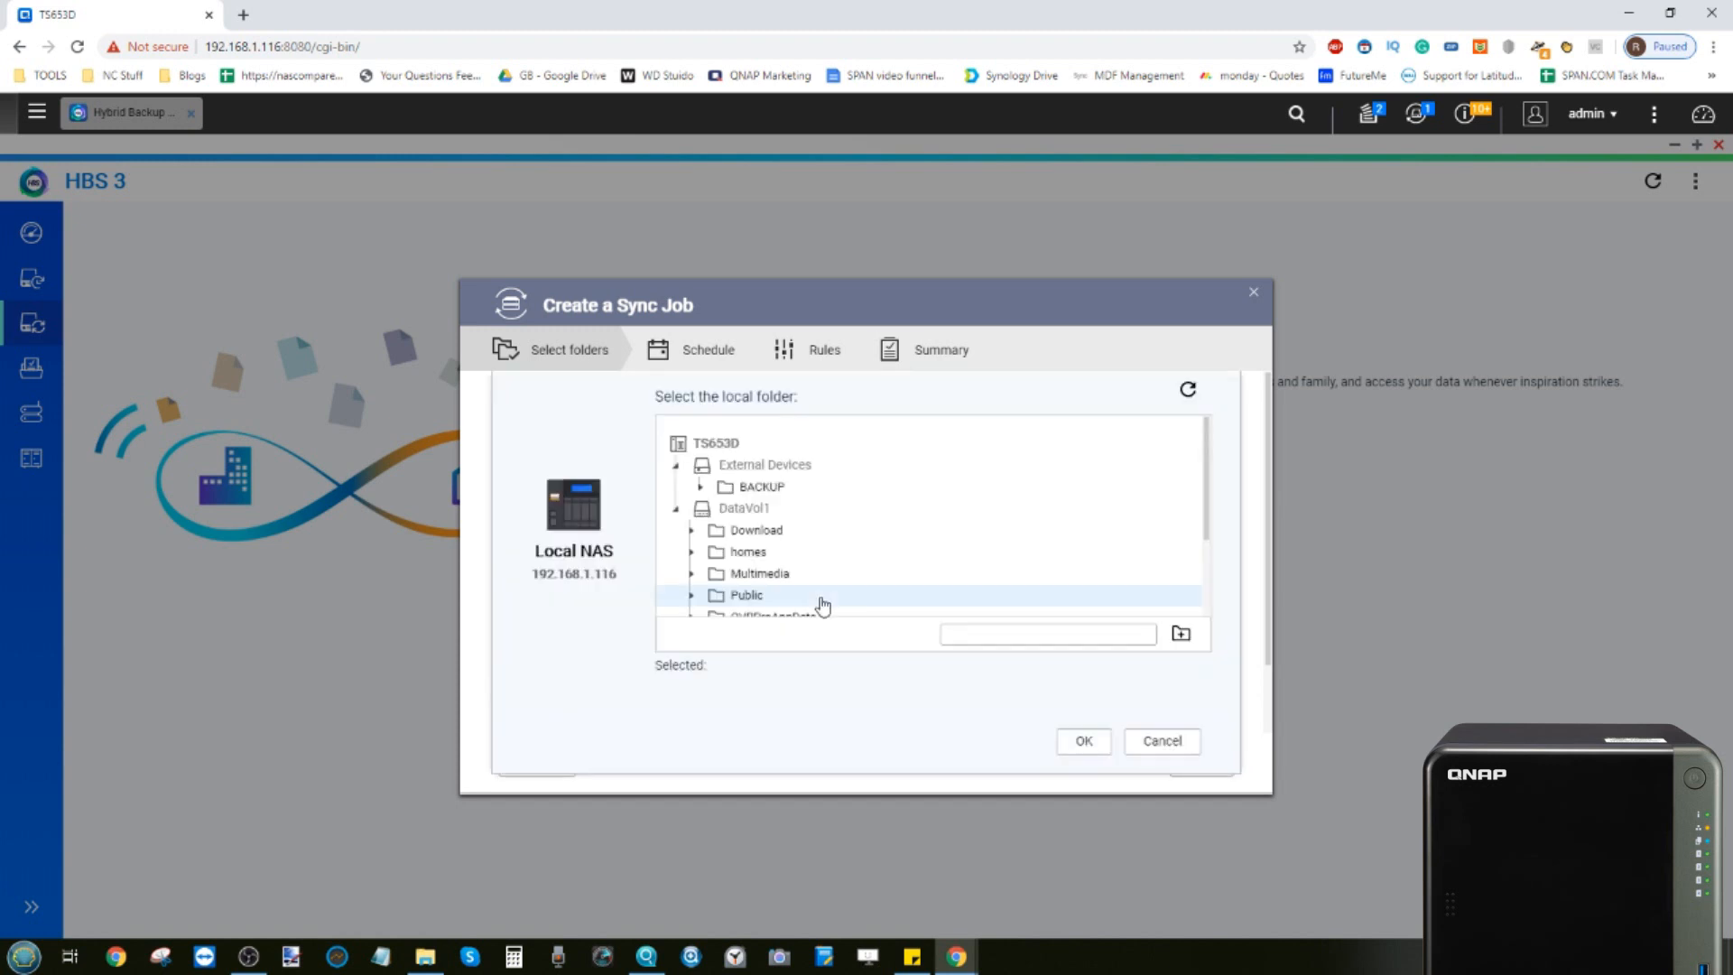
scroll(791, 546, "down", 1)
scroll(791, 545, "down", 2)
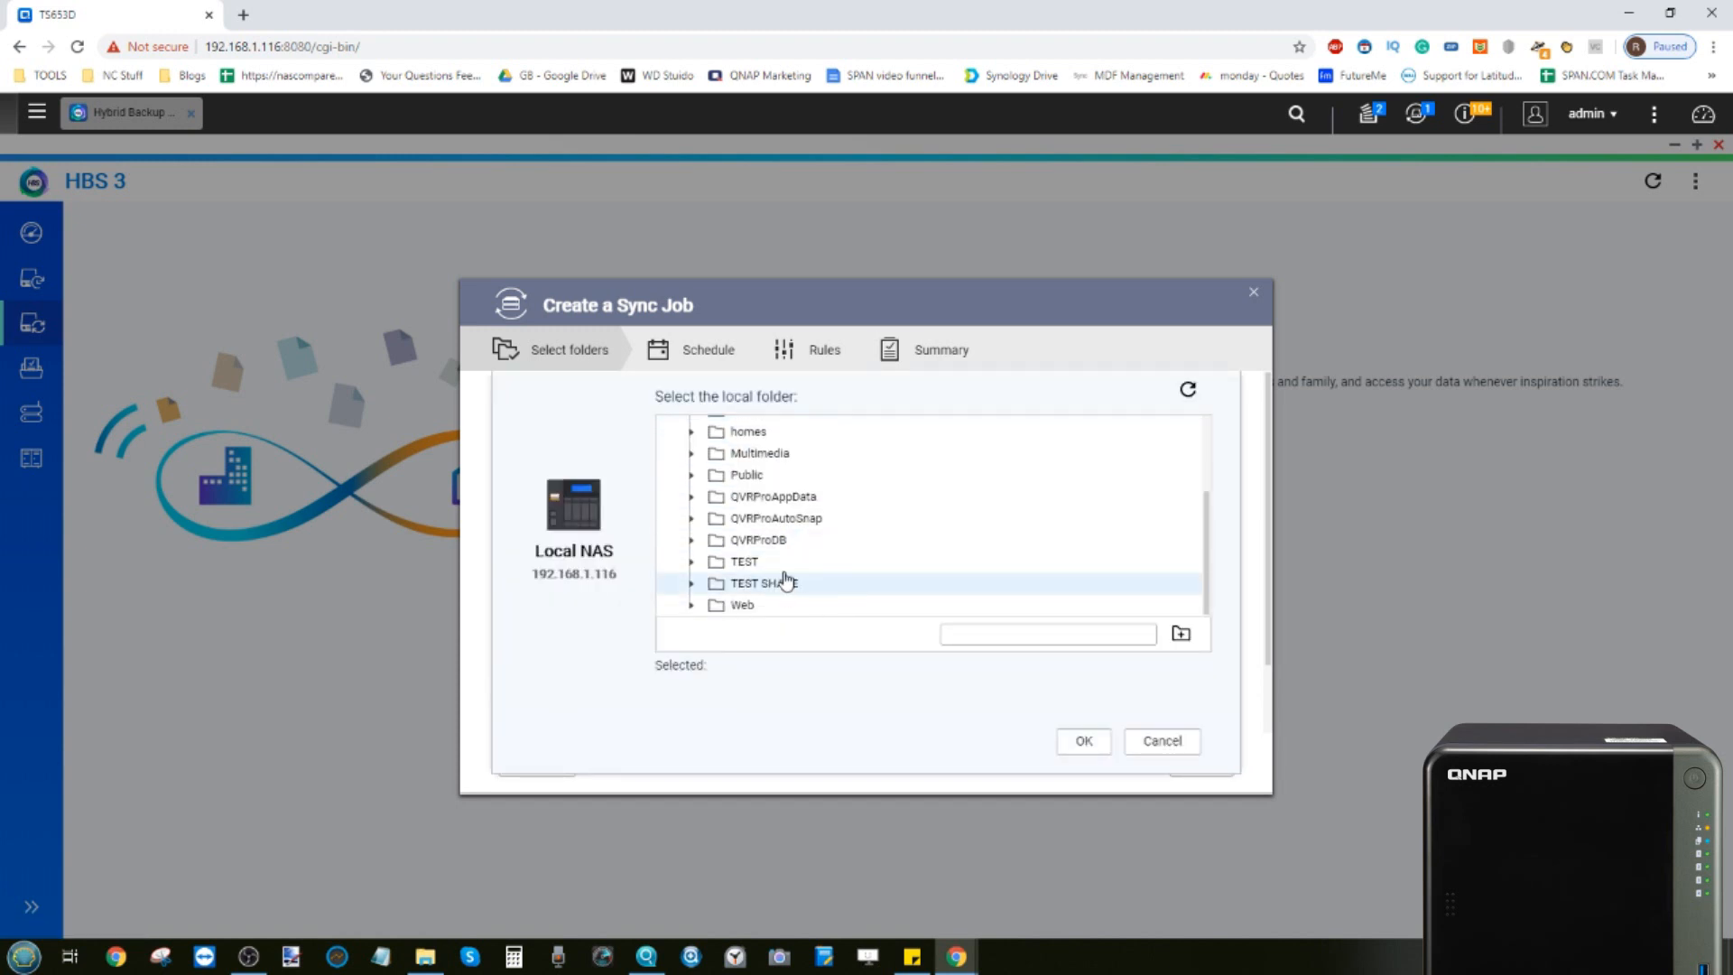
scroll(781, 532, "up", 3)
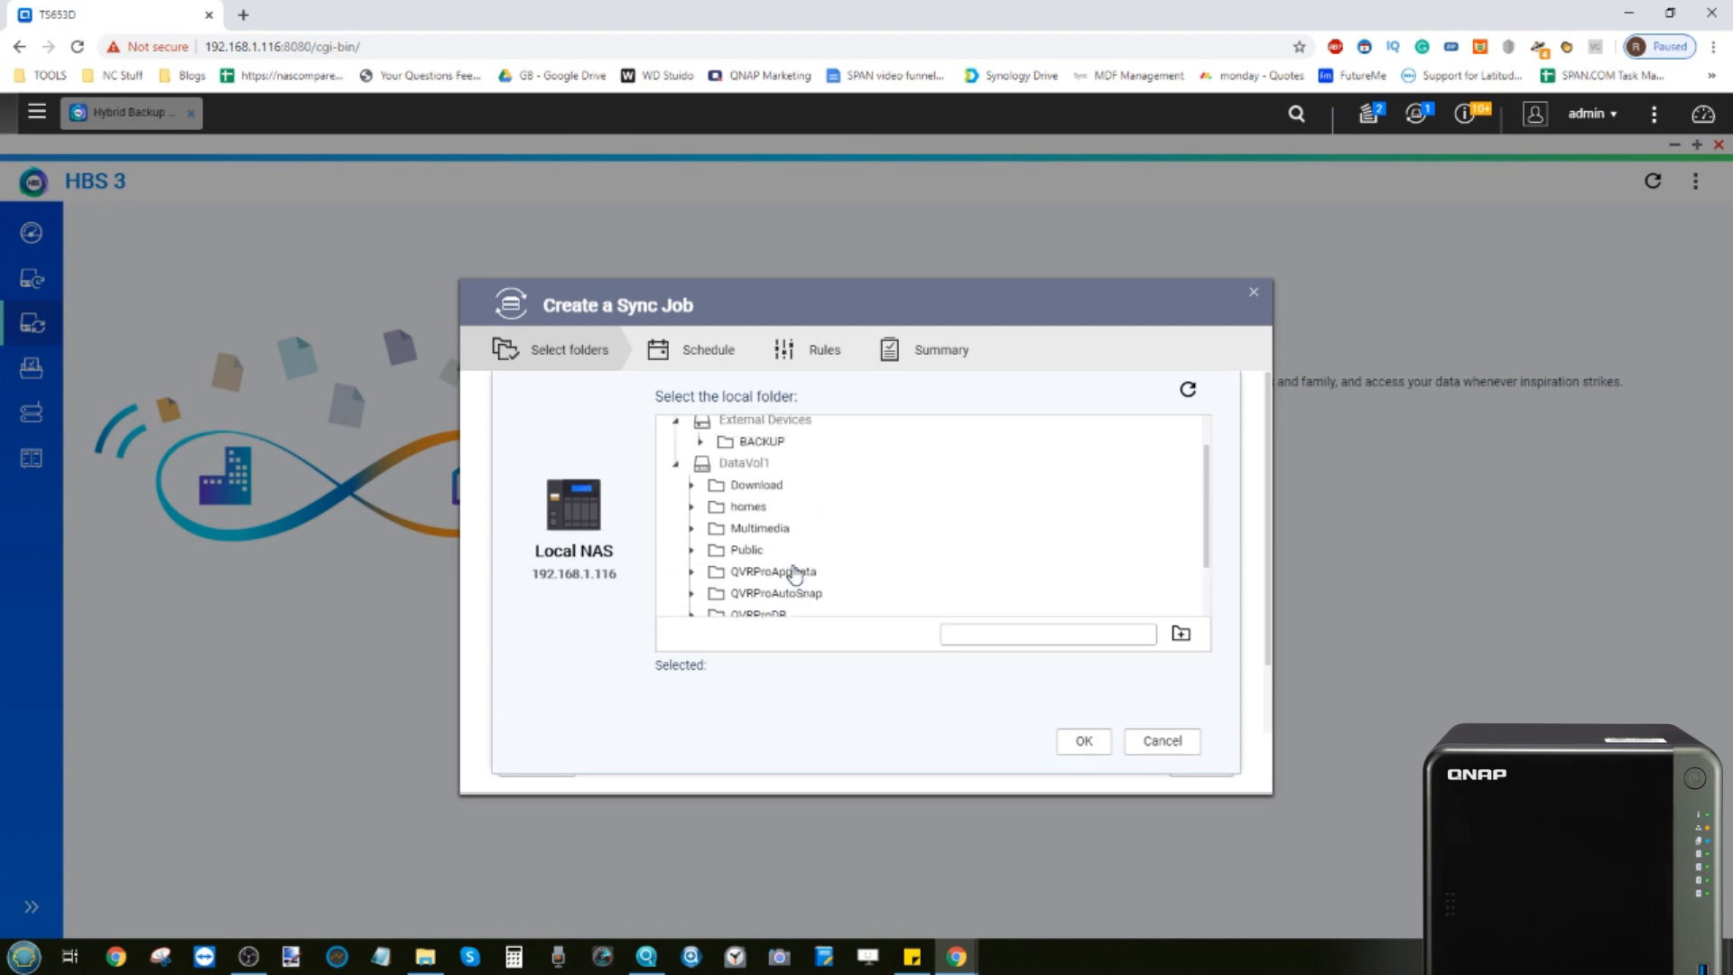
scroll(754, 553, "down", 1)
left_click(691, 529)
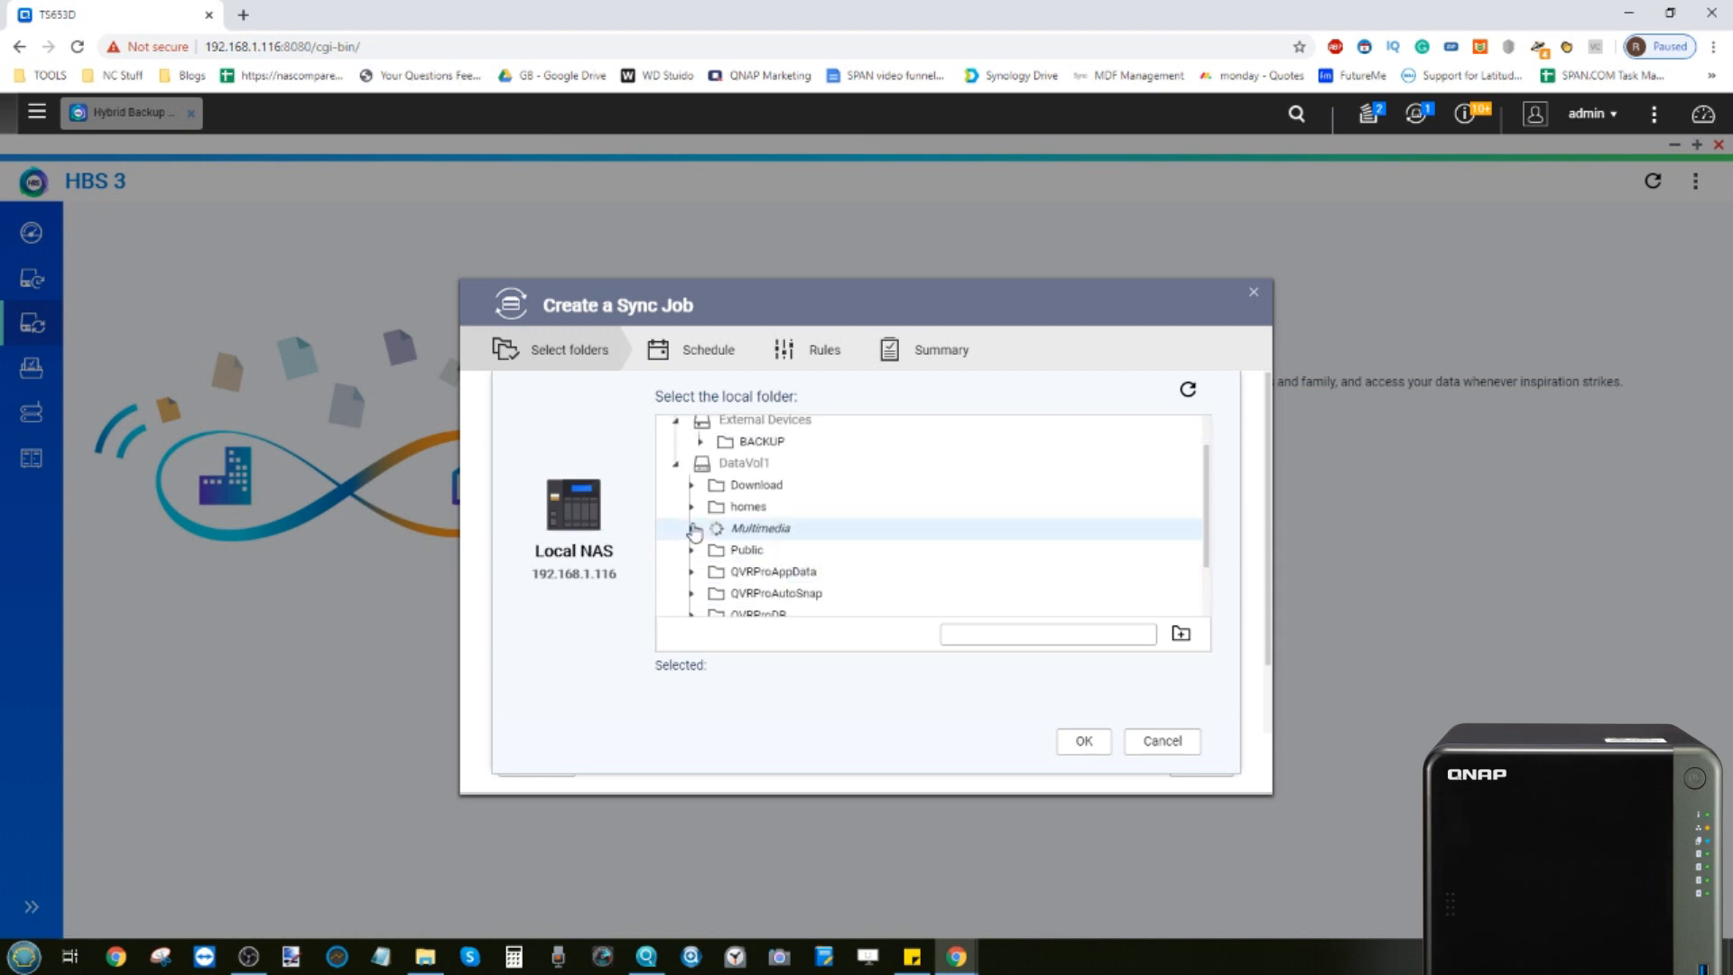
scroll(793, 550, "down", 2)
left_click(768, 505)
left_click(714, 503)
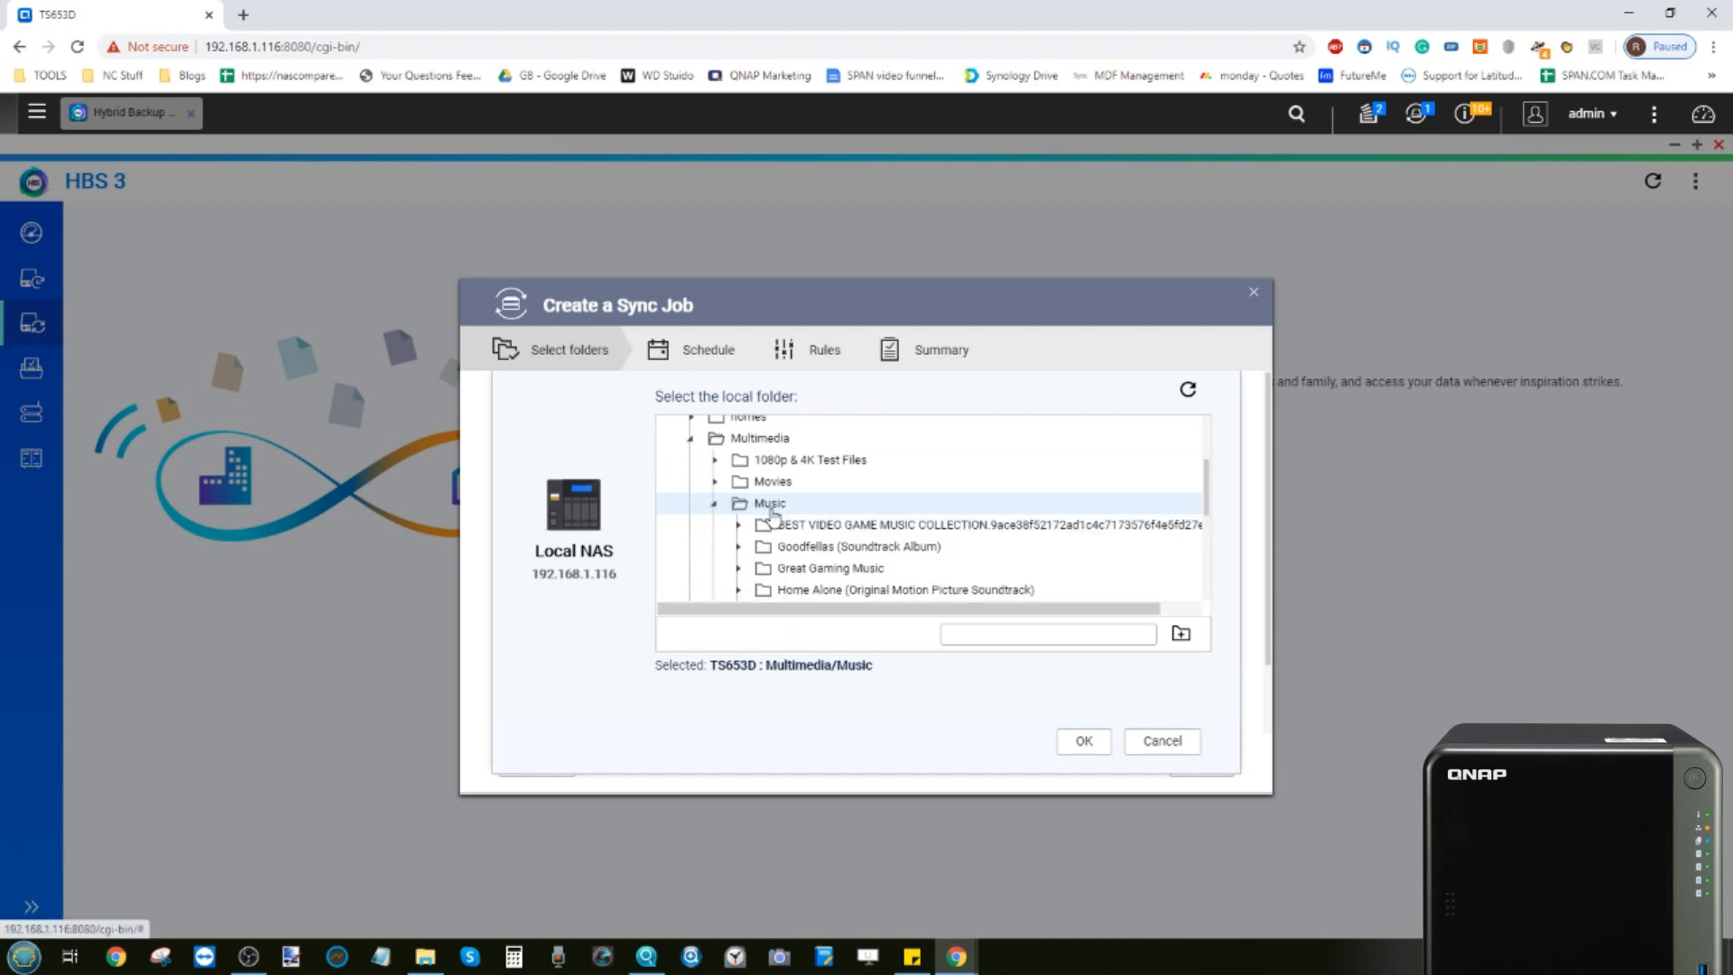
left_click(790, 593)
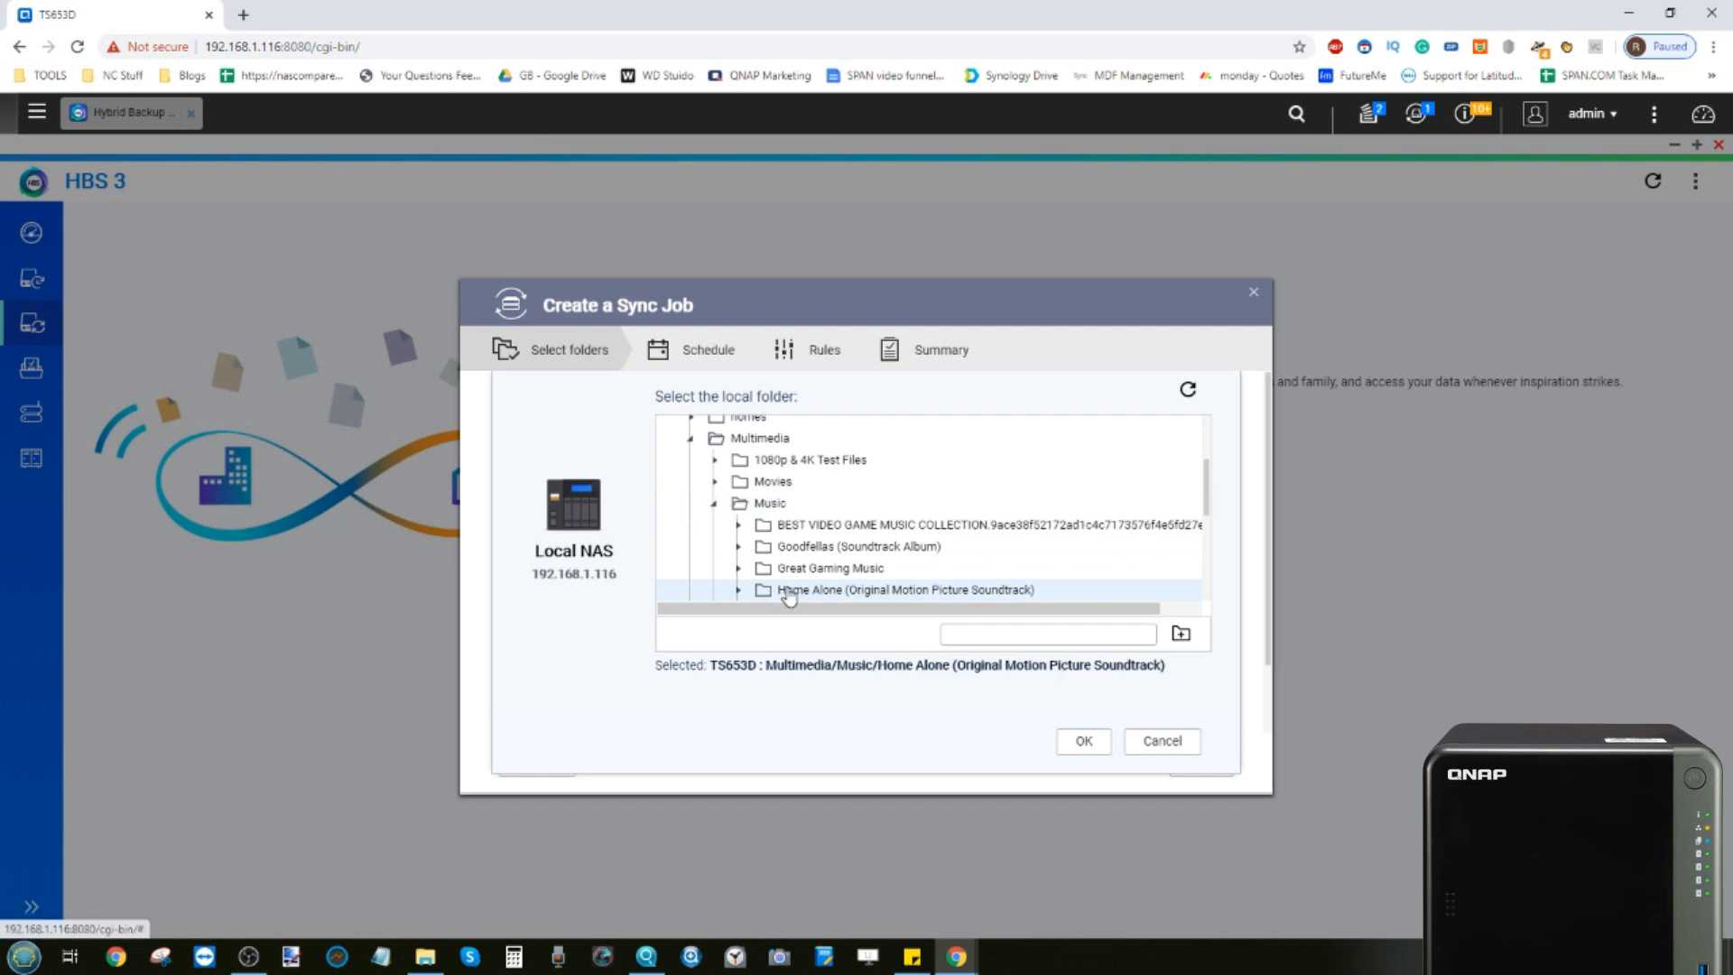
left_click(1086, 740)
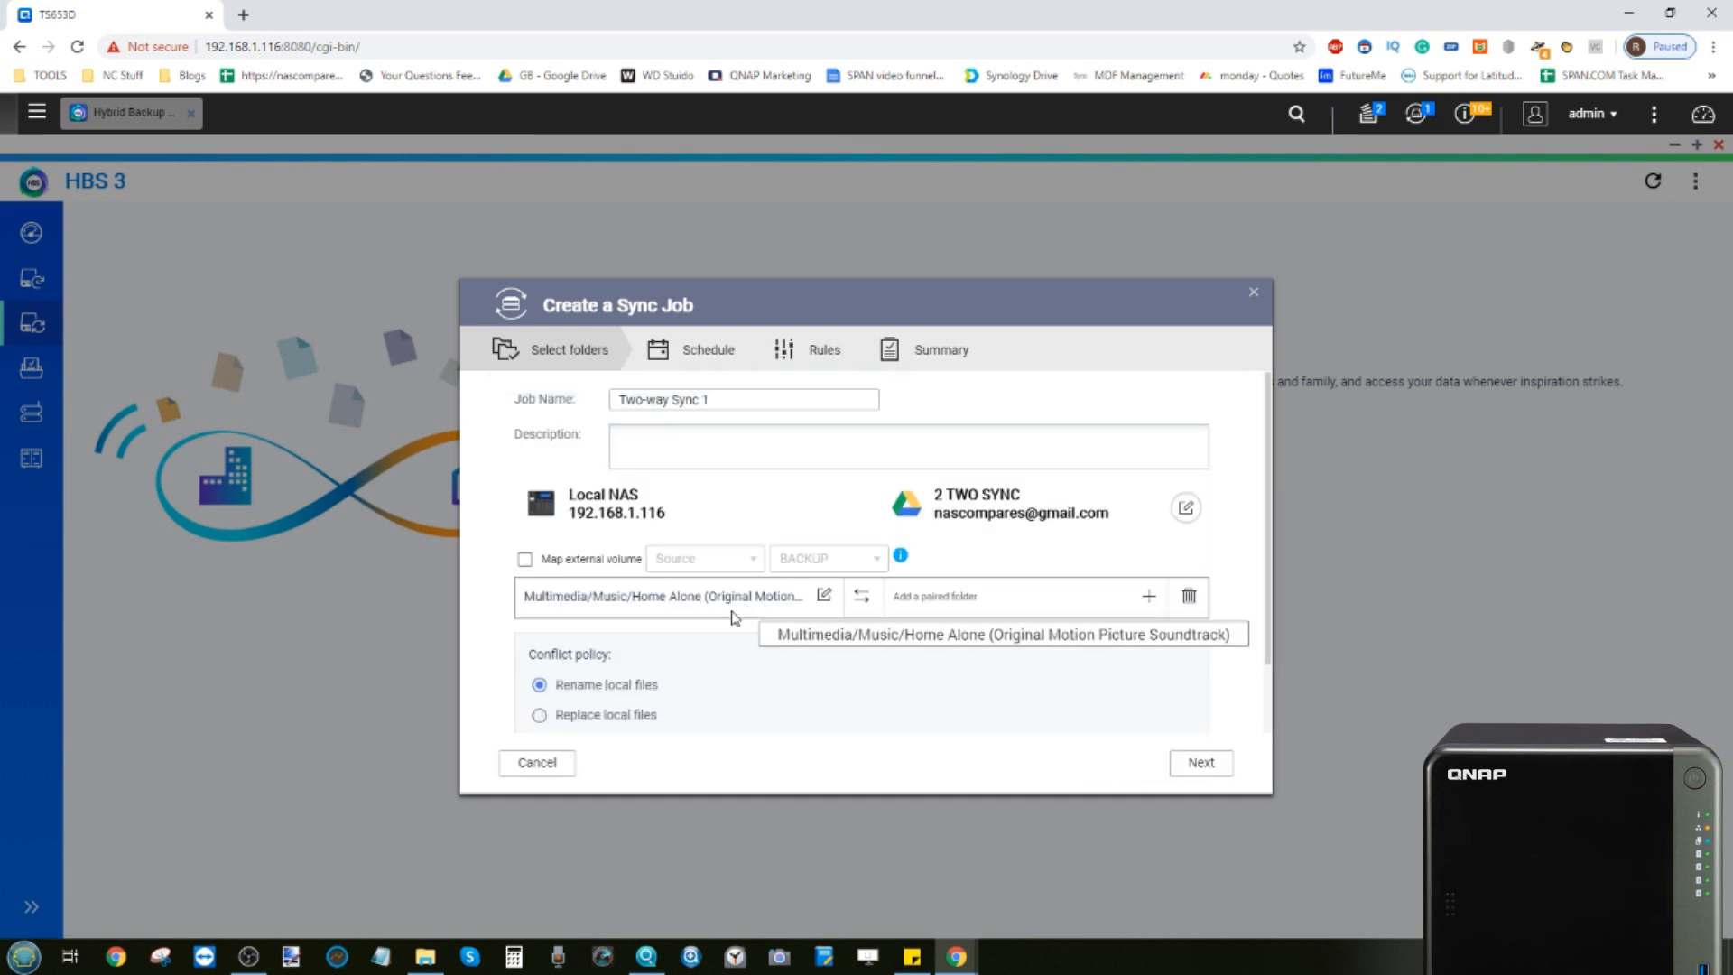
Pair it with the Google Drive folder /My Drive/Music
left_click(1149, 595)
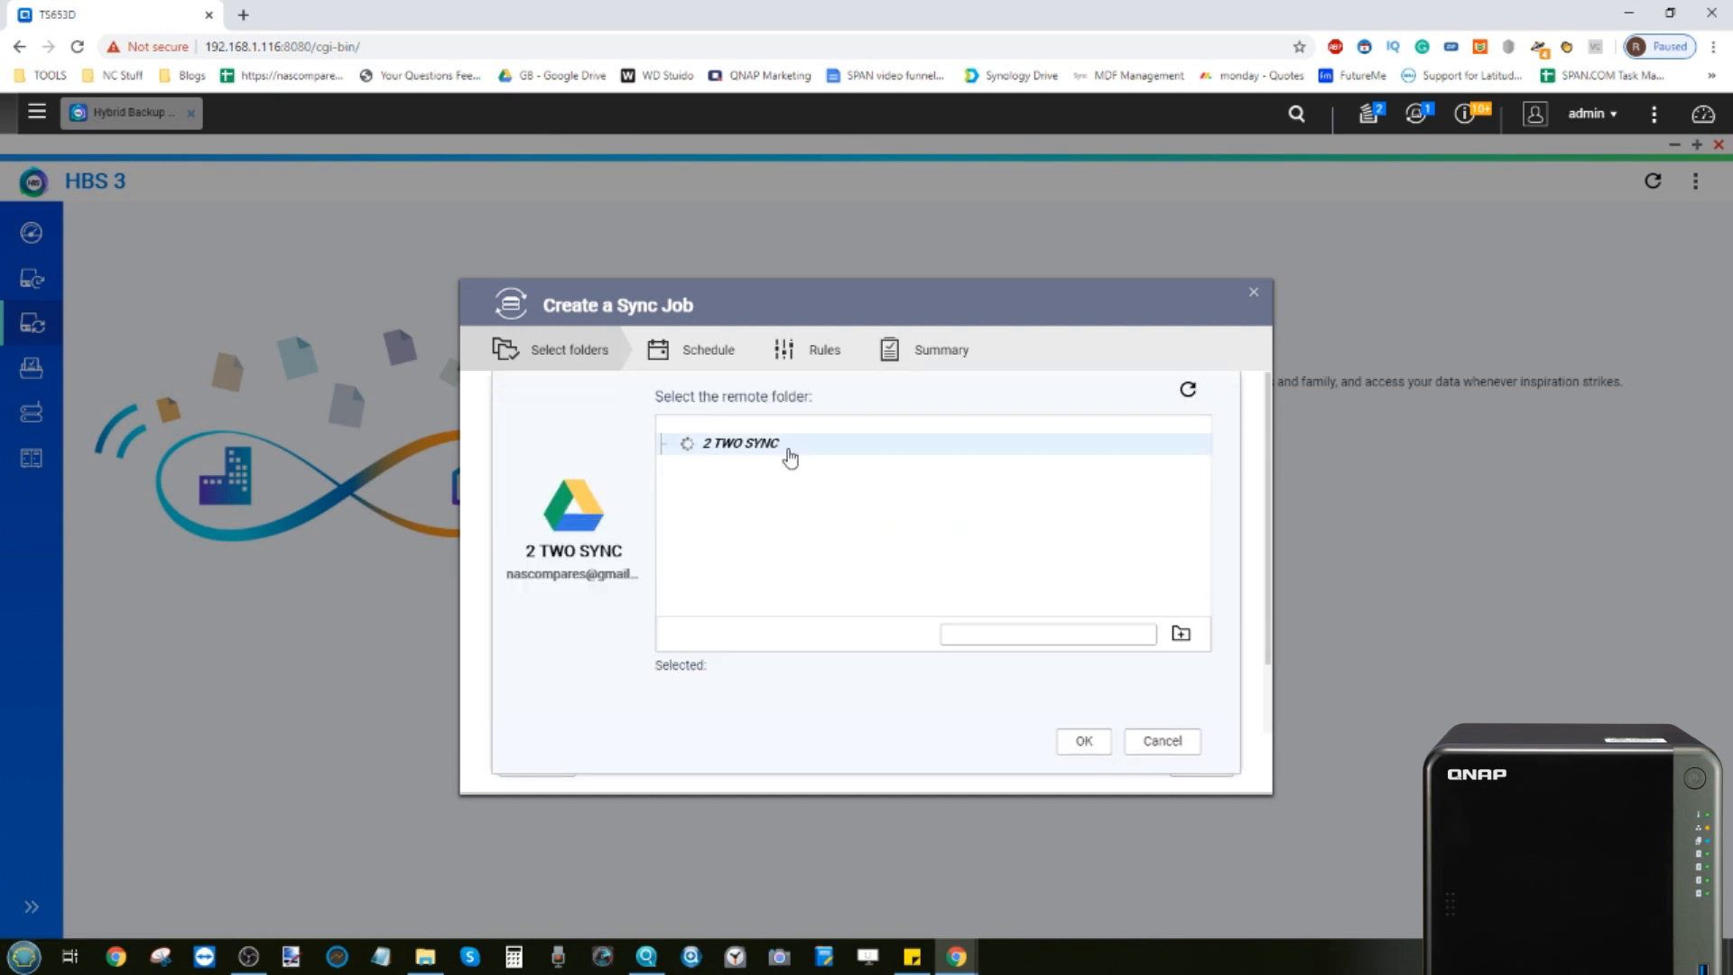
left_click(756, 470)
left_click(756, 474)
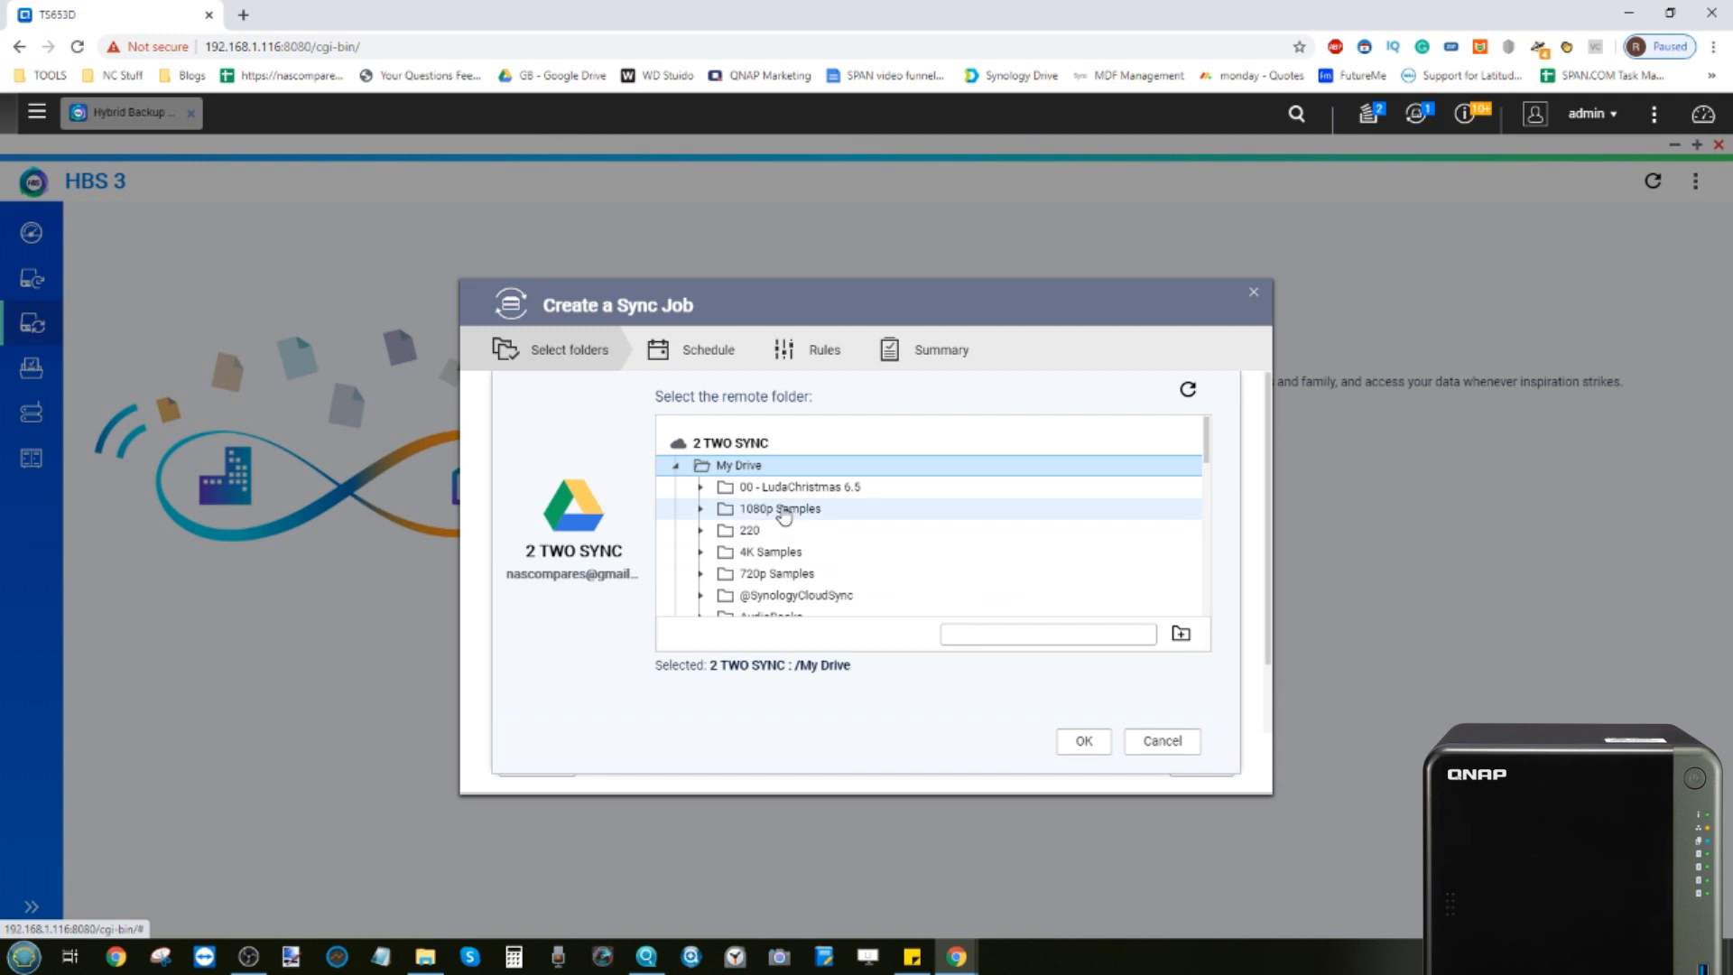
scroll(783, 514, "down", 4)
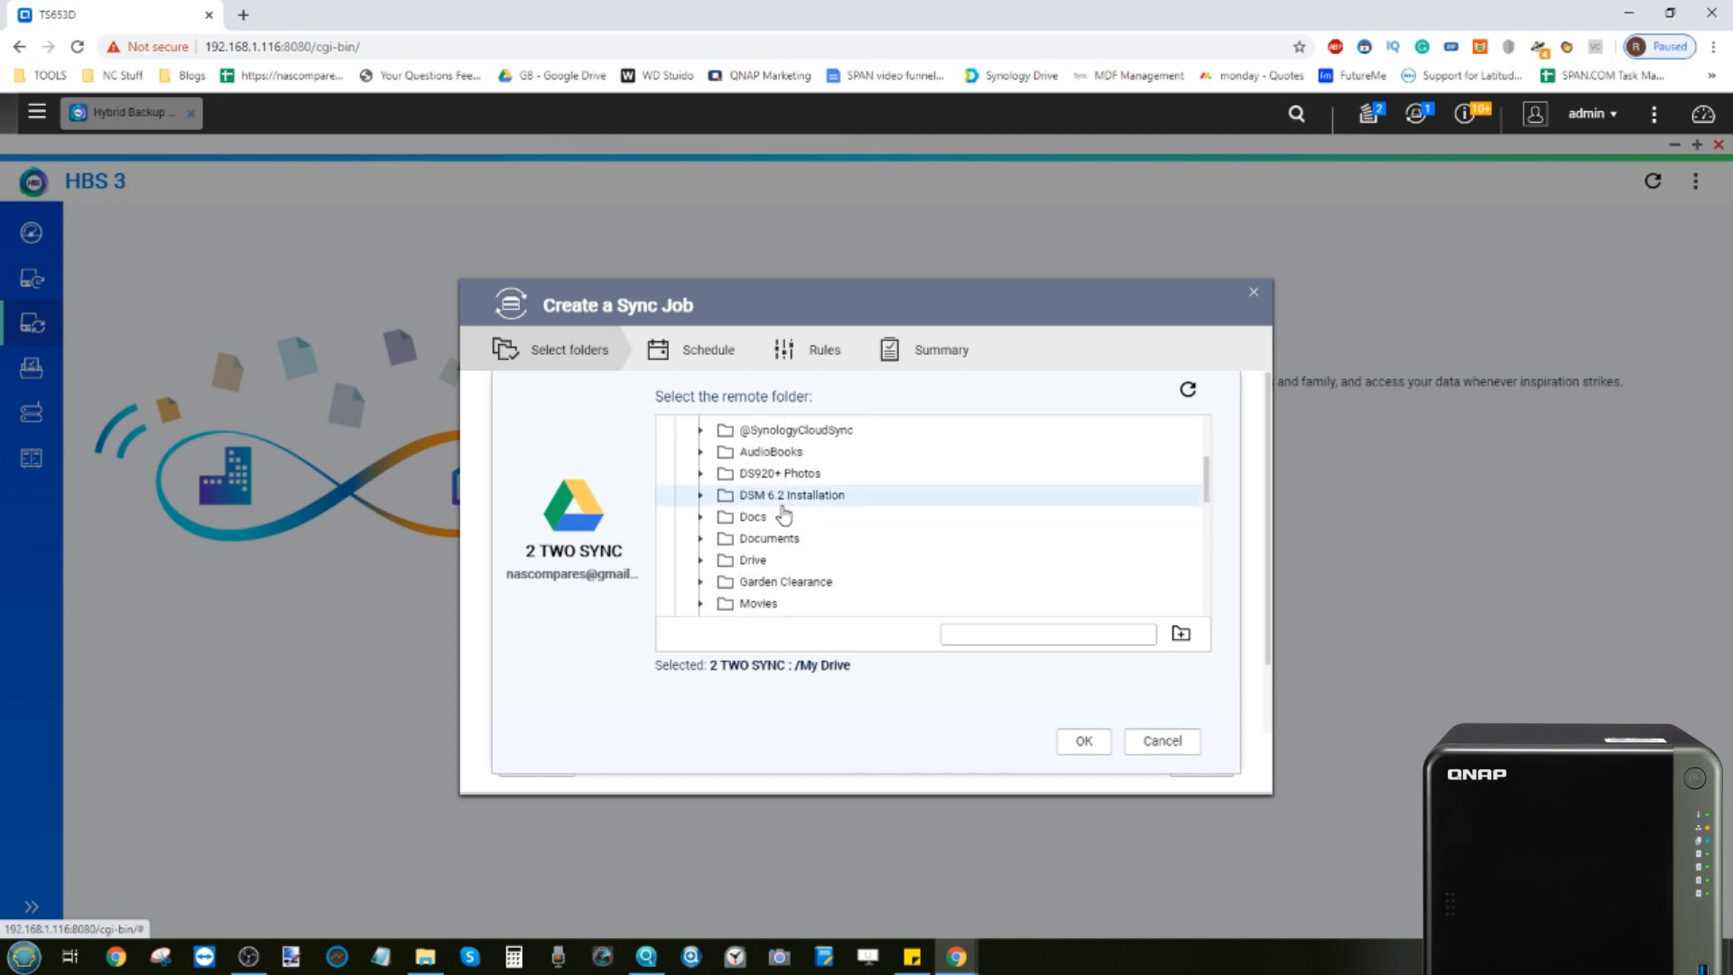
scroll(784, 514, "up", 2)
scroll(784, 515, "down", 5)
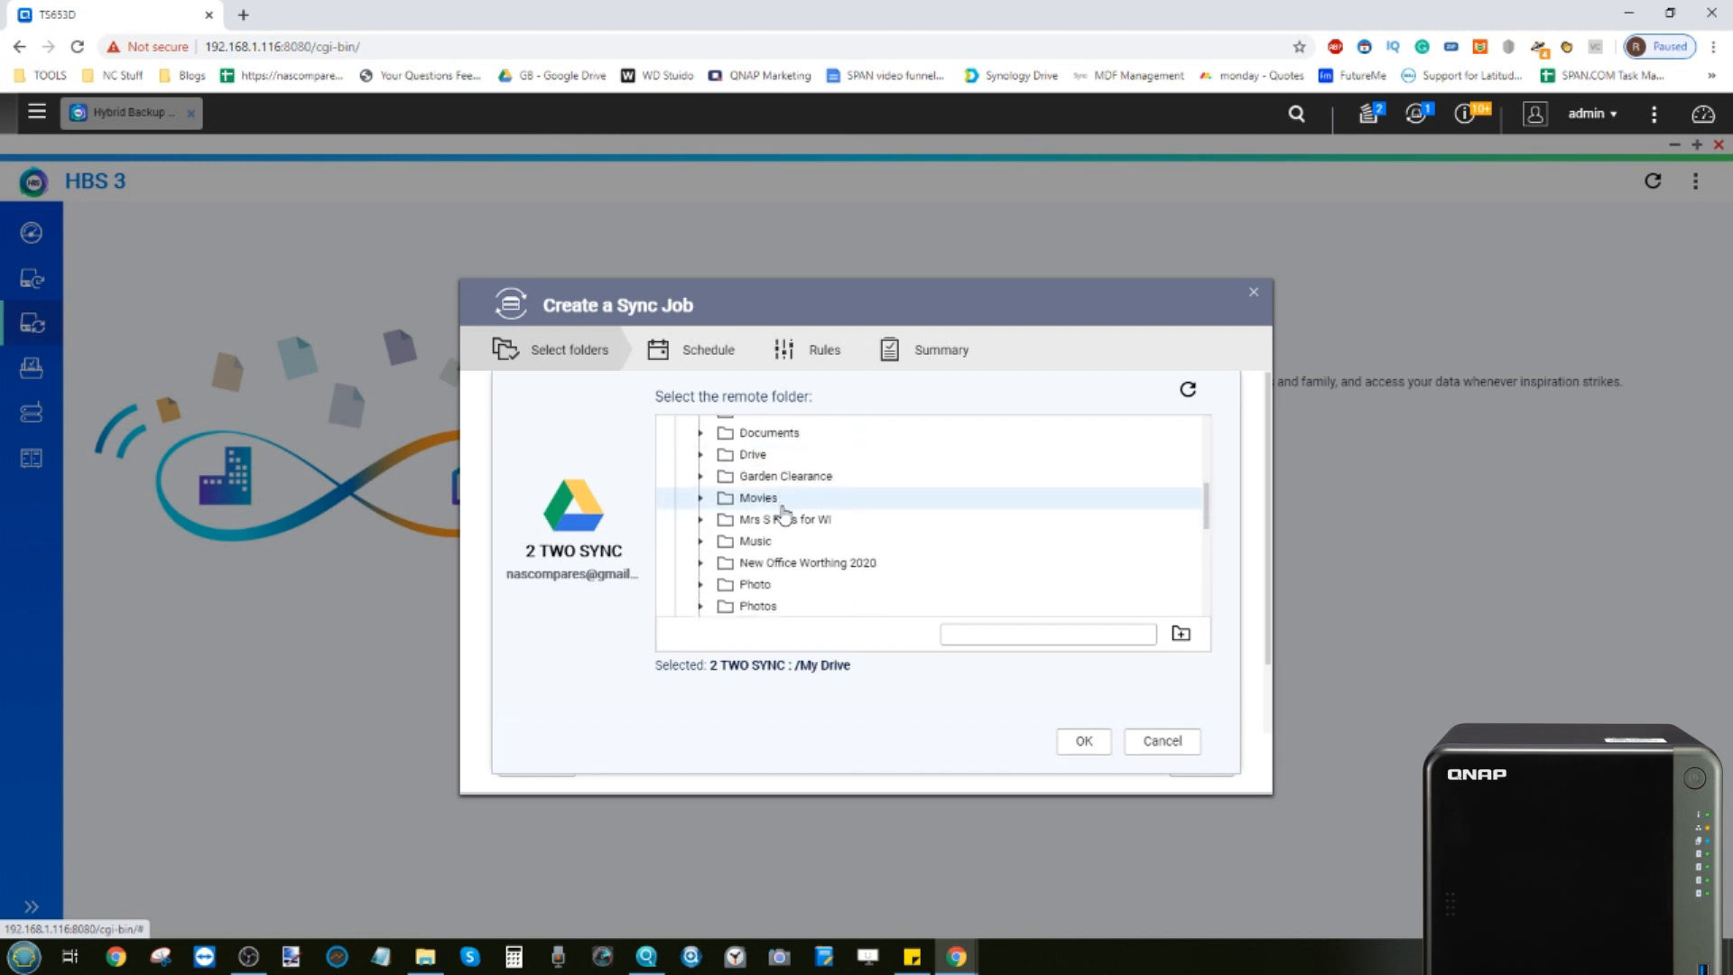
scroll(781, 510, "down", 2)
left_click(757, 488)
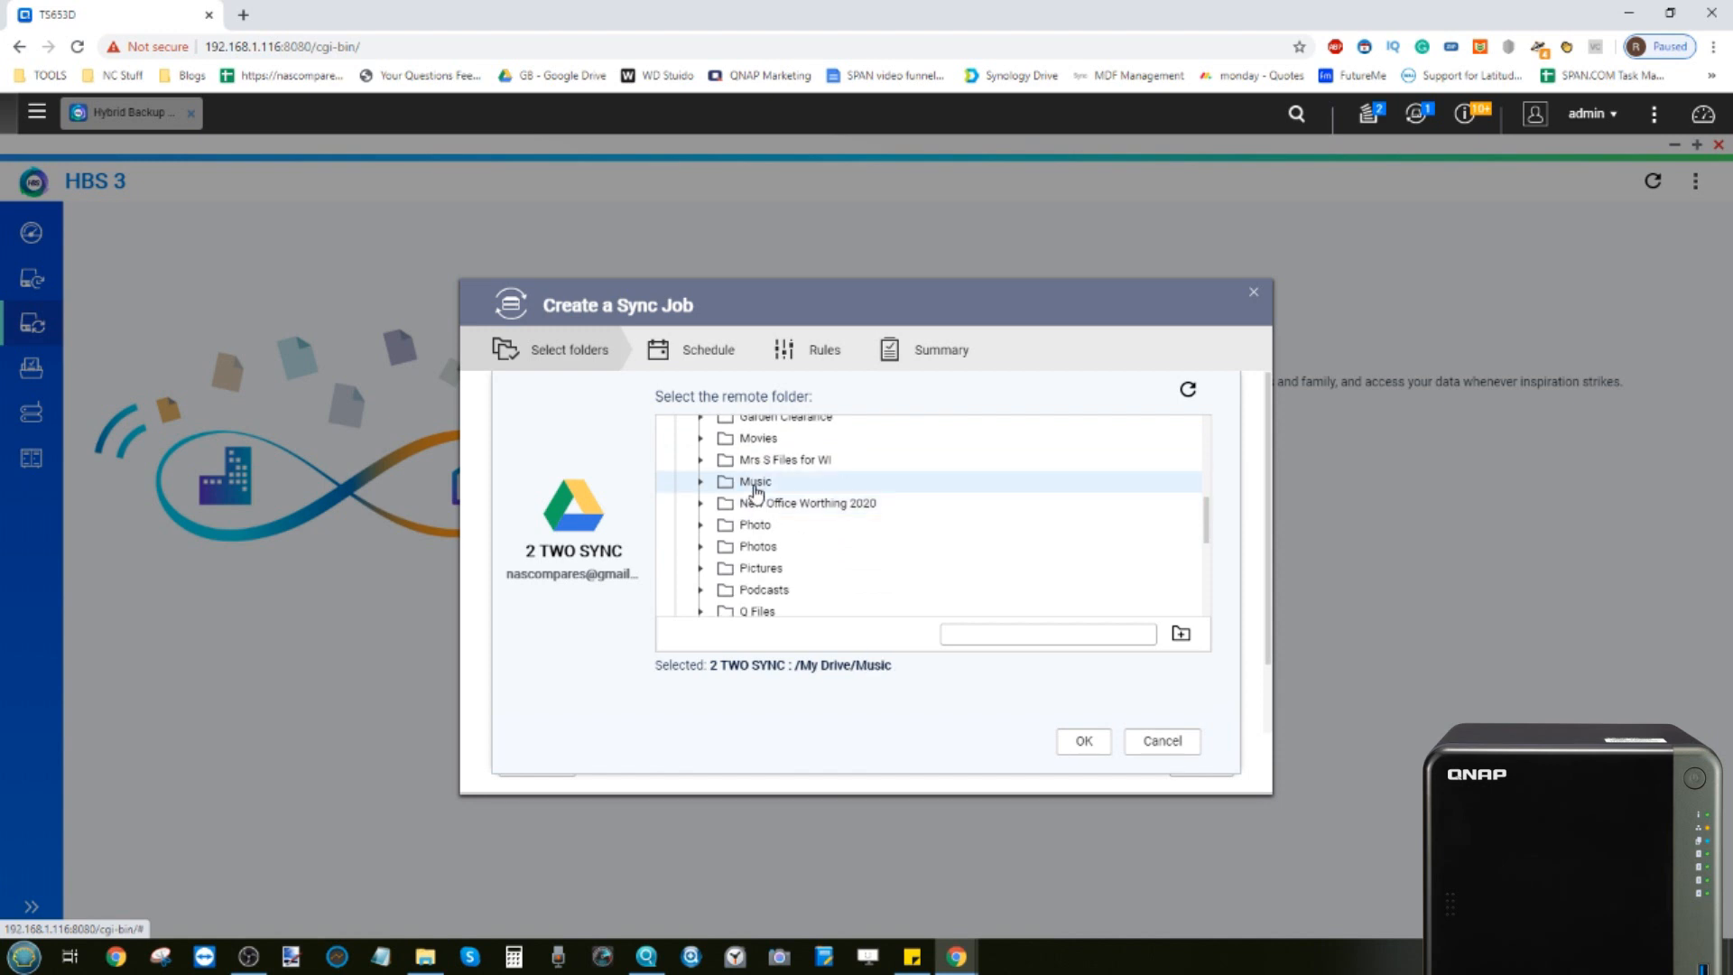
left_click(1097, 742)
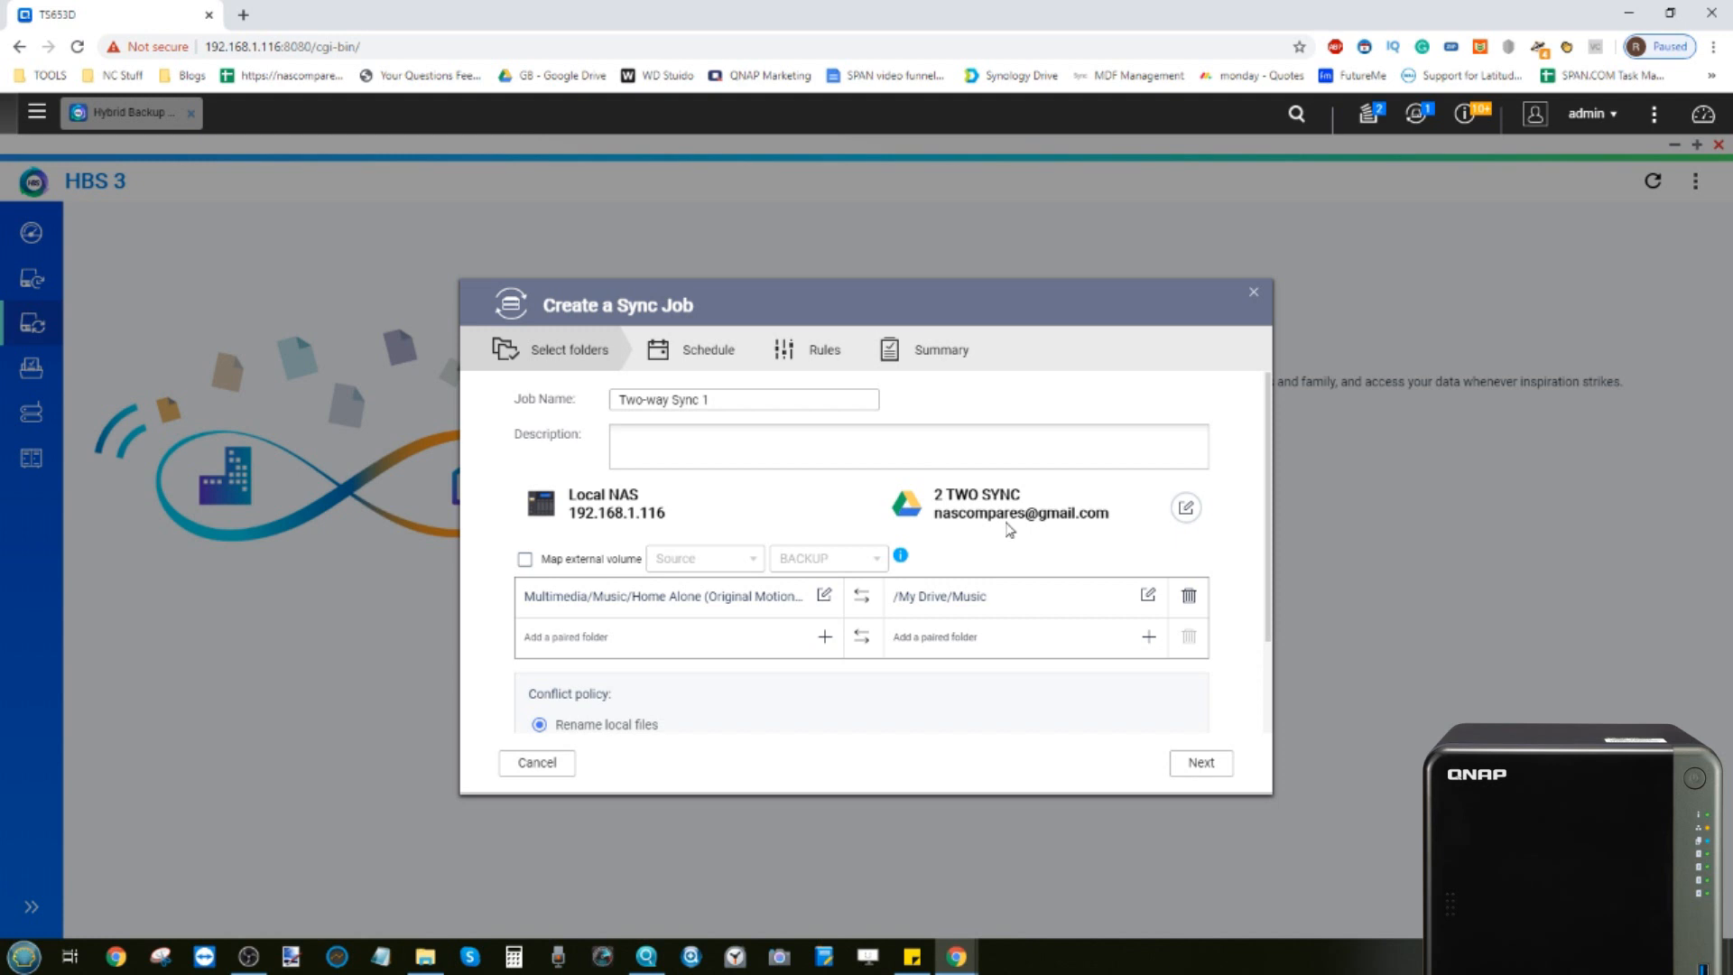
Keep the Rename local files conflict policy and No schedule, moving on to the rules
scroll(923, 582, "down", 3)
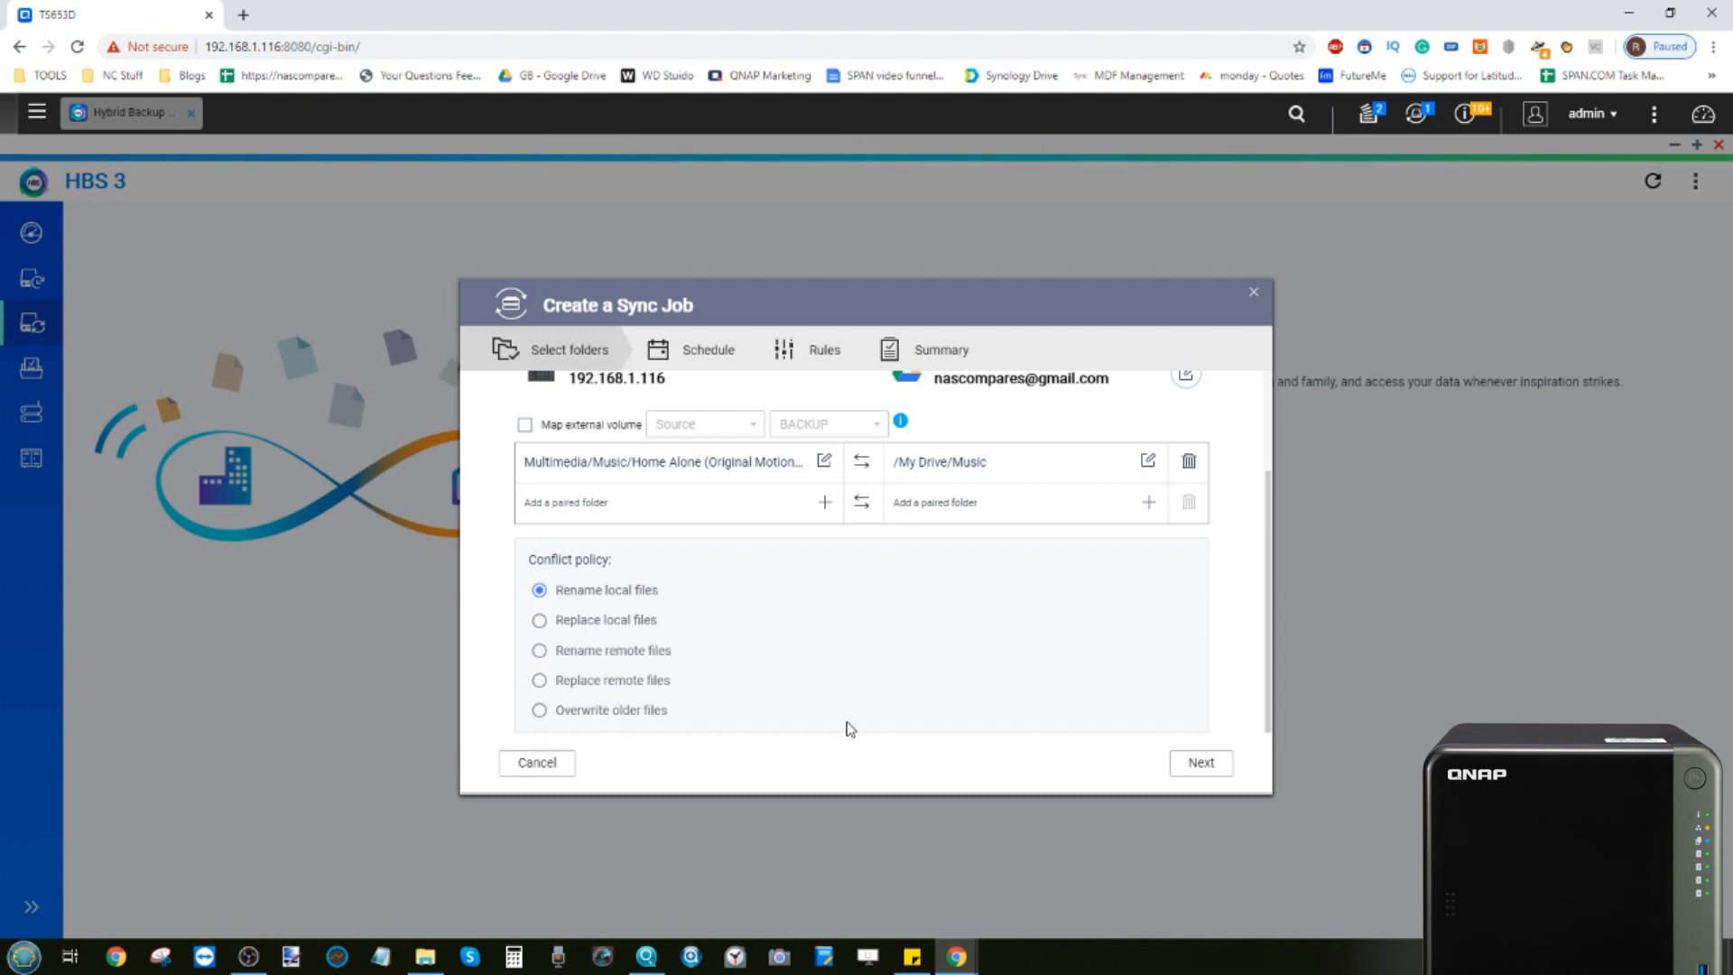
left_click(1203, 761)
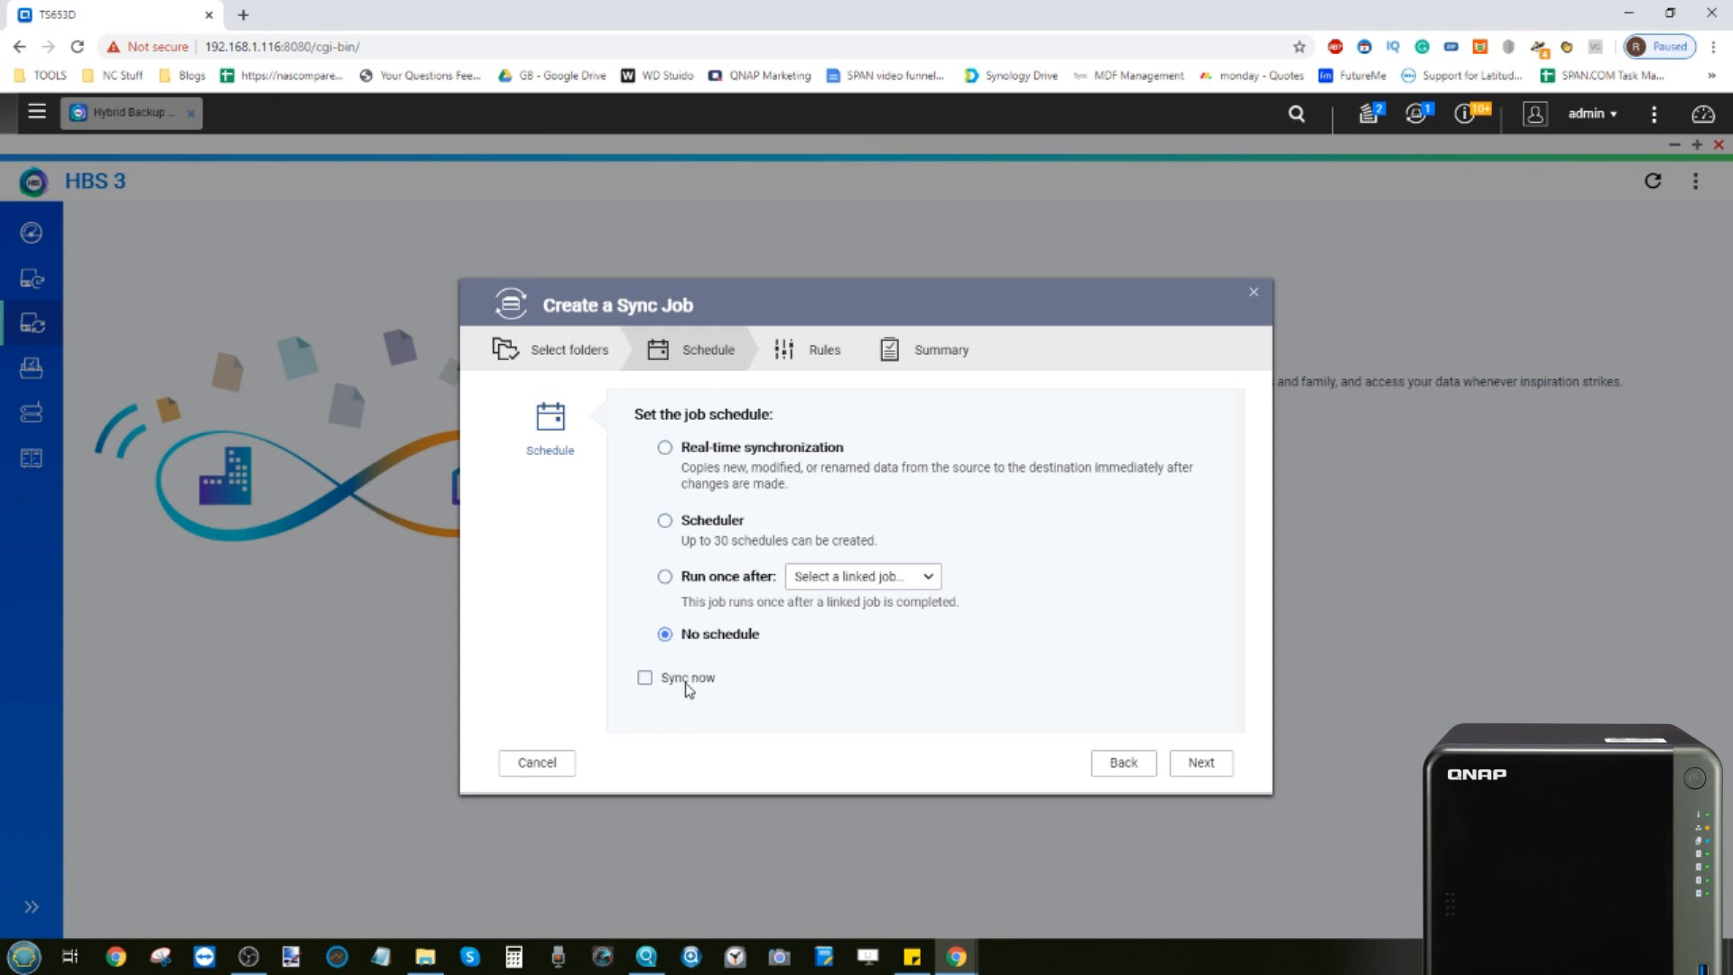
left_click(1202, 763)
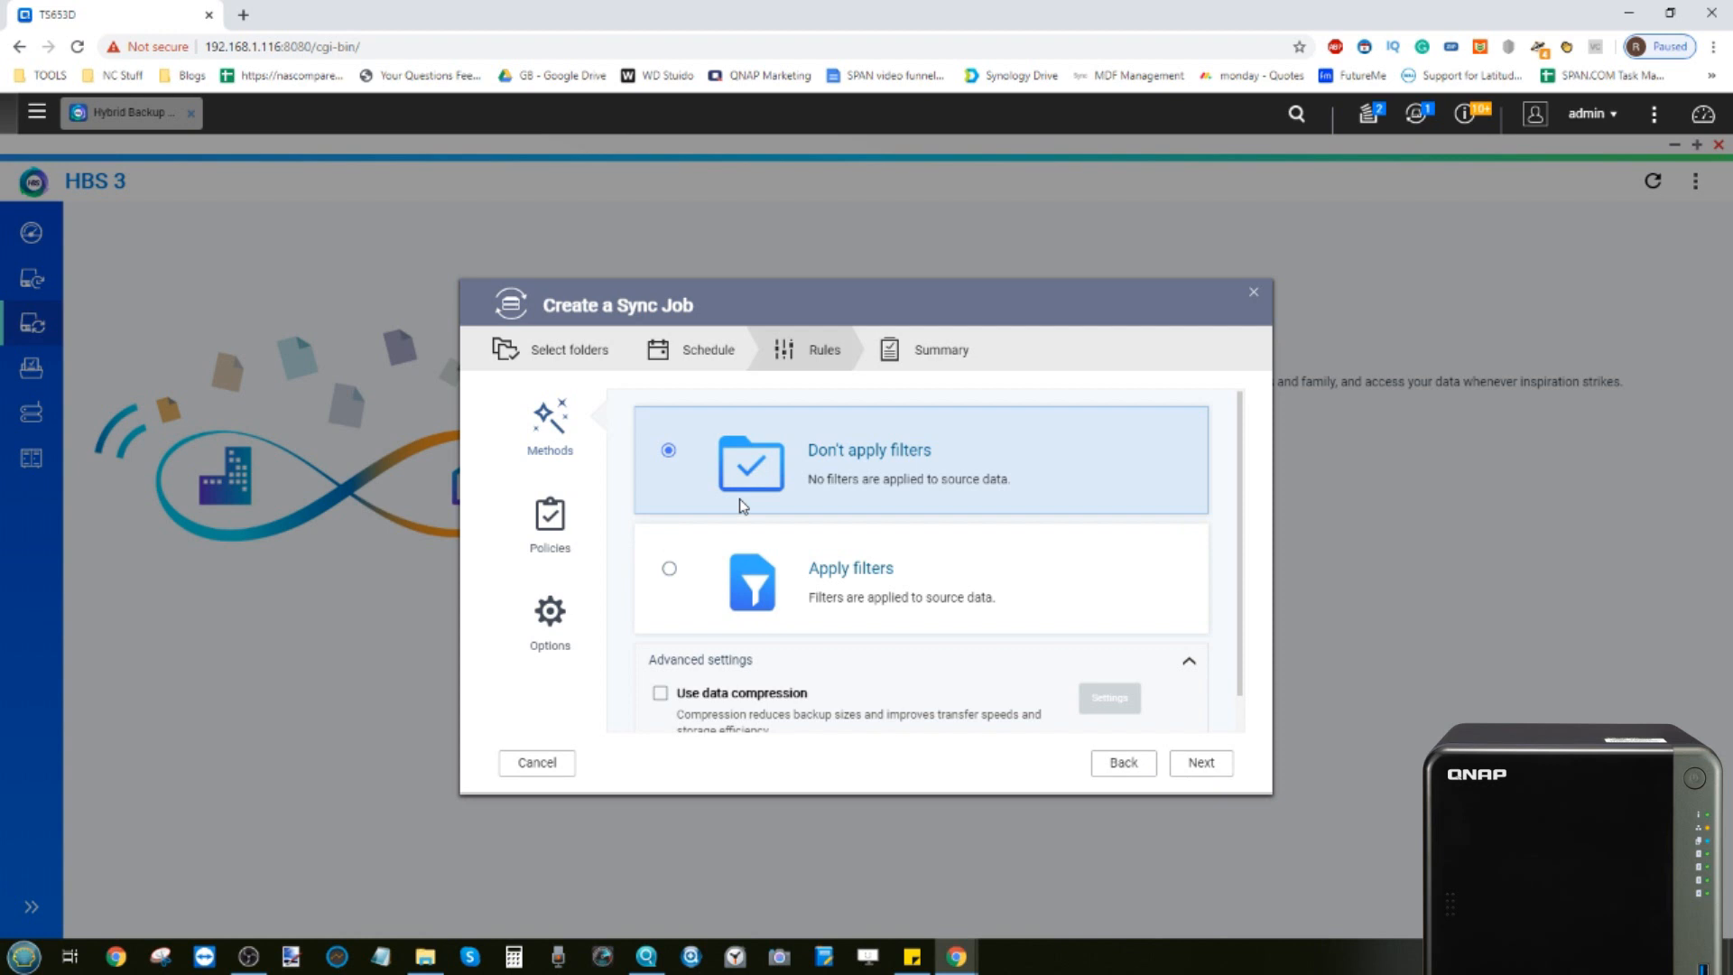
Create the sync job without filters after reviewing the rules' policies and options pages
scroll(739, 498, "down", 1)
left_click(551, 517)
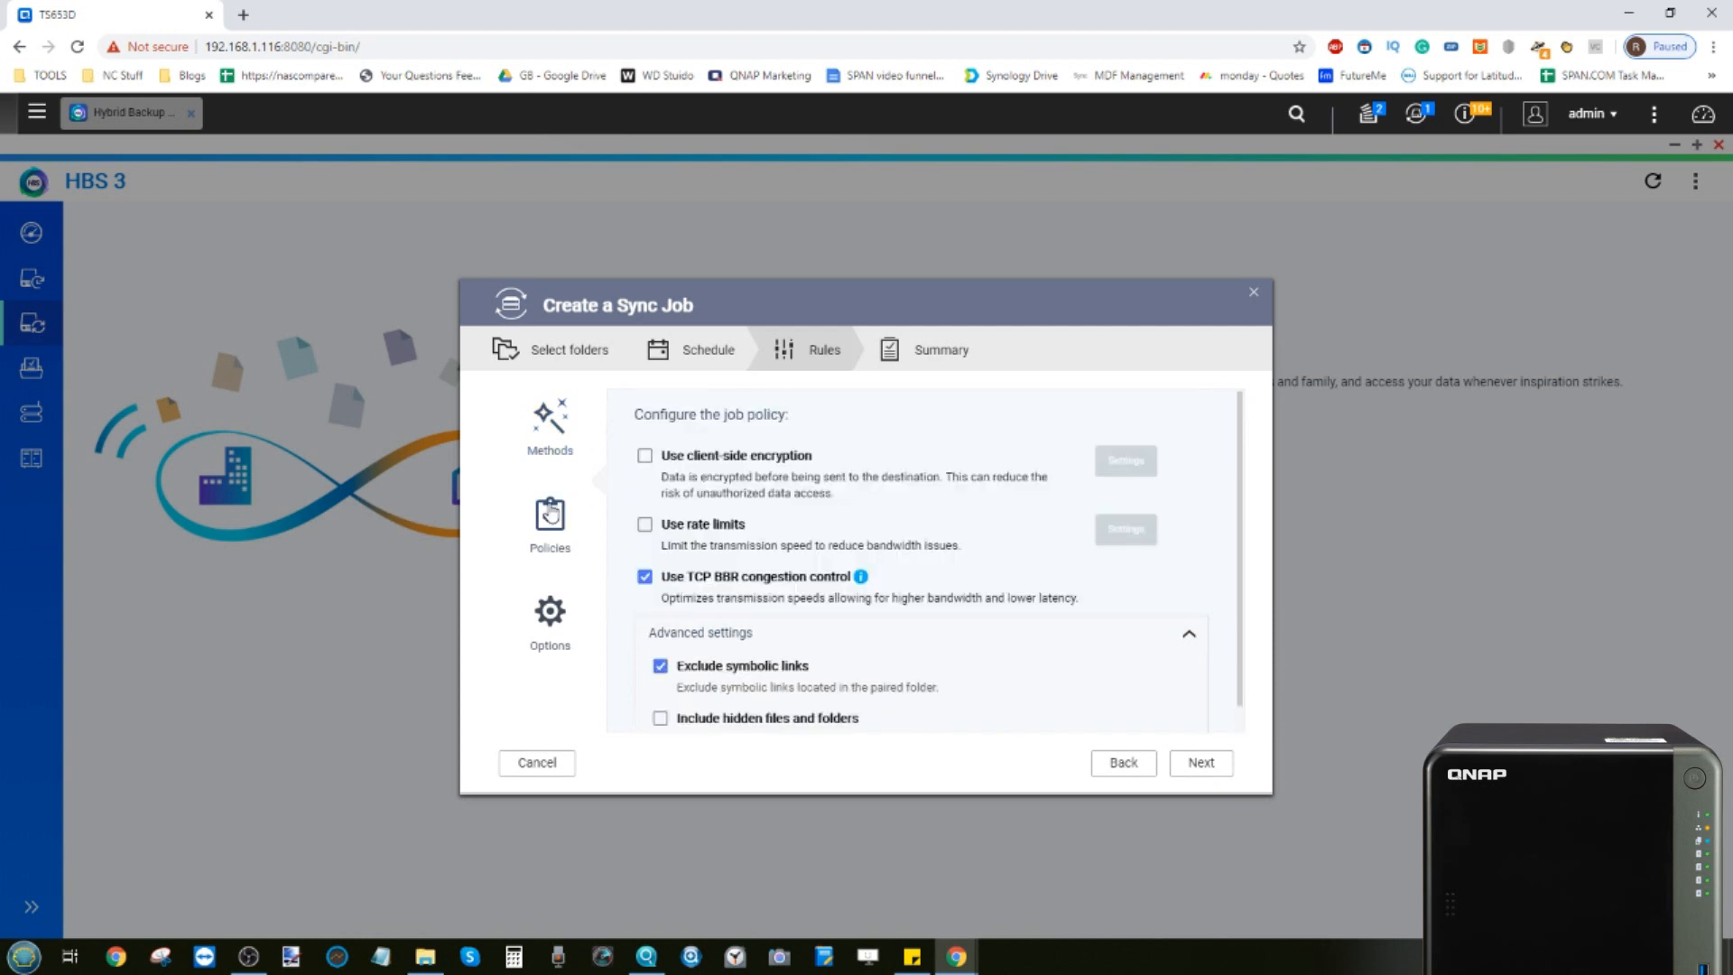
left_click(550, 614)
left_click(542, 533)
scroll(693, 539, "down", 1)
scroll(693, 538, "up", 1)
left_click(547, 439)
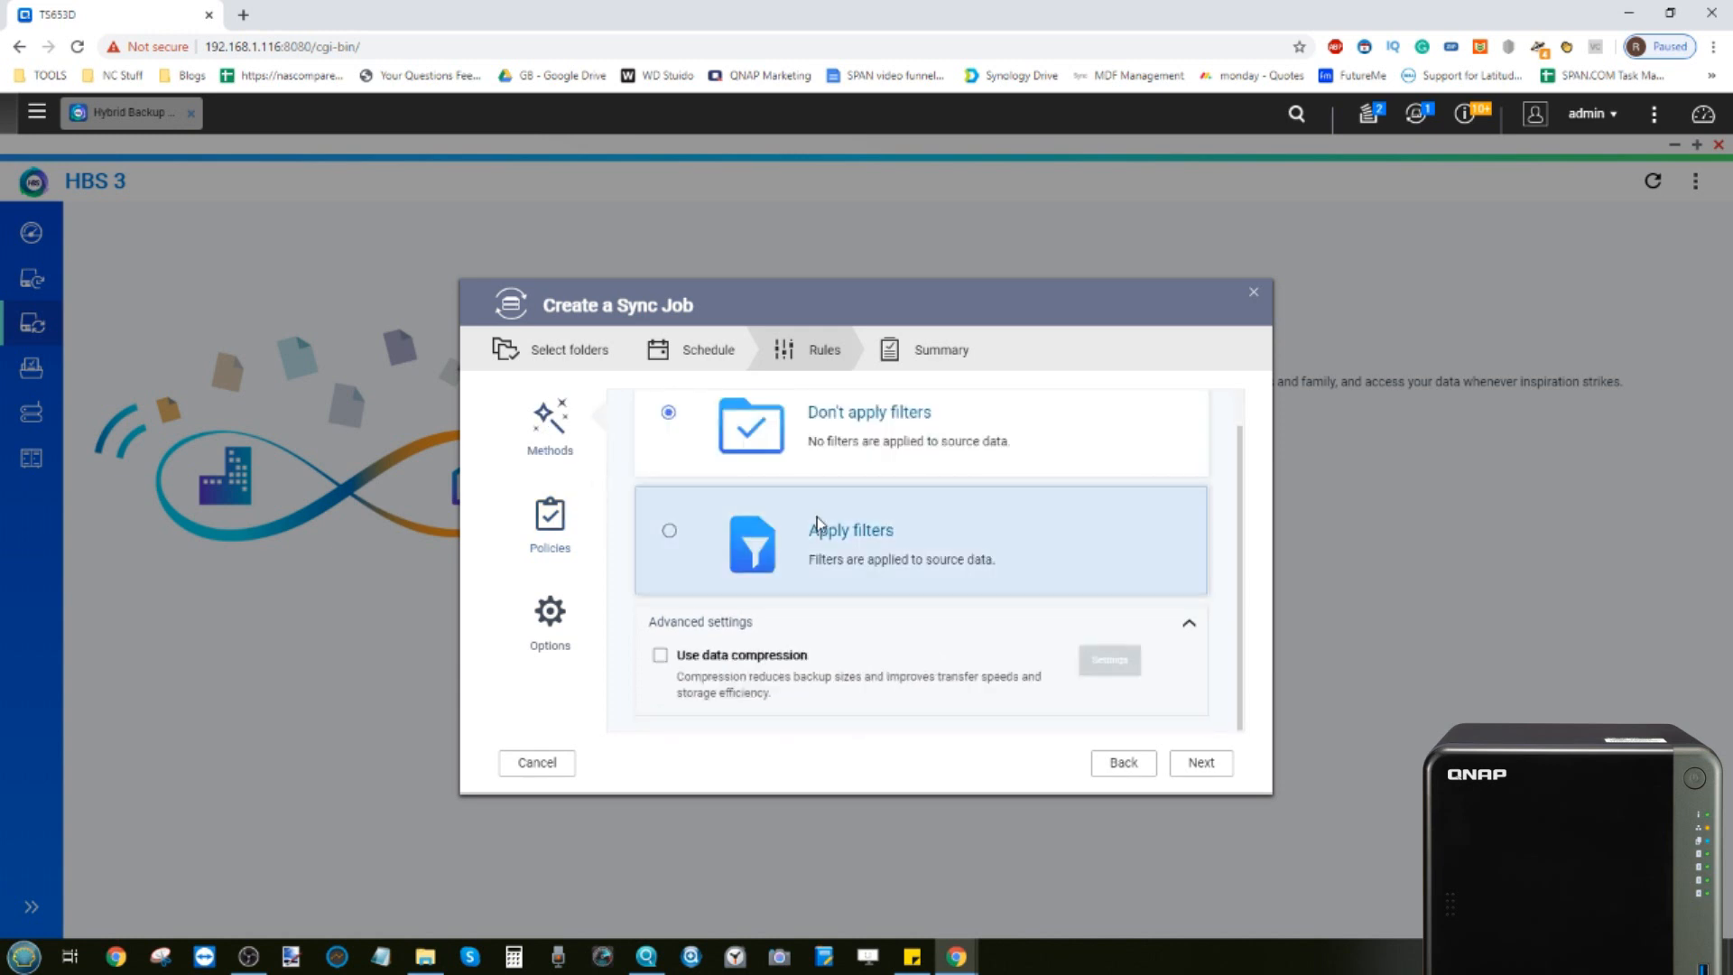
left_click(1214, 763)
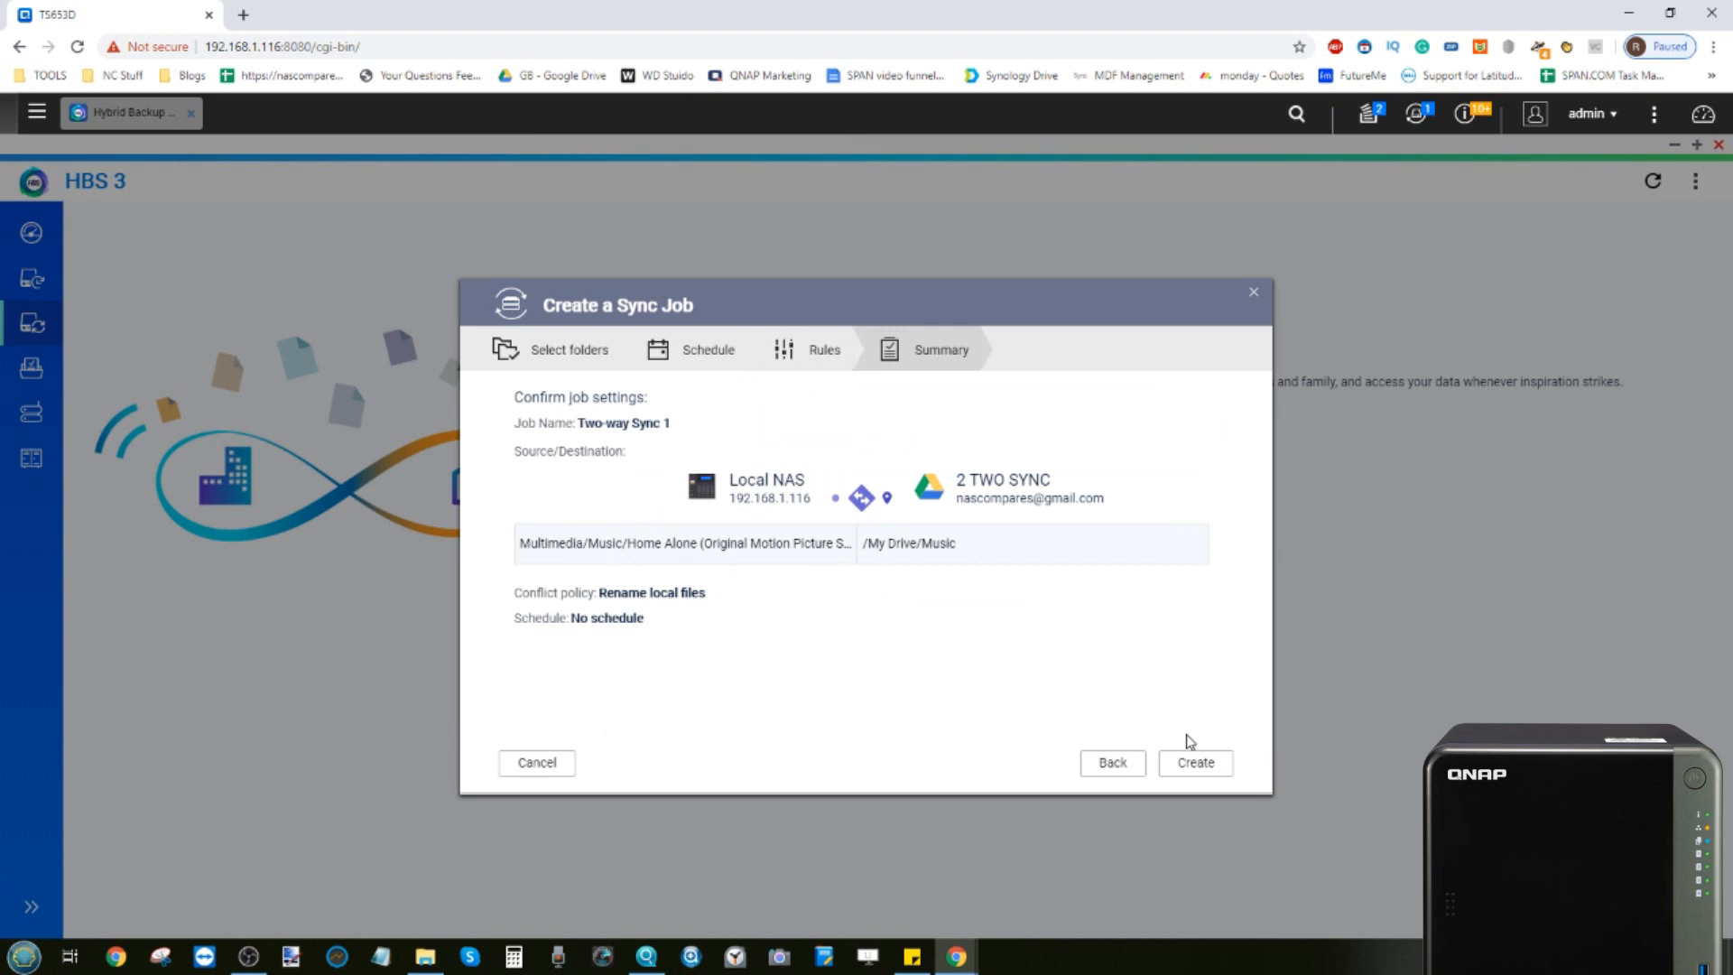
left_click(1197, 765)
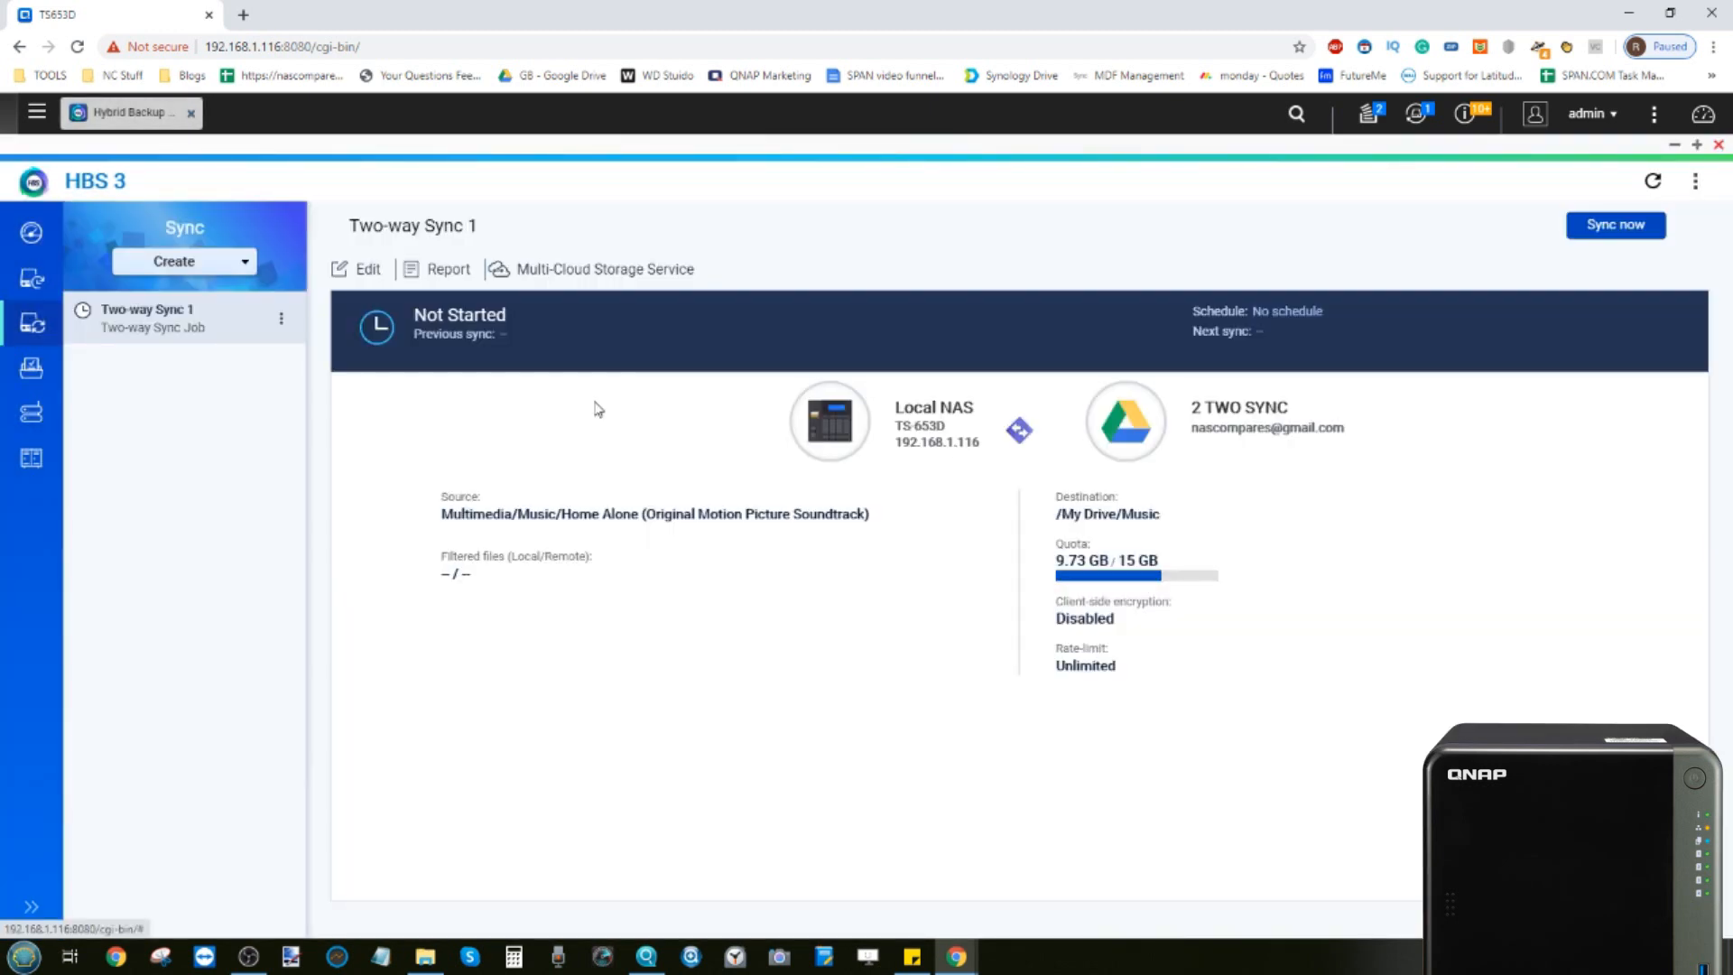
Open HybridMount, dismiss its Quick Start without showing it next time, and close the app
left_click(36, 112)
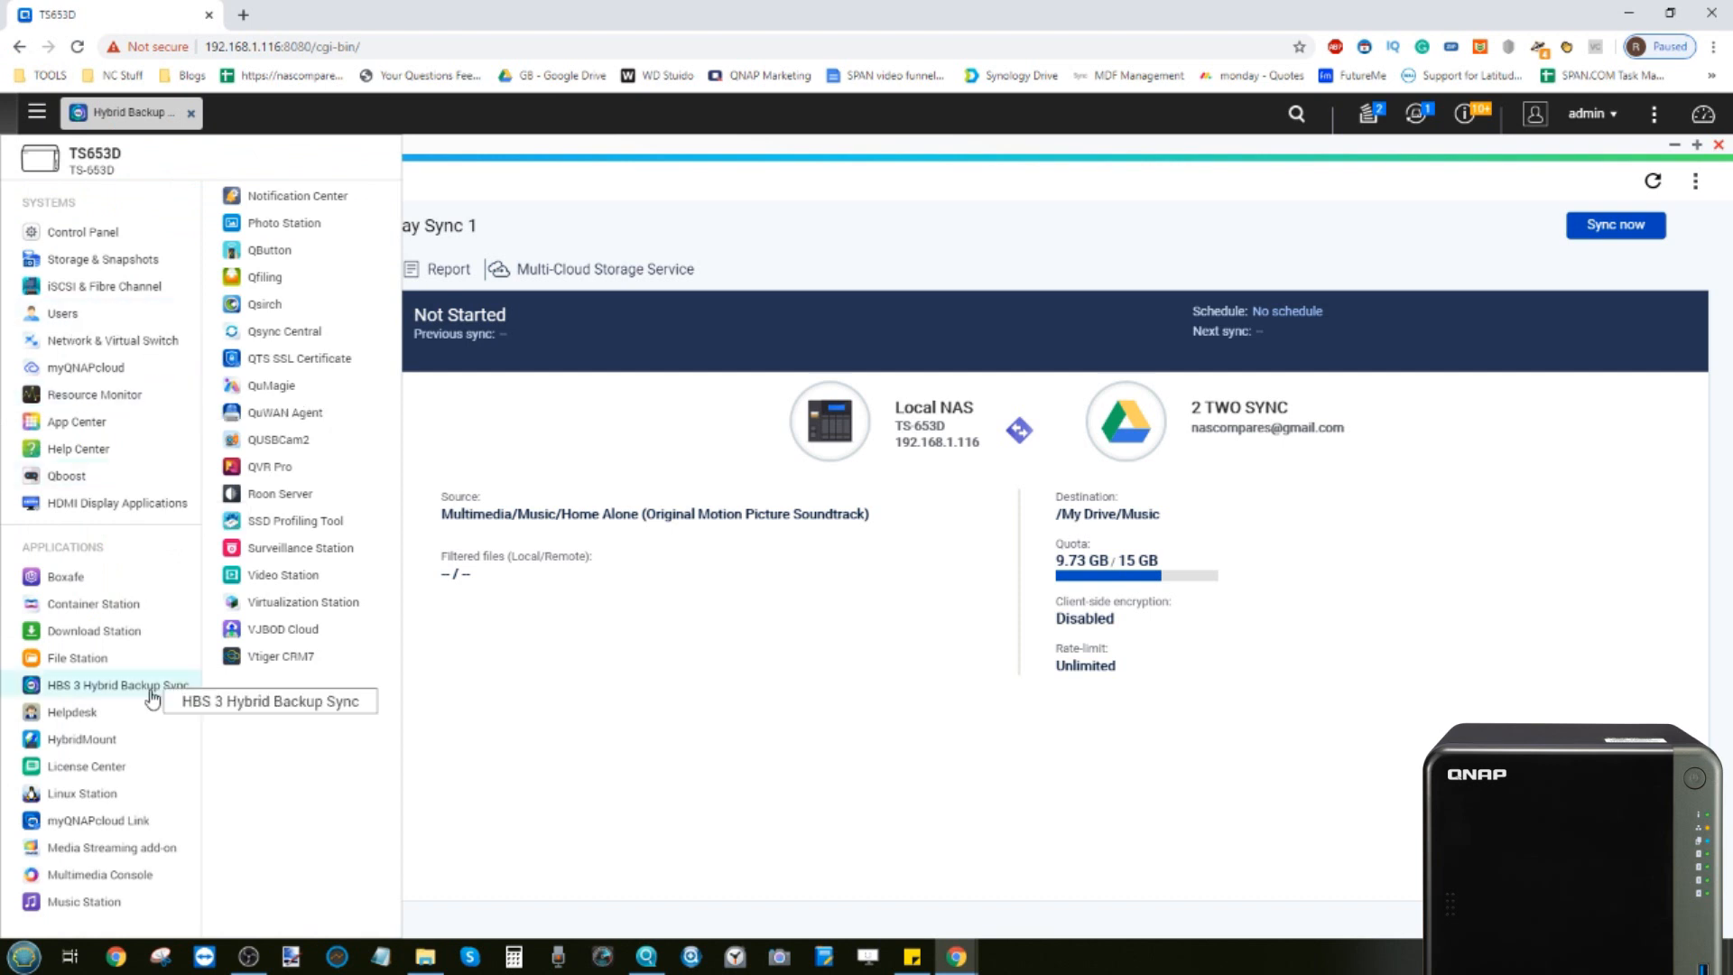
left_click(108, 739)
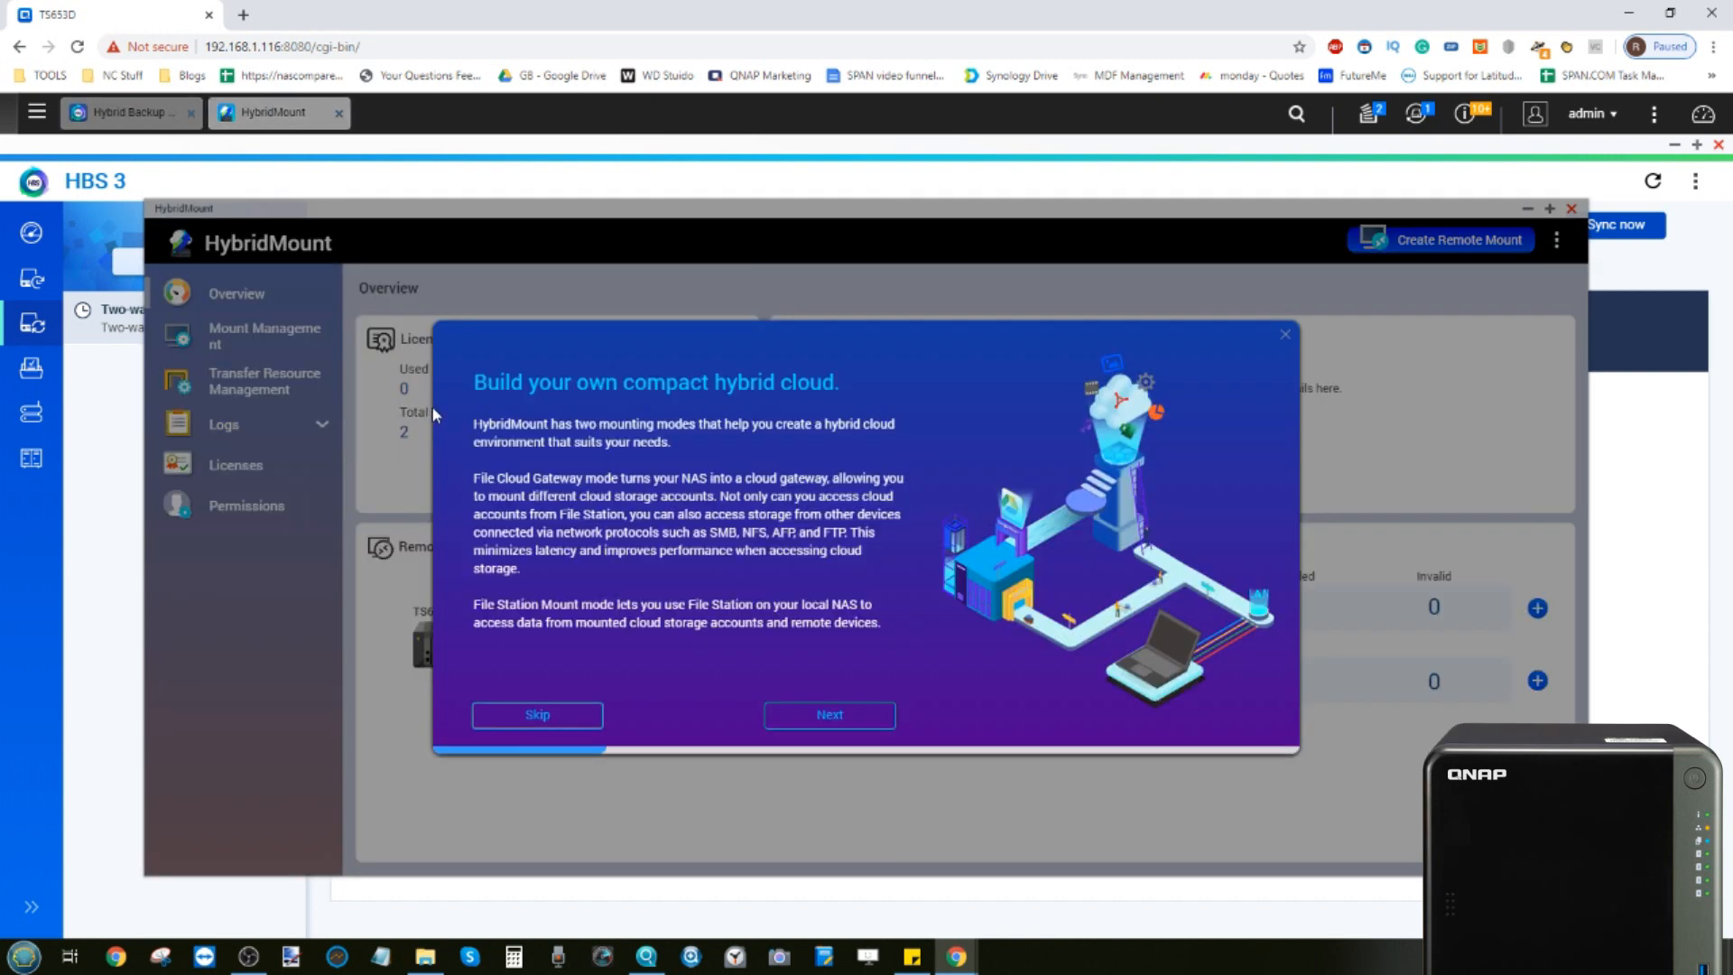
left_click(1287, 336)
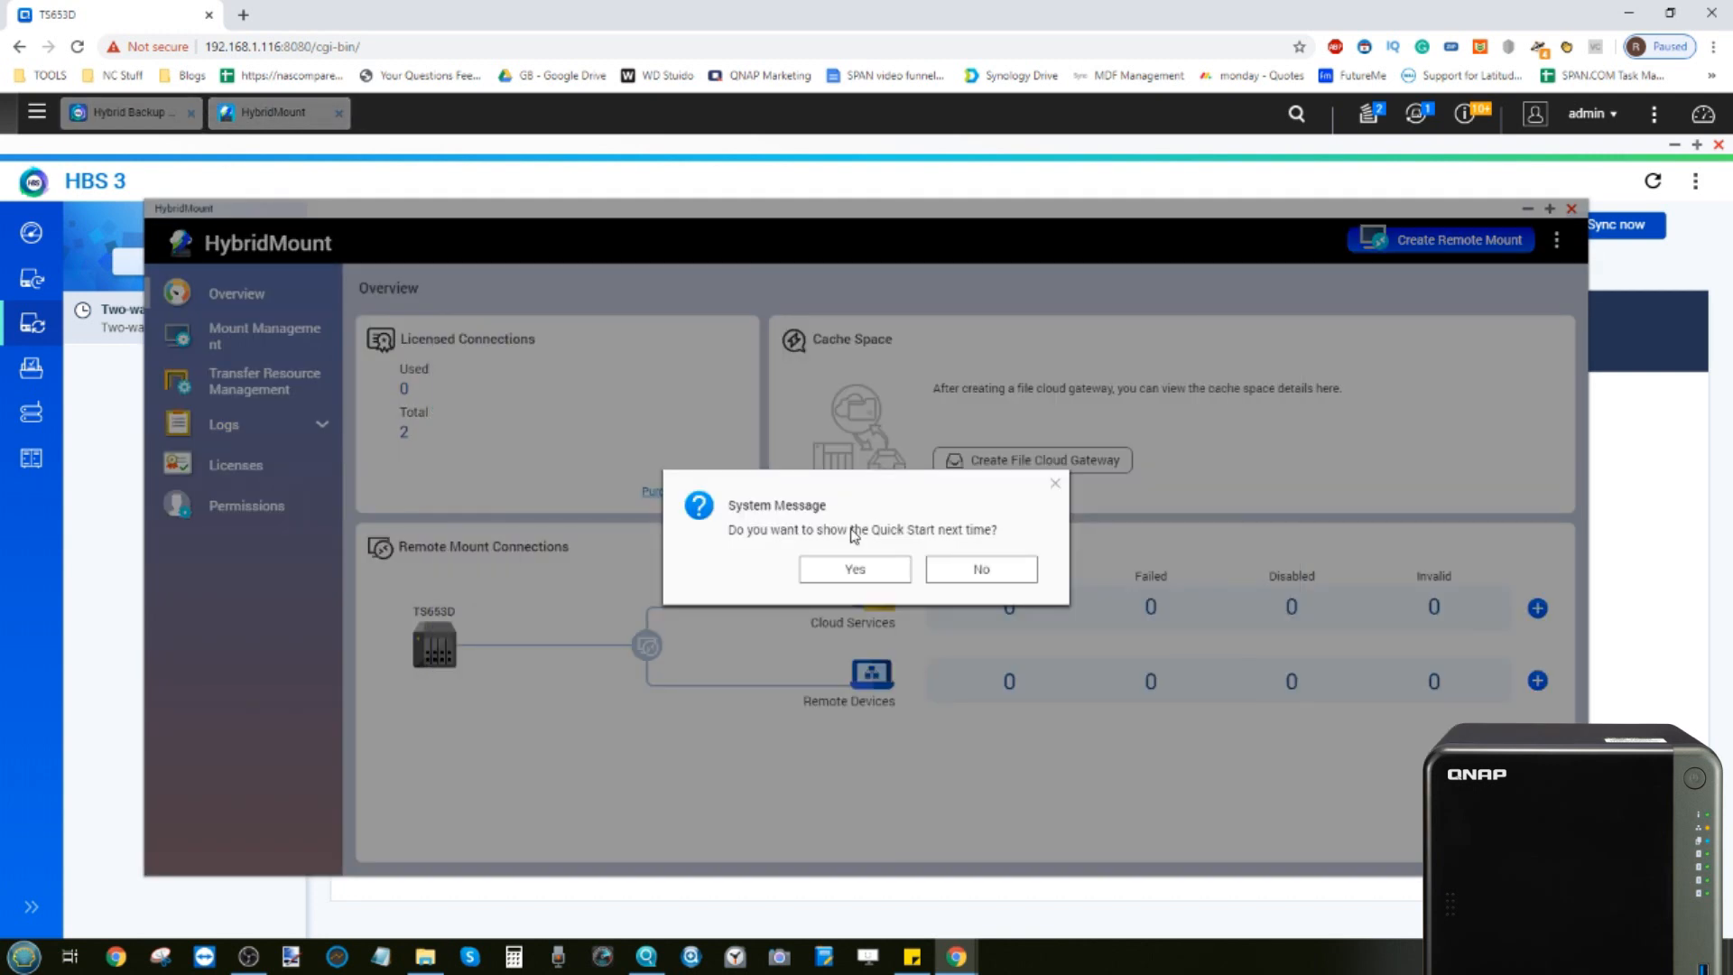
left_click(974, 574)
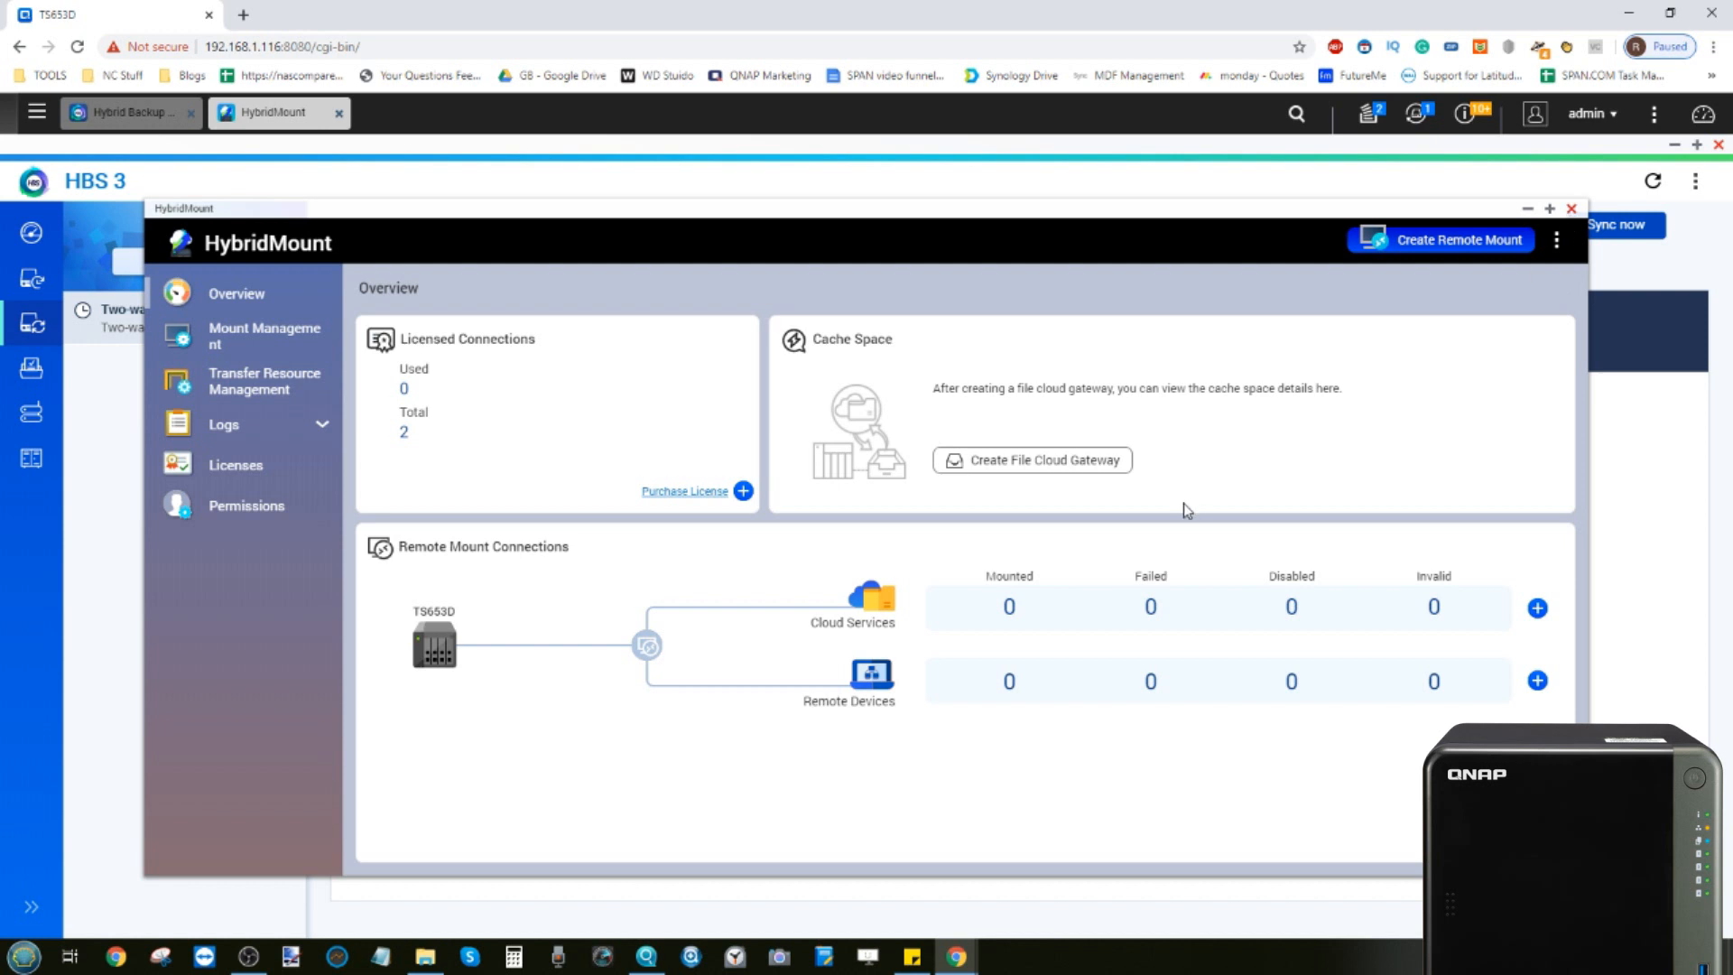
left_click(1571, 208)
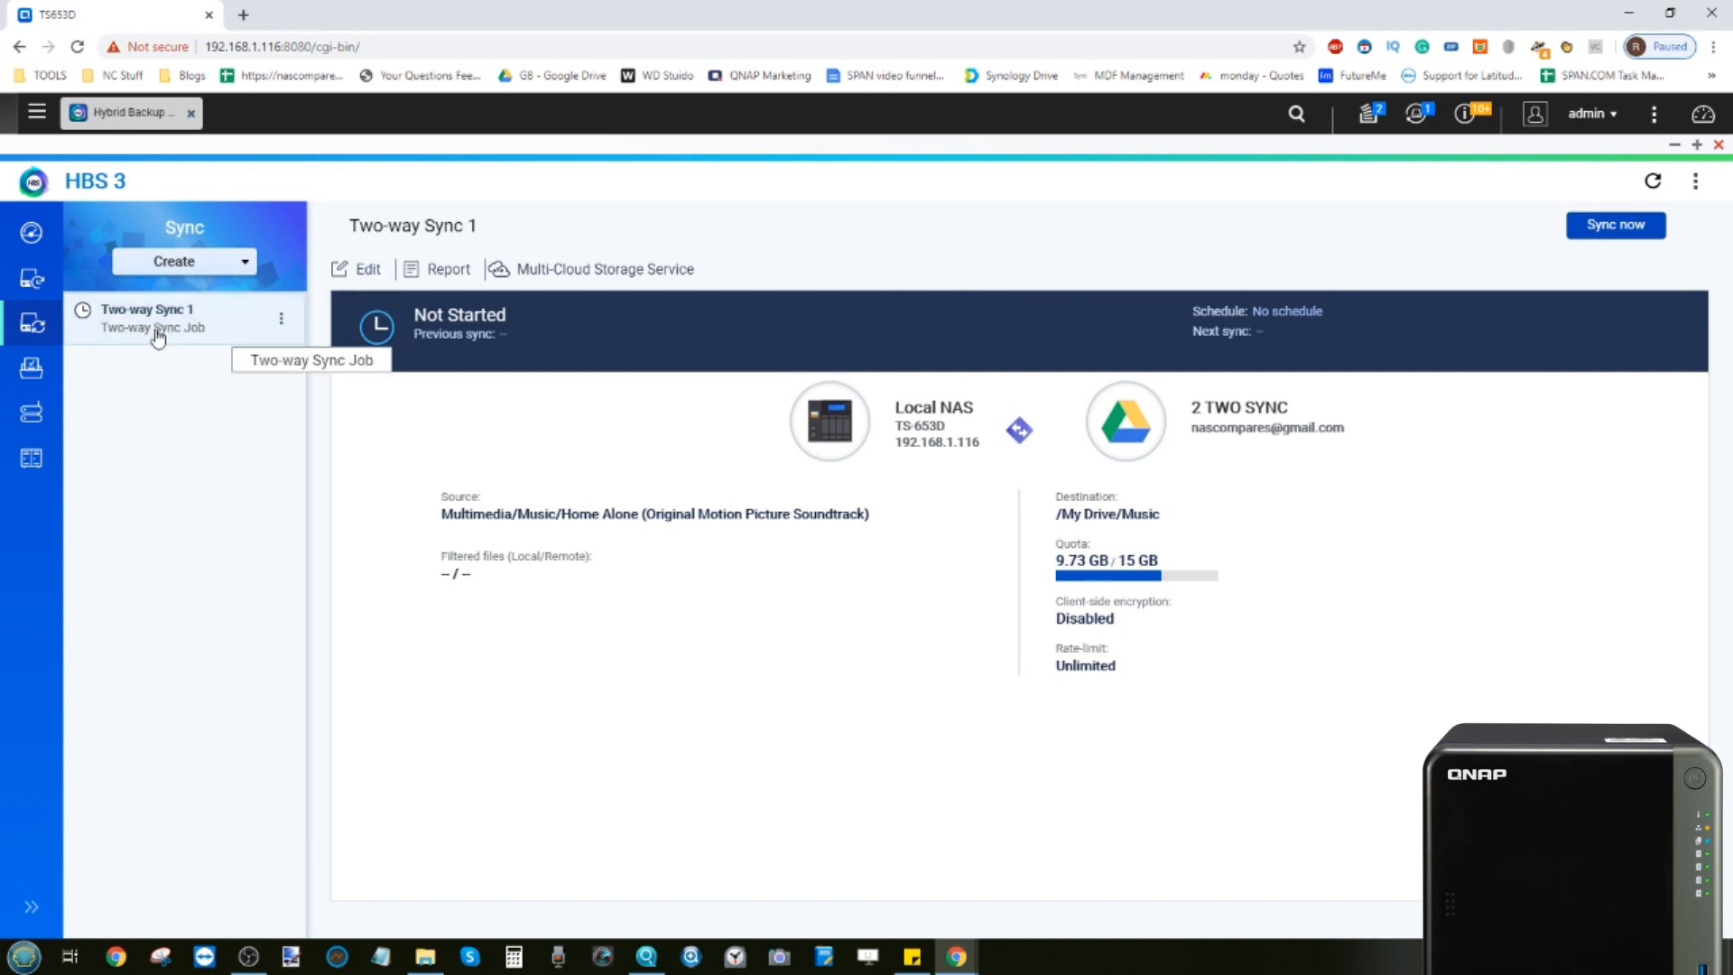
Review the overview, the backup and sync job pages, and the list of all jobs
left_click(31, 232)
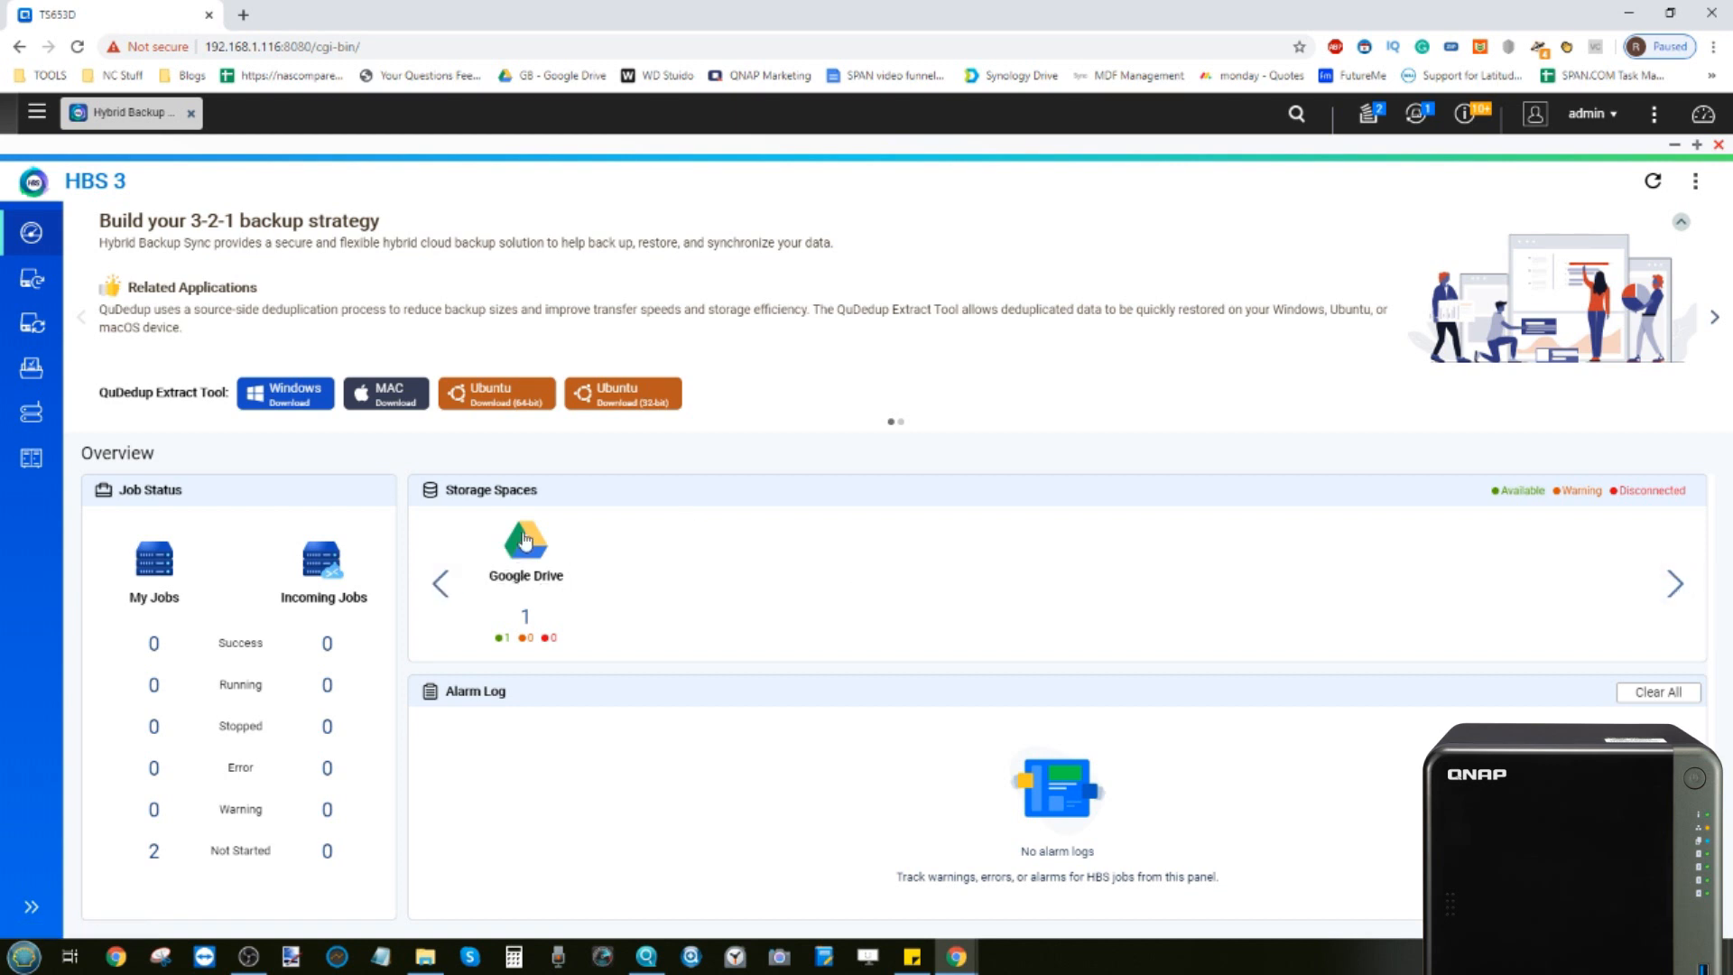
left_click(31, 278)
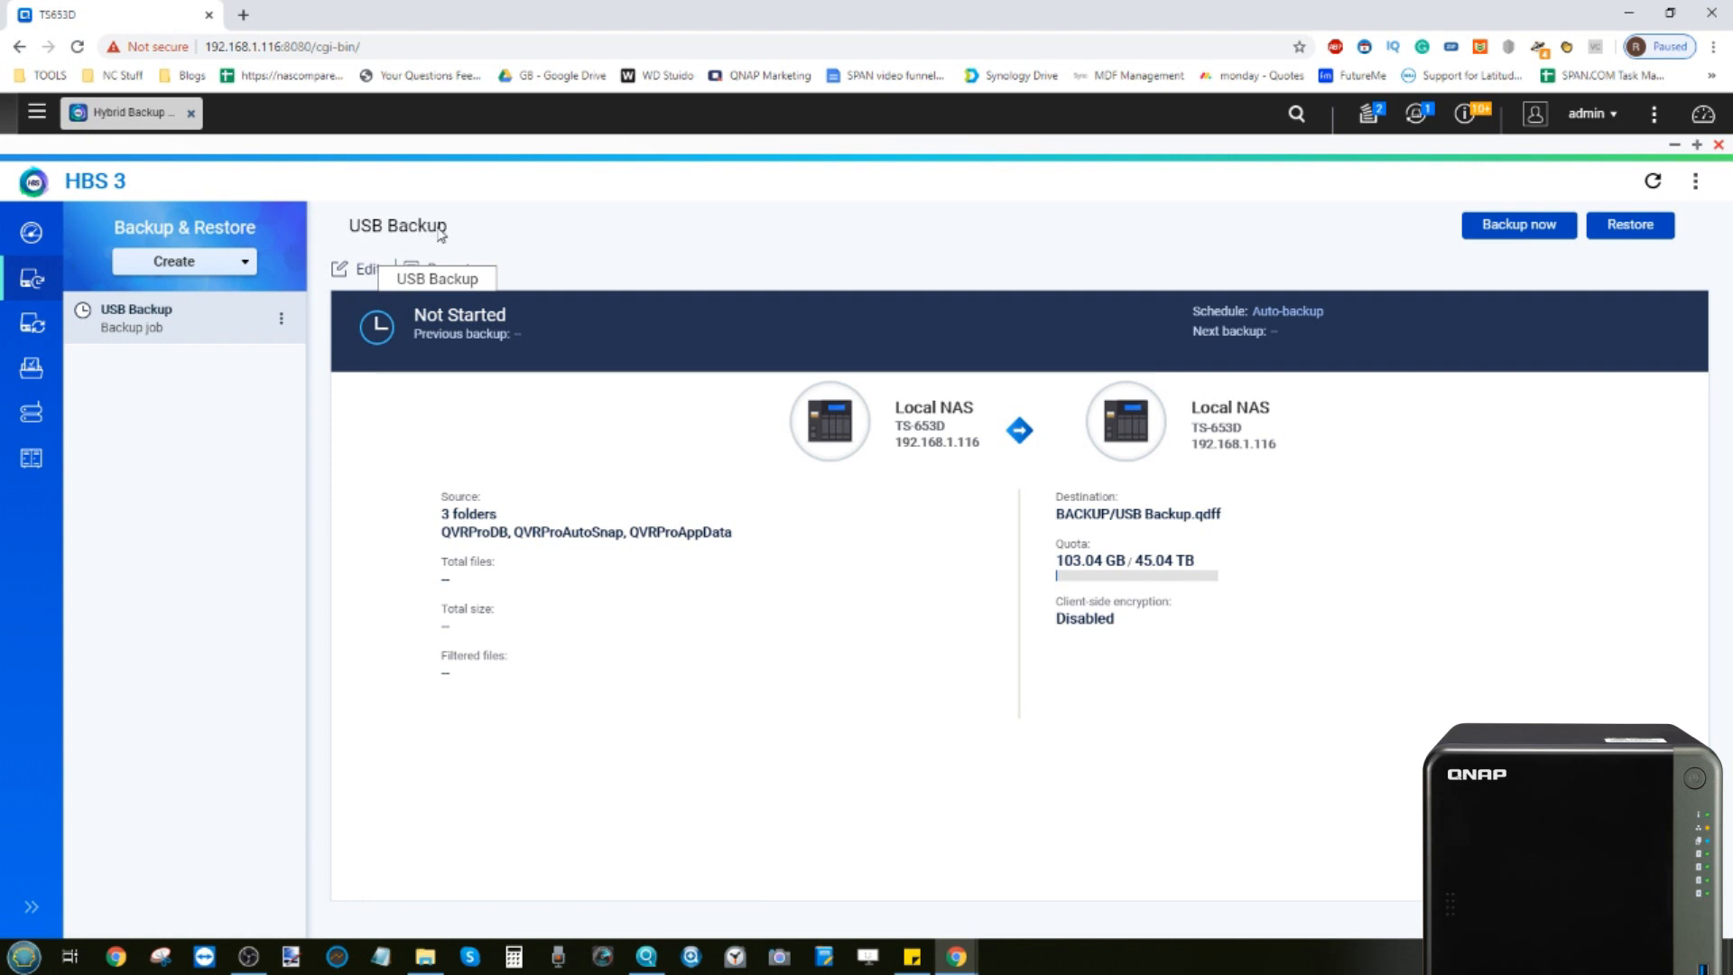
left_click(37, 325)
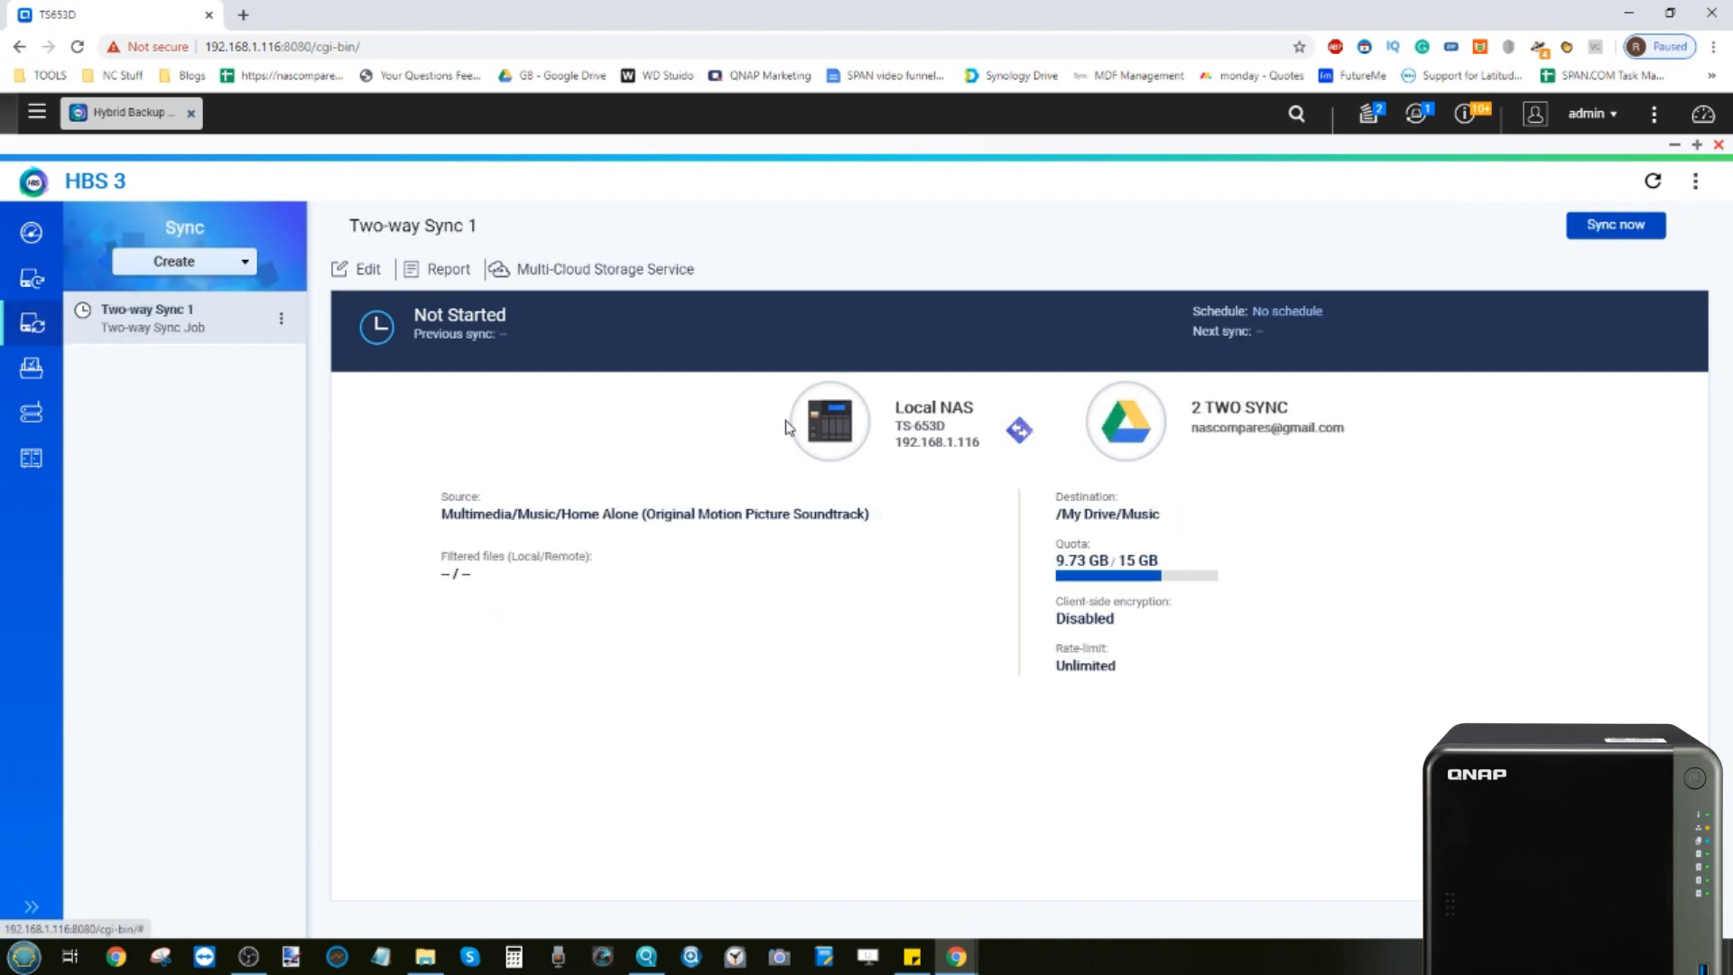
left_click(36, 379)
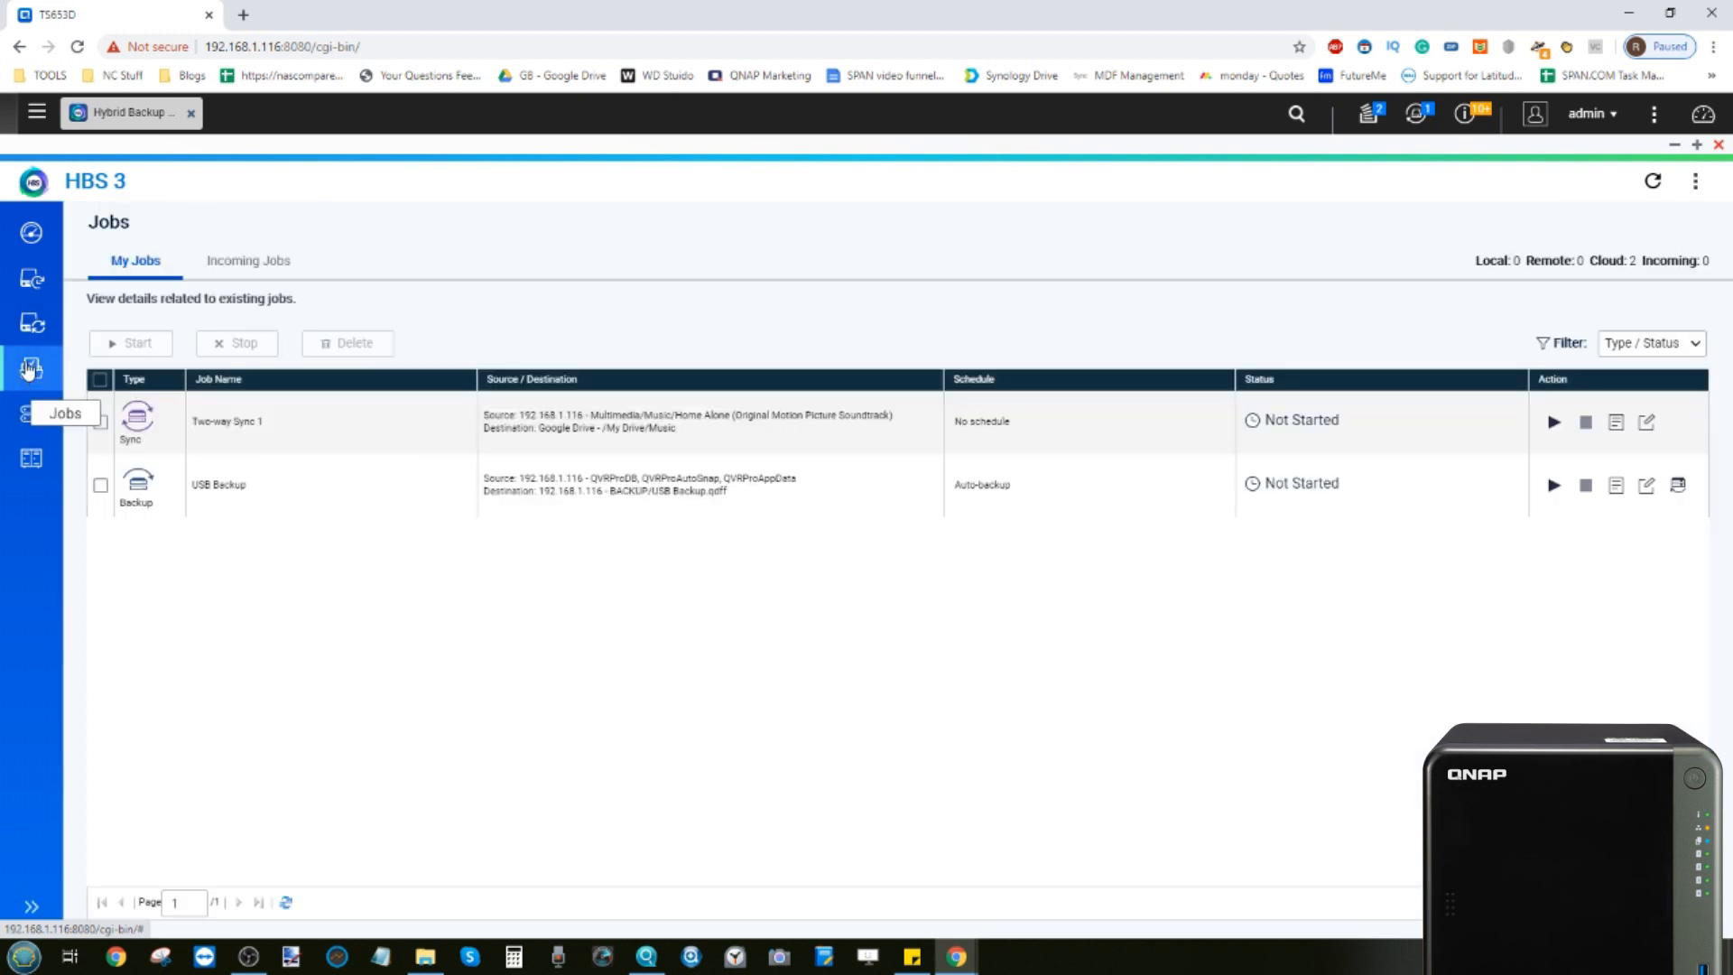
Examine the Time Machine, Rsync Server and RTRR Server service pages, then return to the overview and close HBS 3
left_click(28, 425)
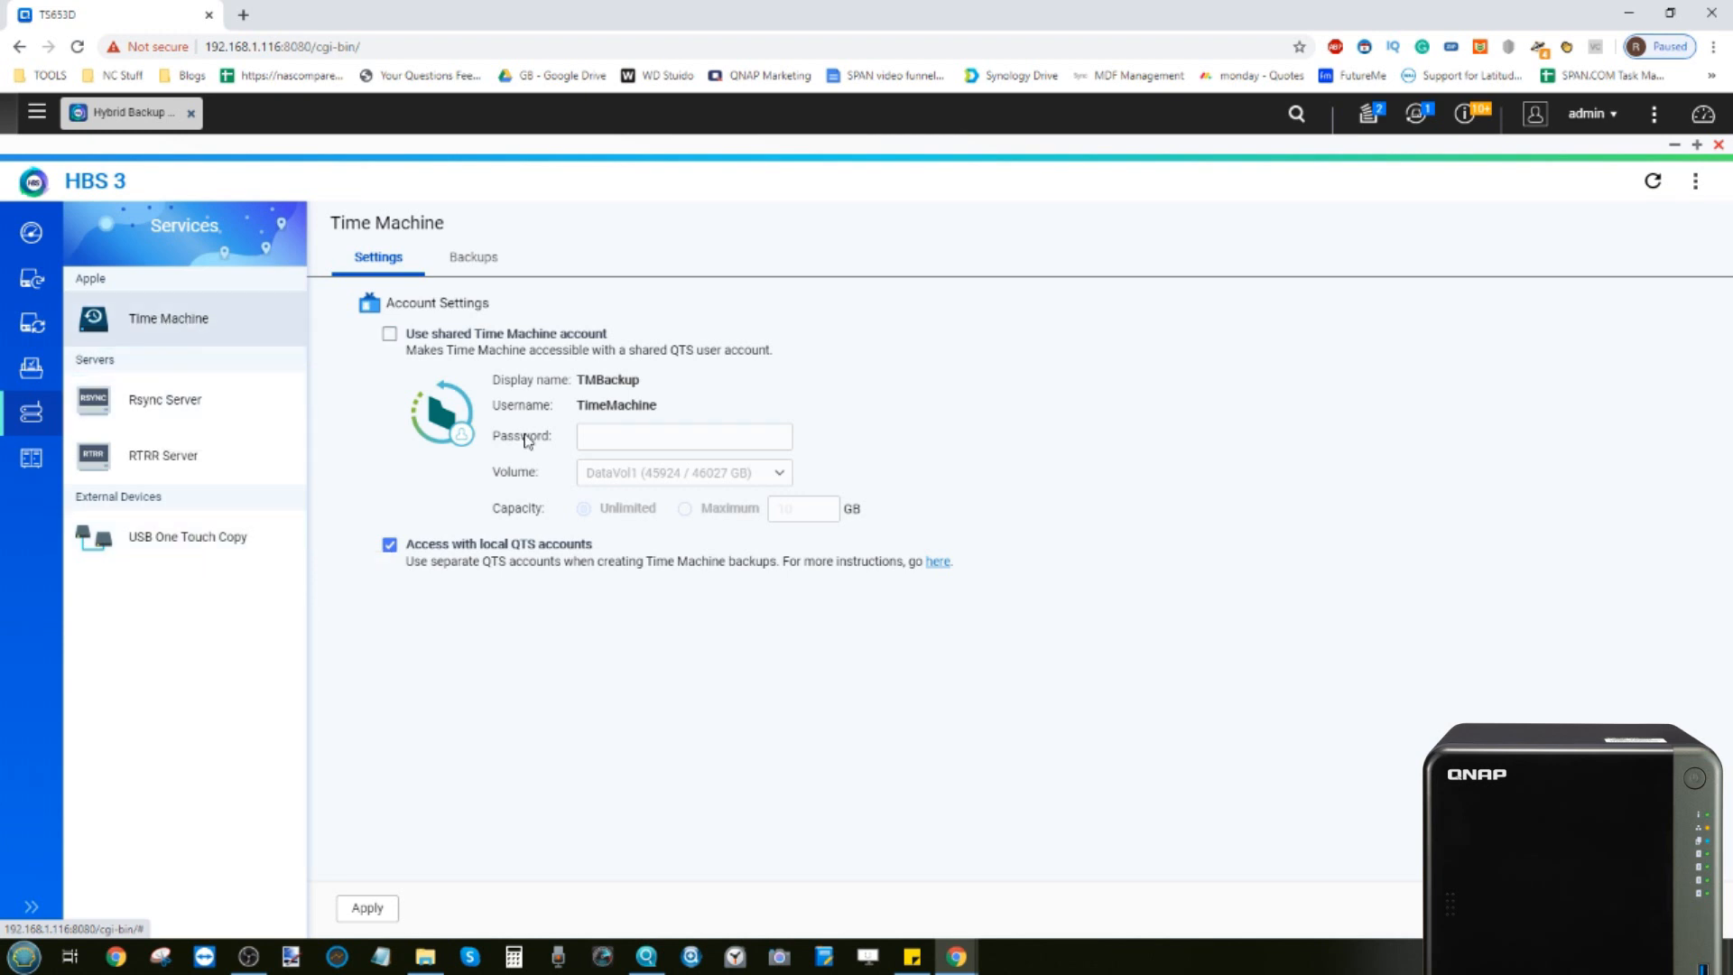
left_click(186, 403)
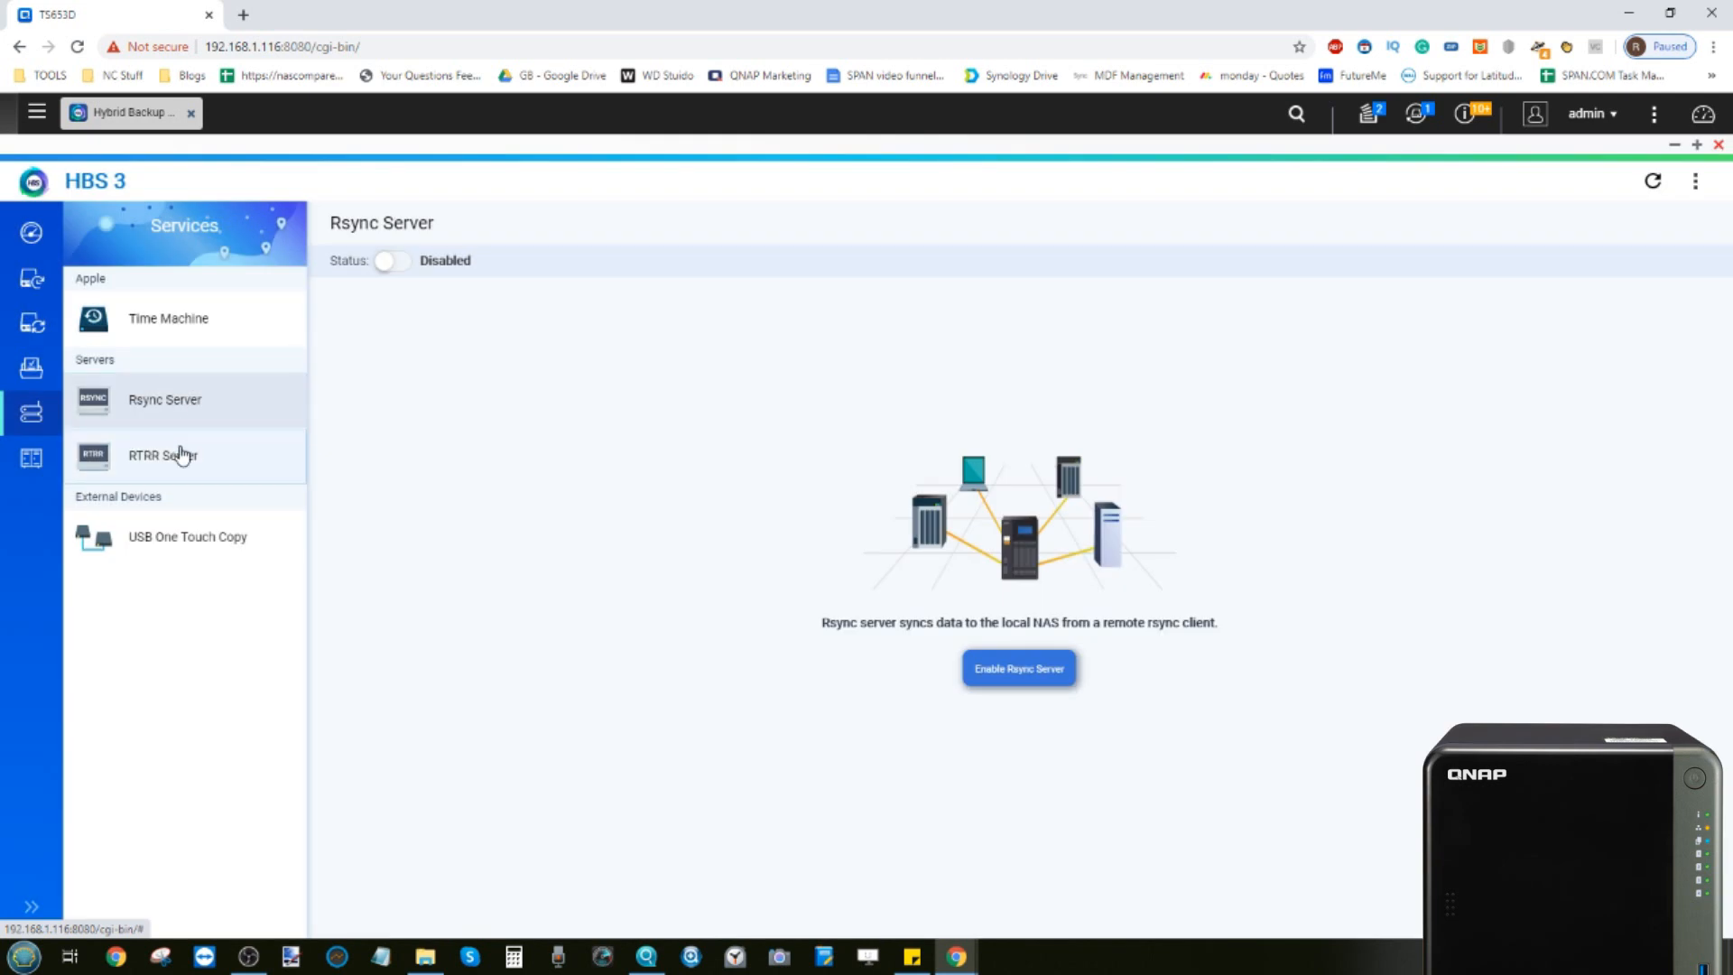
left_click(183, 455)
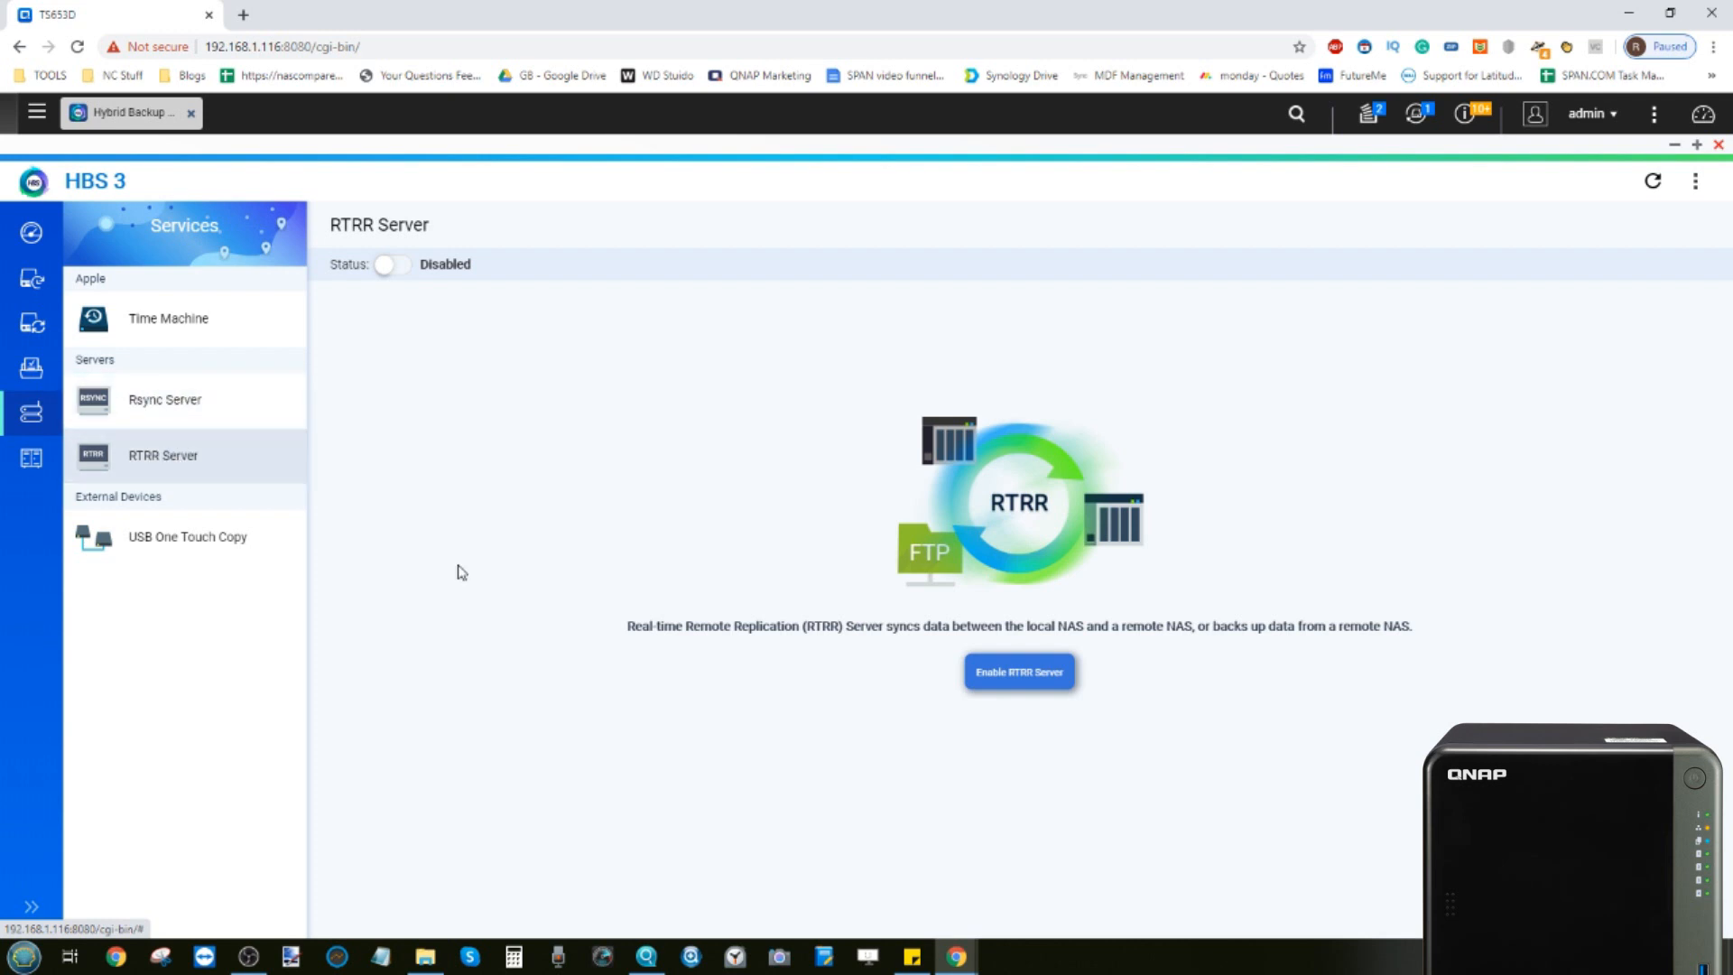
left_click(33, 237)
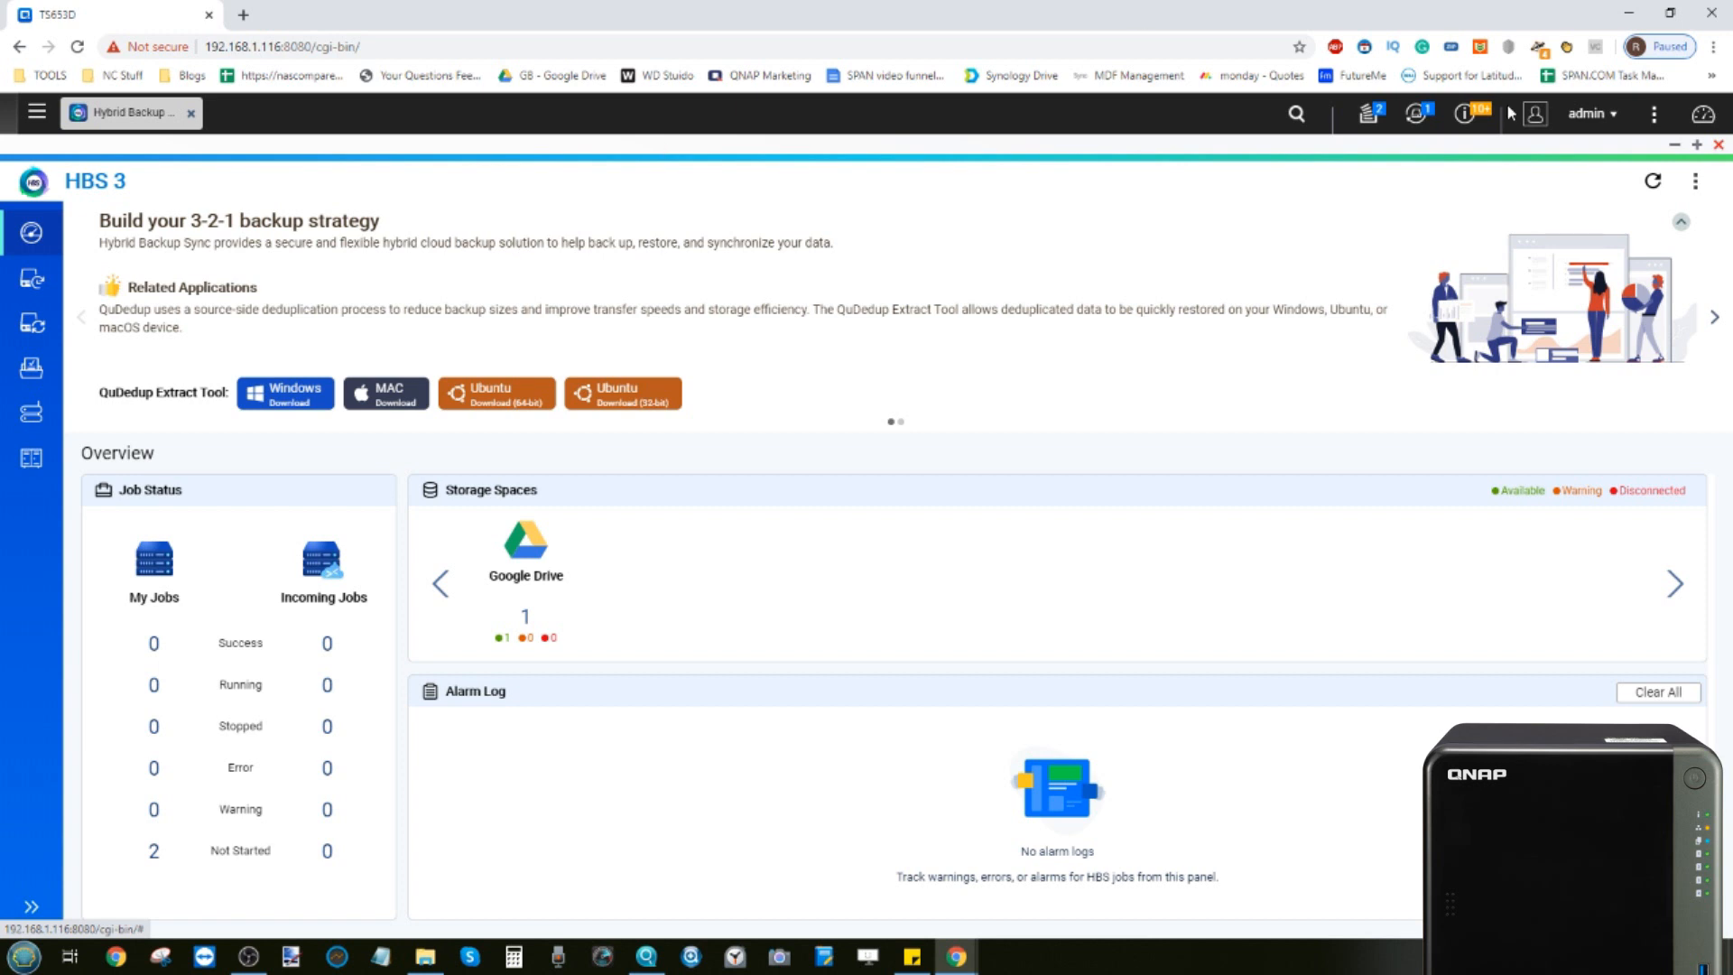
left_click(1720, 146)
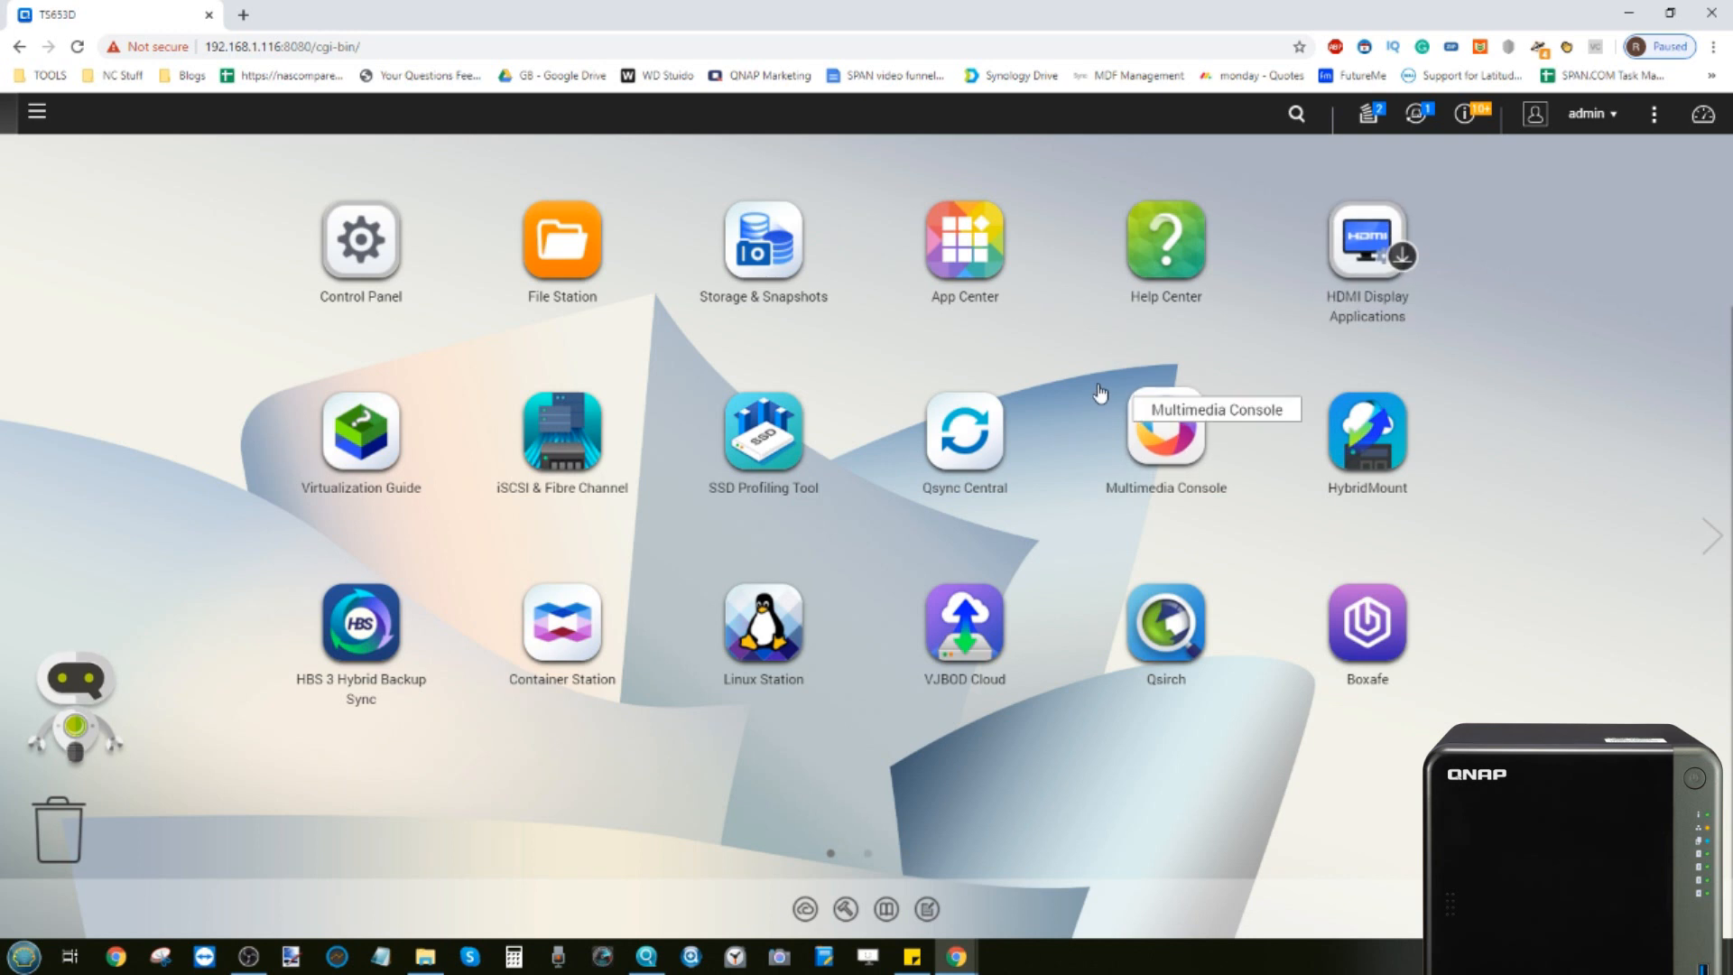